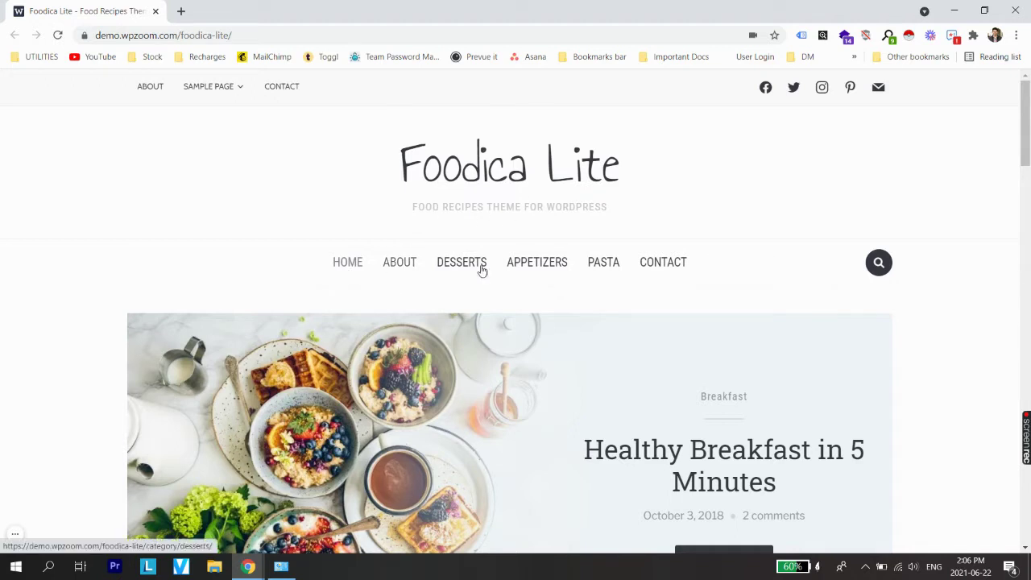
Step: Scroll past the featured slide to the recipe posts, newsletter sign-up form and Instagram feed
{"action": "scroll", "coordinate": [505, 311], "scroll_direction": "down", "scroll_amount": 2}
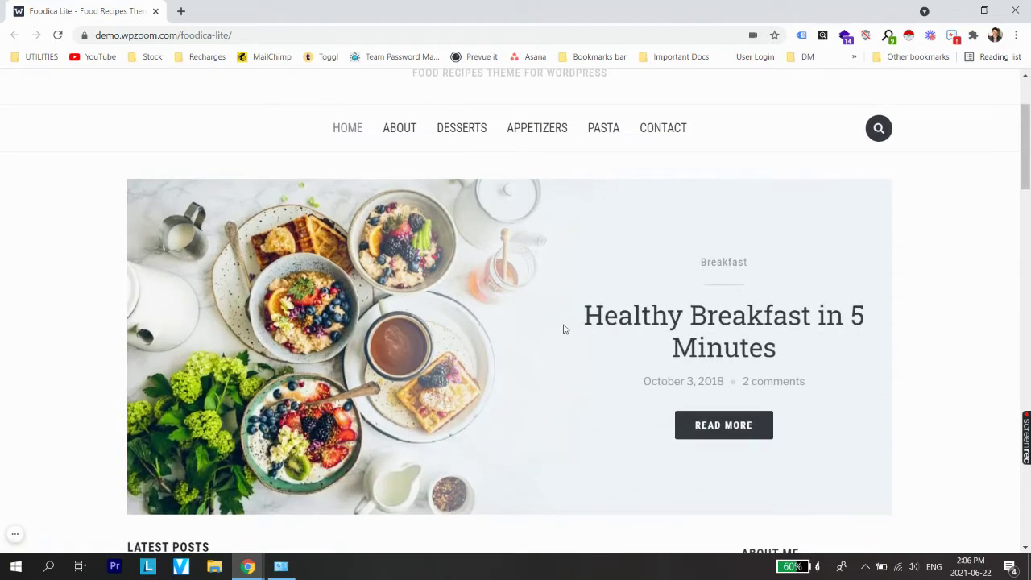
{"action": "scroll", "coordinate": [564, 327], "scroll_direction": "up", "scroll_amount": 2}
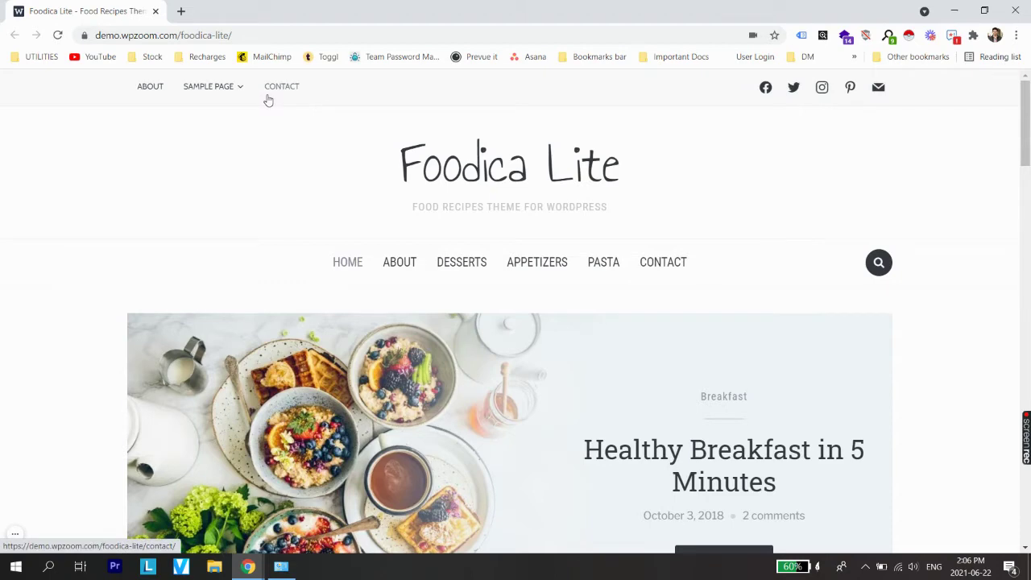
{"action": "mouse_move", "coordinate": [220, 99]}
{"action": "scroll", "coordinate": [242, 137], "scroll_direction": "down", "scroll_amount": 1}
{"action": "scroll", "coordinate": [225, 145], "scroll_direction": "down", "scroll_amount": 6}
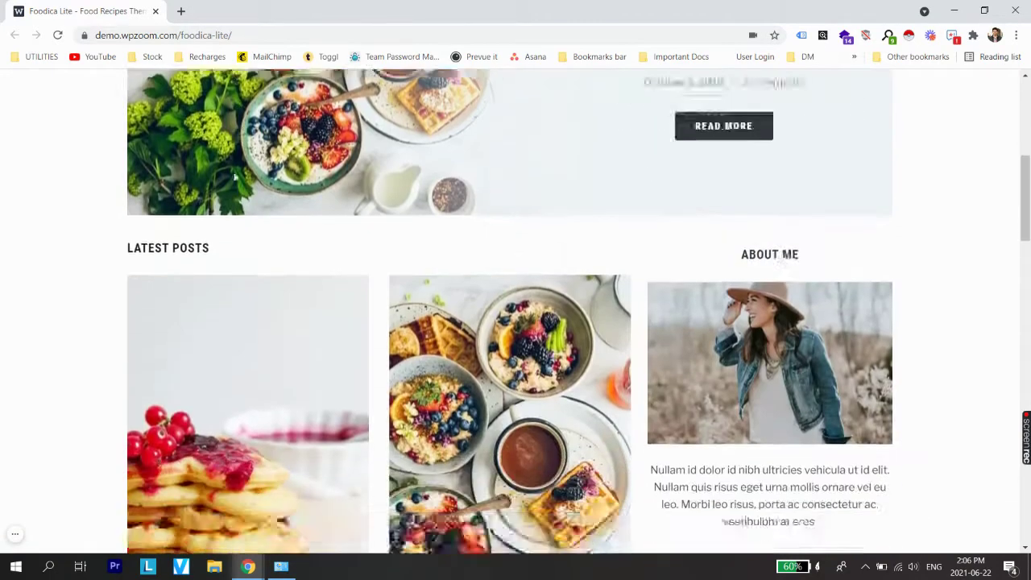
{"action": "scroll", "coordinate": [383, 274], "scroll_direction": "down", "scroll_amount": 1}
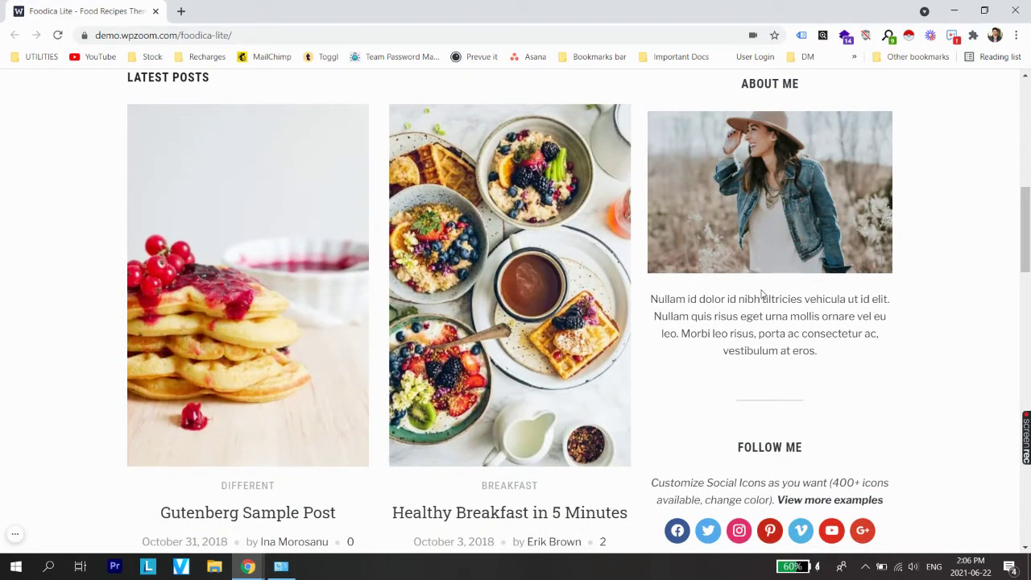
{"action": "scroll", "coordinate": [761, 294], "scroll_direction": "down", "scroll_amount": 2}
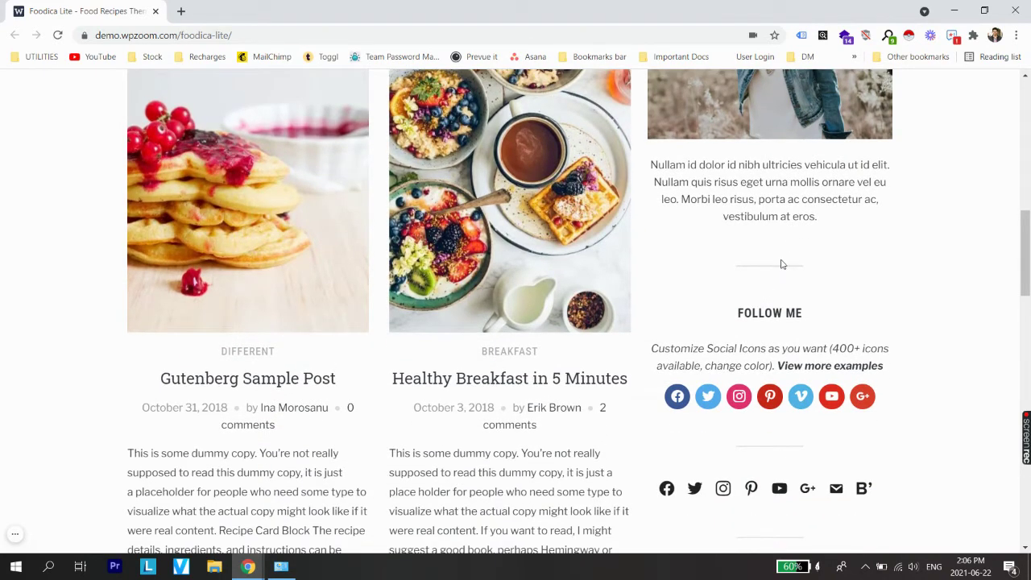
{"action": "scroll", "coordinate": [780, 264], "scroll_direction": "down", "scroll_amount": 2}
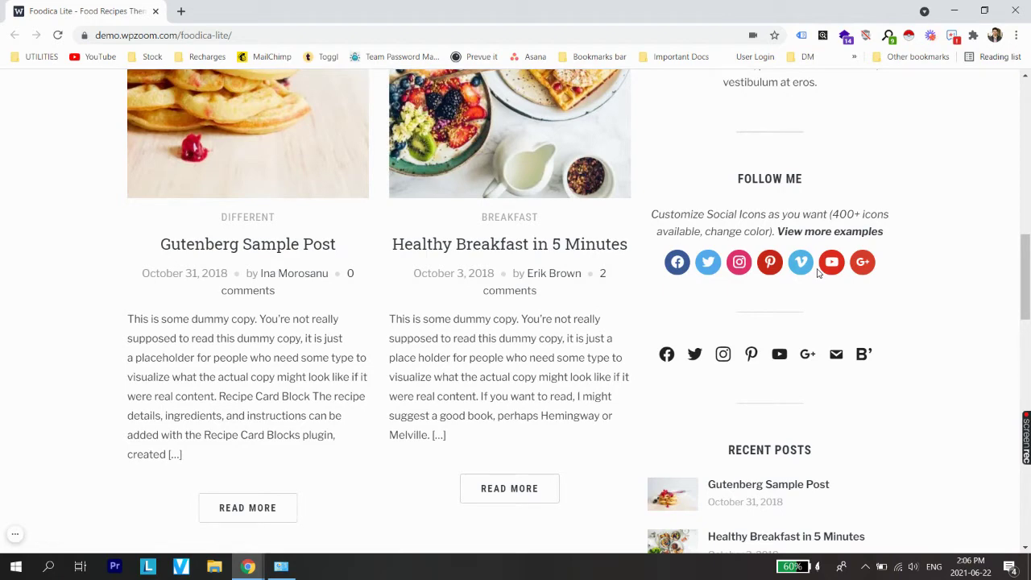
{"action": "scroll", "coordinate": [818, 274], "scroll_direction": "up", "scroll_amount": 2}
{"action": "scroll", "coordinate": [816, 126], "scroll_direction": "down", "scroll_amount": 7}
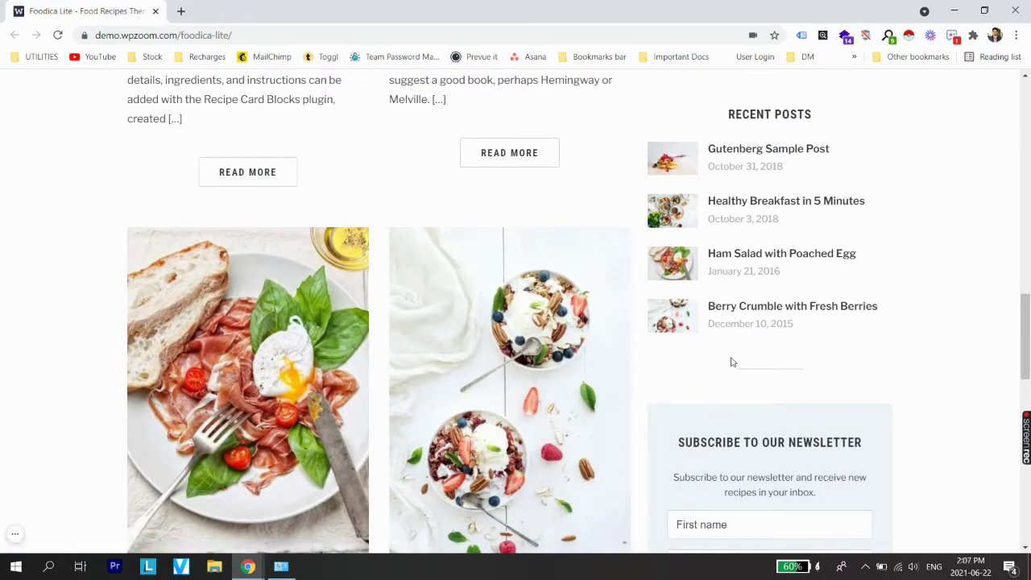
{"action": "scroll", "coordinate": [752, 288], "scroll_direction": "down", "scroll_amount": 4}
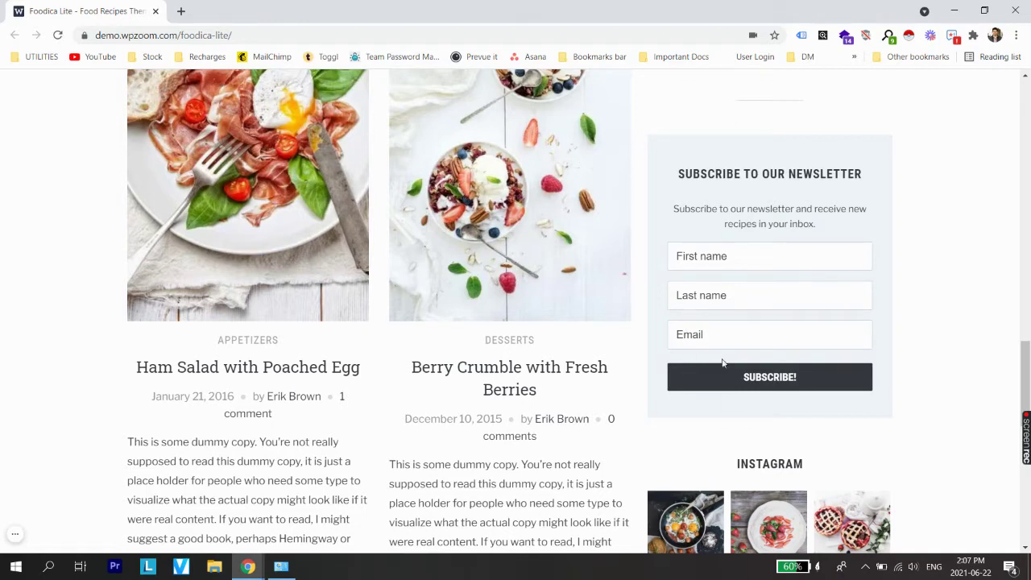
{"action": "scroll", "coordinate": [720, 362], "scroll_direction": "down", "scroll_amount": 5}
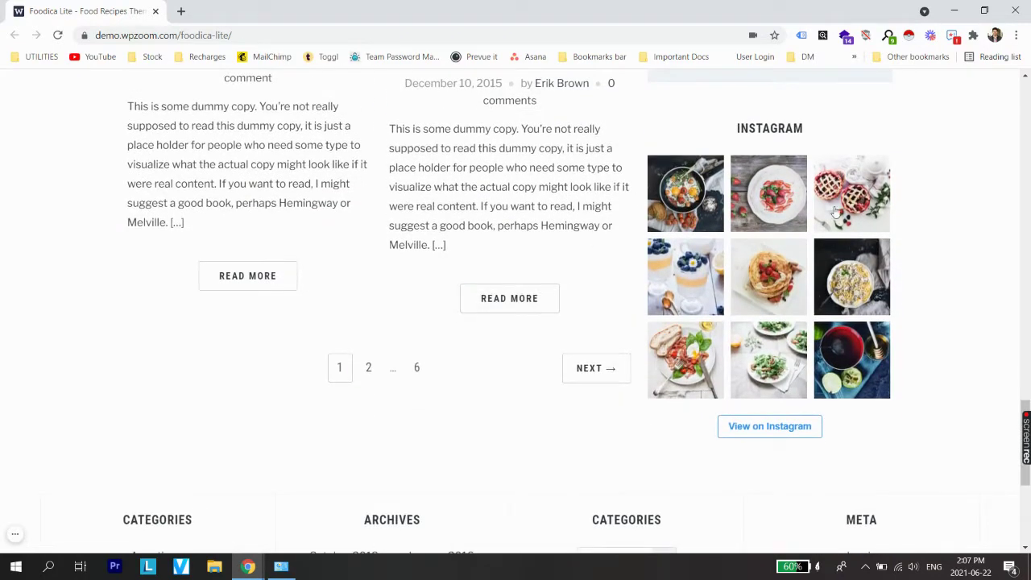
{"action": "scroll", "coordinate": [467, 242], "scroll_direction": "up", "scroll_amount": 3}
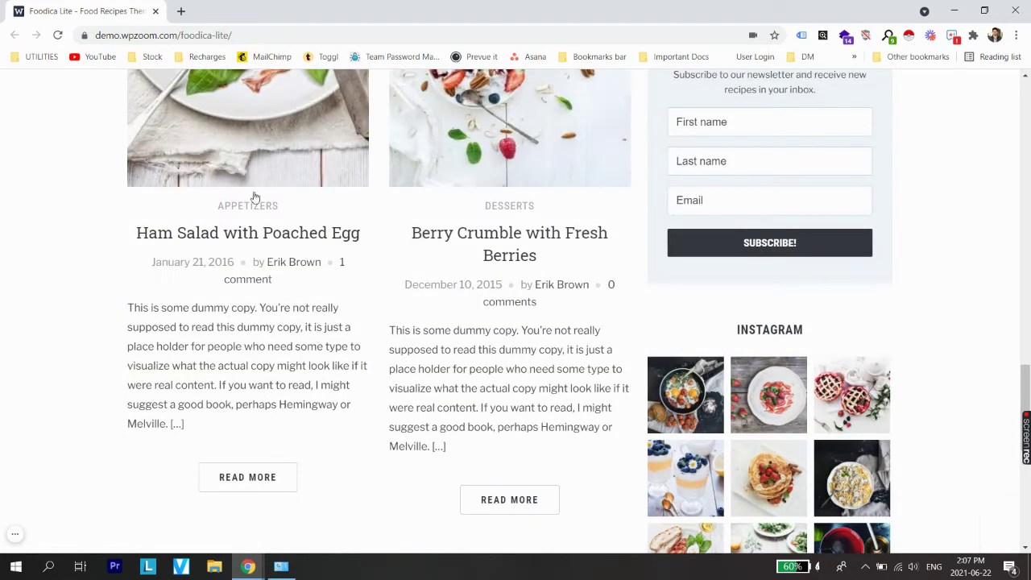
{"action": "scroll", "coordinate": [283, 193], "scroll_direction": "up", "scroll_amount": 2}
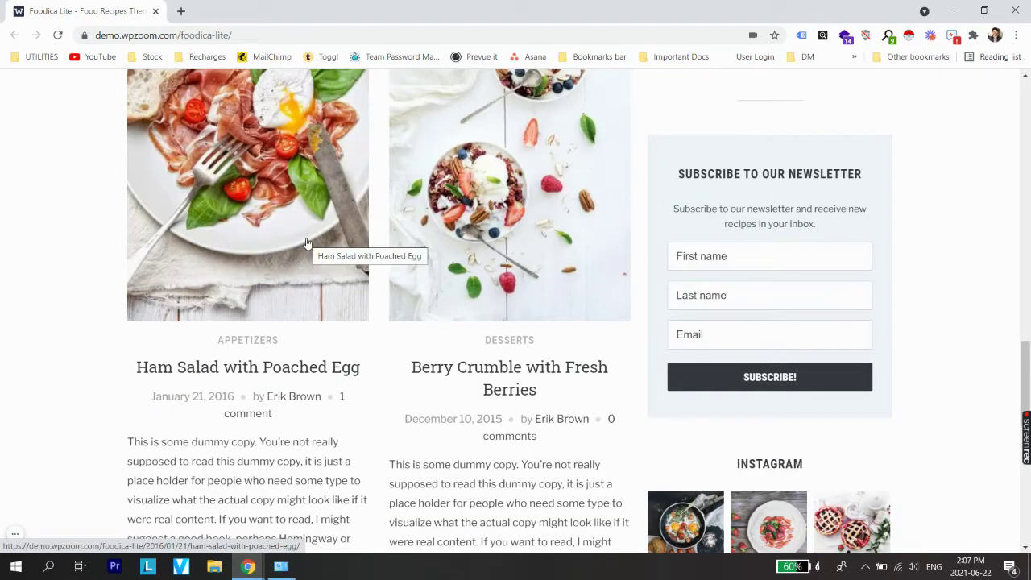
{"action": "scroll", "coordinate": [306, 241], "scroll_direction": "down", "scroll_amount": 6}
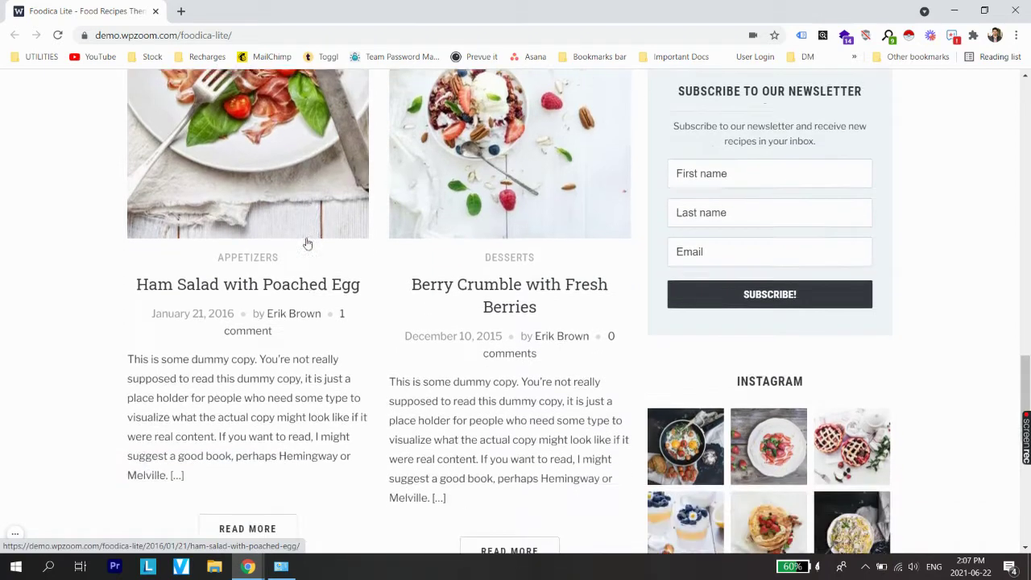
Step: Scroll to the footer's Categories, Archives, tag cloud and Meta widgets
{"action": "scroll", "coordinate": [407, 304], "scroll_direction": "down", "scroll_amount": 2}
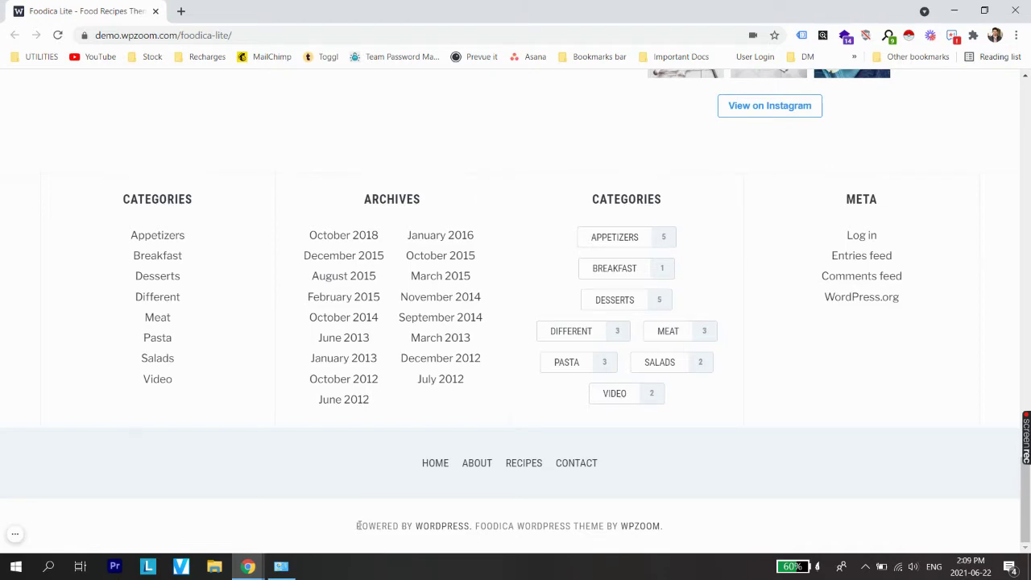
Step: Scroll back up to the Foodica Lite header and featured 'Healthy Breakfast in 5 Minutes' post
{"action": "scroll", "coordinate": [488, 465], "scroll_direction": "up", "scroll_amount": 5}
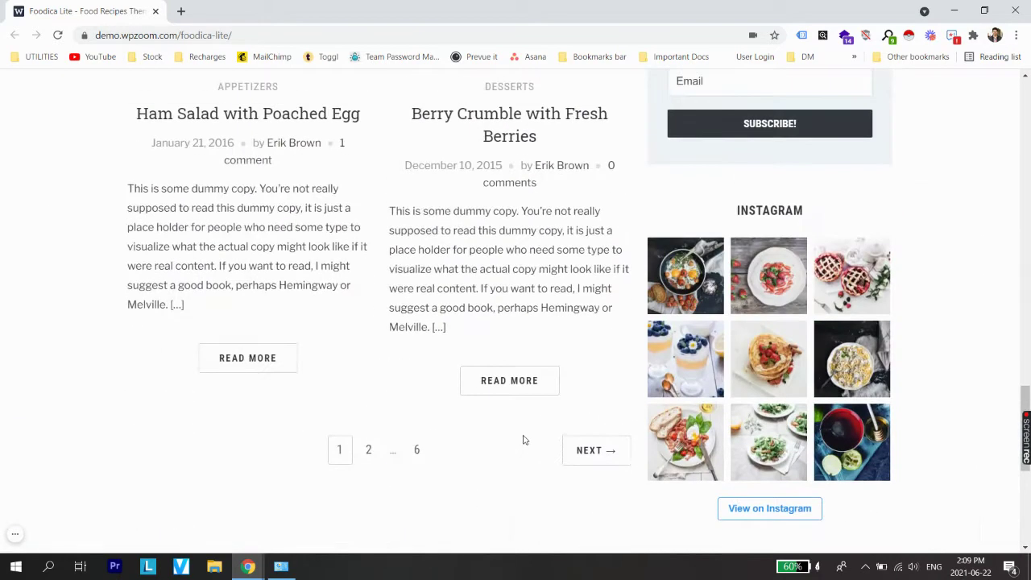
{"action": "scroll", "coordinate": [529, 441], "scroll_direction": "up", "scroll_amount": 4}
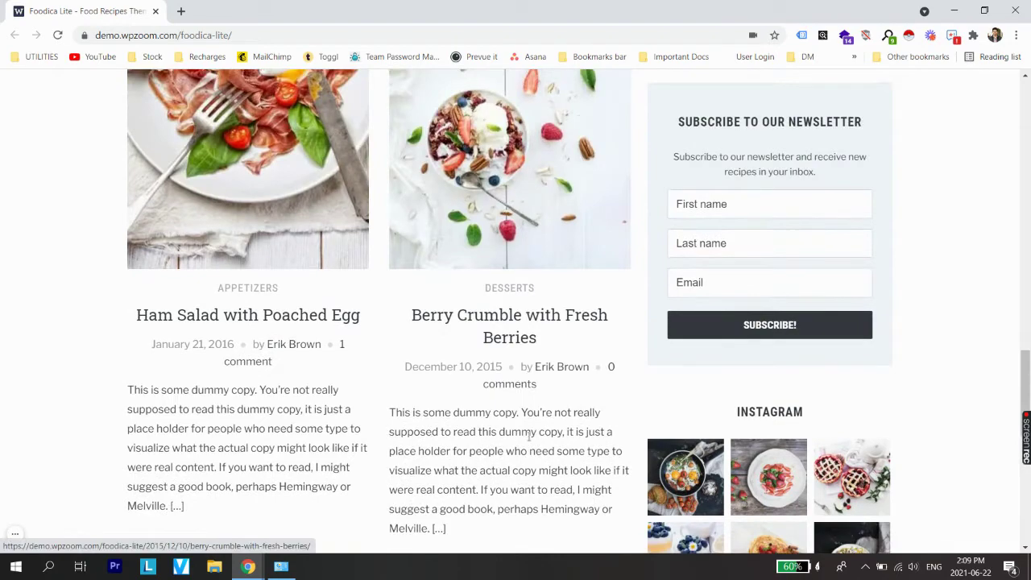
{"action": "scroll", "coordinate": [529, 437], "scroll_direction": "up", "scroll_amount": 3}
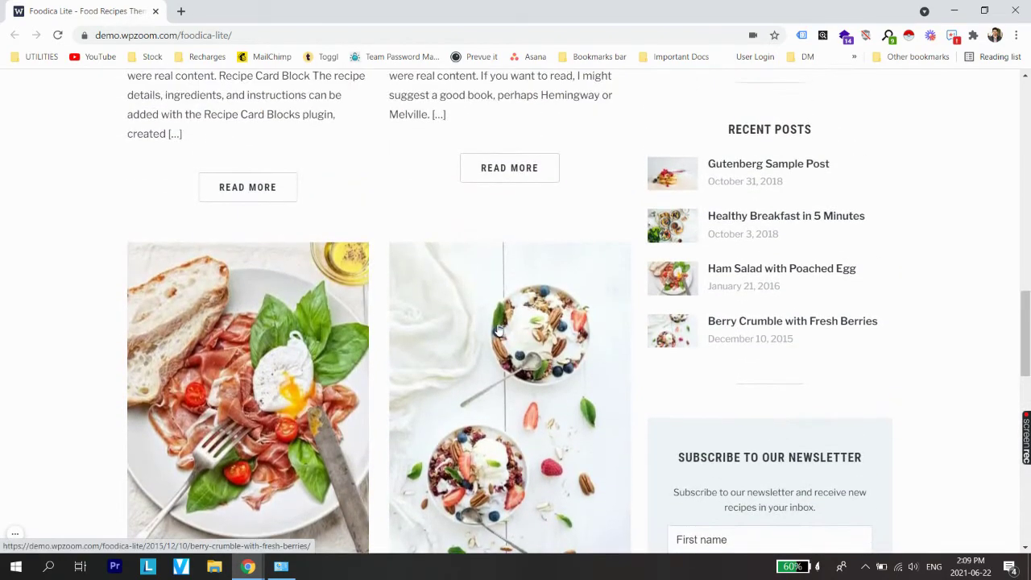
{"action": "scroll", "coordinate": [498, 331], "scroll_direction": "up", "scroll_amount": 8}
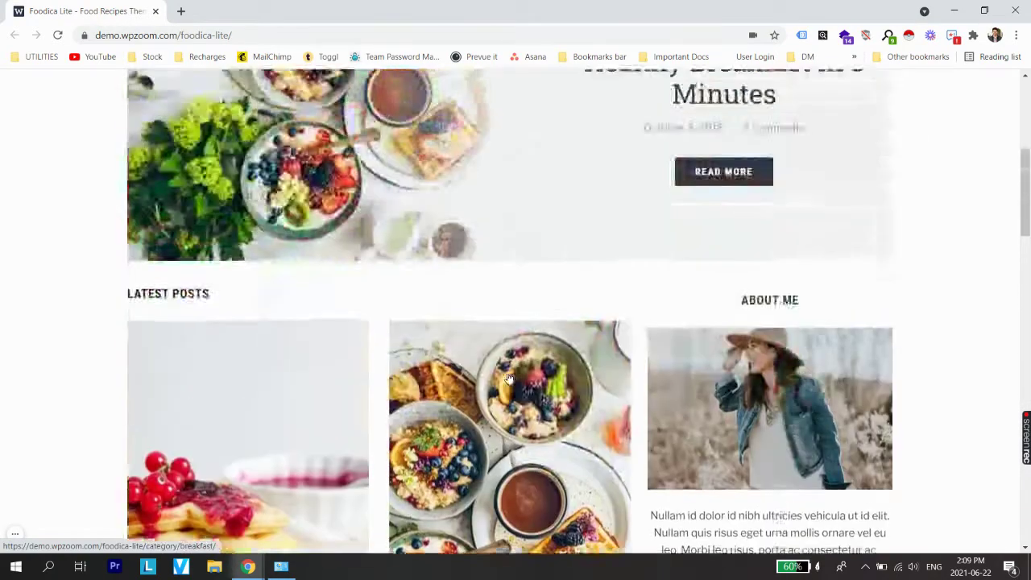
{"action": "scroll", "coordinate": [508, 377], "scroll_direction": "up", "scroll_amount": 4}
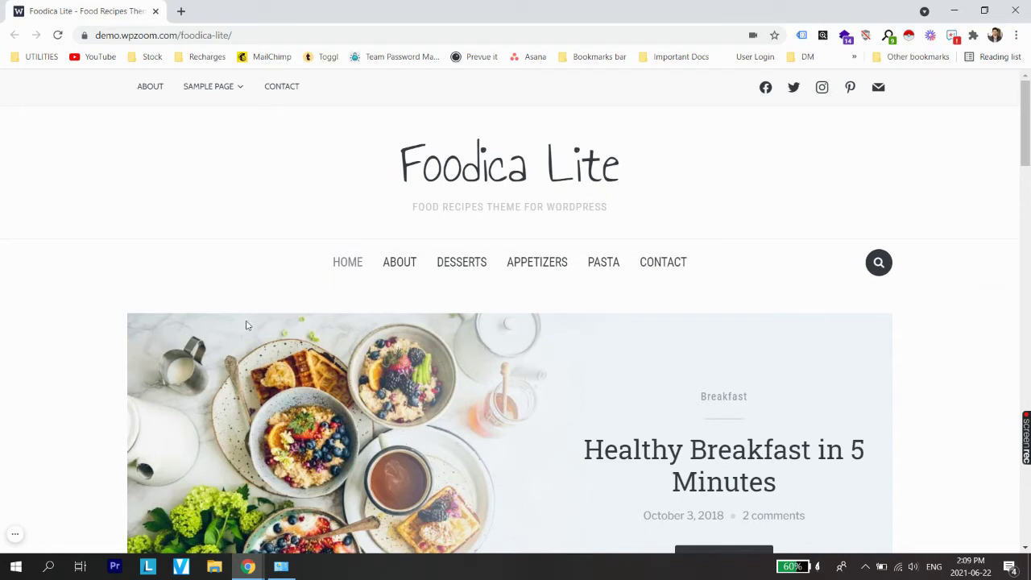
{"action": "left_click", "coordinate": [14, 533]}
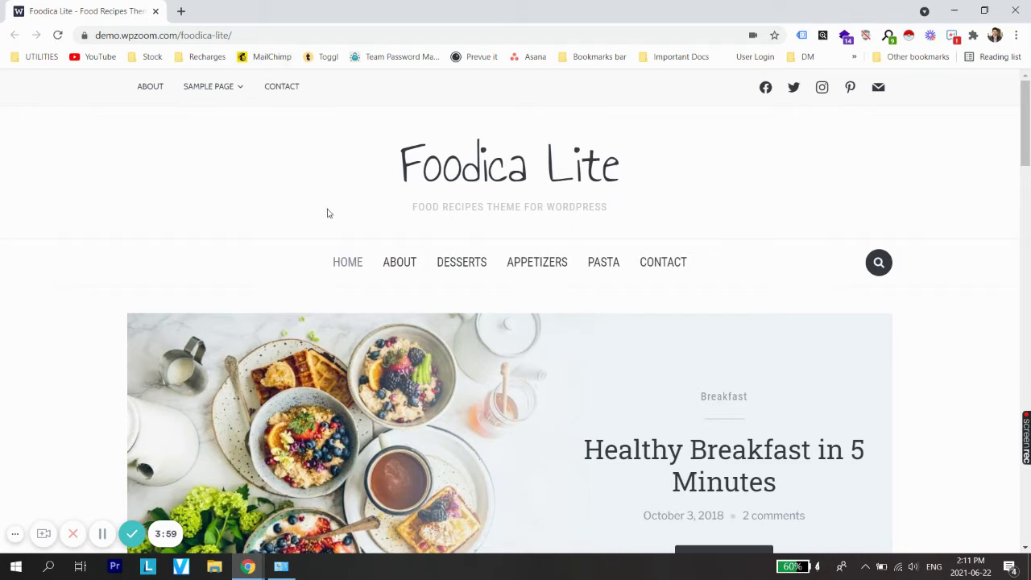
Step: In a new tab, search Google for 'godaddy' and open the GoDaddy site in a background tab
{"action": "left_click", "coordinate": [181, 11]}
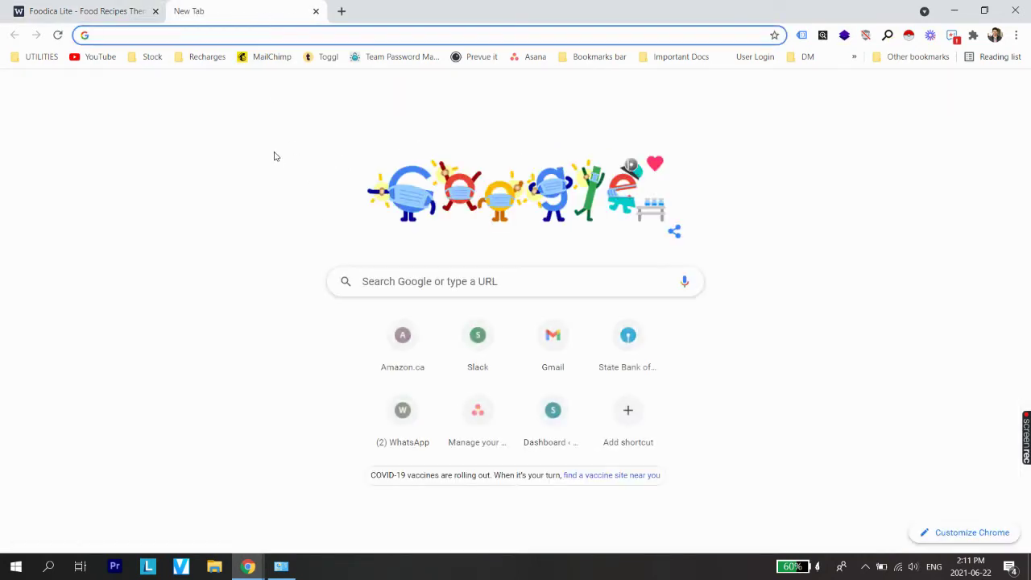
{"action": "type", "text": "godaddy"}
{"action": "key", "text": "Return"}
{"action": "middle_click", "coordinate": [260, 475]}
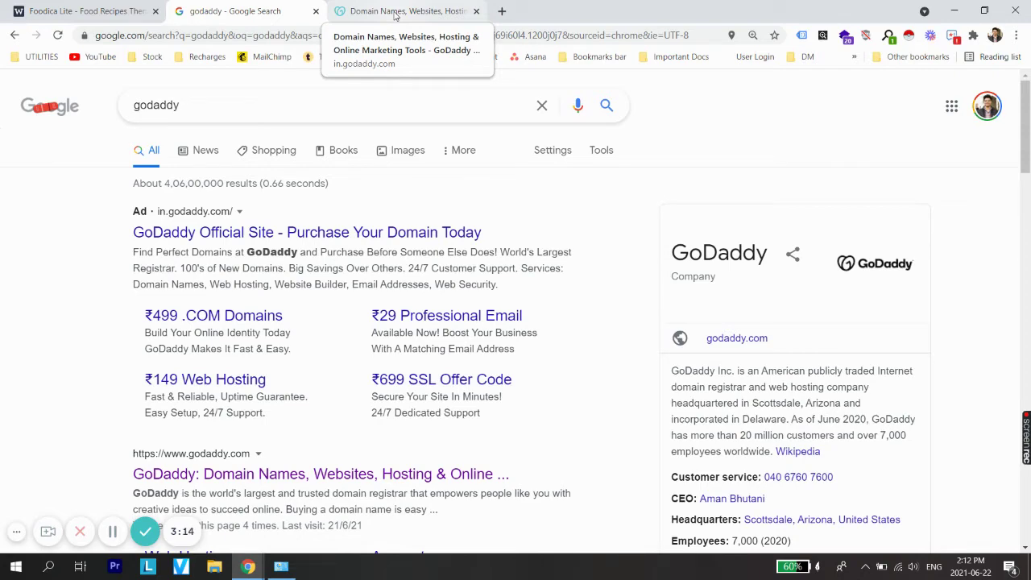
Step: On the GoDaddy tab, add twinklefoods.com (₹199.00) to the cart and view the basket
{"action": "left_click", "coordinate": [395, 14]}
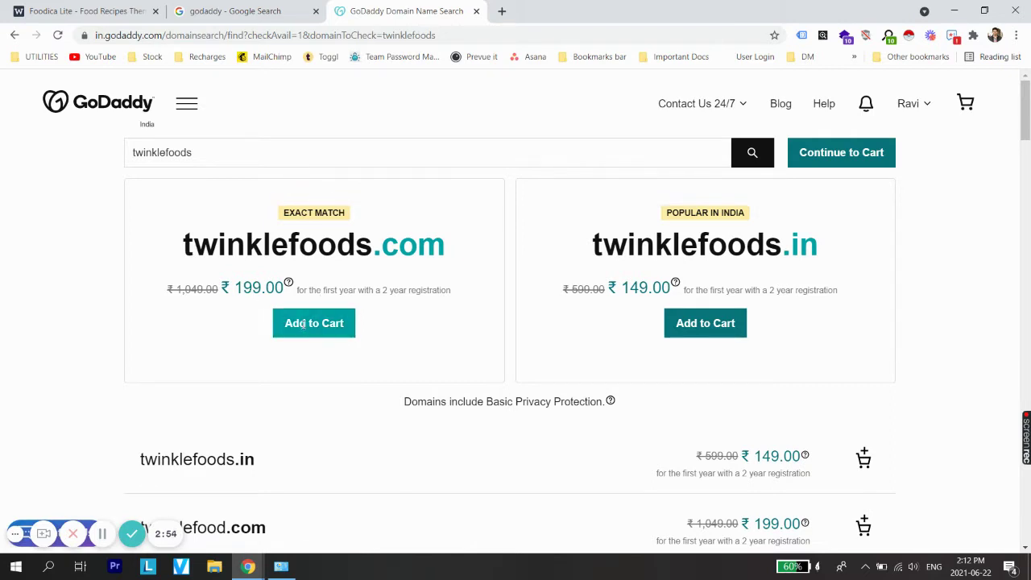
{"action": "left_click", "coordinate": [303, 330]}
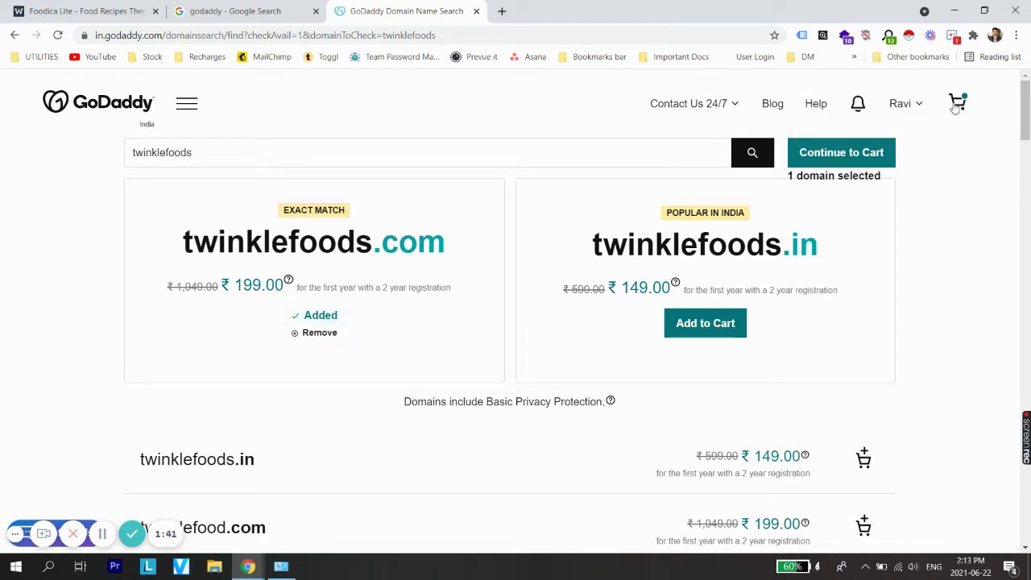
{"action": "left_click", "coordinate": [956, 104]}
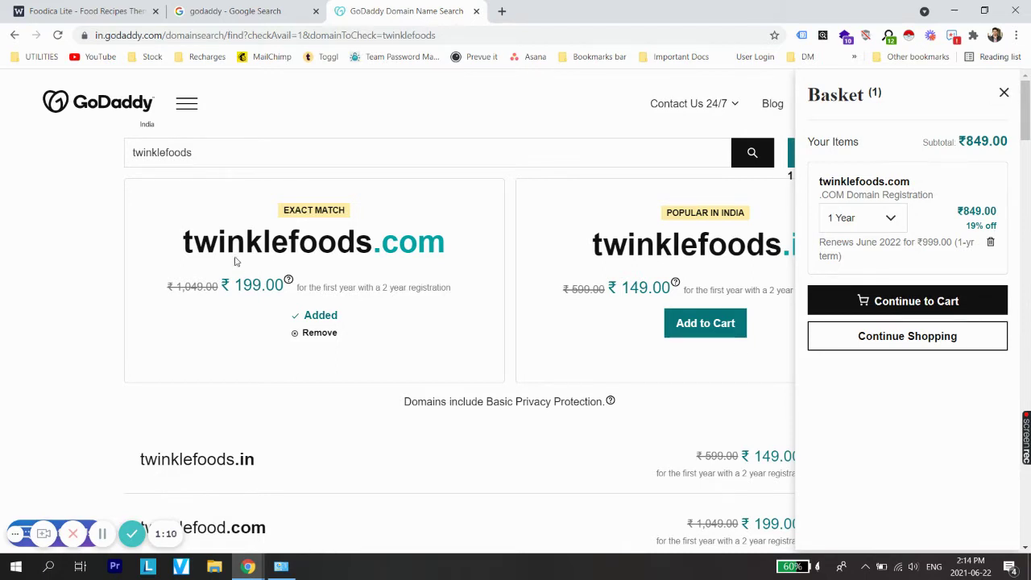
Step: Reopen the basket to check twinklefoods.com's 1-year ₹849.00 term, then close it
{"action": "left_click_drag", "start_coordinate": [179, 242], "coordinate": [445, 235]}
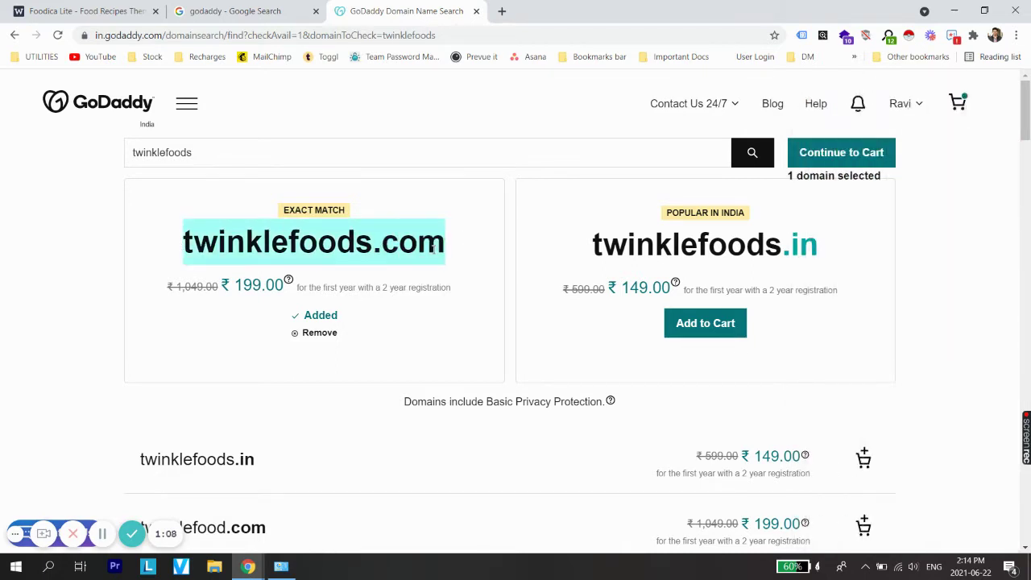
{"action": "left_click", "coordinate": [956, 105]}
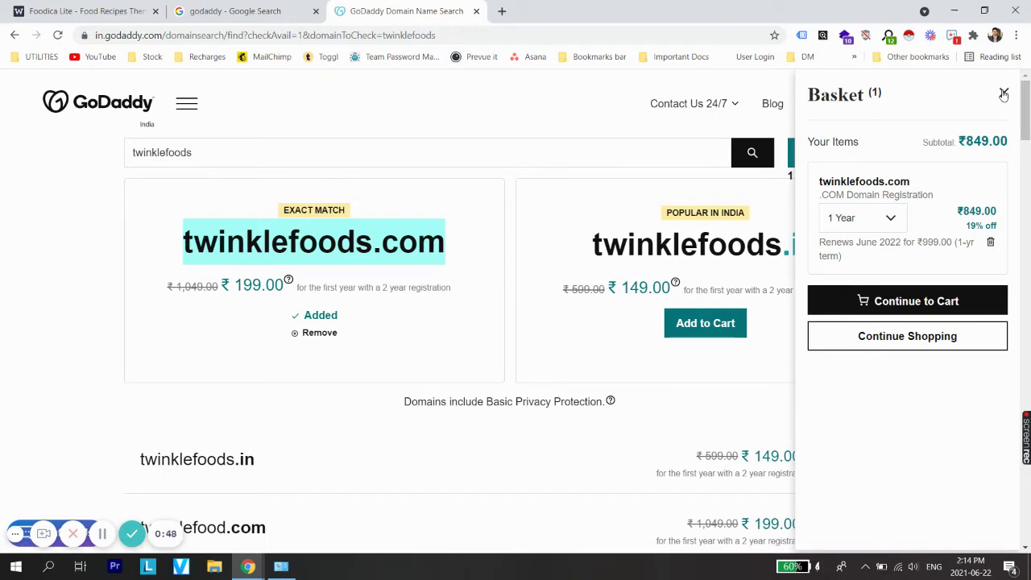
{"action": "left_click", "coordinate": [1003, 95]}
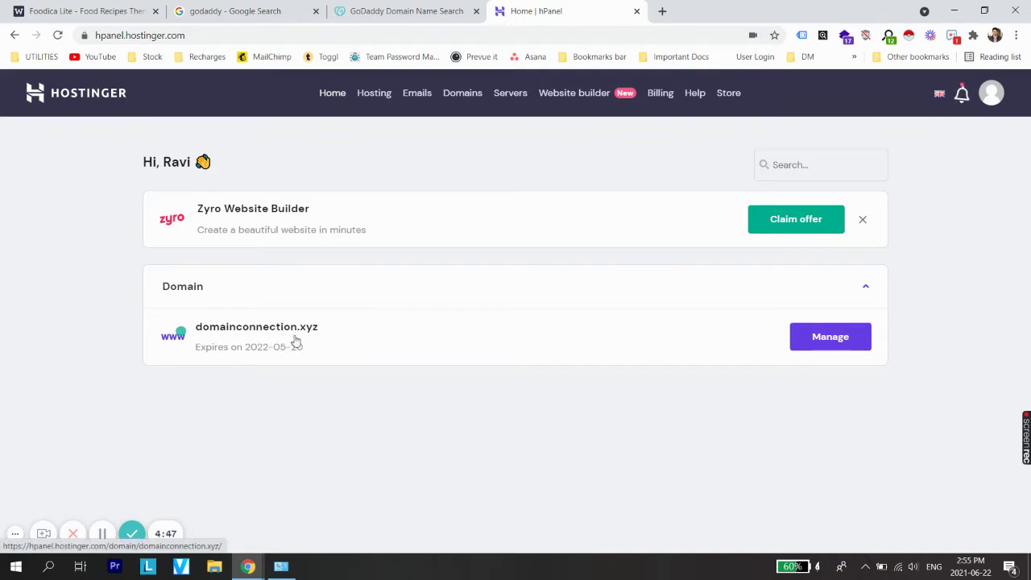
{"action": "left_click", "coordinate": [418, 10]}
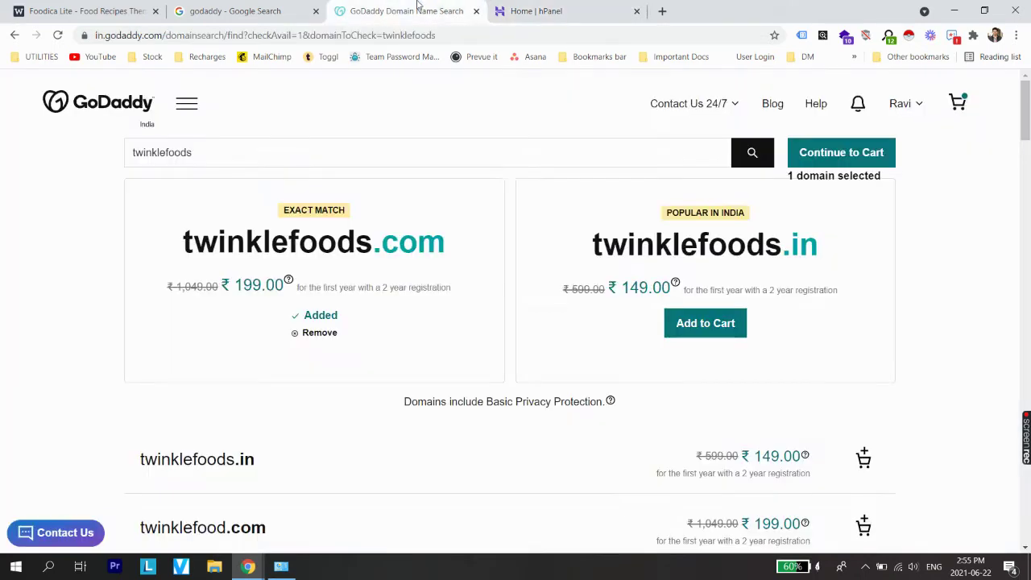
{"action": "left_click", "coordinate": [533, 11]}
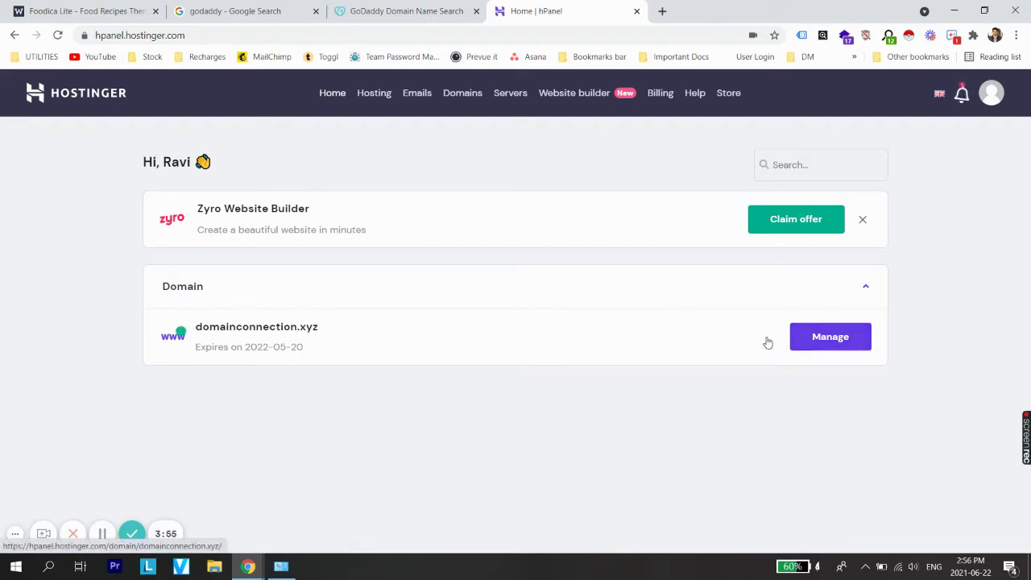
{"action": "left_click", "coordinate": [397, 11]}
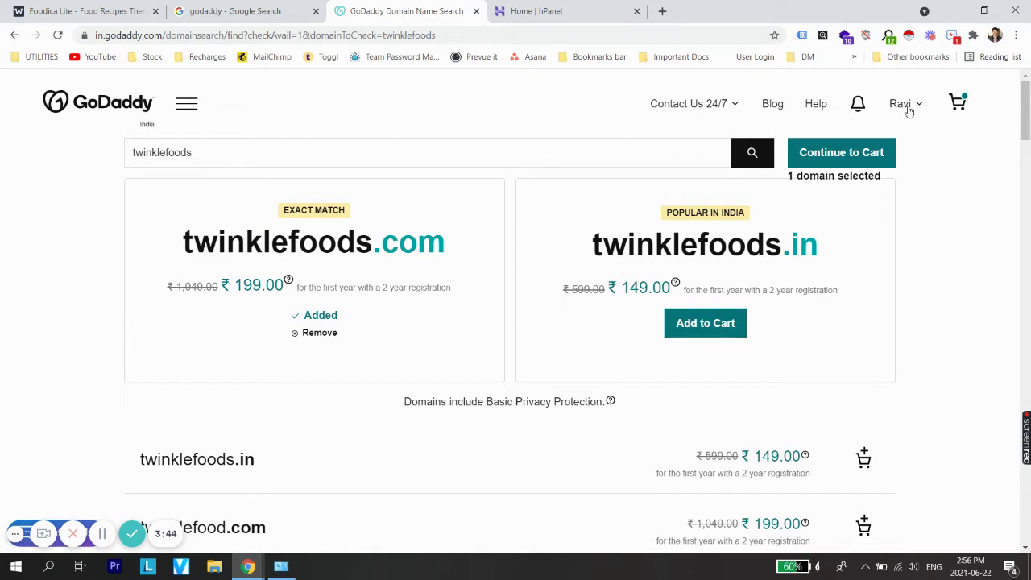
{"action": "left_click", "coordinate": [548, 11]}
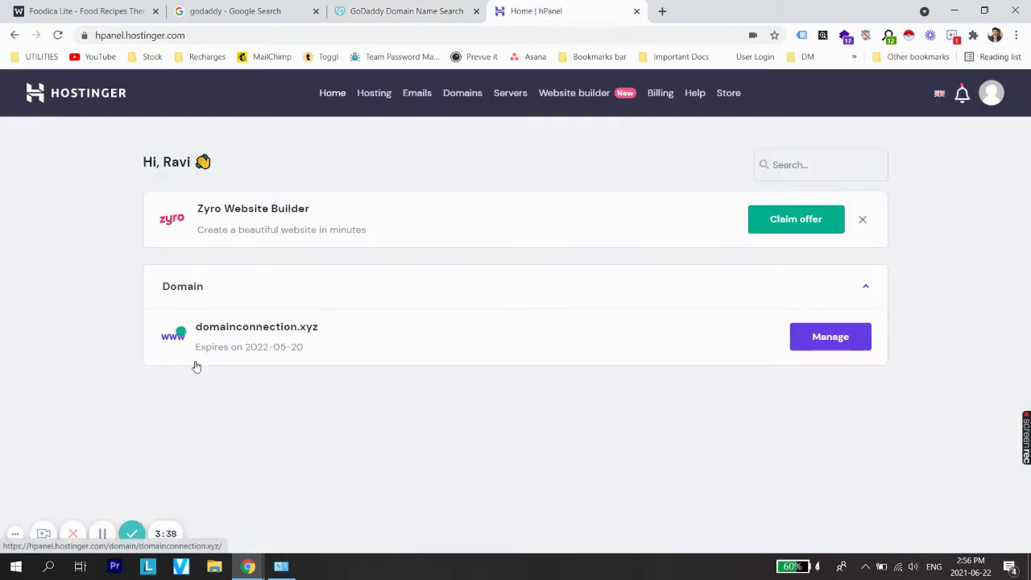
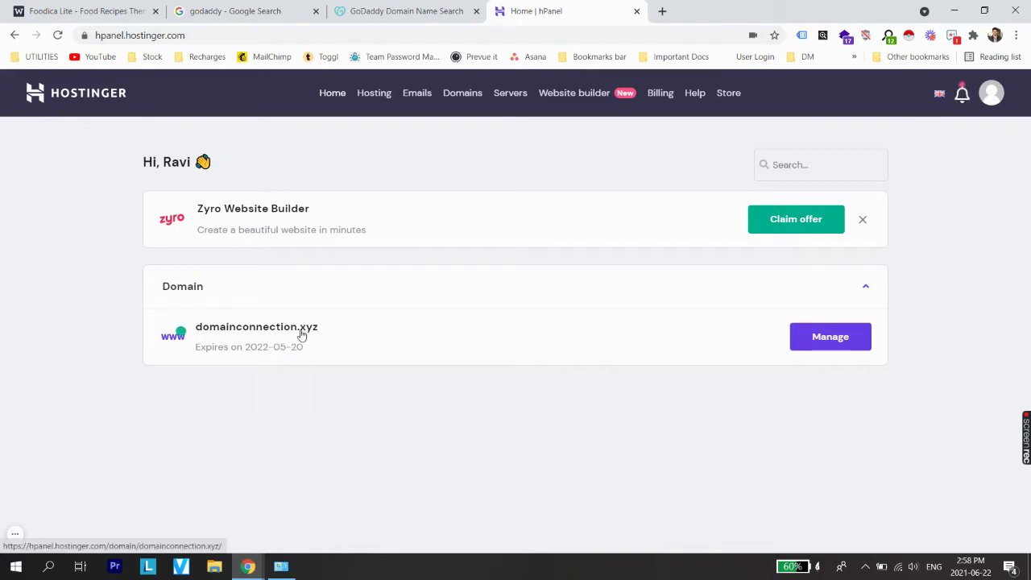
Step: Load 000webhost.com in the GoDaddy search results tab
{"action": "left_click", "coordinate": [230, 16]}
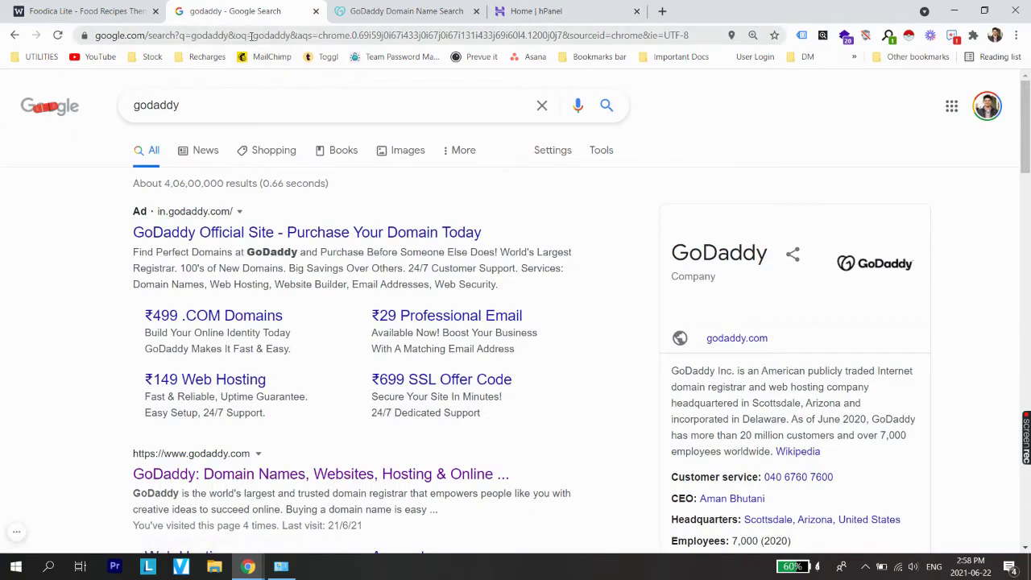
{"action": "left_click", "coordinate": [251, 36]}
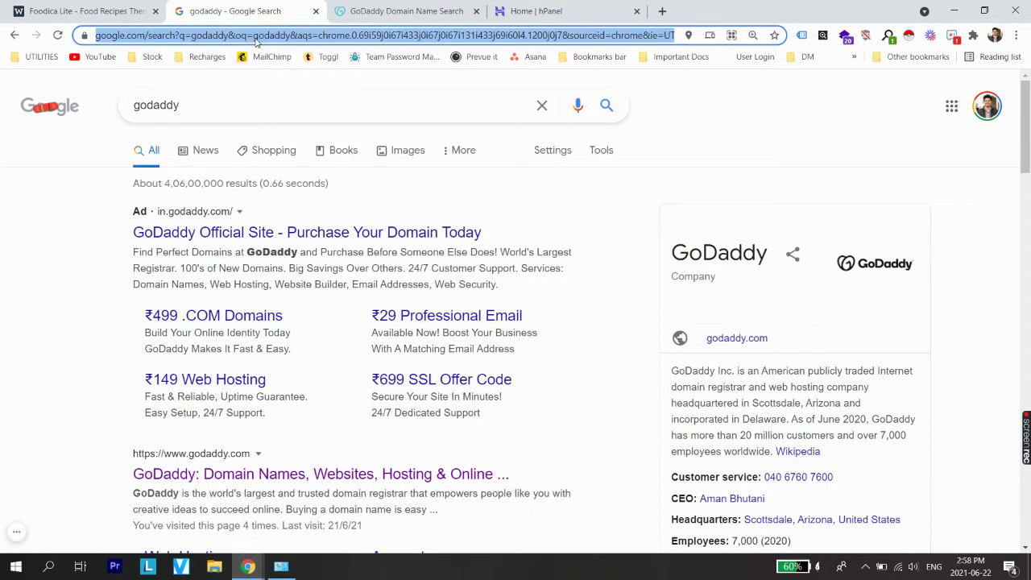
{"action": "type", "text": "000webhost.com"}
{"action": "key", "text": "Return"}
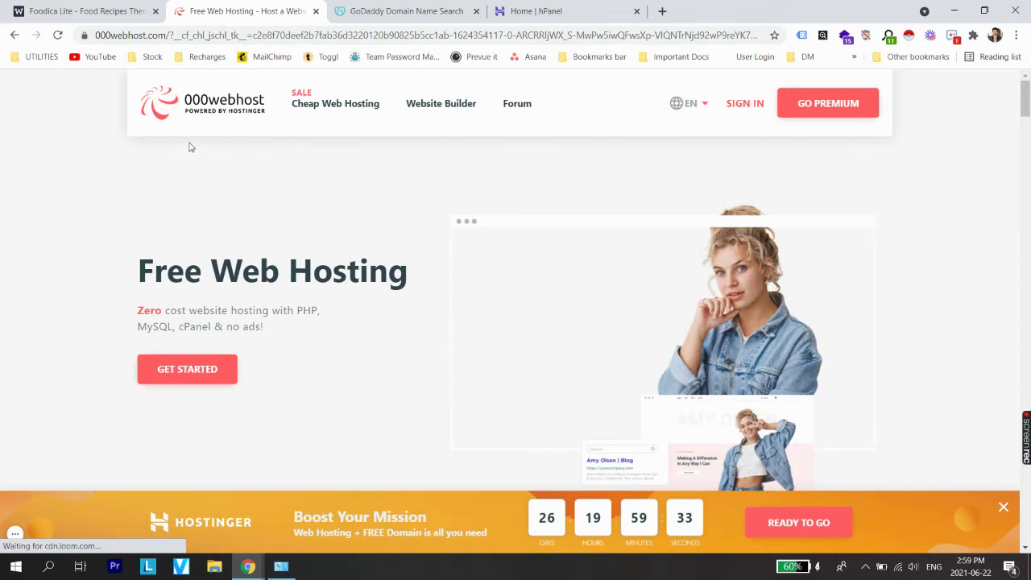
Step: Sign in to the 000webhost account
{"action": "left_click", "coordinate": [744, 105]}
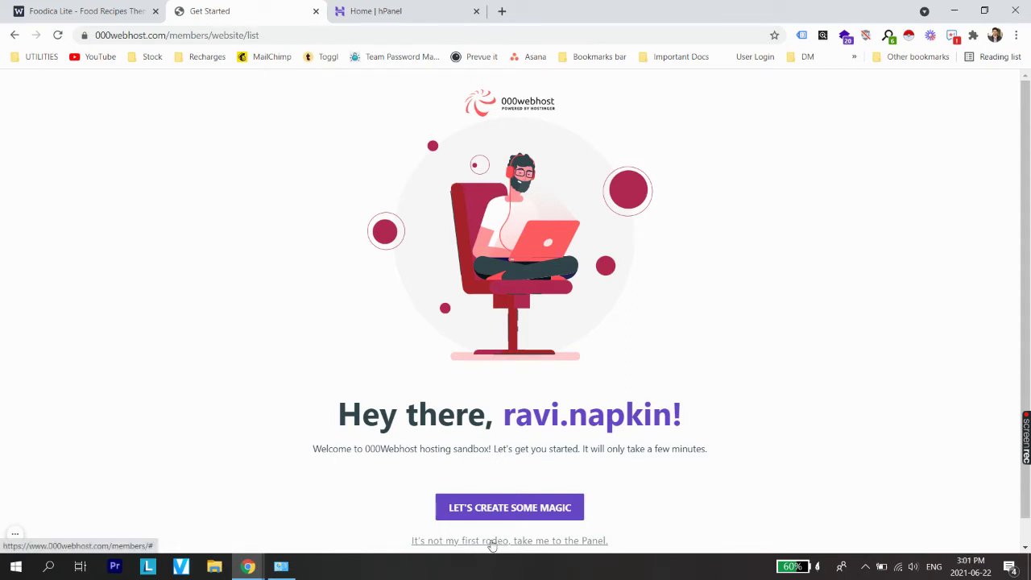
{"action": "left_click", "coordinate": [496, 542]}
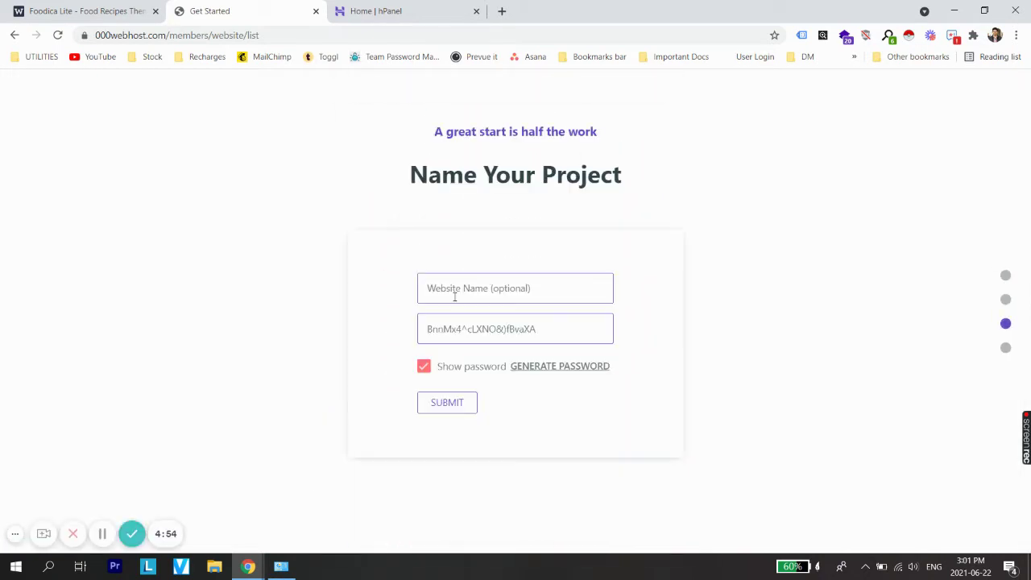
{"action": "left_click", "coordinate": [454, 297]}
{"action": "type", "text": "Food Blog"}
{"action": "triple_click", "coordinate": [555, 335]}
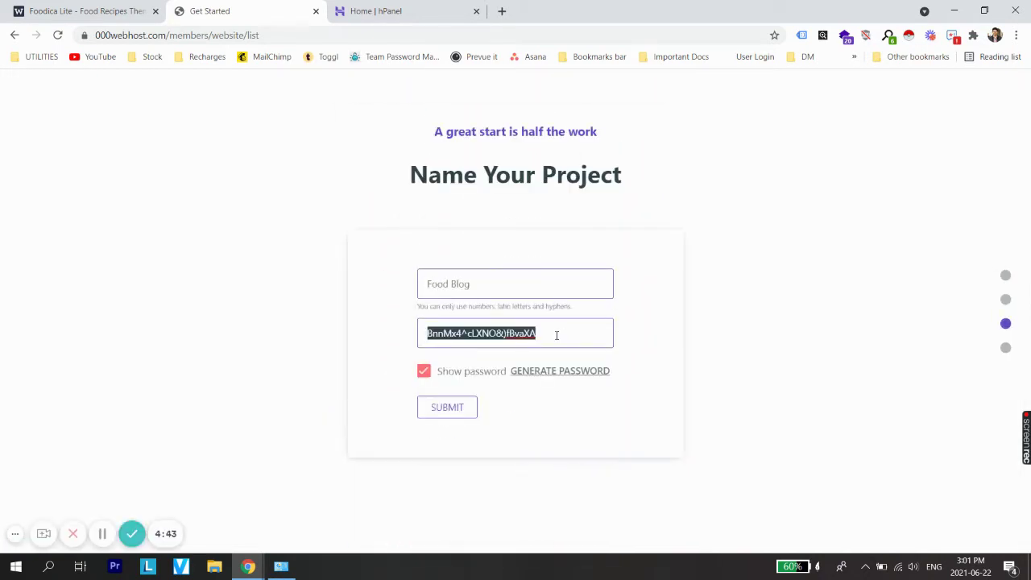
{"action": "left_click", "coordinate": [553, 338]}
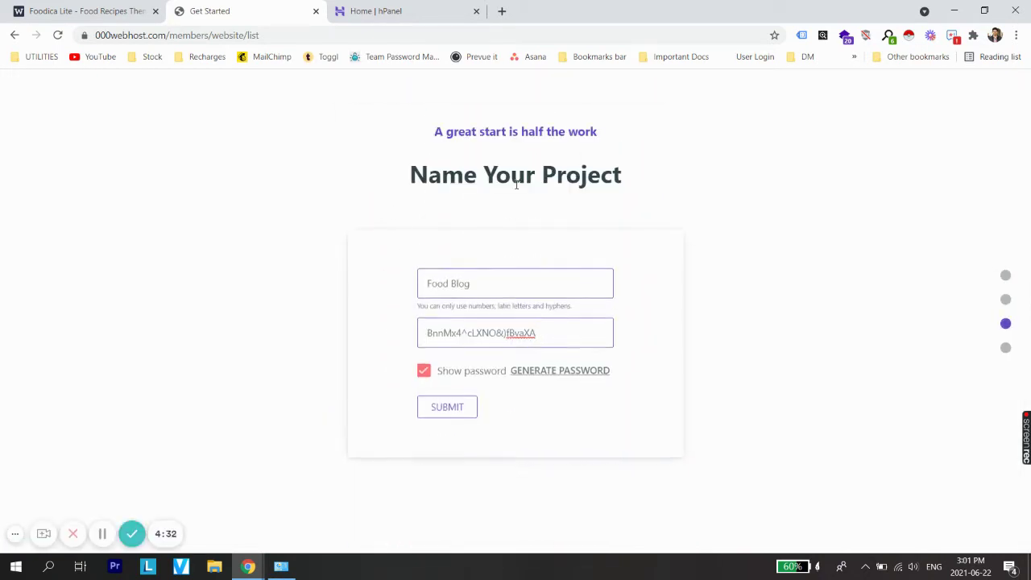
{"action": "left_click_drag", "start_coordinate": [540, 332], "coordinate": [418, 331]}
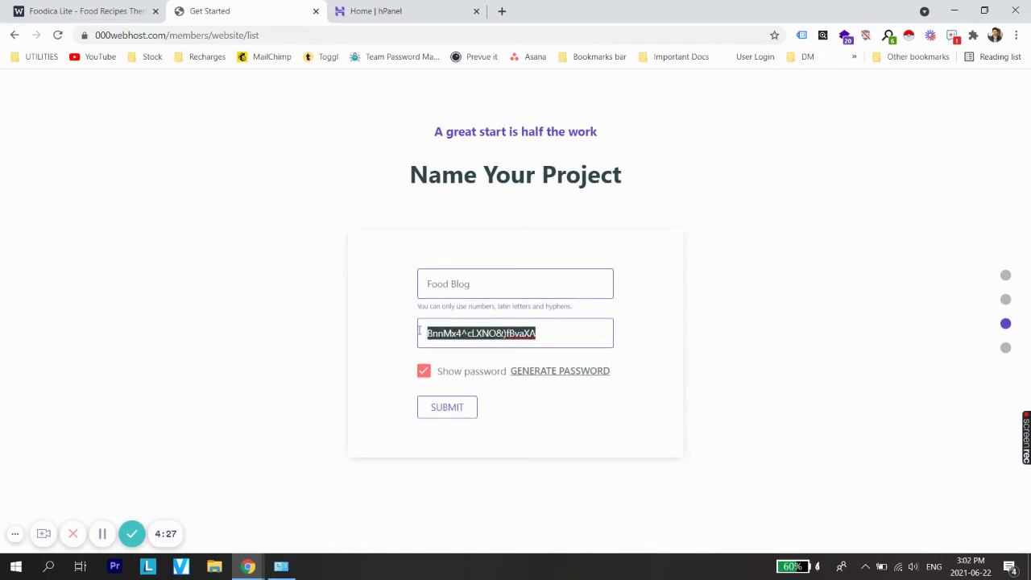
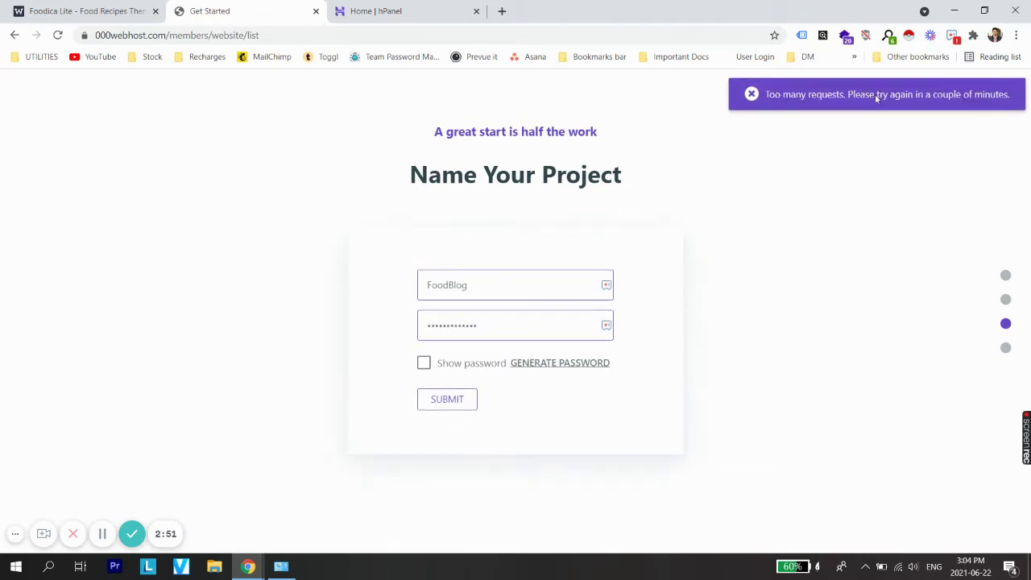
{"action": "left_click", "coordinate": [479, 299]}
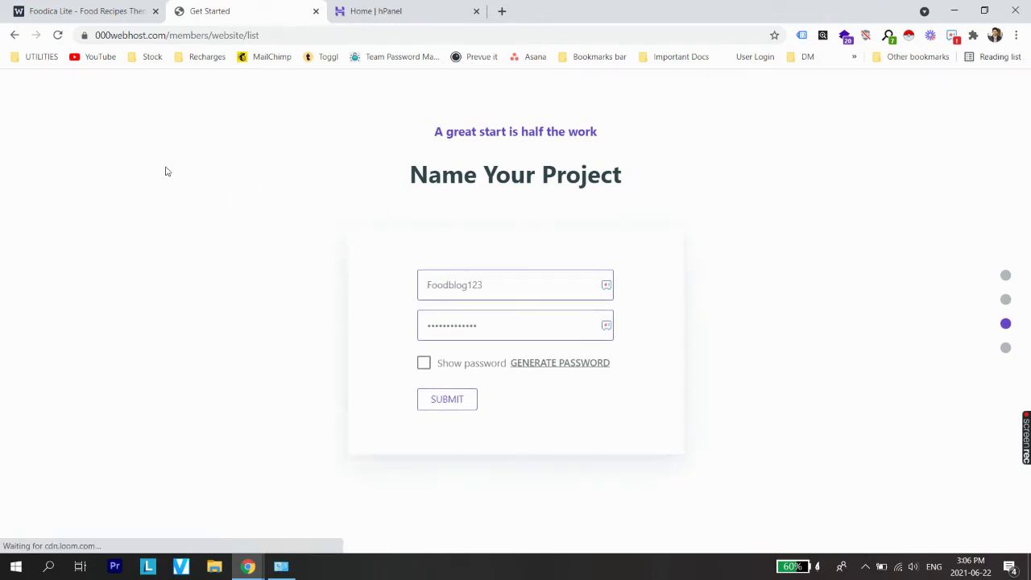
Step: Scroll through the Foodica Lite demo site, then return to the top
{"action": "left_click", "coordinate": [85, 8]}
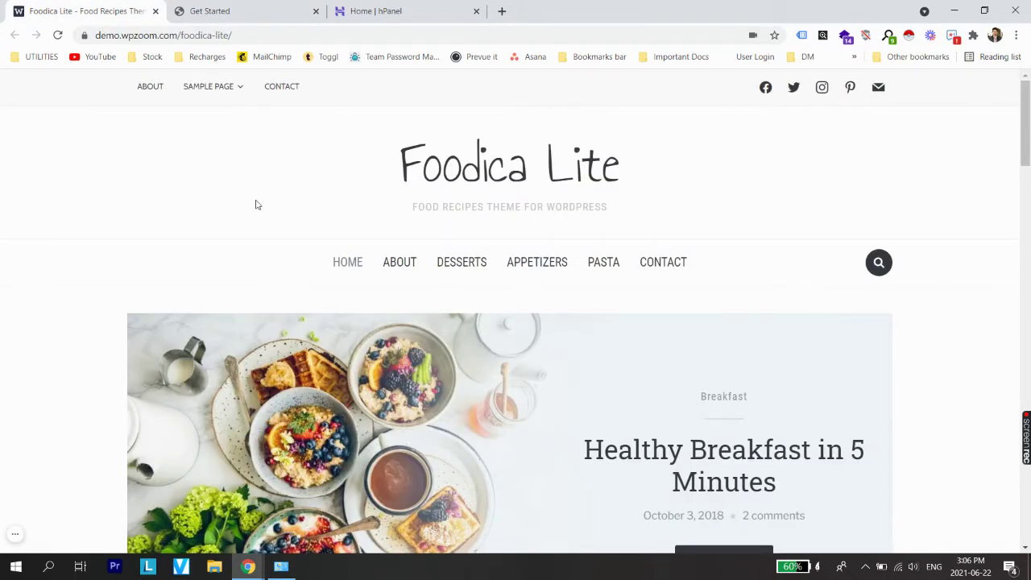
{"action": "scroll", "coordinate": [276, 221], "scroll_direction": "down", "scroll_amount": 1}
{"action": "scroll", "coordinate": [362, 230], "scroll_direction": "up", "scroll_amount": 1}
{"action": "scroll", "coordinate": [355, 257], "scroll_direction": "down", "scroll_amount": 1}
{"action": "scroll", "coordinate": [319, 309], "scroll_direction": "up", "scroll_amount": 1}
{"action": "scroll", "coordinate": [617, 281], "scroll_direction": "down", "scroll_amount": 8}
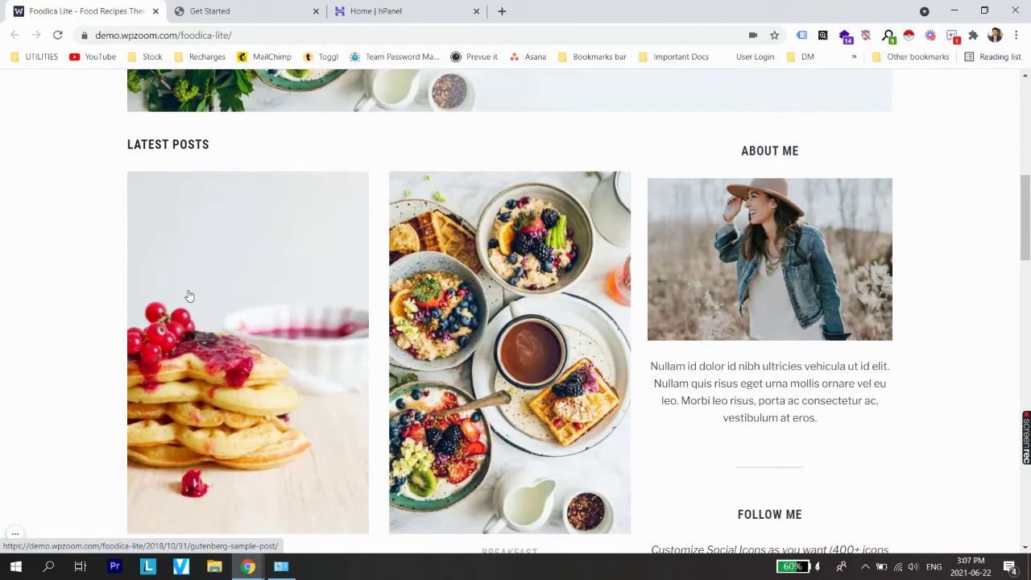
{"action": "scroll", "coordinate": [890, 316], "scroll_direction": "down", "scroll_amount": 2}
{"action": "scroll", "coordinate": [890, 316], "scroll_direction": "down", "scroll_amount": 1}
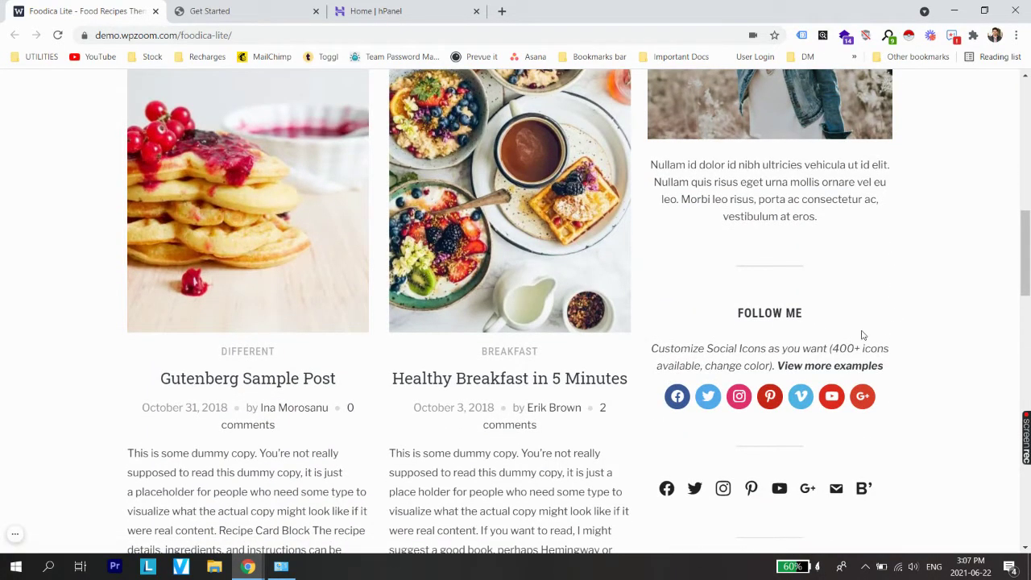
{"action": "scroll", "coordinate": [571, 336], "scroll_direction": "down", "scroll_amount": 6}
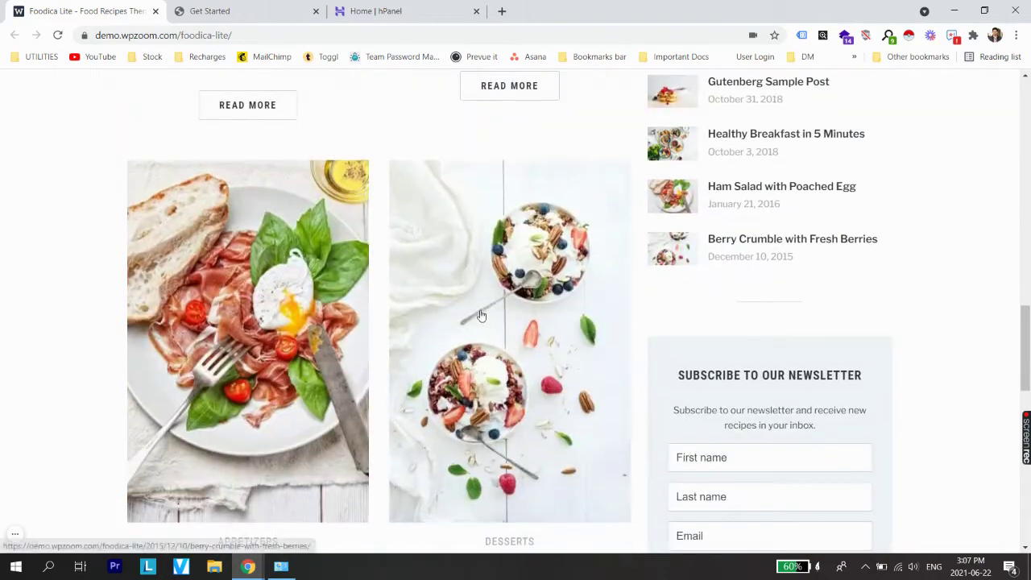
{"action": "key", "text": "Home"}
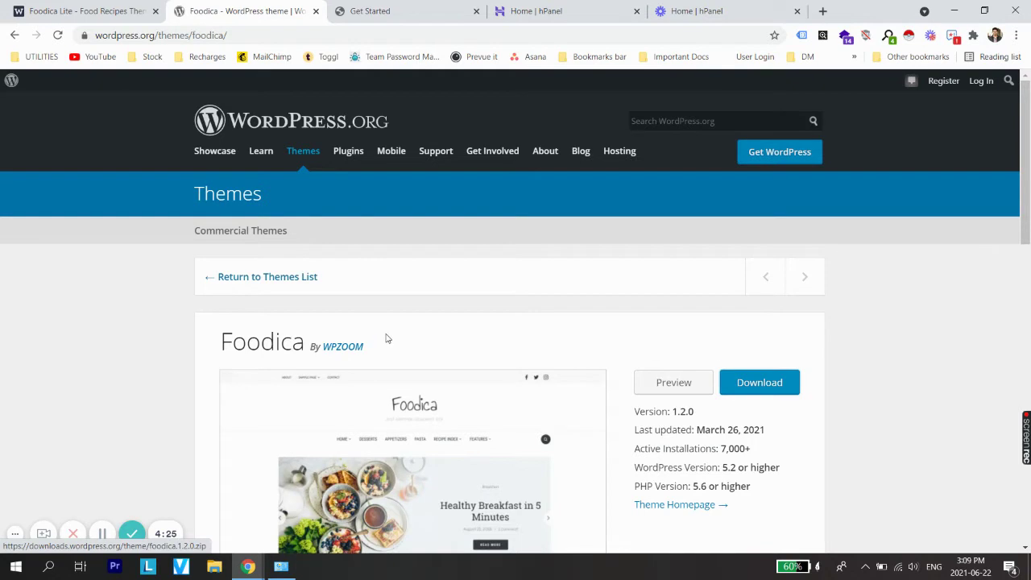
Step: Download the Foodica theme, creating and opening a Food Blog folder on the Desktop
{"action": "left_click", "coordinate": [757, 384]}
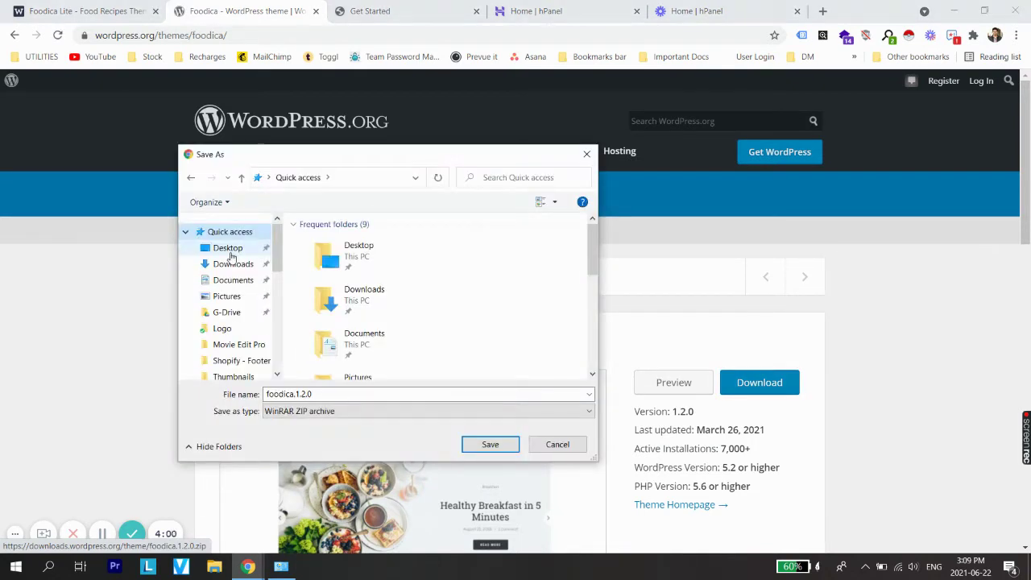
{"action": "left_click", "coordinate": [256, 246]}
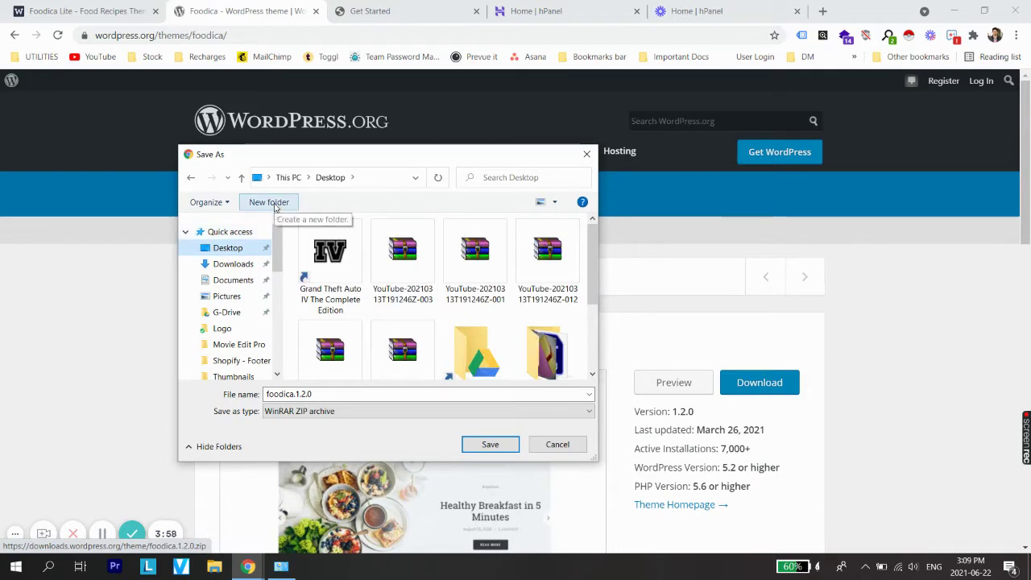
{"action": "left_click", "coordinate": [274, 206]}
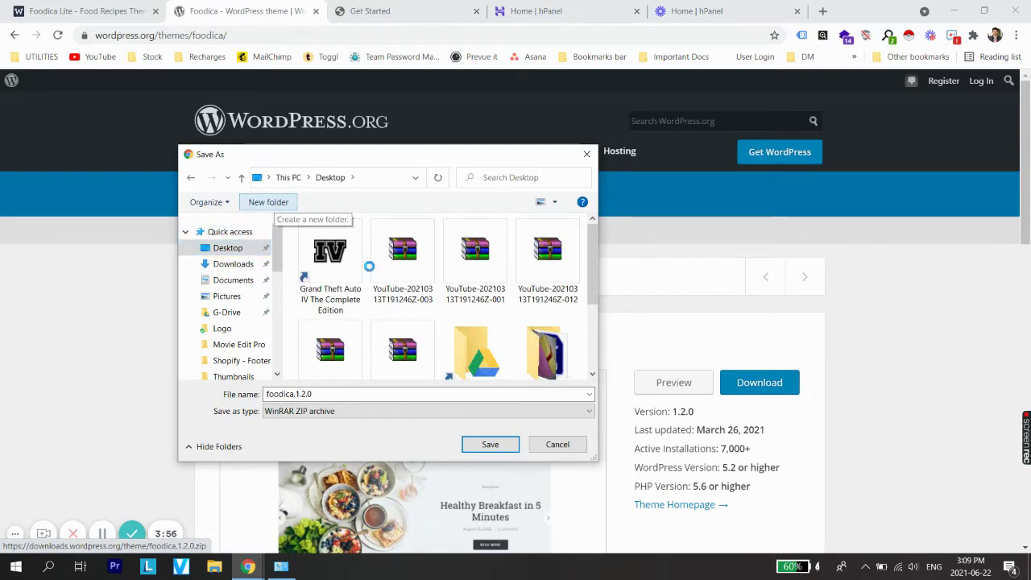
{"action": "type", "text": "Food Blog"}
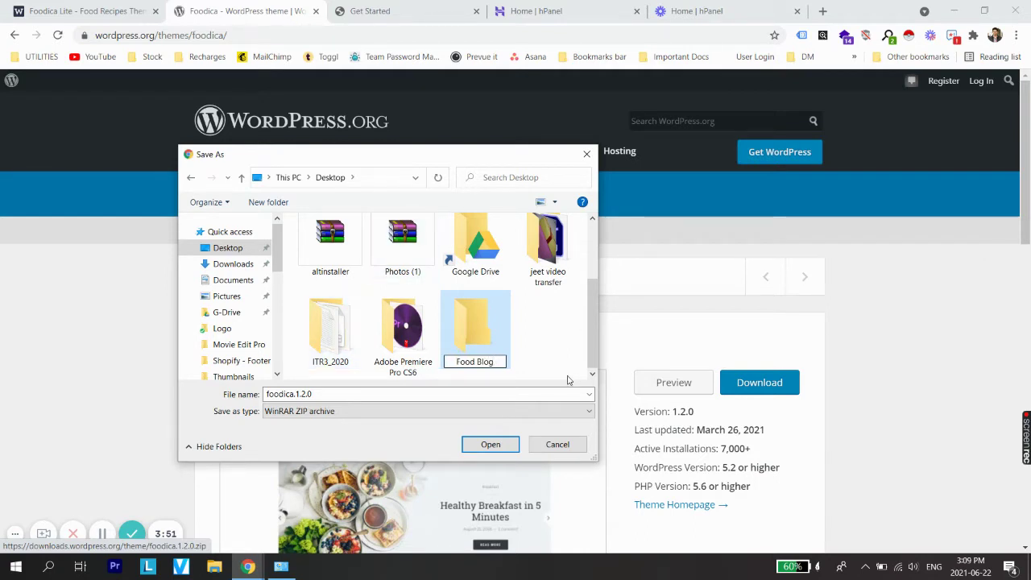
{"action": "key", "text": "Return"}
{"action": "double_click", "coordinate": [475, 330]}
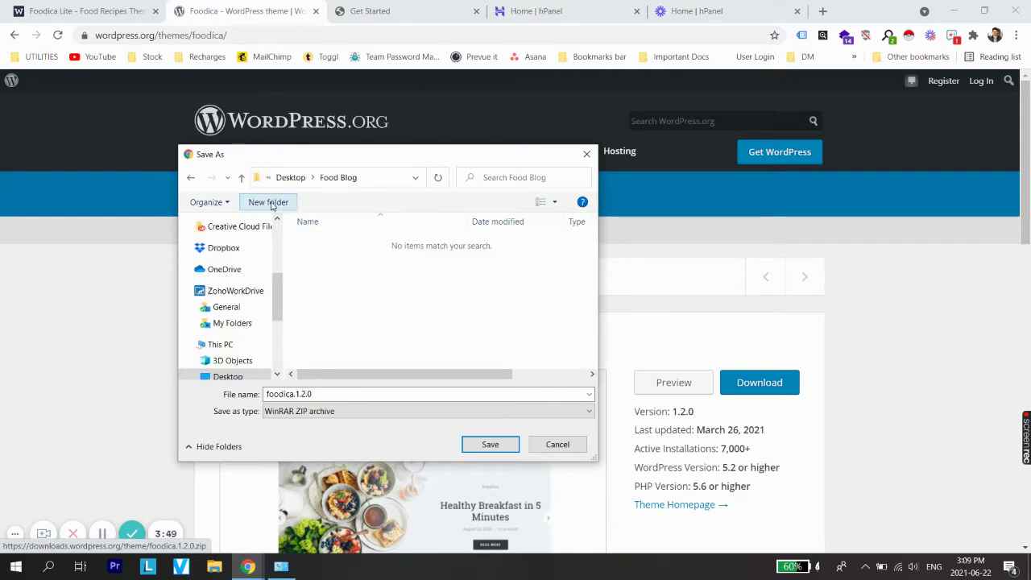
Step: Save foodica.1.2.0.zip into a new WordPress Theme subfolder inside Food Blog
{"action": "left_click", "coordinate": [273, 203]}
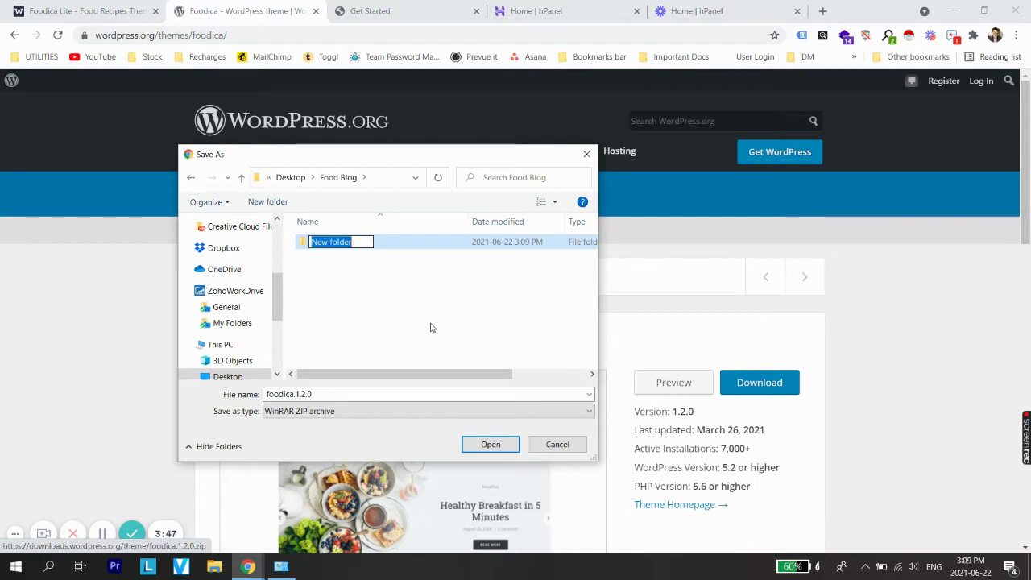
{"action": "type", "text": "Wor"}
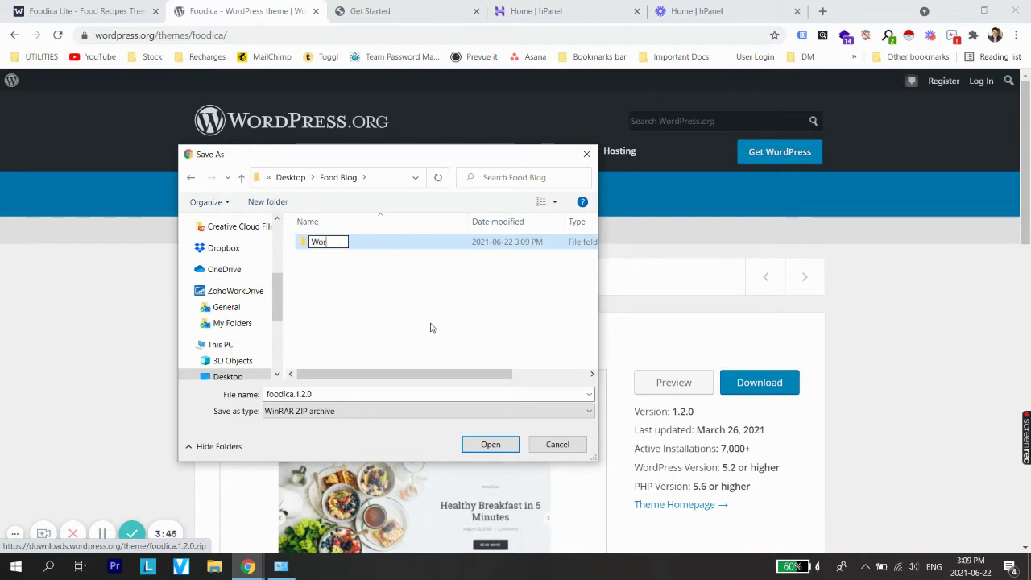
{"action": "type", "text": "dPress Theme"}
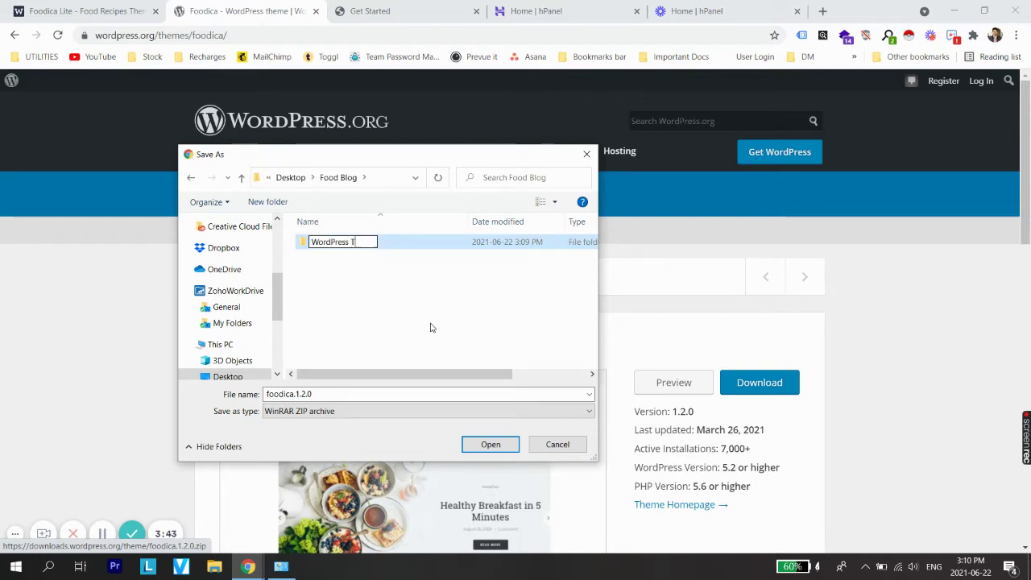
{"action": "left_click", "coordinate": [409, 297]}
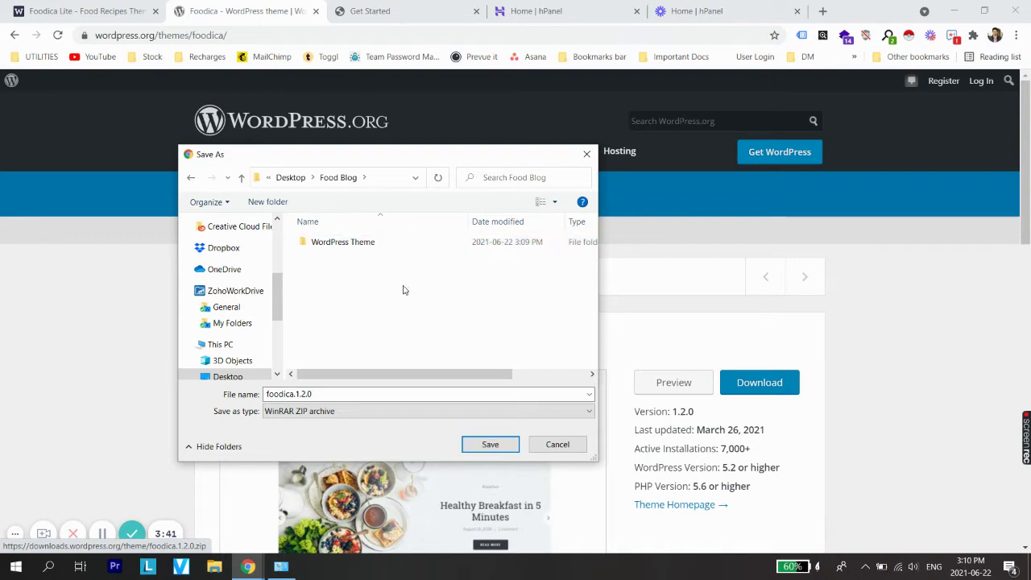
{"action": "double_click", "coordinate": [375, 240]}
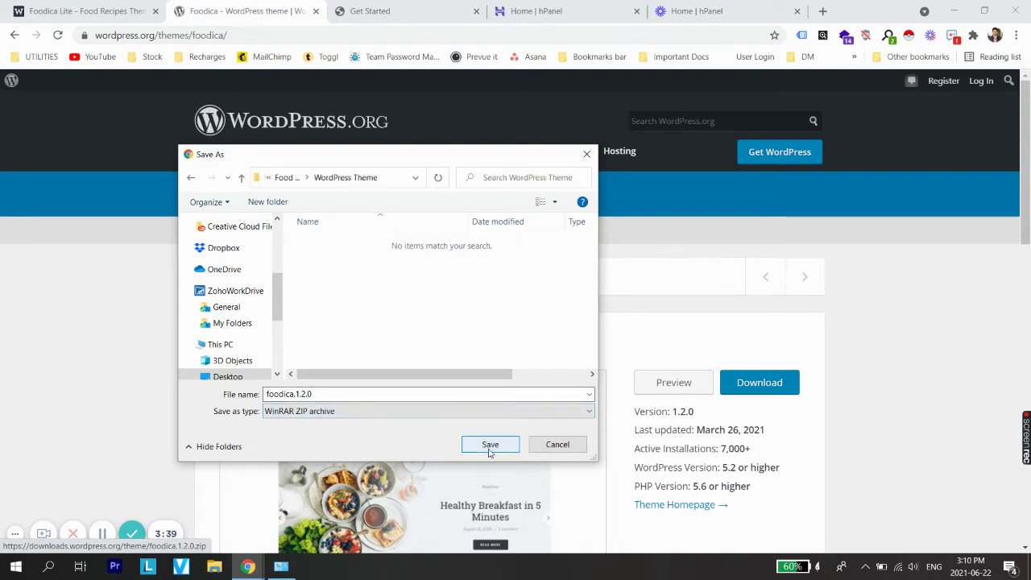
{"action": "left_click", "coordinate": [490, 445]}
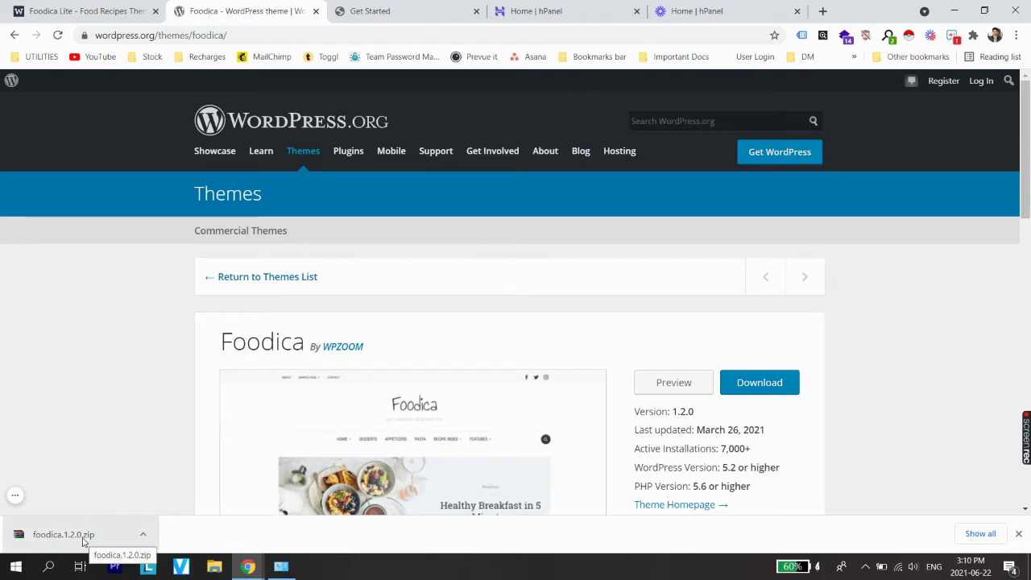
{"action": "left_click", "coordinate": [315, 12]}
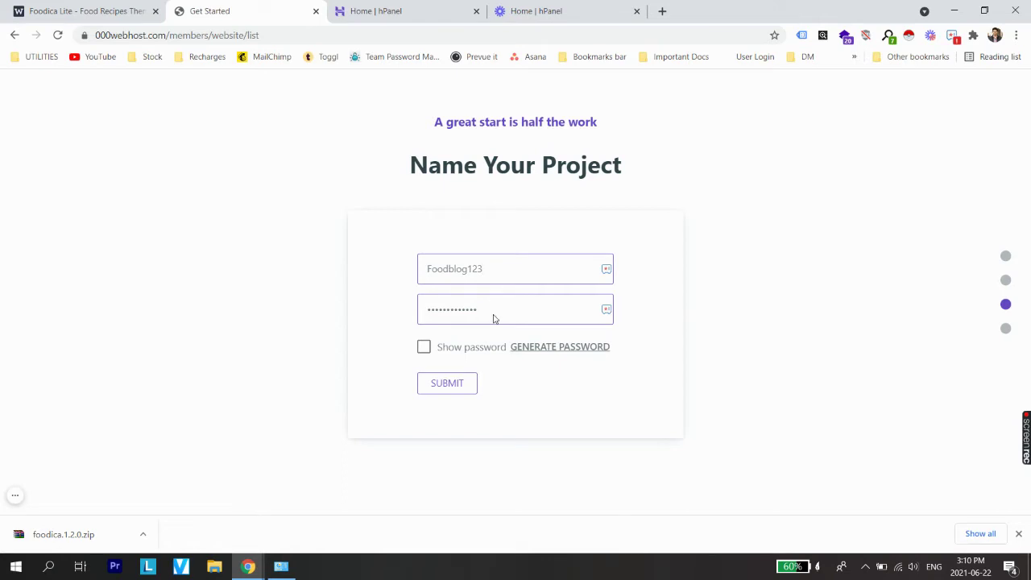
{"action": "left_click", "coordinate": [444, 387]}
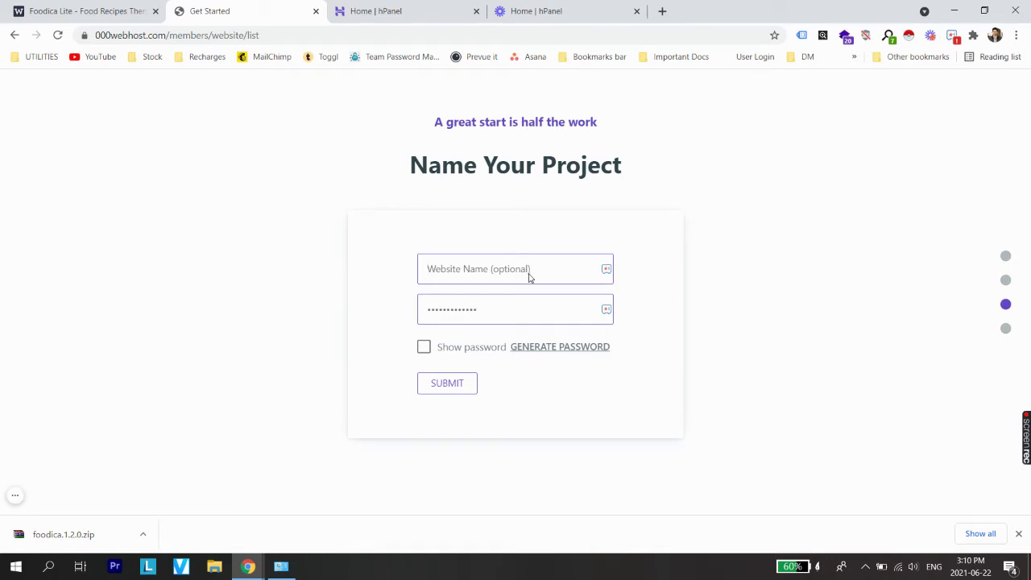
{"action": "left_click", "coordinate": [443, 393]}
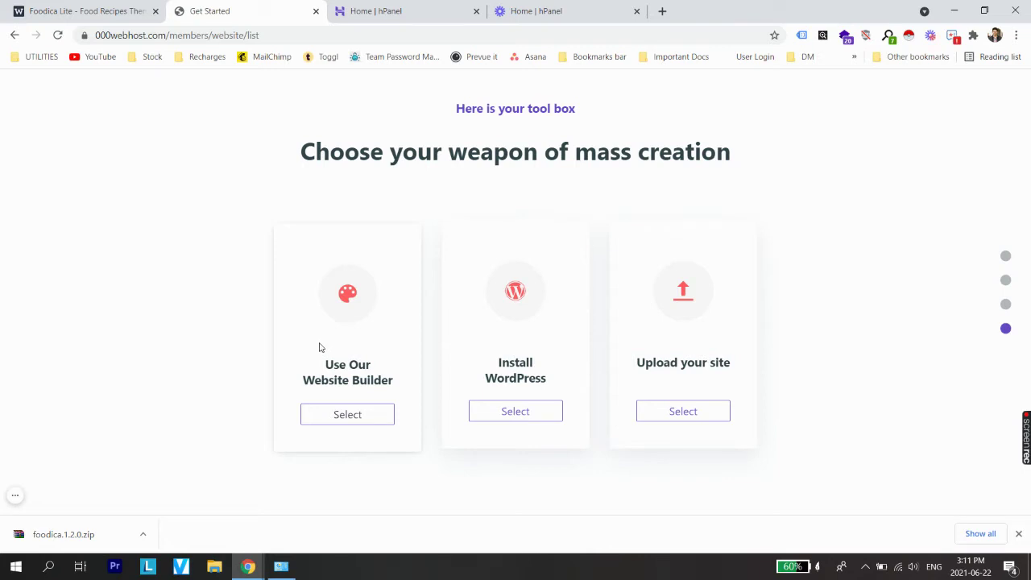
{"action": "left_click", "coordinate": [514, 329]}
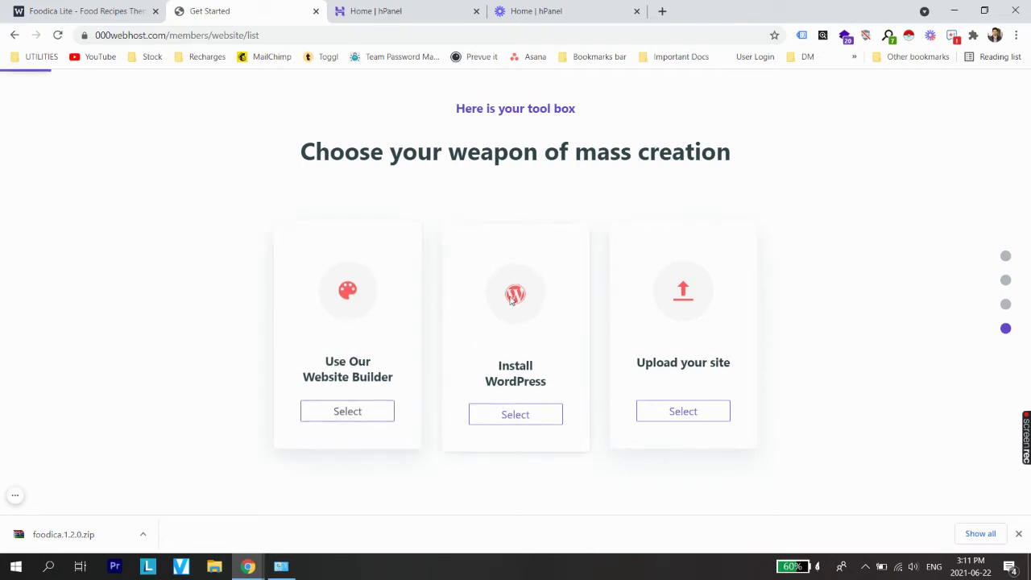
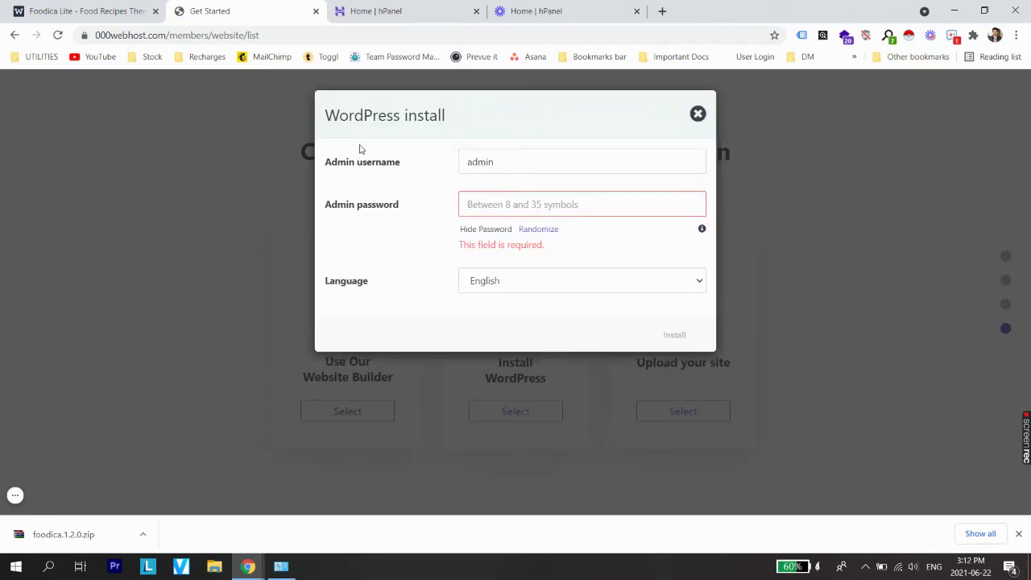
Step: Set the admin username and a strong password, then install WordPress on the 000webhost site
{"action": "left_click", "coordinate": [484, 204]}
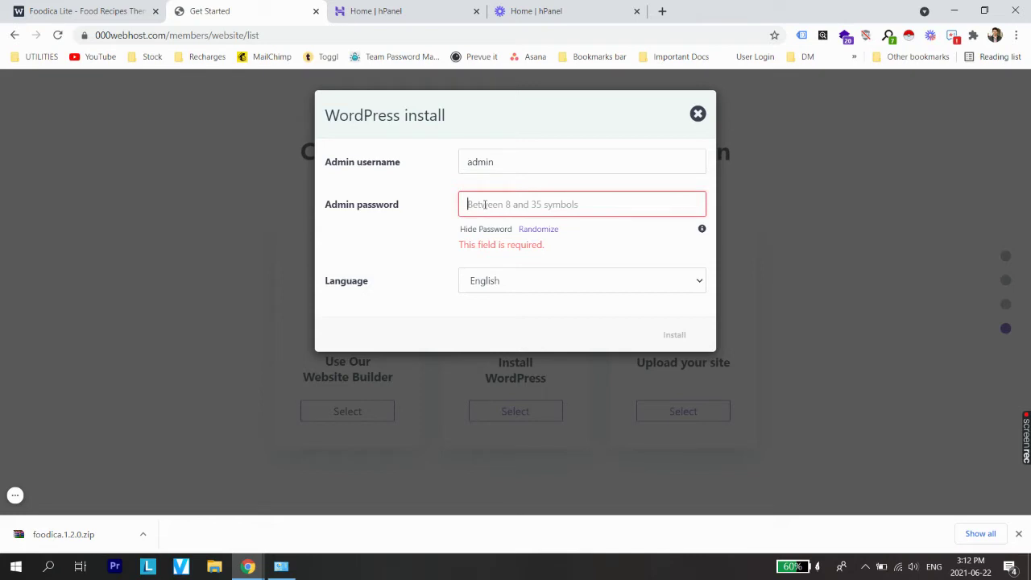
{"action": "left_click", "coordinate": [513, 163]}
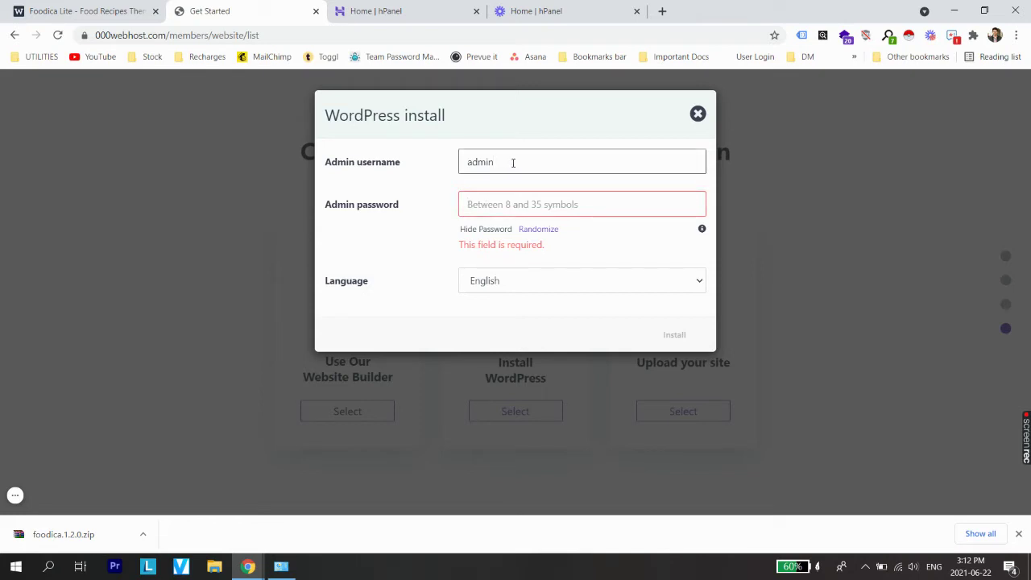
{"action": "type", "text": "1"}
{"action": "key", "text": "Tab"}
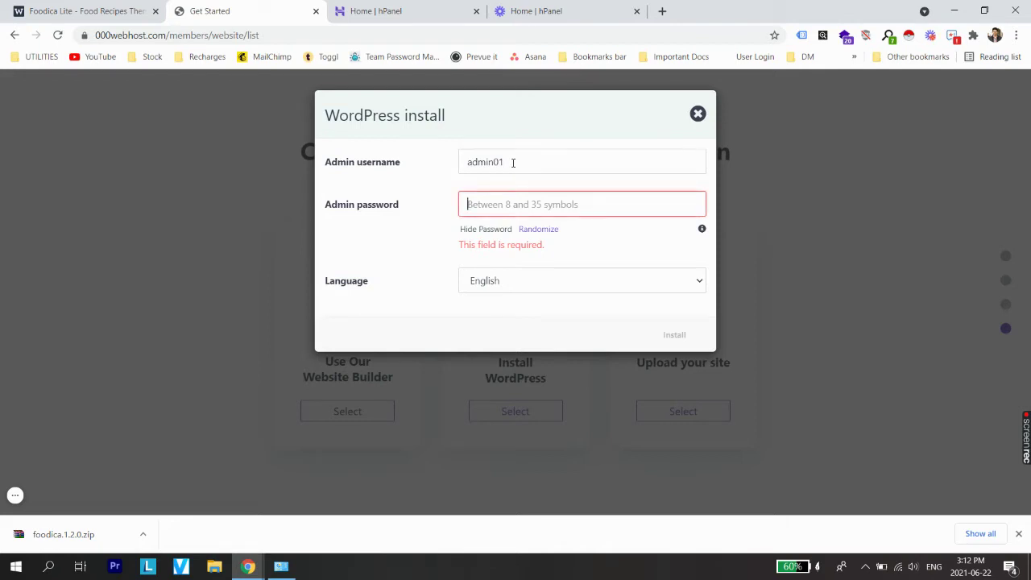
{"action": "key", "text": "ctrl+v"}
{"action": "key", "text": "ctrl+a"}
{"action": "mouse_move", "coordinate": [701, 229]}
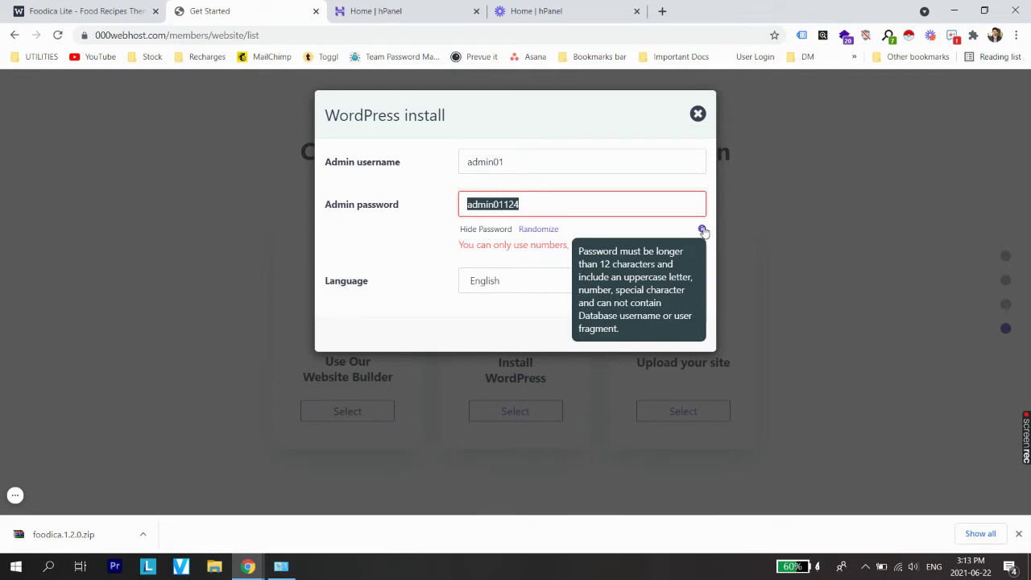
{"action": "left_click", "coordinate": [537, 202]}
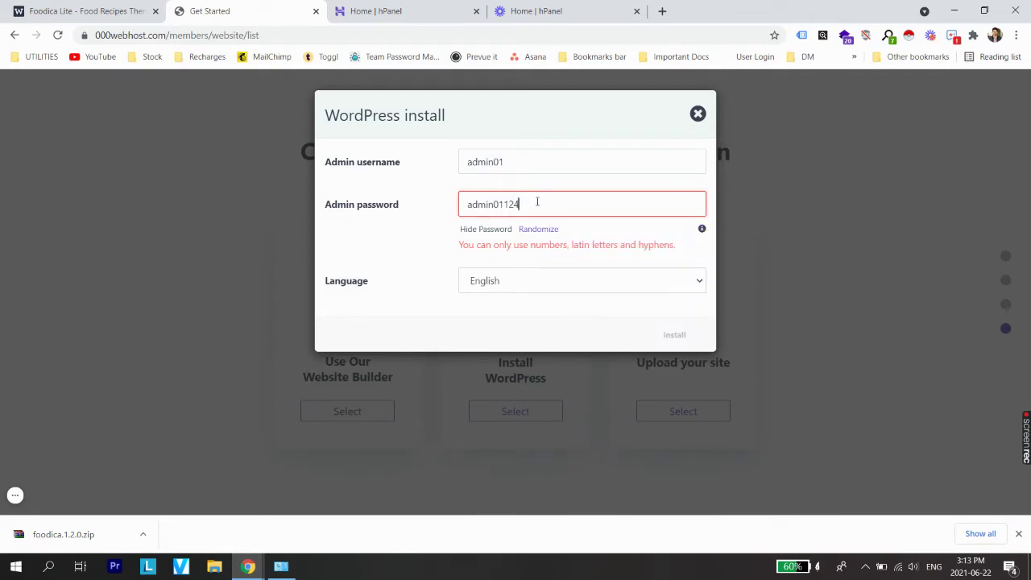
{"action": "double_click", "coordinate": [537, 202]}
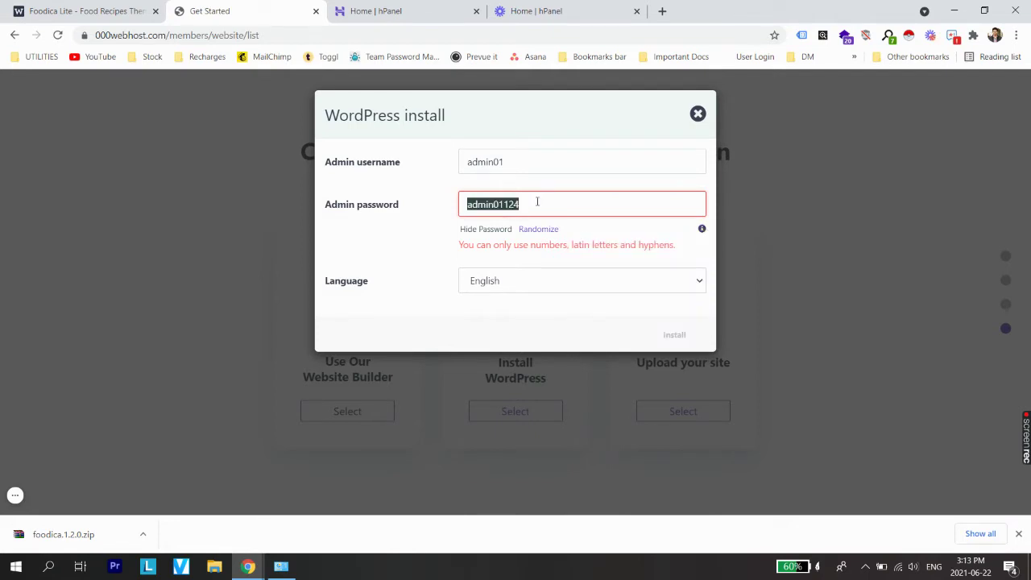
{"action": "left_click", "coordinate": [528, 204]}
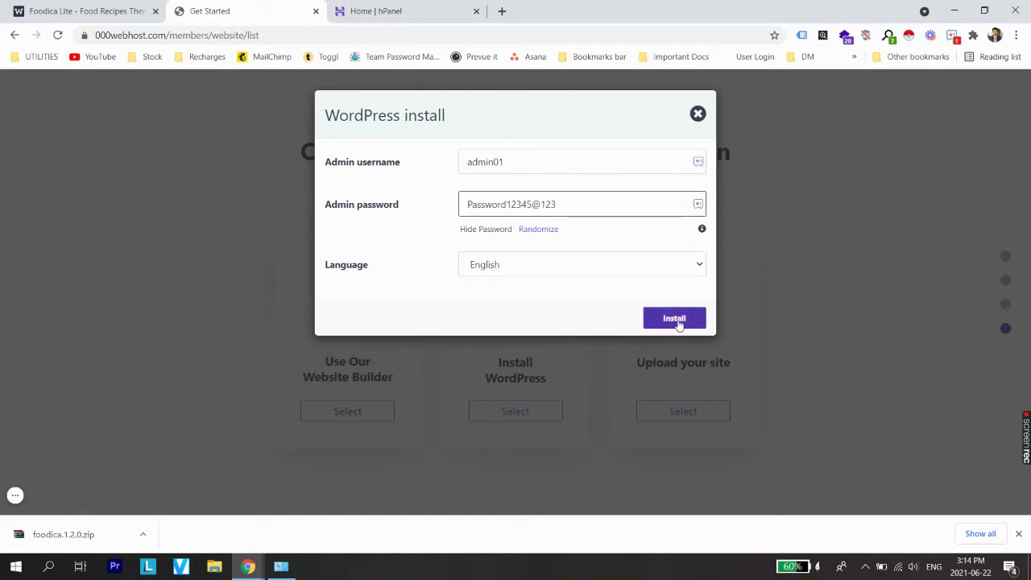
{"action": "left_click", "coordinate": [674, 319]}
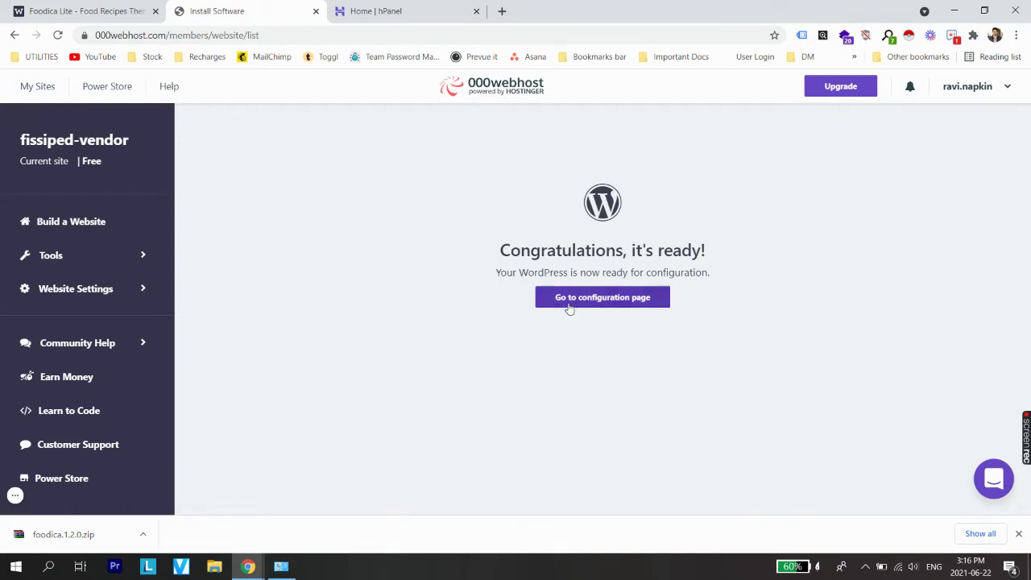
Step: On the new site's login page, sign in with the admin username and password, with Remember Me ticked
{"action": "left_click", "coordinate": [610, 304]}
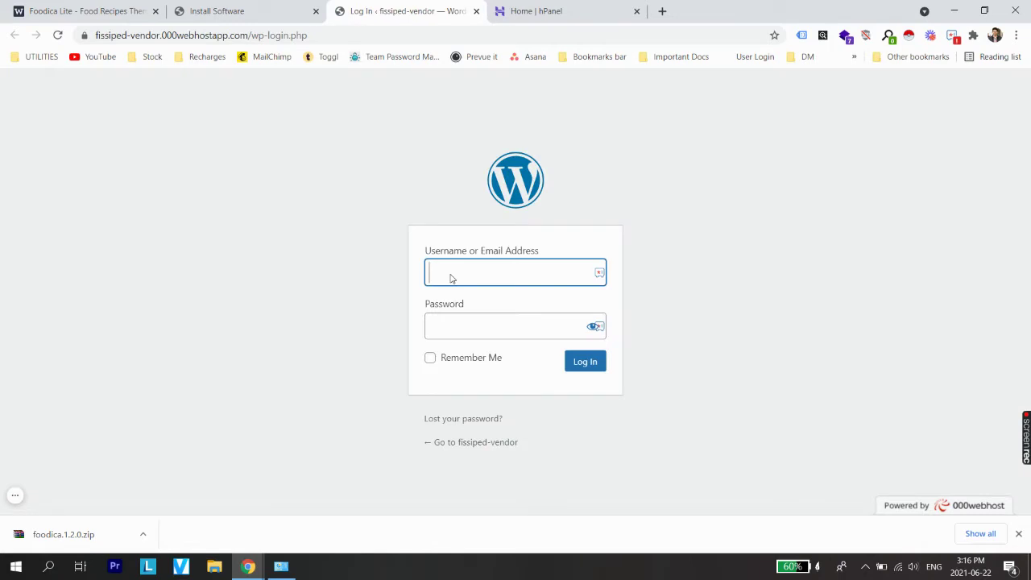
{"action": "type", "text": "admin01"}
{"action": "key", "text": "Tab"}
{"action": "type", "text": "•••"}
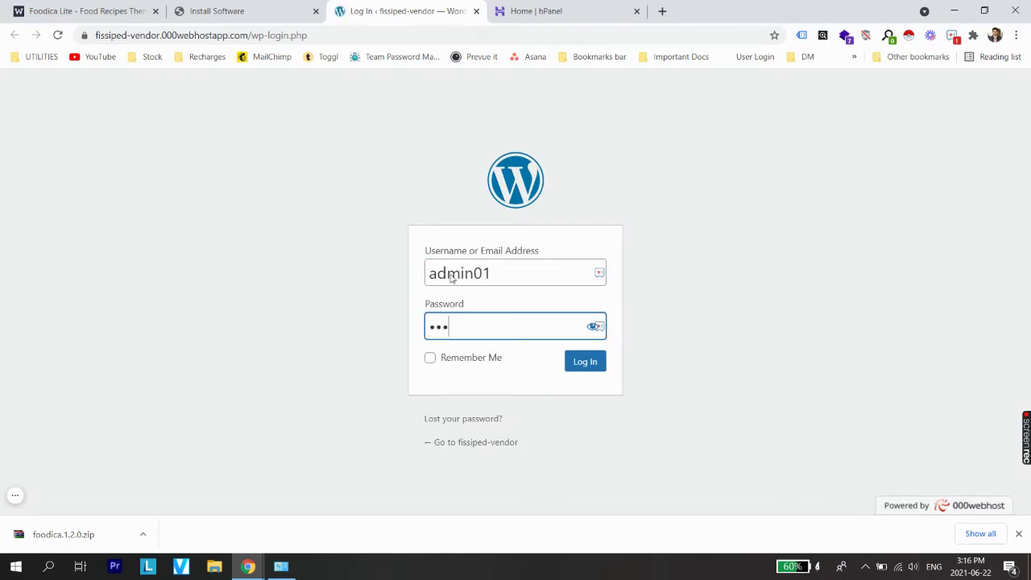
{"action": "type", "text": "•••"}
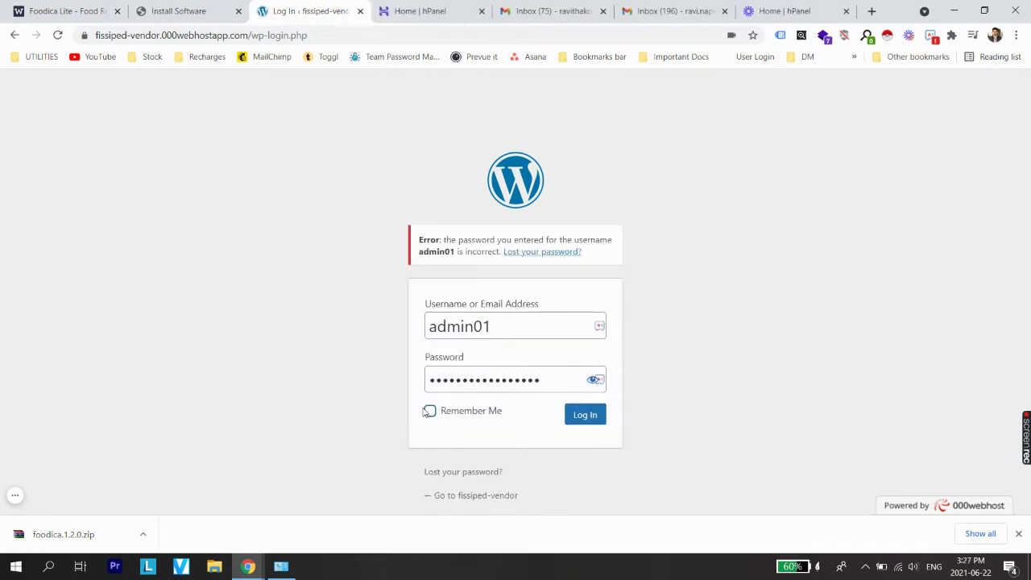
{"action": "left_click", "coordinate": [430, 411]}
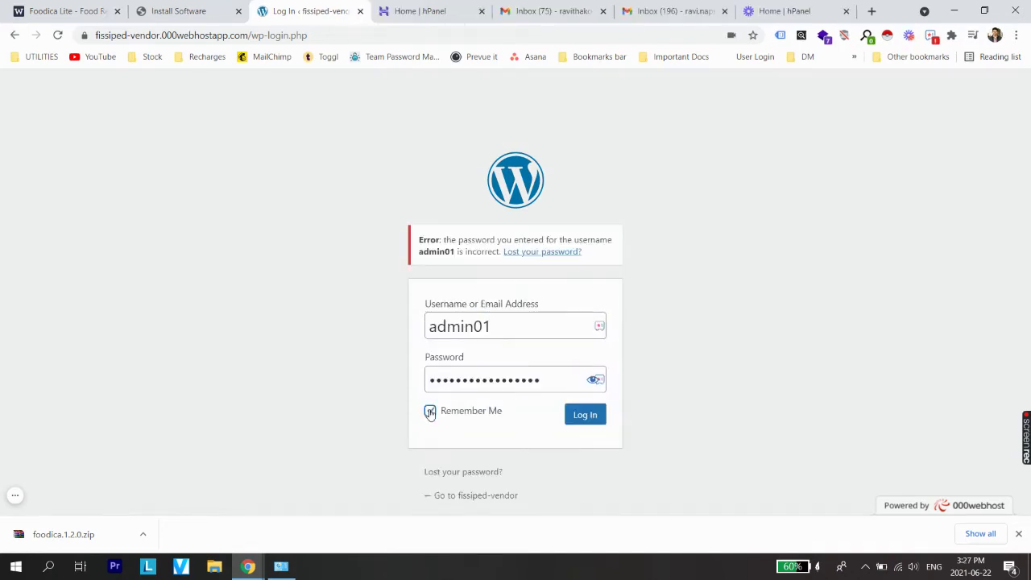
{"action": "left_click", "coordinate": [578, 417]}
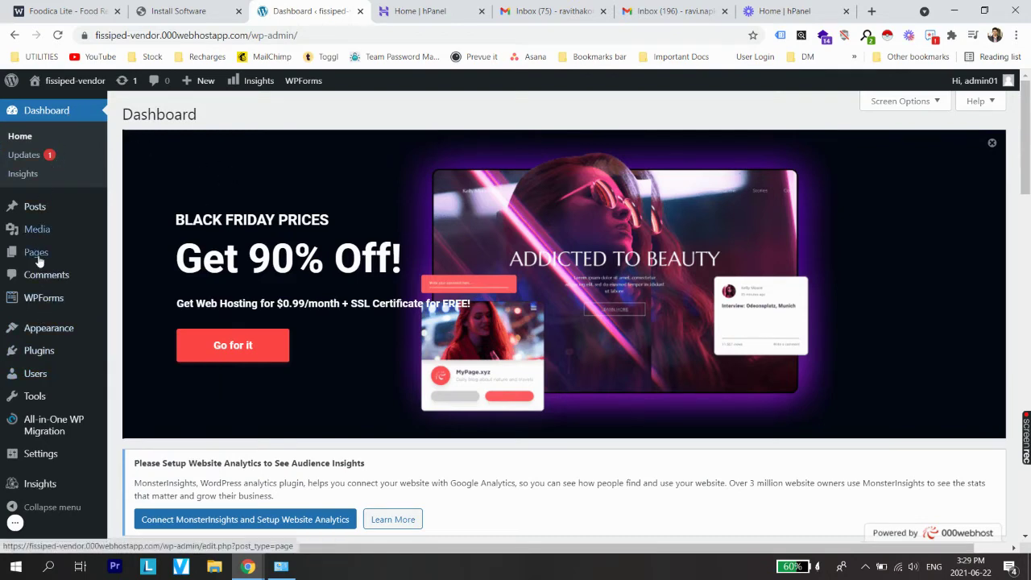
Step: Open the live site in a new tab, scroll its Hello world! blog page, then return to the Dashboard
{"action": "mouse_move", "coordinate": [46, 425]}
{"action": "mouse_move", "coordinate": [76, 331]}
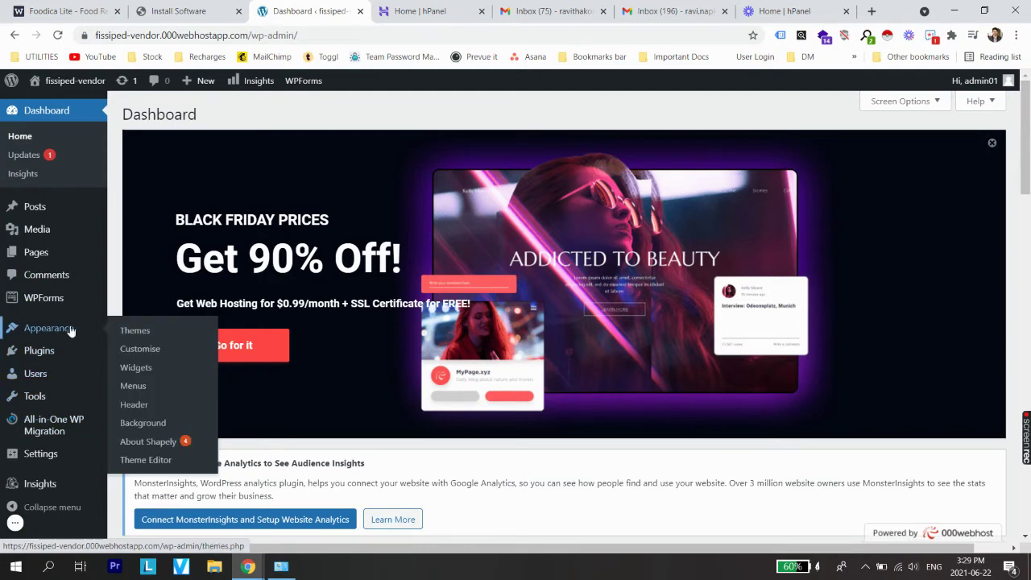
{"action": "mouse_move", "coordinate": [69, 85]}
{"action": "right_click", "coordinate": [45, 102]}
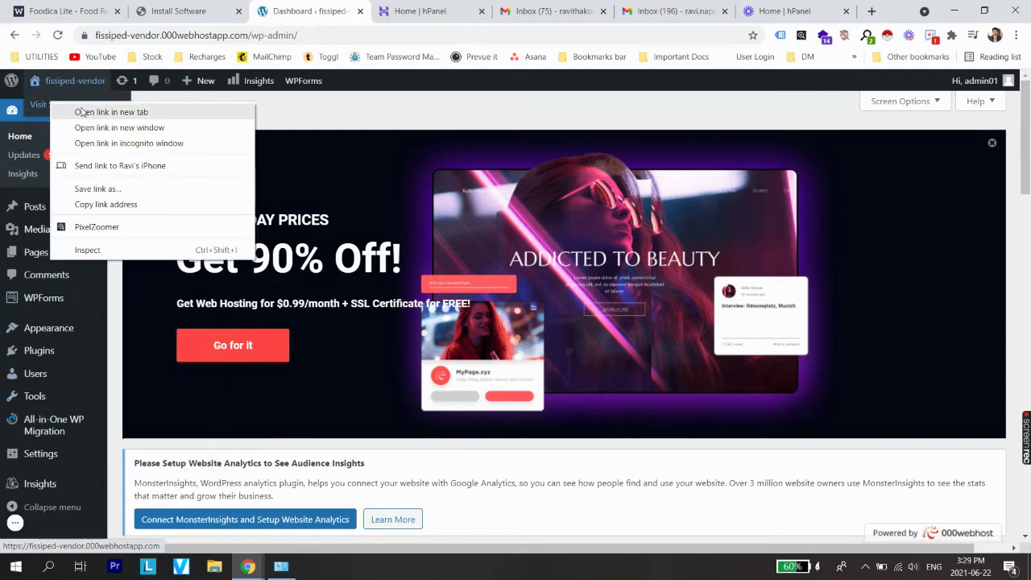
{"action": "left_click", "coordinate": [85, 111]}
{"action": "left_click", "coordinate": [401, 8]}
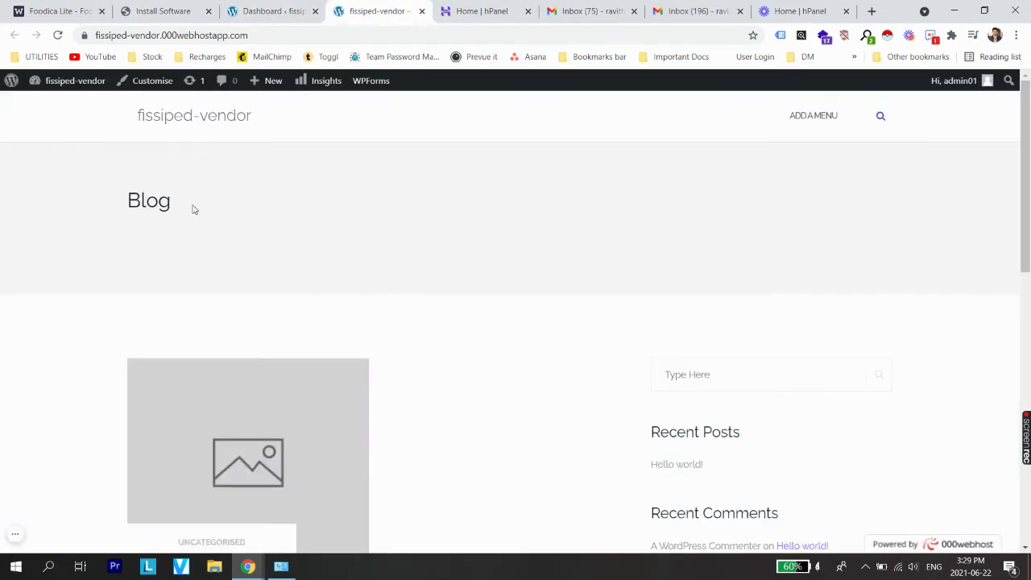
{"action": "scroll", "coordinate": [297, 278], "scroll_direction": "down", "scroll_amount": 3}
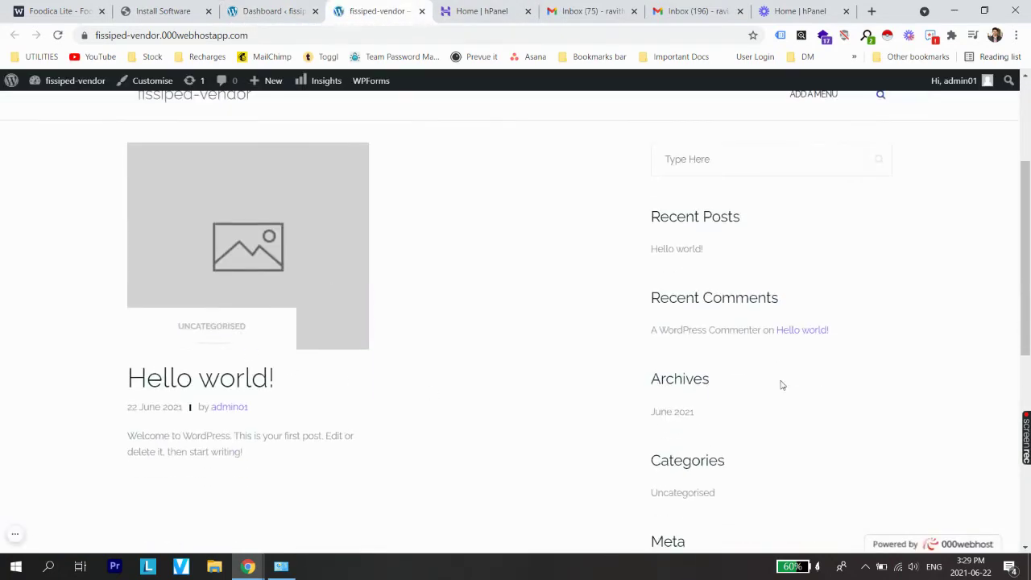
{"action": "scroll", "coordinate": [781, 384], "scroll_direction": "down", "scroll_amount": 3}
{"action": "scroll", "coordinate": [503, 369], "scroll_direction": "down", "scroll_amount": 3}
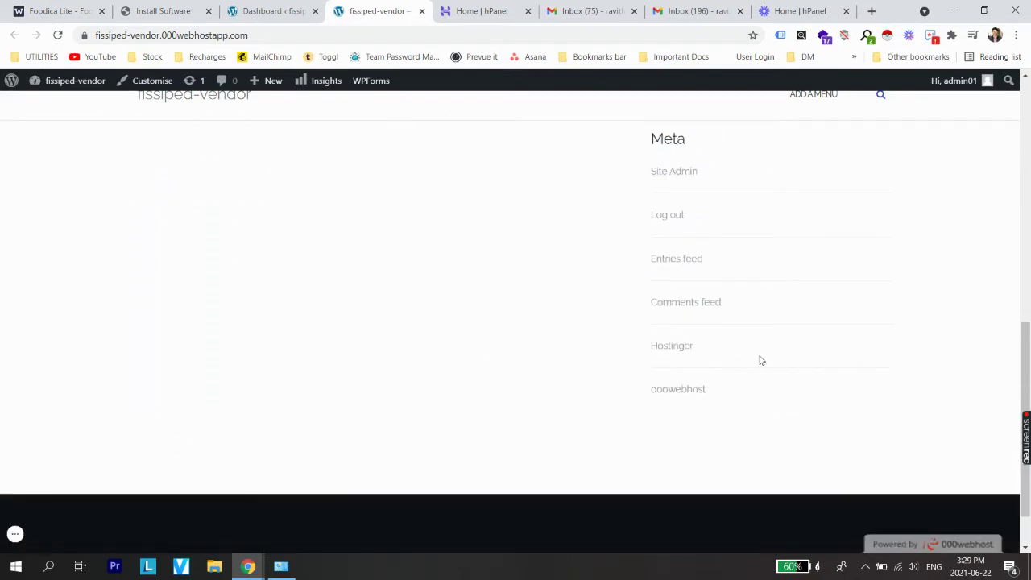
{"action": "scroll", "coordinate": [698, 386], "scroll_direction": "up", "scroll_amount": 12}
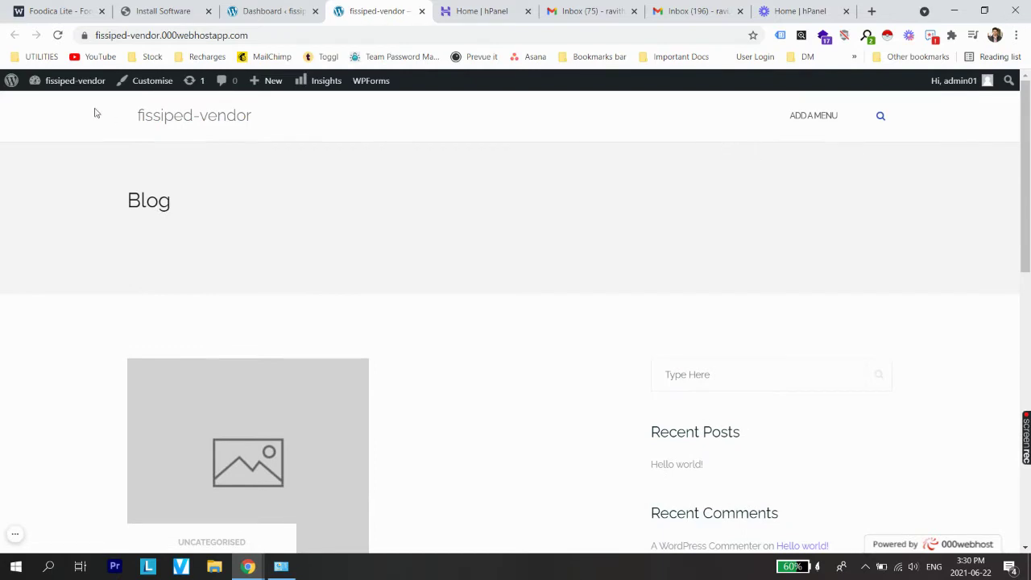
{"action": "left_click", "coordinate": [266, 10]}
{"action": "mouse_move", "coordinate": [47, 324]}
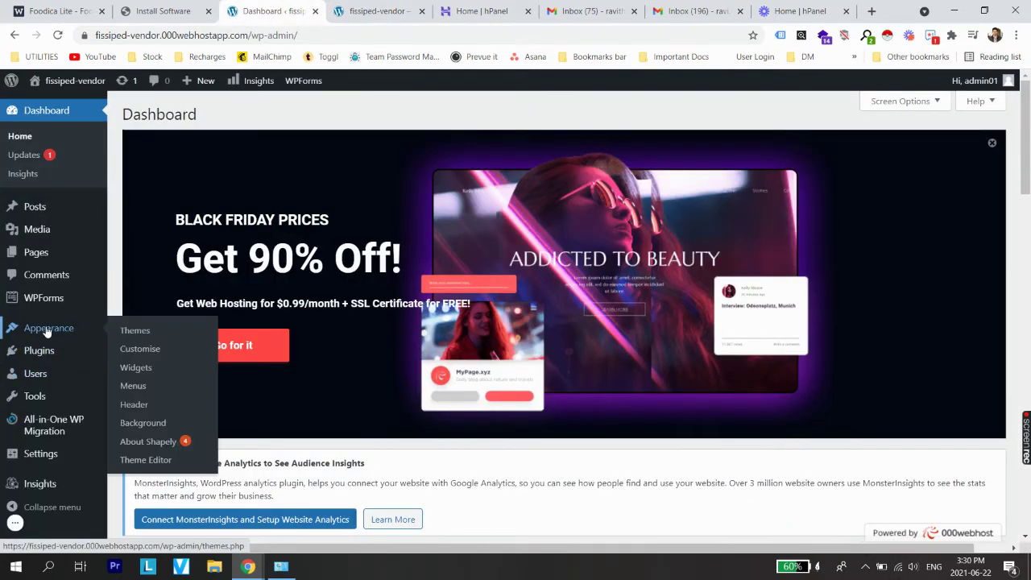
Step: Go to Appearance > Themes > Add New, reveal the Upload Theme box and dismiss the promo banner
{"action": "left_click", "coordinate": [136, 332]}
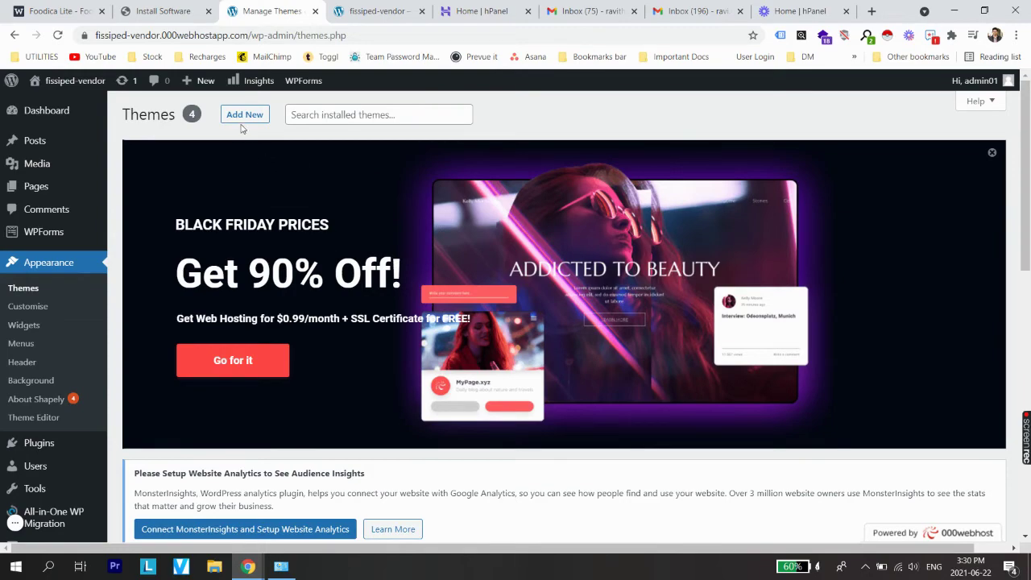
{"action": "scroll", "coordinate": [272, 161], "scroll_direction": "down", "scroll_amount": 2}
{"action": "scroll", "coordinate": [224, 160], "scroll_direction": "up", "scroll_amount": 2}
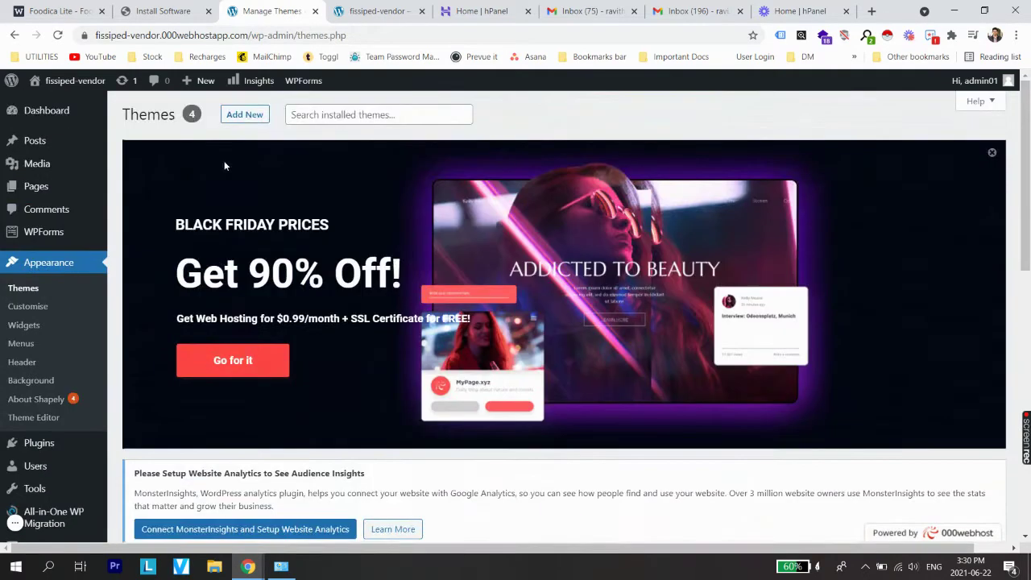
{"action": "left_click", "coordinate": [249, 117]}
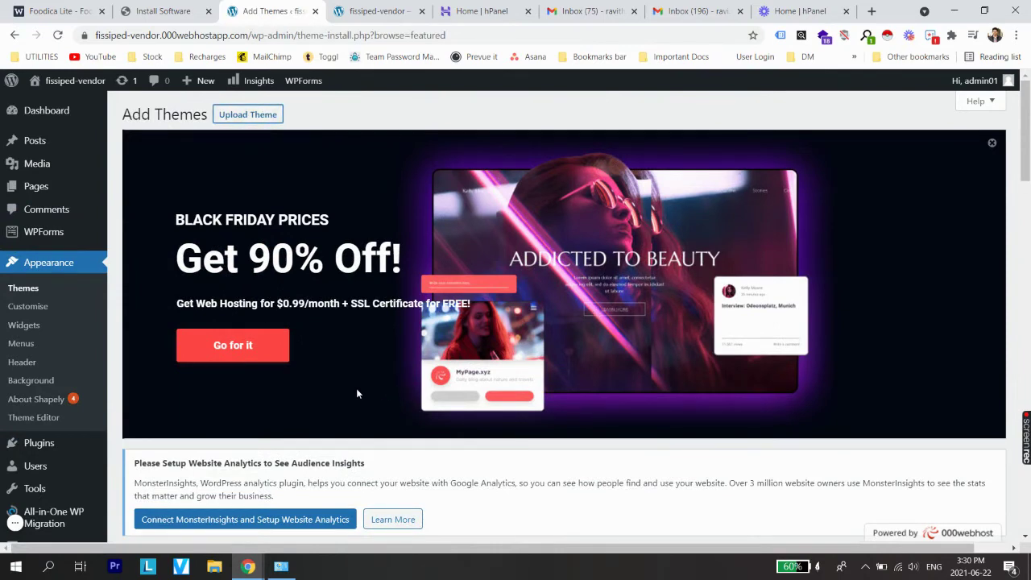
{"action": "left_click", "coordinate": [246, 117]}
{"action": "scroll", "coordinate": [352, 272], "scroll_direction": "down", "scroll_amount": 4}
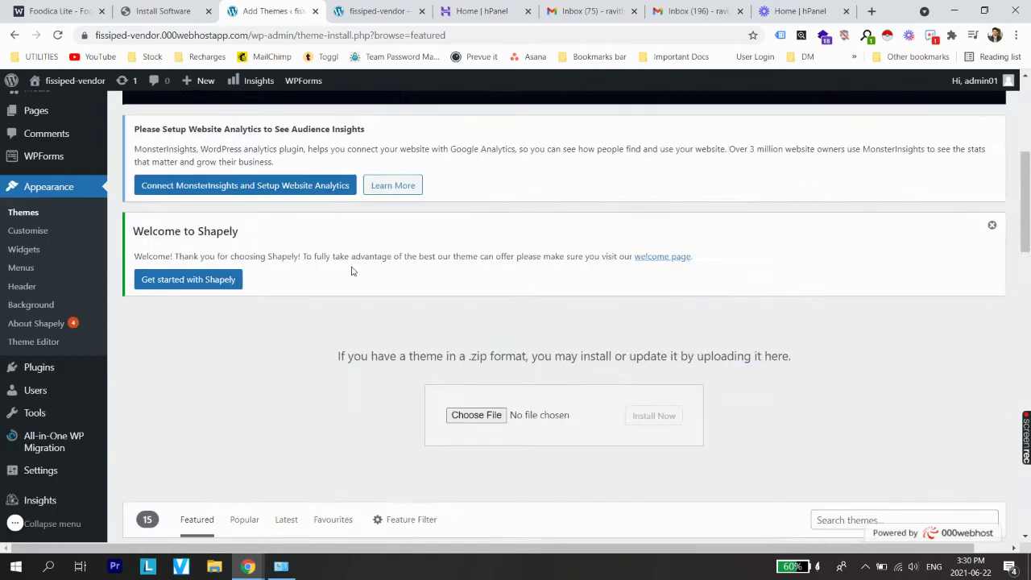
{"action": "scroll", "coordinate": [527, 342], "scroll_direction": "down", "scroll_amount": 2}
{"action": "scroll", "coordinate": [990, 148], "scroll_direction": "up", "scroll_amount": 7}
{"action": "left_click", "coordinate": [991, 145]}
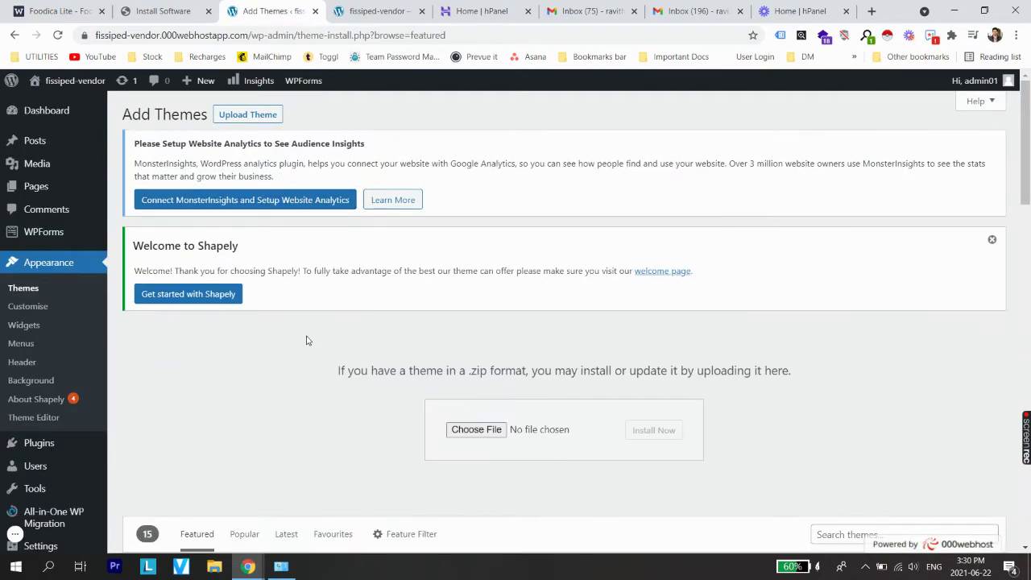
Step: Choose foodica.1.2.0.zip from Desktop > Food Blog > WordPress Theme and install it
{"action": "left_click", "coordinate": [482, 433]}
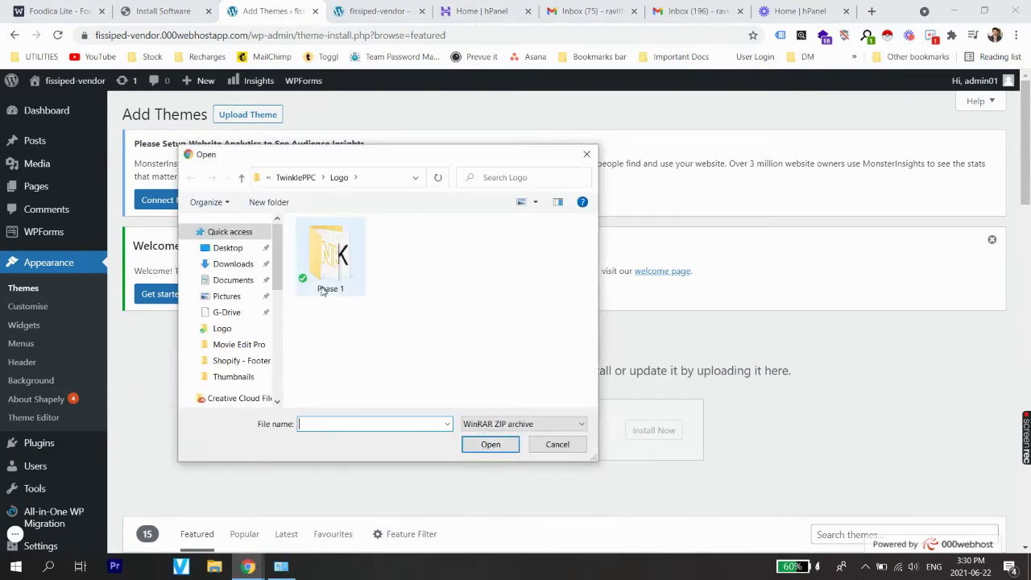
{"action": "left_click", "coordinate": [228, 247]}
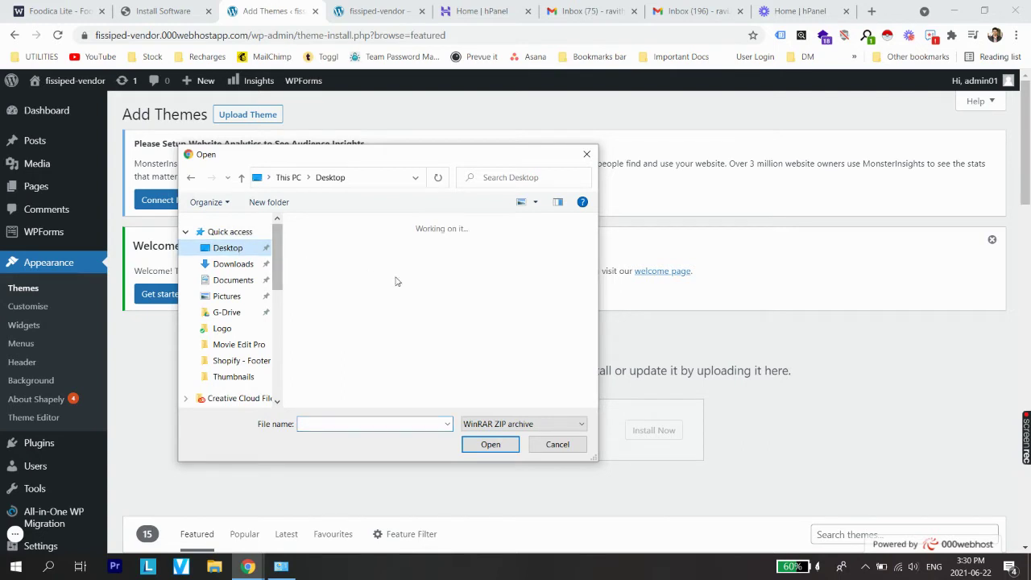
{"action": "double_click", "coordinate": [548, 355]}
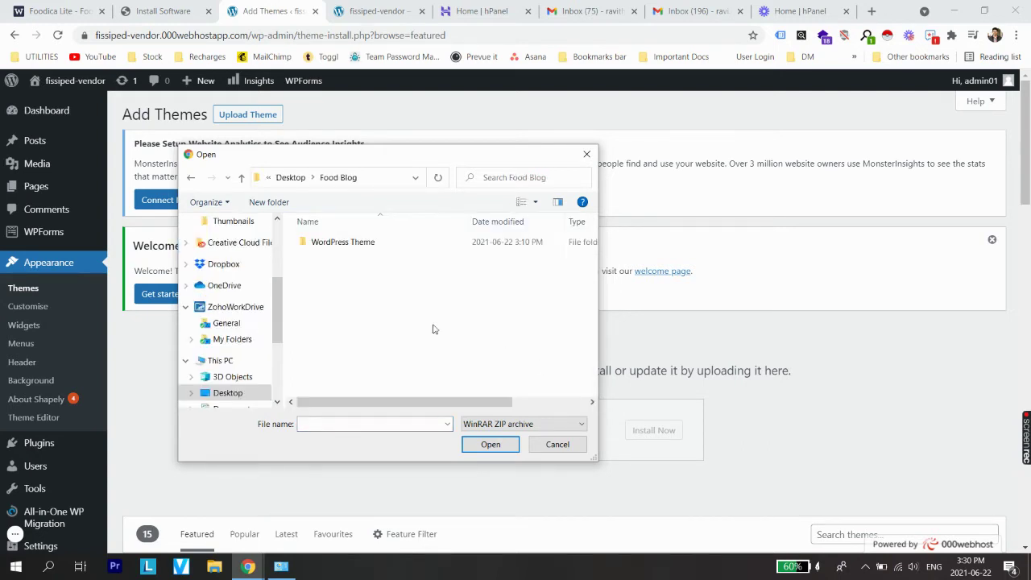
{"action": "double_click", "coordinate": [327, 241]}
{"action": "left_click", "coordinate": [326, 242]}
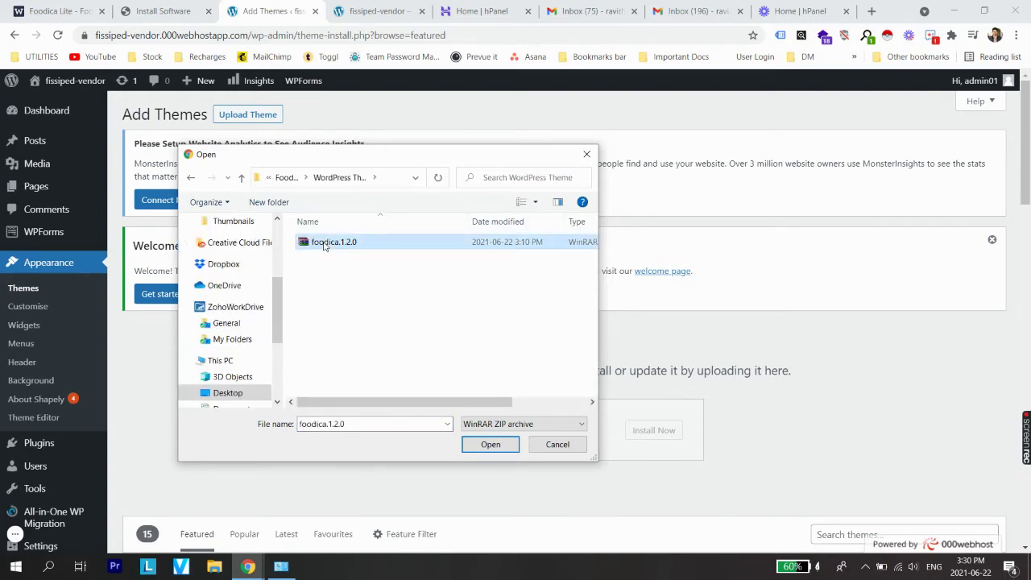
{"action": "left_click", "coordinate": [489, 445]}
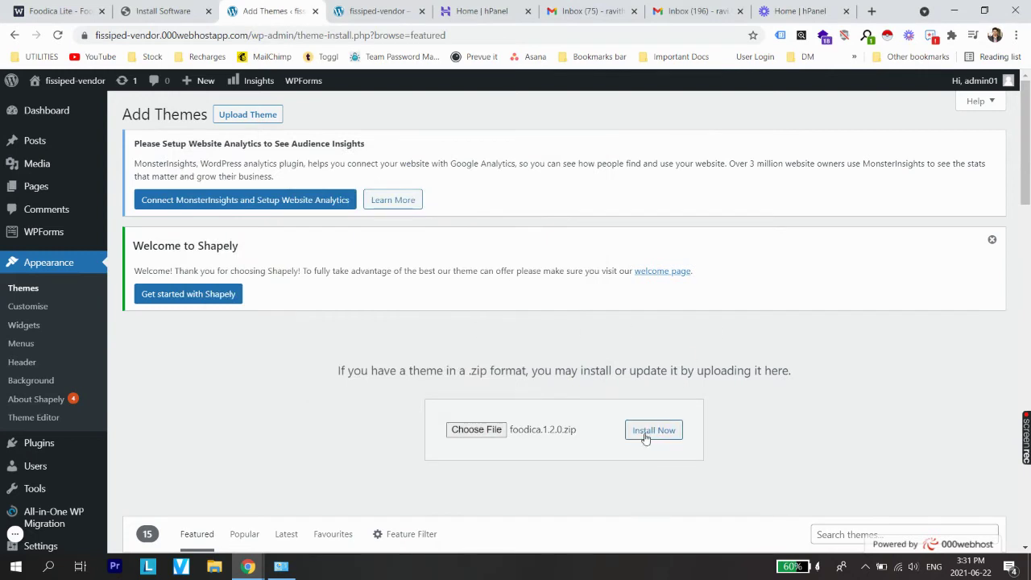
{"action": "left_click", "coordinate": [649, 432]}
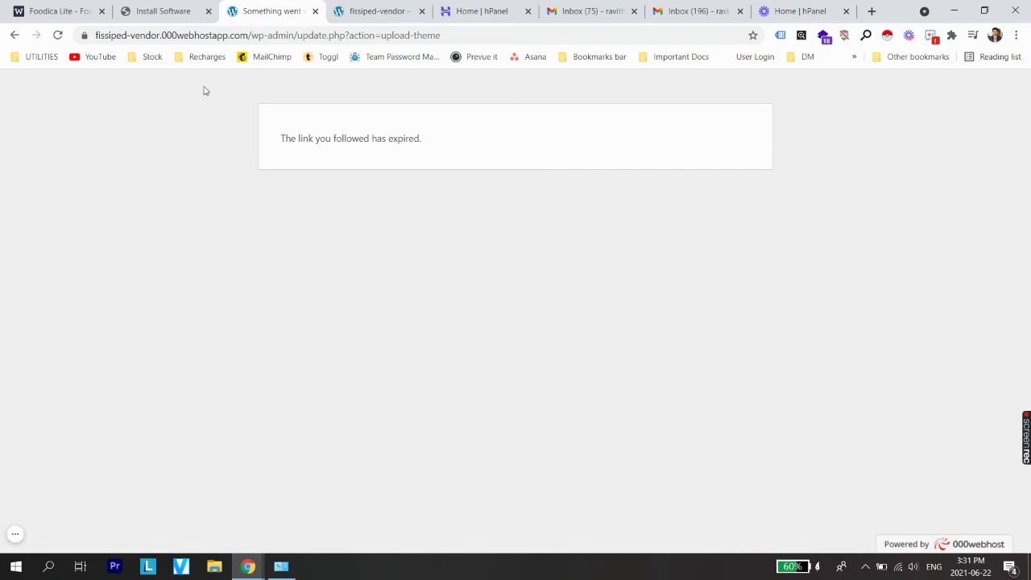
Step: Strip the upload path from the address to reload wp-admin, and preview the site in a new tab
{"action": "left_click", "coordinate": [57, 35]}
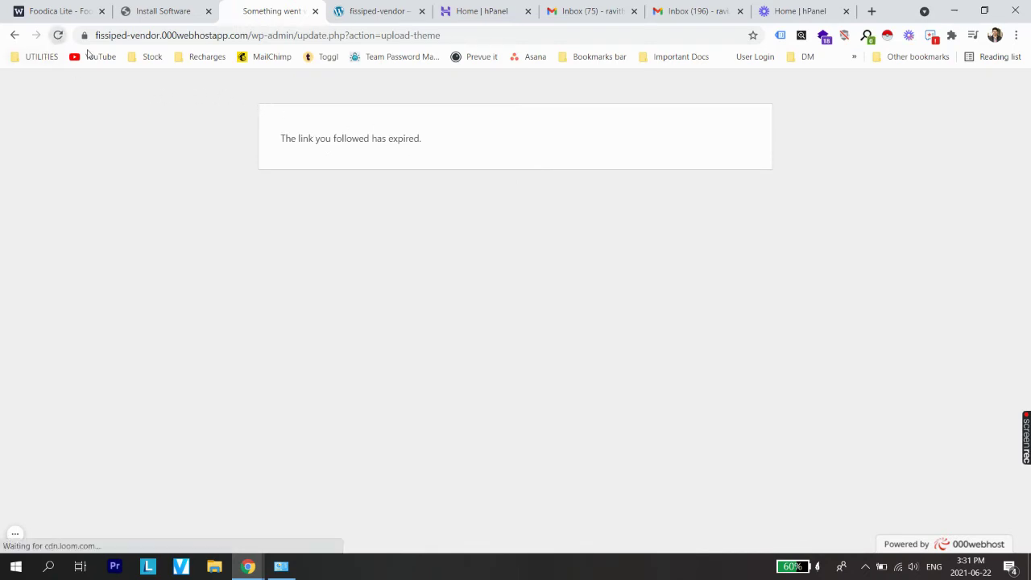
{"action": "left_click_drag", "start_coordinate": [471, 36], "coordinate": [328, 36]}
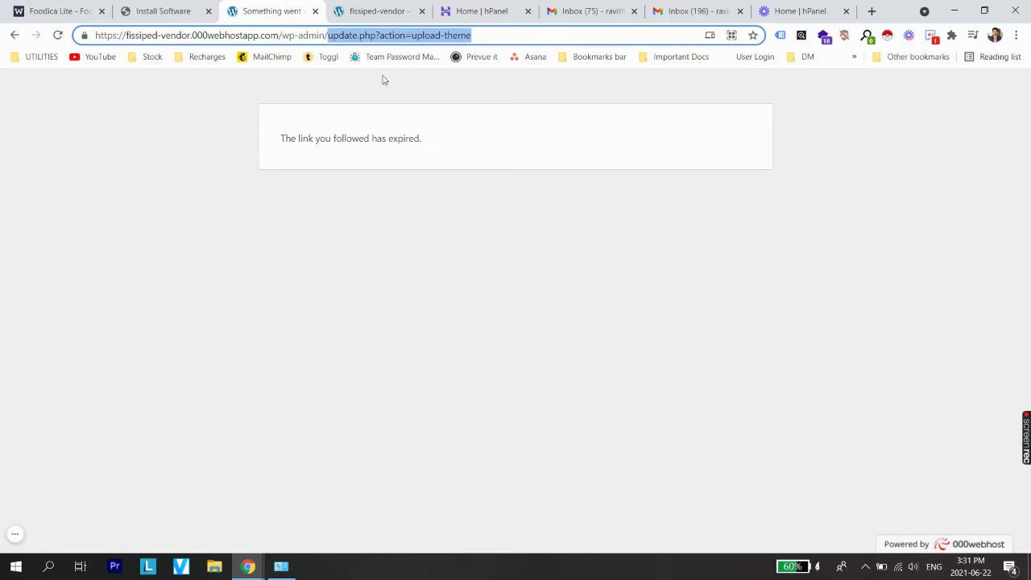
{"action": "key", "text": "BackSpace"}
{"action": "key", "text": "Return"}
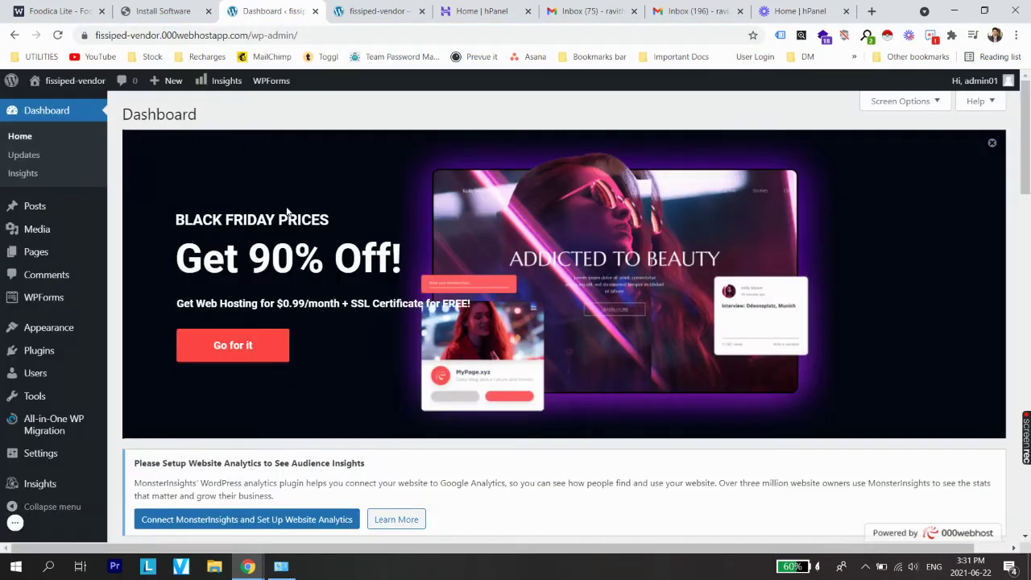
{"action": "mouse_move", "coordinate": [69, 81]}
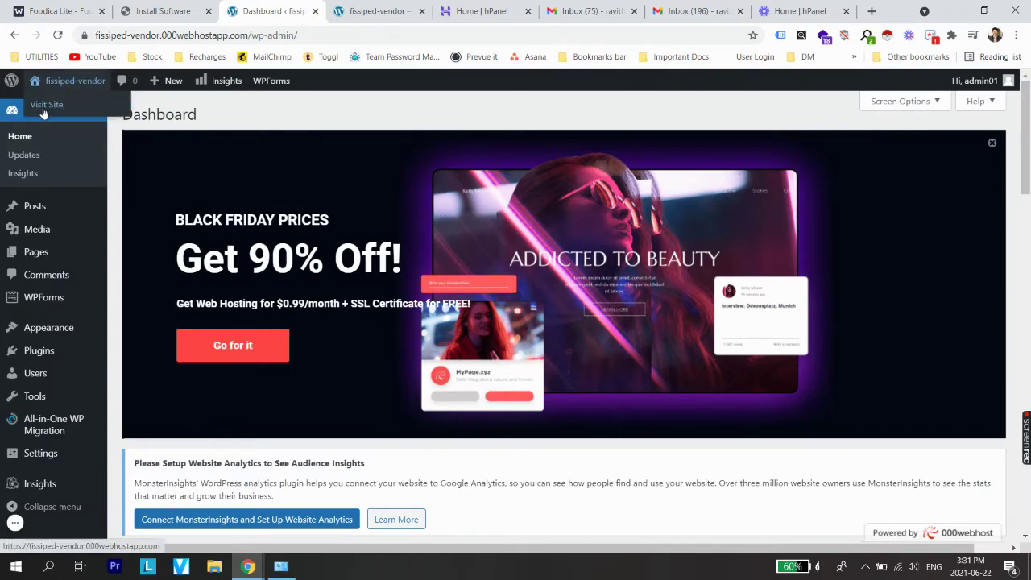
{"action": "right_click", "coordinate": [44, 111]}
{"action": "left_click", "coordinate": [73, 116]}
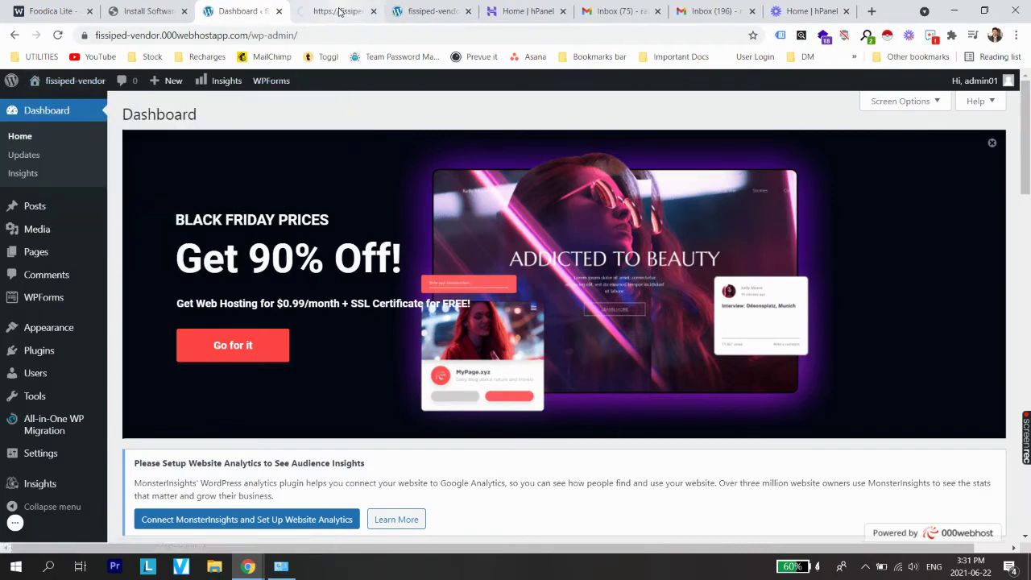
{"action": "left_click", "coordinate": [336, 11]}
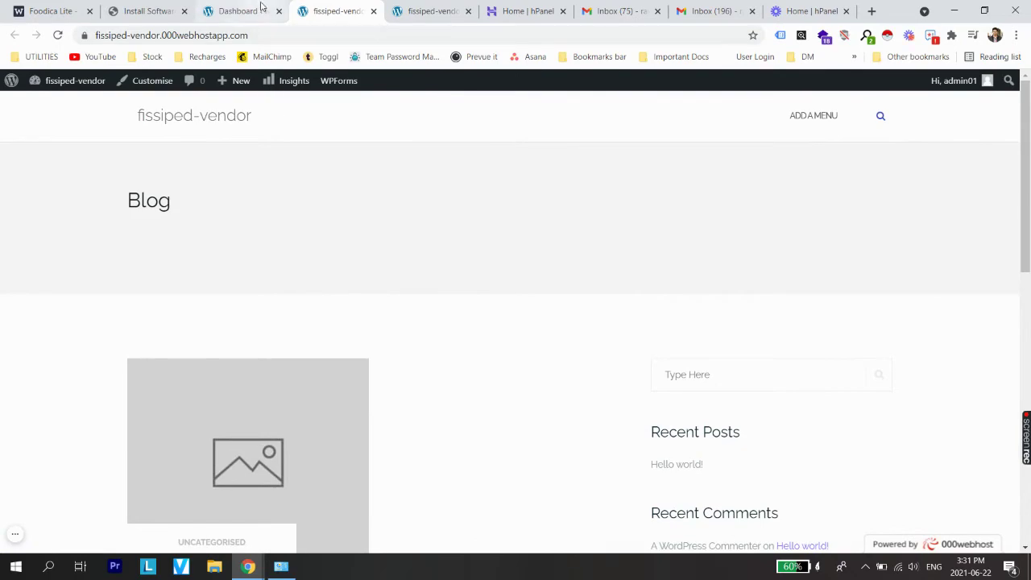
{"action": "left_click", "coordinate": [256, 11]}
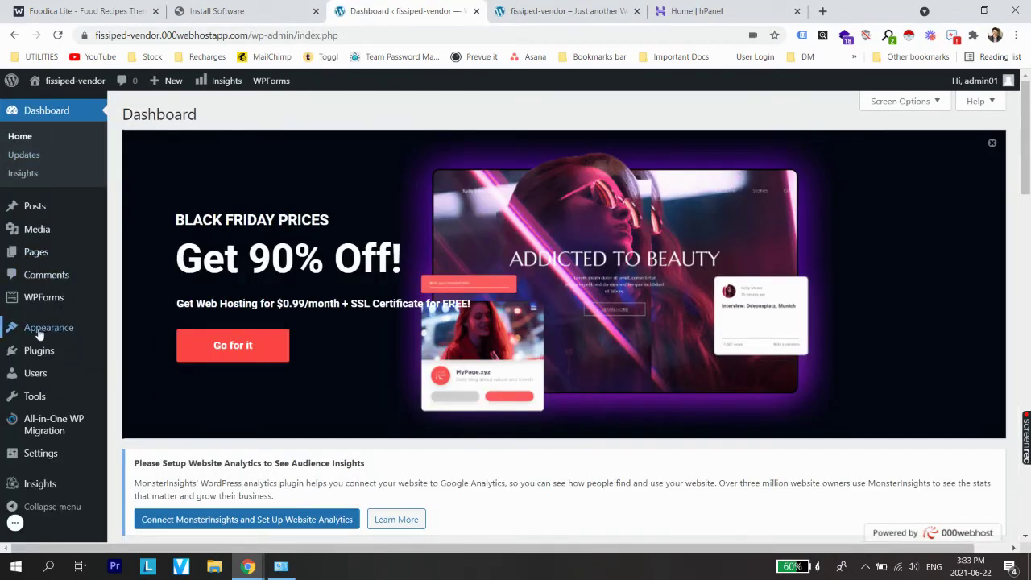
Step: Activate the Foodica theme on the Appearance > Themes page
{"action": "mouse_move", "coordinate": [40, 332]}
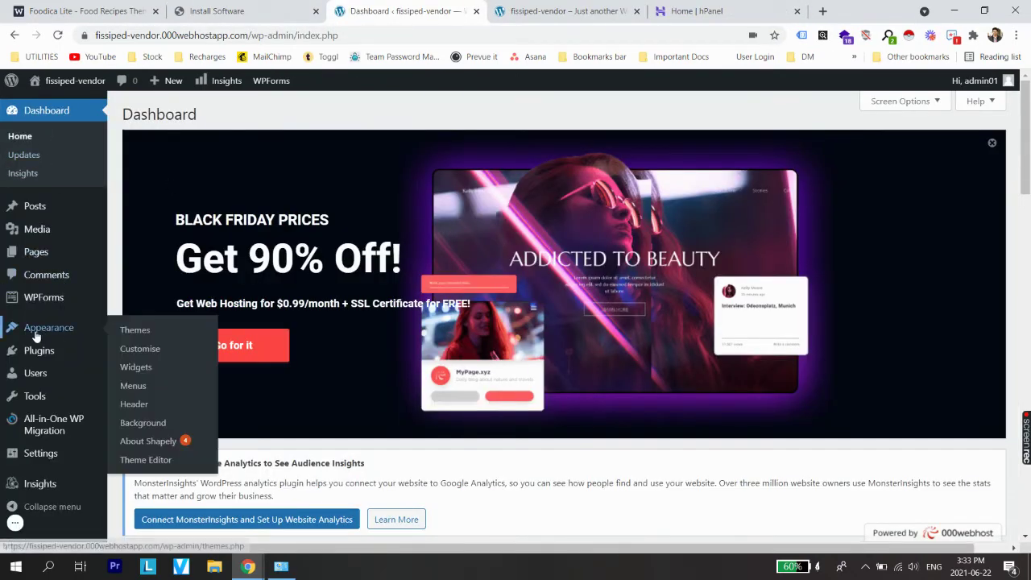
{"action": "left_click", "coordinate": [135, 333]}
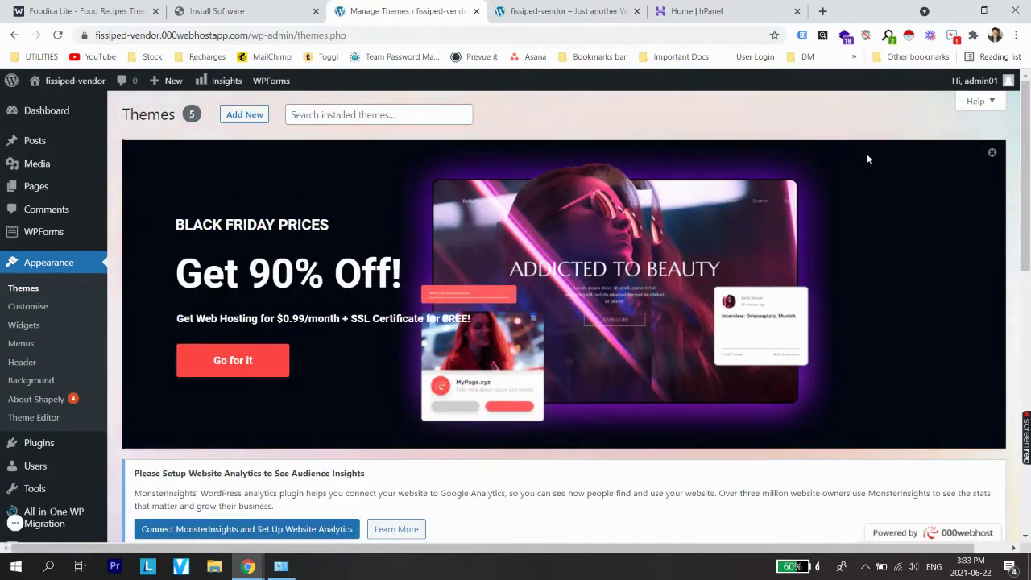
{"action": "left_click", "coordinate": [992, 153]}
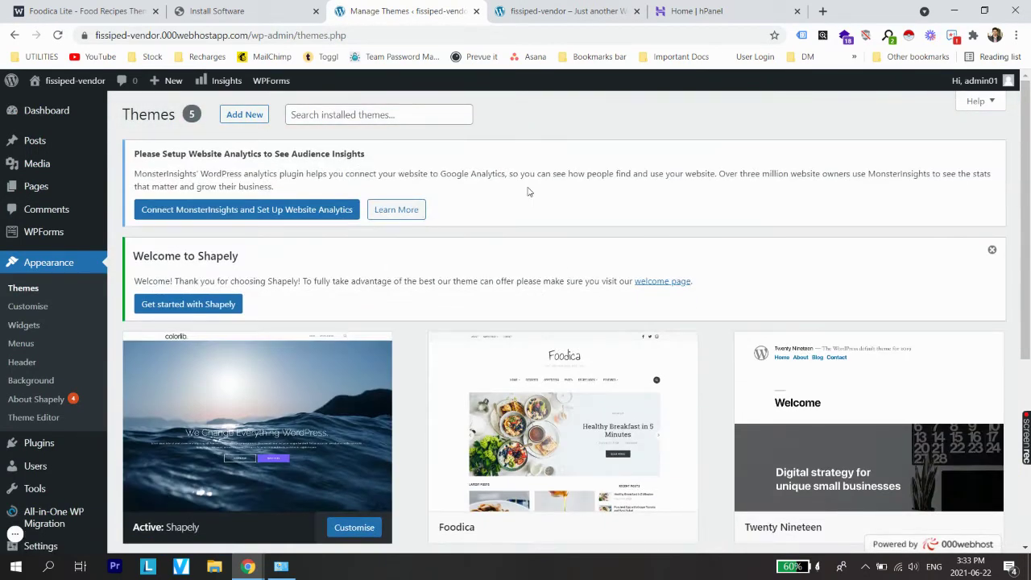
{"action": "scroll", "coordinate": [535, 242], "scroll_direction": "down", "scroll_amount": 2}
{"action": "scroll", "coordinate": [538, 265], "scroll_direction": "up", "scroll_amount": 2}
{"action": "scroll", "coordinate": [544, 355], "scroll_direction": "down", "scroll_amount": 1}
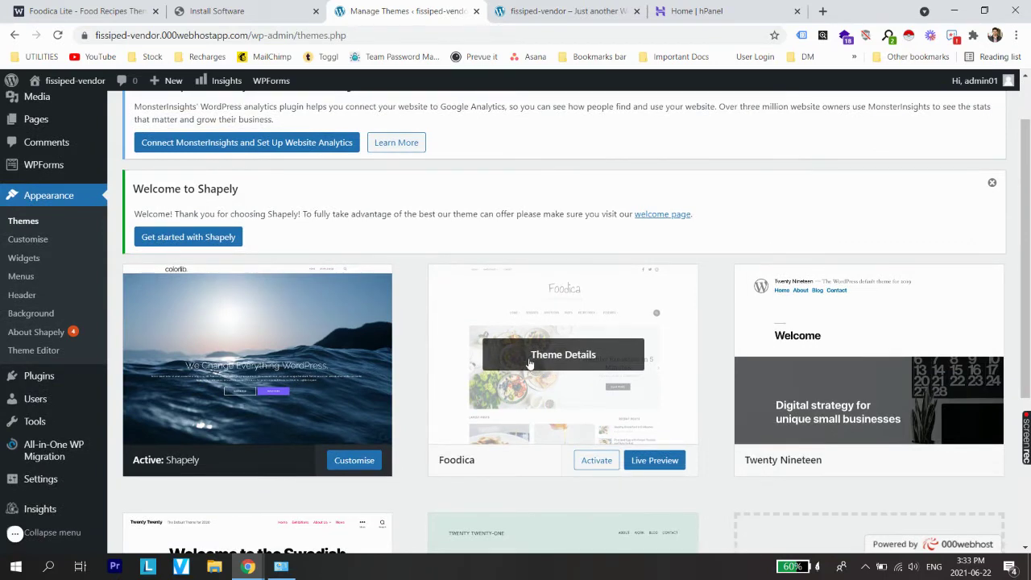
{"action": "scroll", "coordinate": [530, 363], "scroll_direction": "down", "scroll_amount": 1}
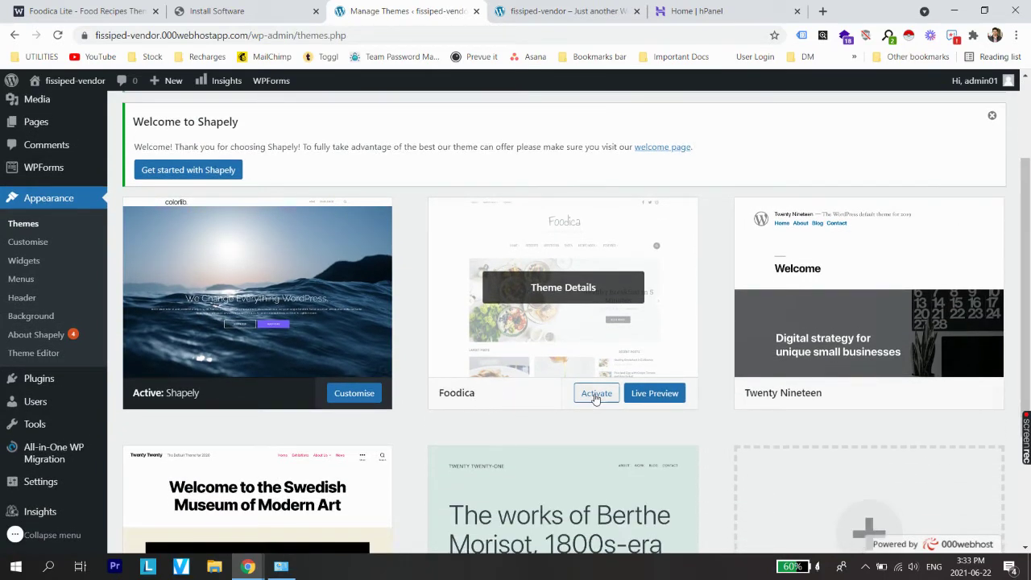
{"action": "left_click", "coordinate": [596, 395]}
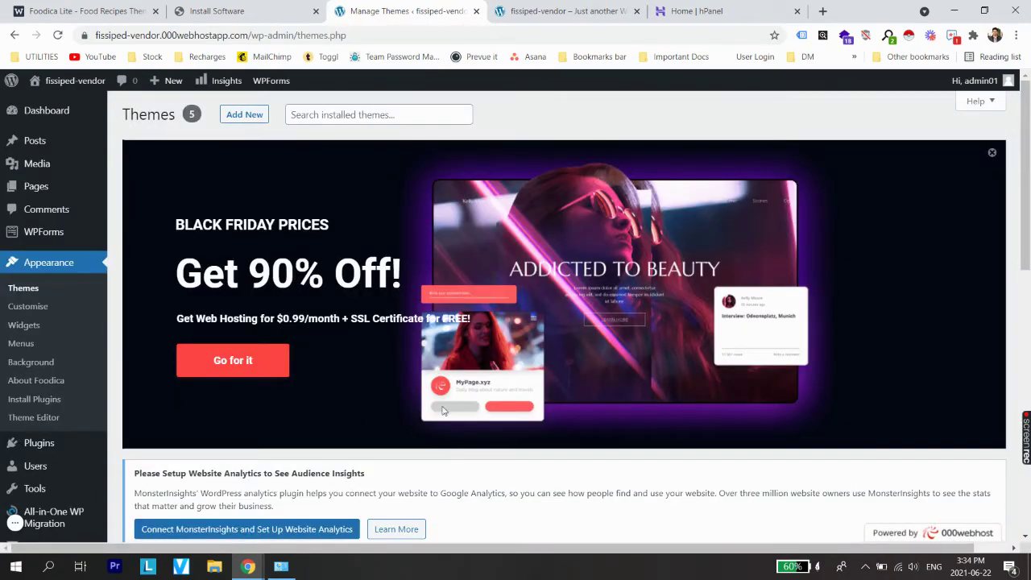
Step: Review the live Foodica front page in a new tab, then launch the Customiser
{"action": "mouse_move", "coordinate": [50, 81]}
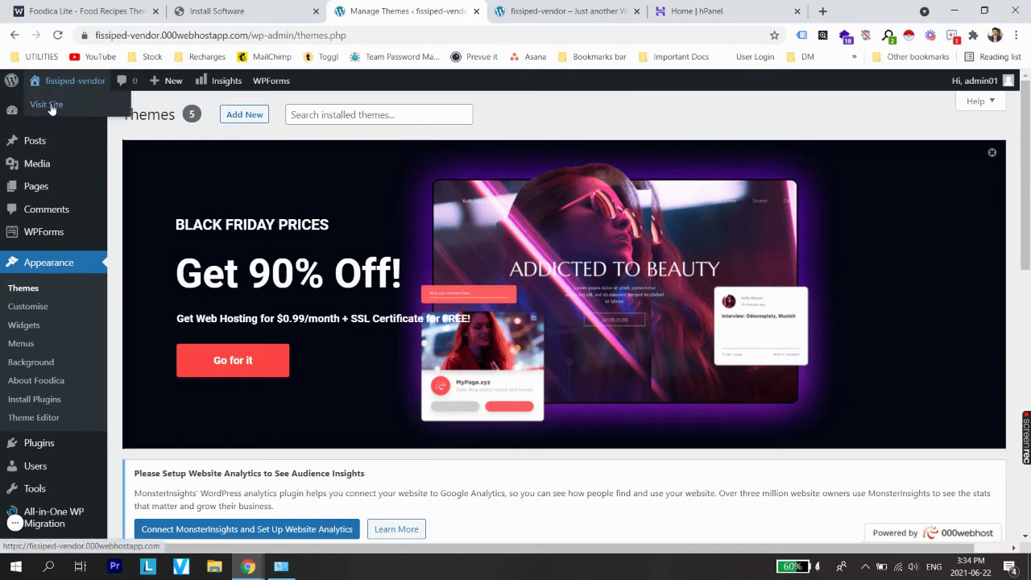
{"action": "right_click", "coordinate": [50, 107]}
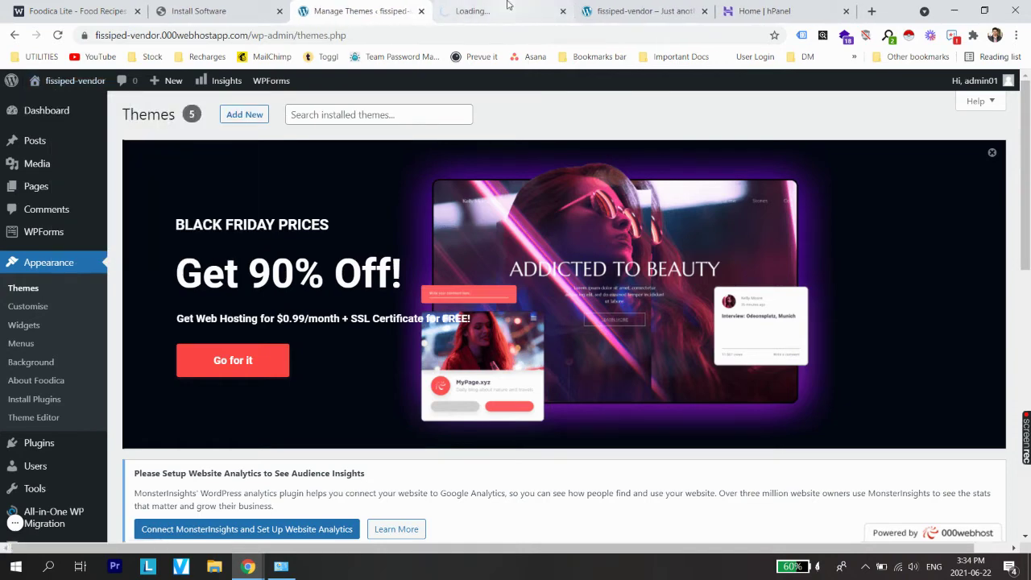
{"action": "left_click", "coordinate": [507, 10]}
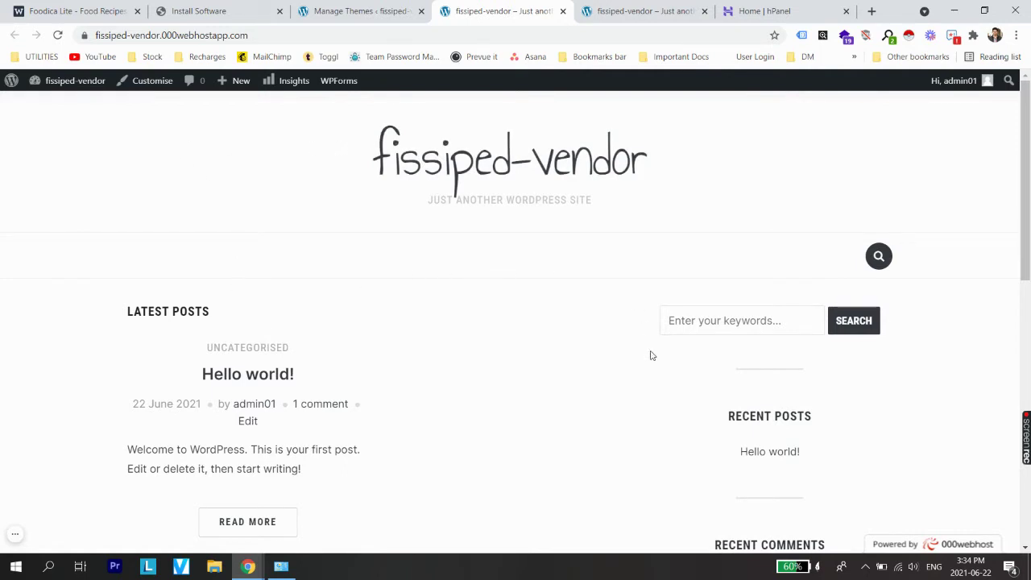
{"action": "scroll", "coordinate": [644, 369], "scroll_direction": "down", "scroll_amount": 1}
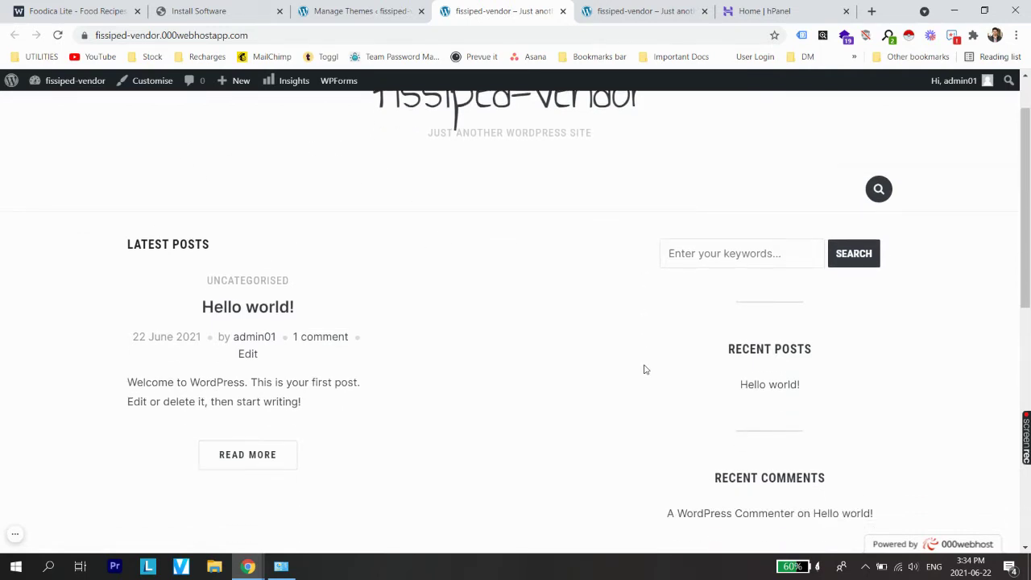
{"action": "scroll", "coordinate": [215, 276], "scroll_direction": "up", "scroll_amount": 1}
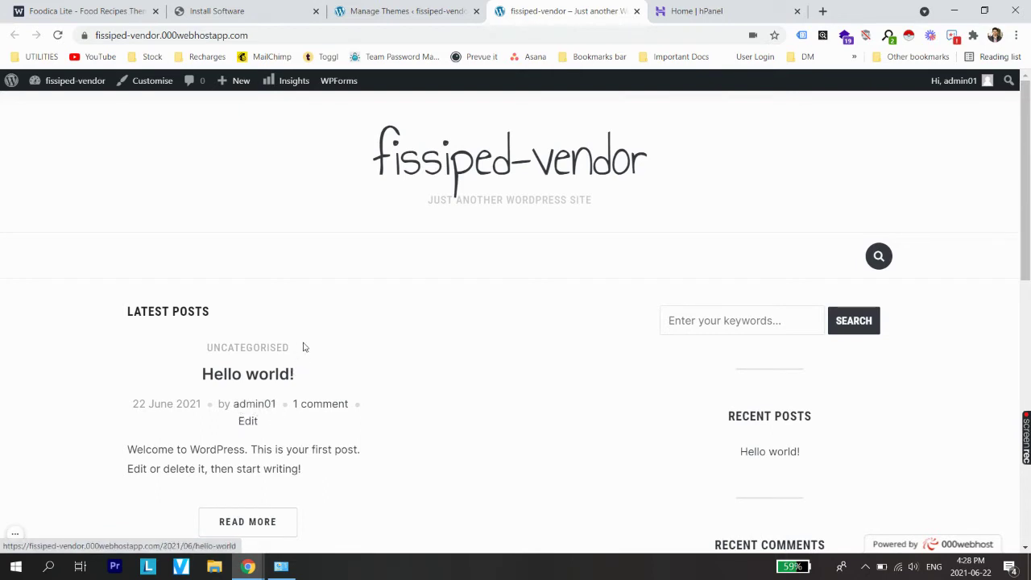
{"action": "left_click", "coordinate": [148, 86]}
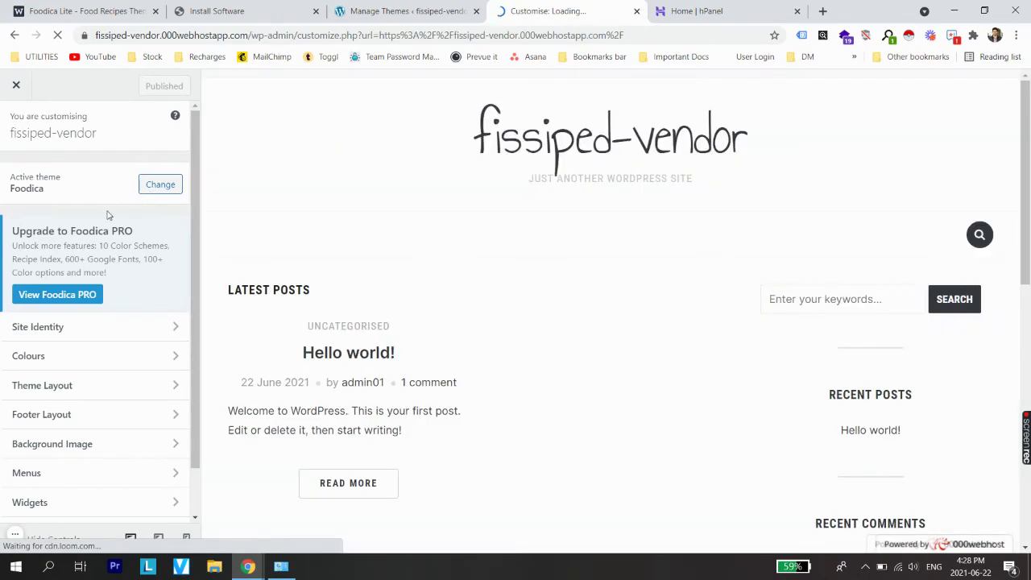
Step: Set the Site Title to 'Twinkle Foods' and the tagline to 'Collection of best recipes'
{"action": "scroll", "coordinate": [89, 355], "scroll_direction": "down", "scroll_amount": 1}
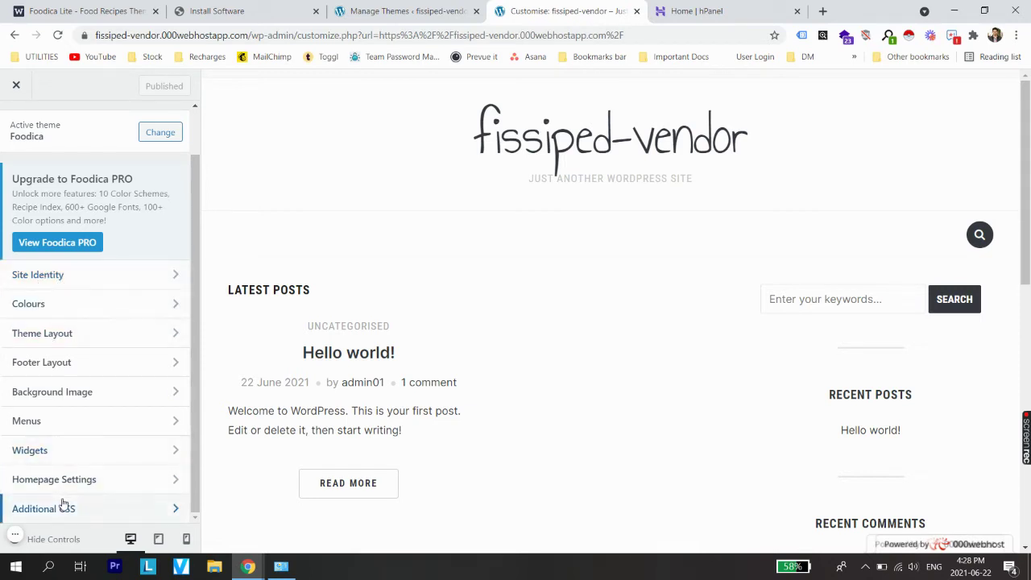
{"action": "left_click", "coordinate": [74, 276]}
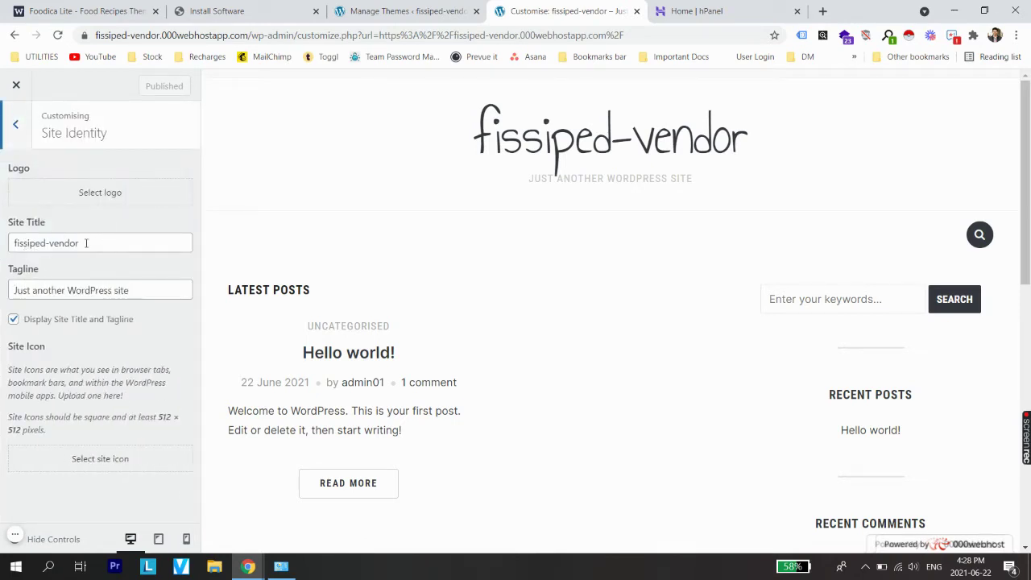
{"action": "left_click_drag", "start_coordinate": [86, 243], "coordinate": [10, 242]}
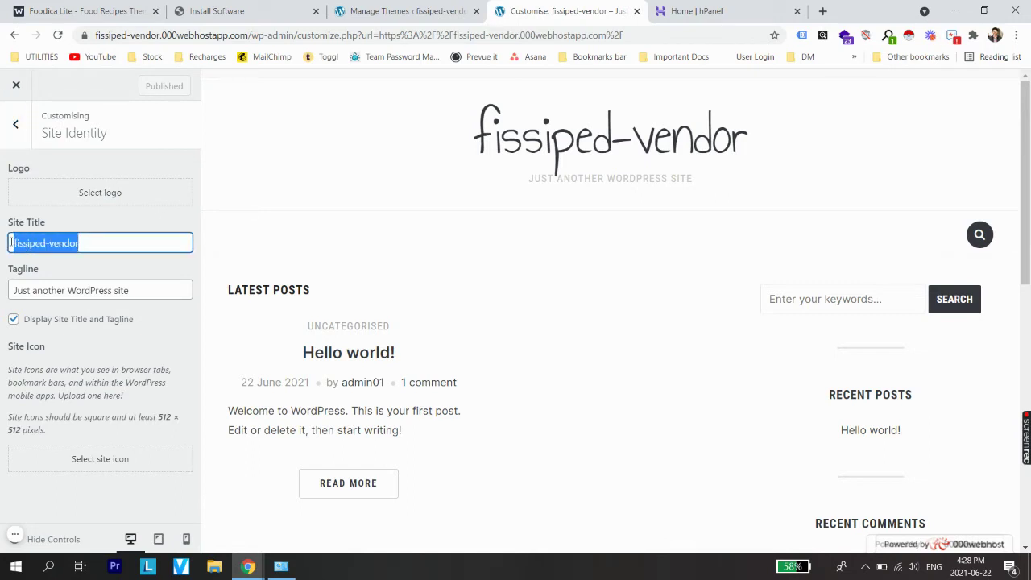
{"action": "type", "text": "Twink"}
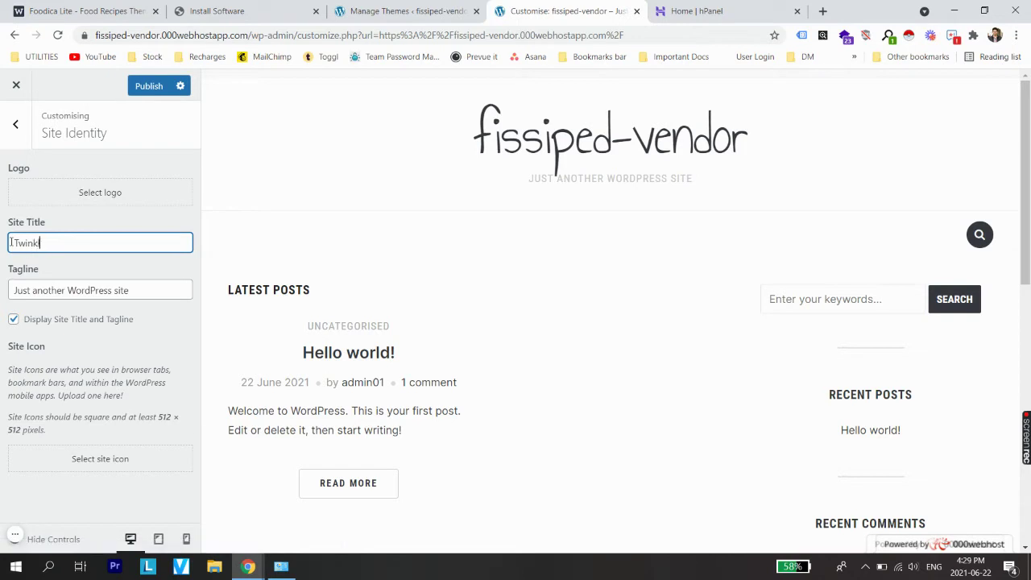
{"action": "type", "text": "le Foods"}
{"action": "key", "text": "Tab"}
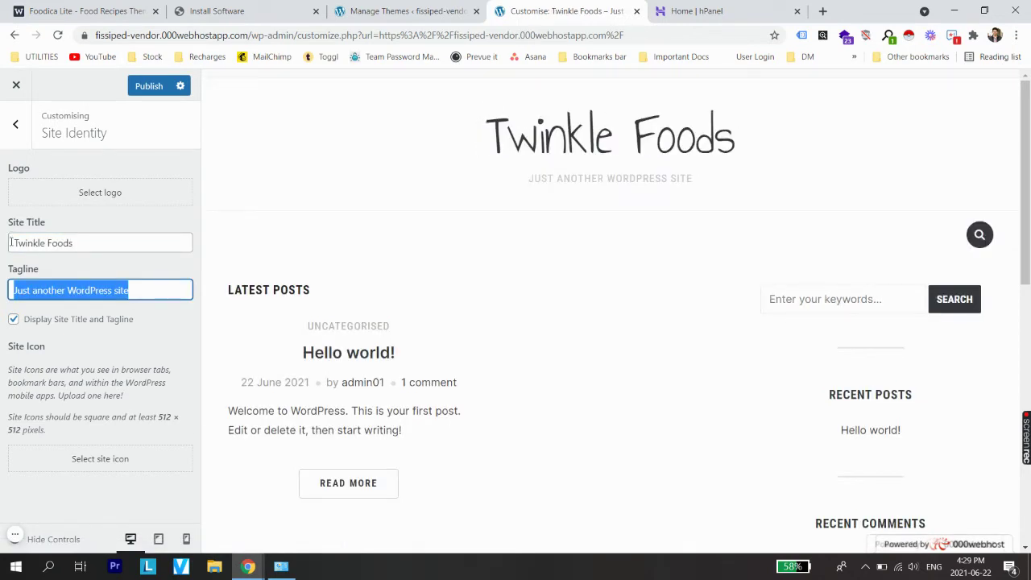
{"action": "type", "text": "Collection of best "}
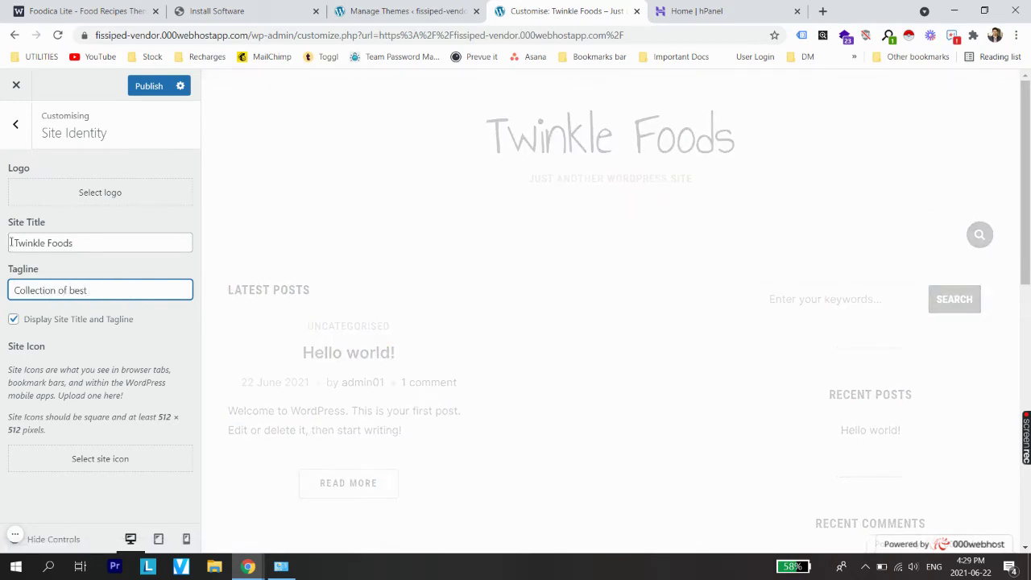
{"action": "type", "text": "recipes"}
{"action": "left_click", "coordinate": [13, 127]}
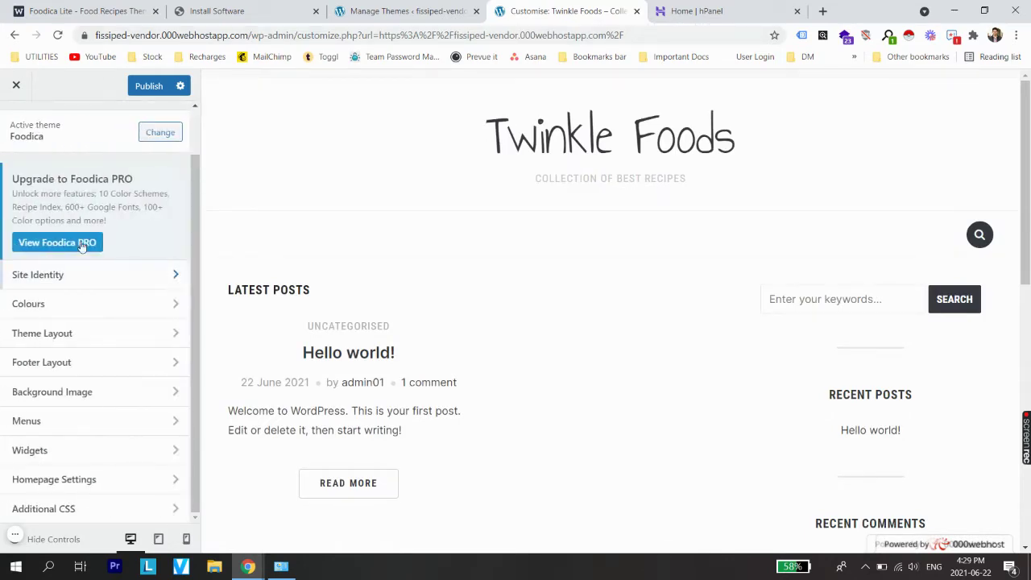
Step: Check the Colours section, then try Full Width and Left Sidebar homepage layouts in Theme Layout
{"action": "left_click", "coordinate": [29, 306]}
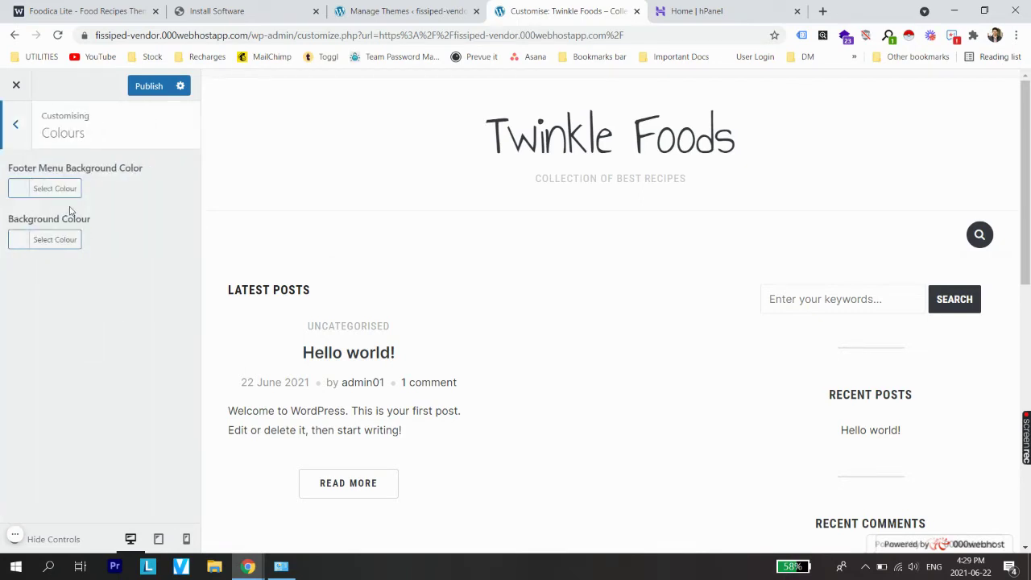
{"action": "left_click", "coordinate": [19, 134]}
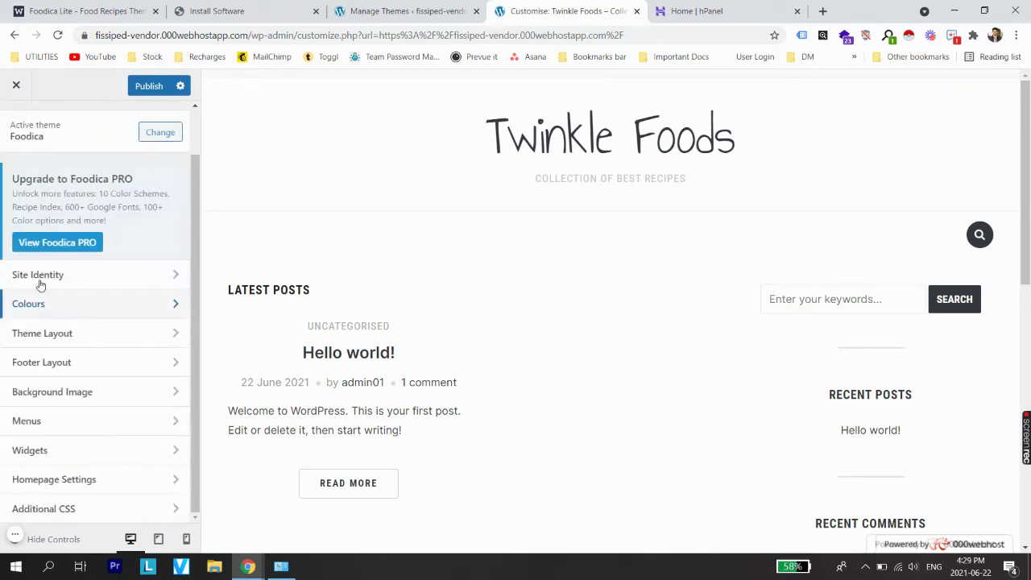
{"action": "left_click", "coordinate": [41, 337]}
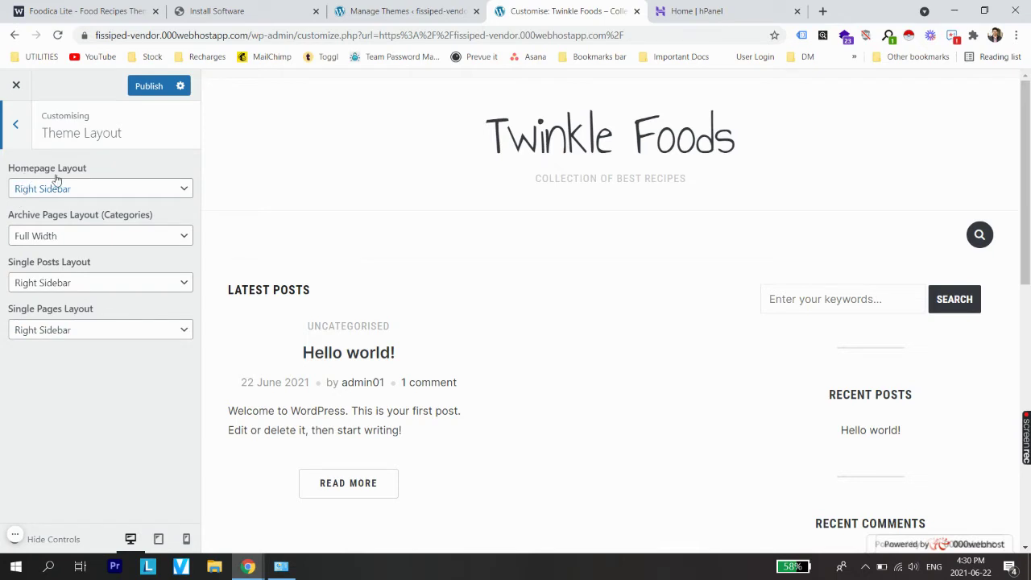
{"action": "left_click", "coordinate": [88, 191]}
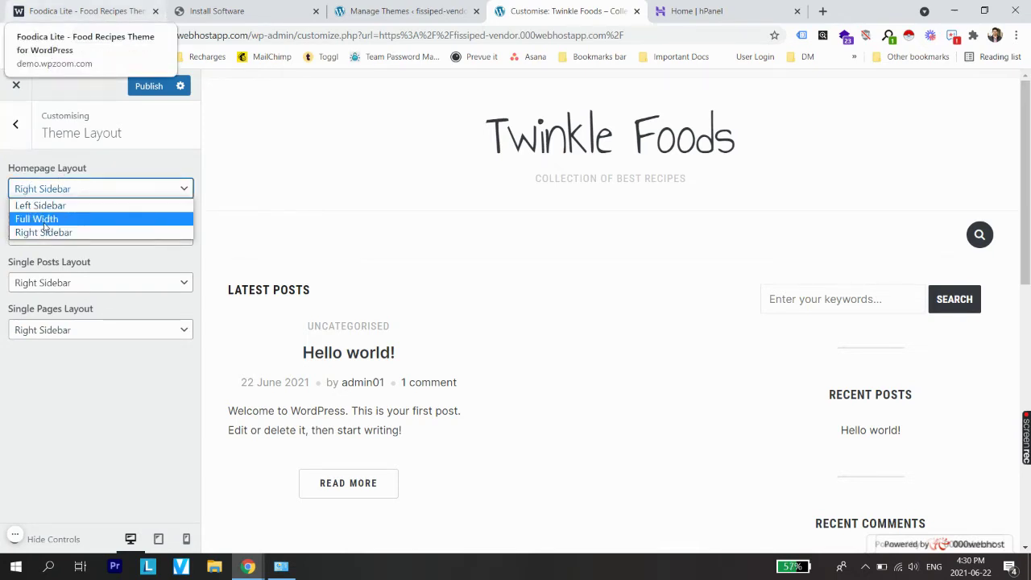
{"action": "left_click", "coordinate": [36, 219]}
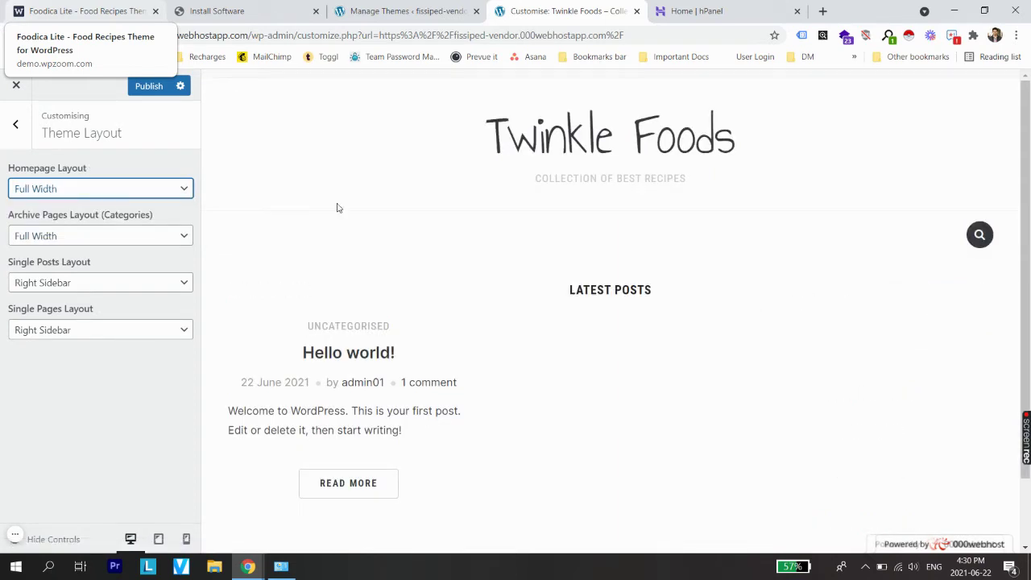
{"action": "scroll", "coordinate": [750, 315], "scroll_direction": "down", "scroll_amount": 1}
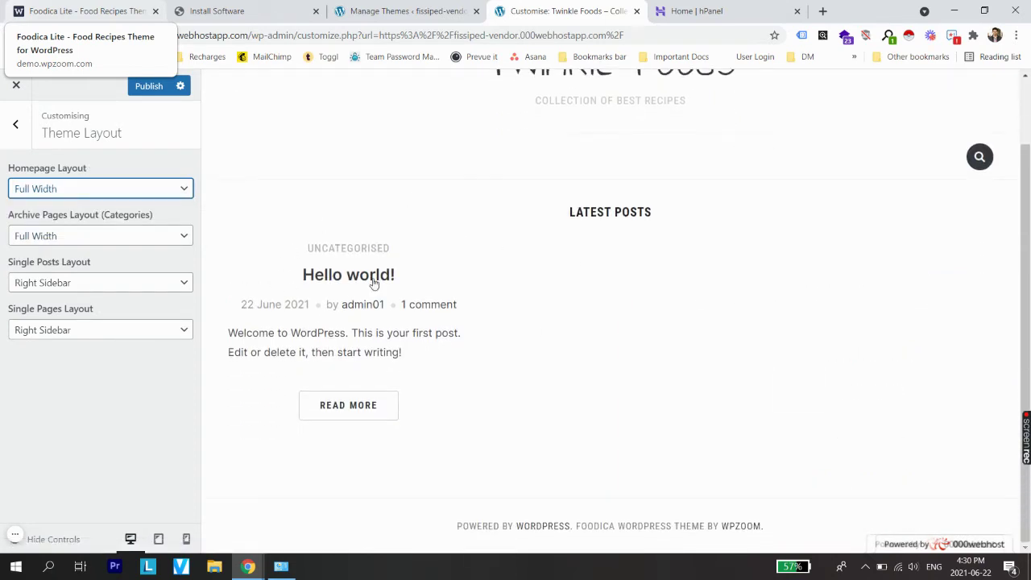
{"action": "left_click", "coordinate": [109, 194]}
{"action": "left_click", "coordinate": [53, 206]}
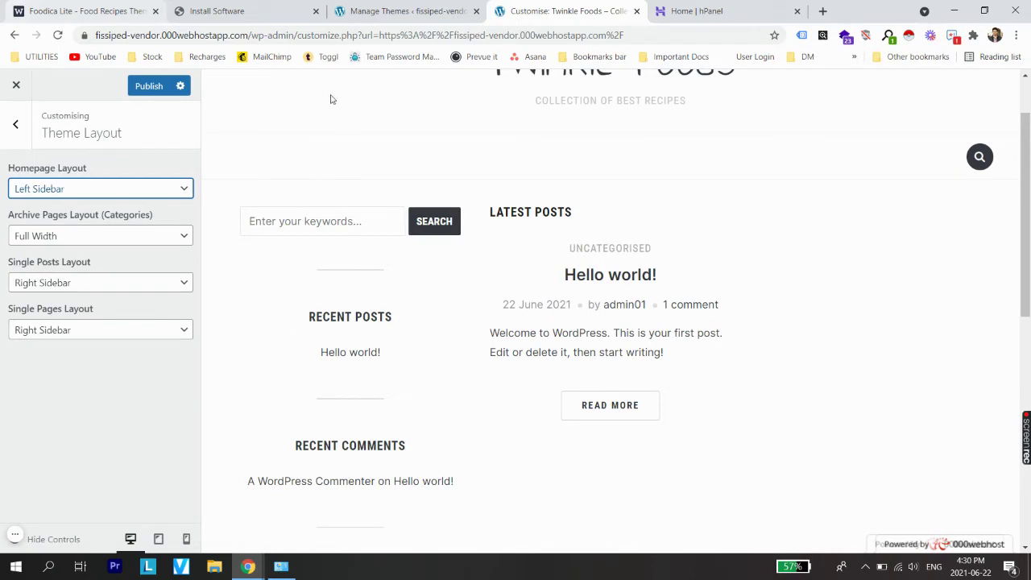
Step: Set the Homepage Layout to Right Sidebar and open the Footer Layout settings
{"action": "left_click", "coordinate": [59, 192]}
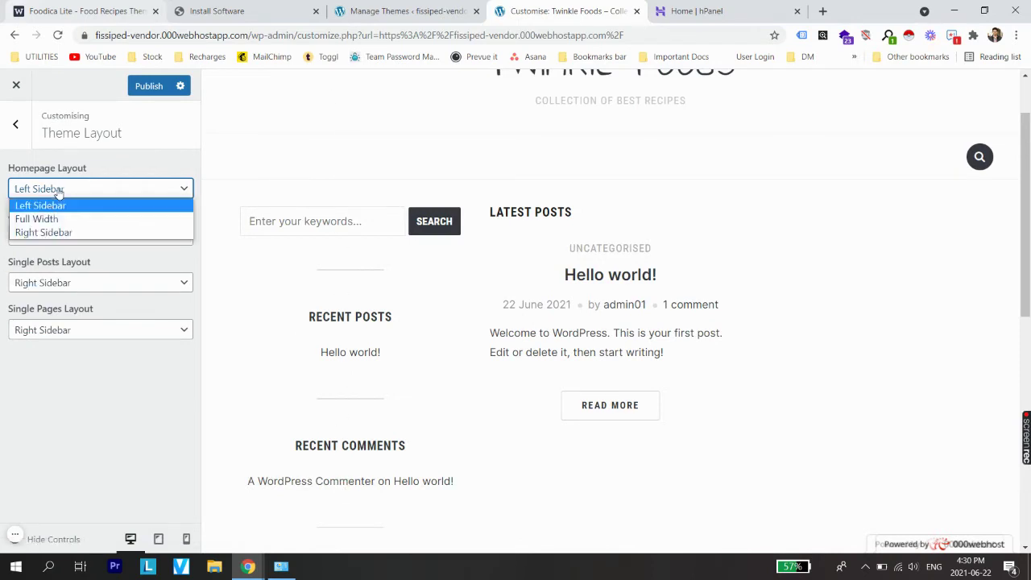
{"action": "left_click", "coordinate": [44, 233]}
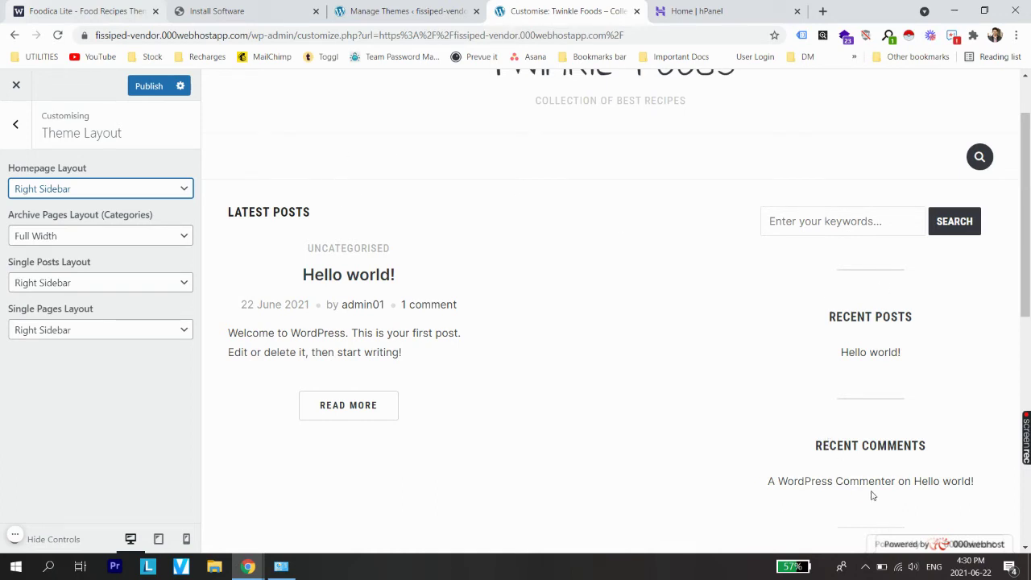
{"action": "left_click", "coordinate": [79, 196]}
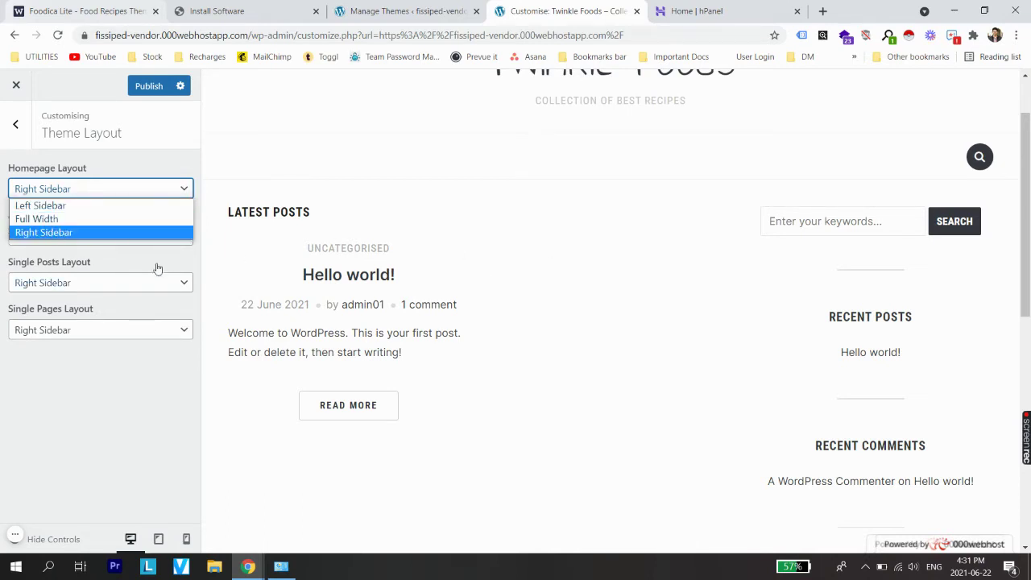
{"action": "left_click", "coordinate": [77, 402]}
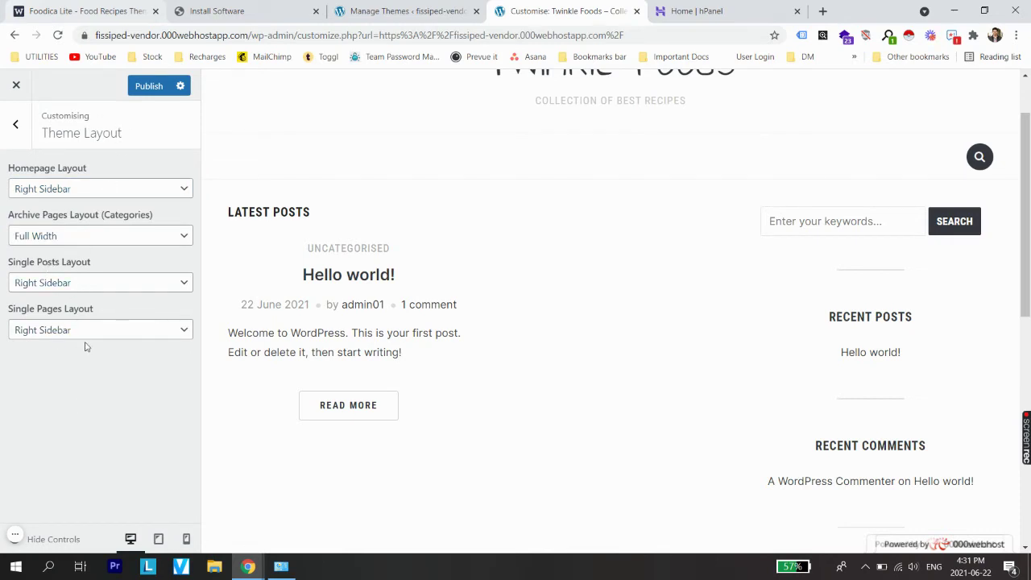
{"action": "left_click", "coordinate": [15, 124]}
{"action": "left_click", "coordinate": [95, 364]}
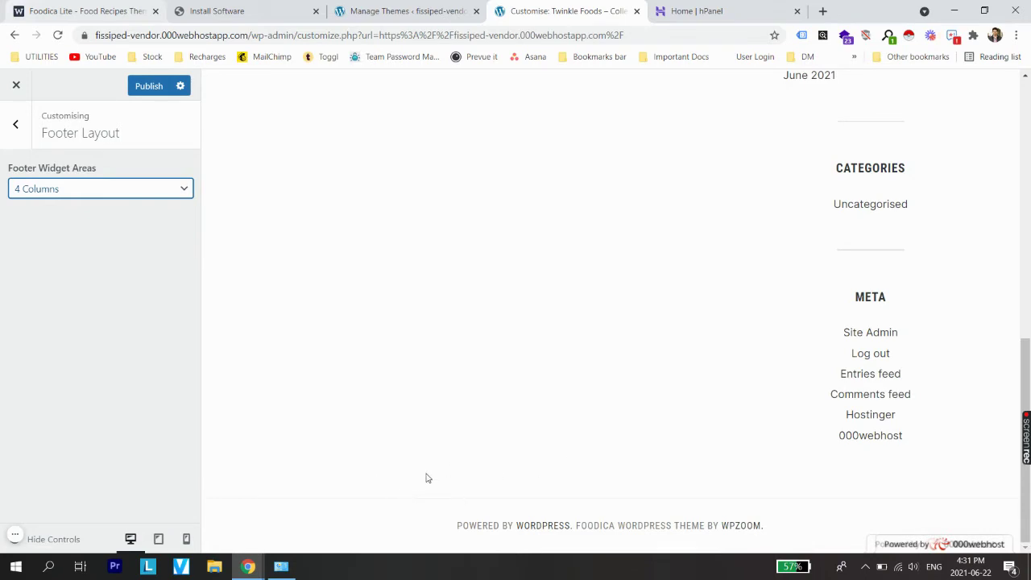
Step: Look over the Background Image settings, then open the Menus section, which lists no menus yet
{"action": "left_click", "coordinate": [17, 130]}
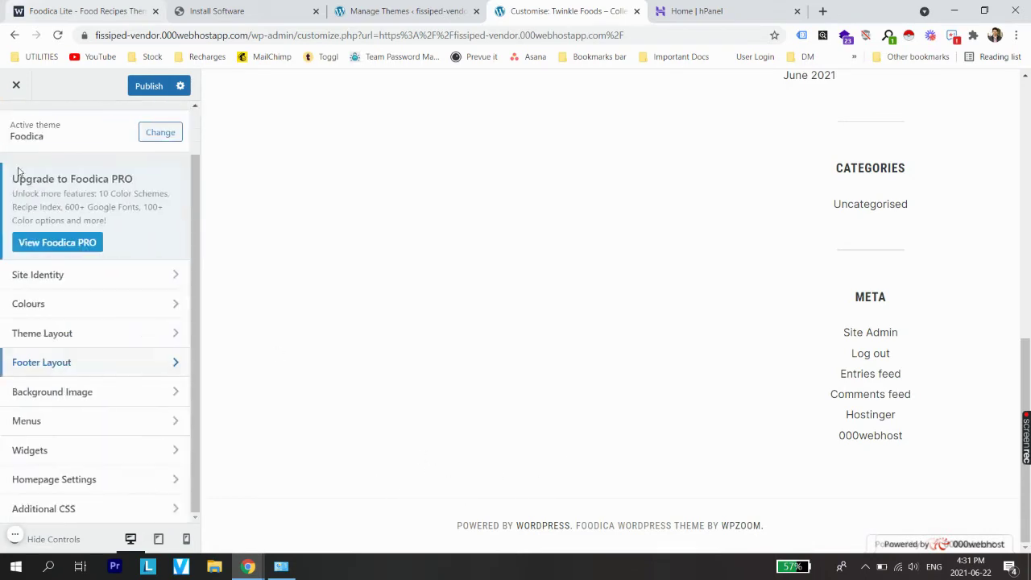
{"action": "left_click", "coordinate": [60, 392]}
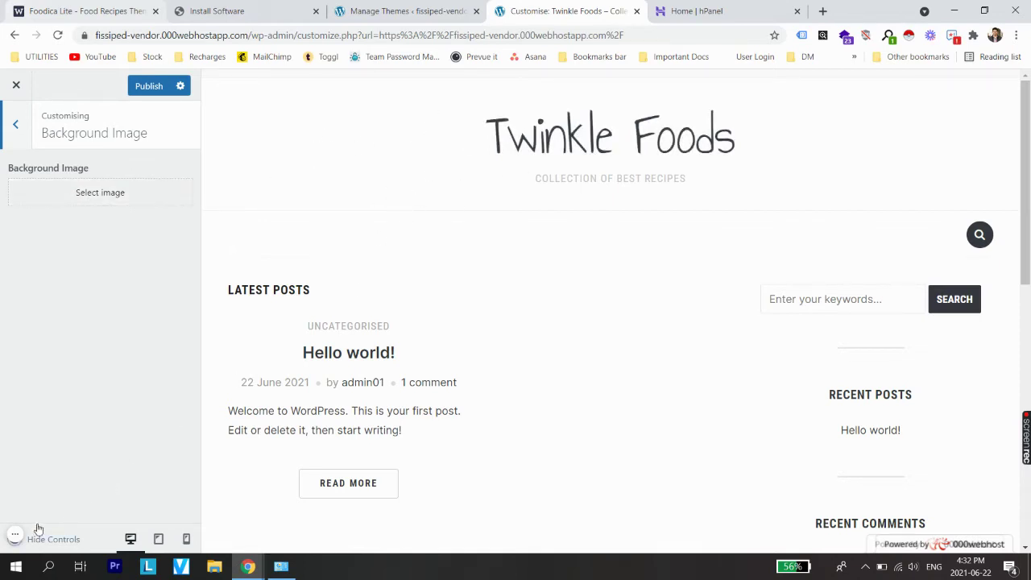
{"action": "left_click", "coordinate": [15, 535]}
{"action": "left_click", "coordinate": [77, 426]}
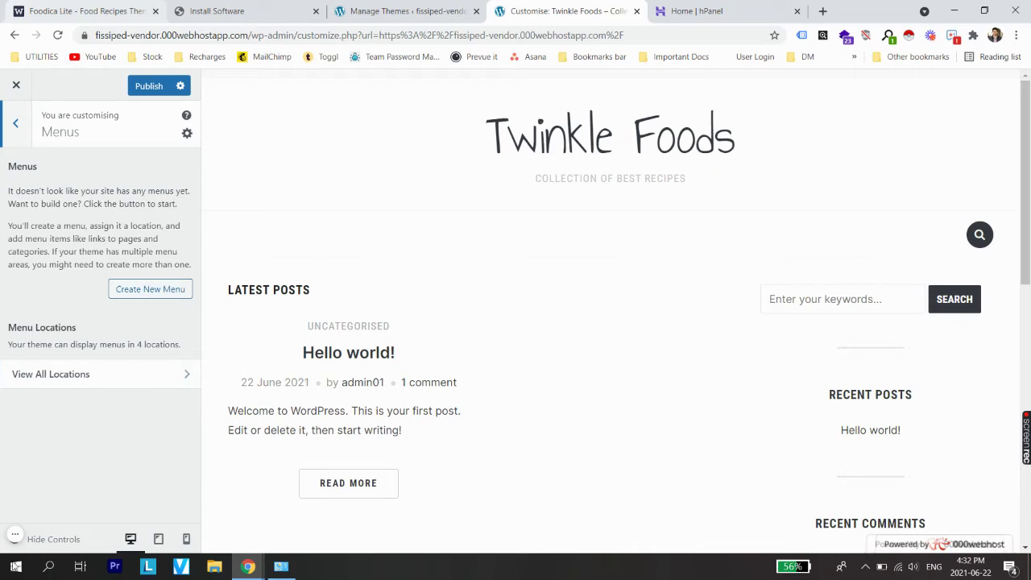
Step: Create 'Primary Menu' in the Top, Main, Mobile and Footer Menu locations, ready for adding items
{"action": "left_click", "coordinate": [15, 533]}
{"action": "left_click", "coordinate": [136, 295]}
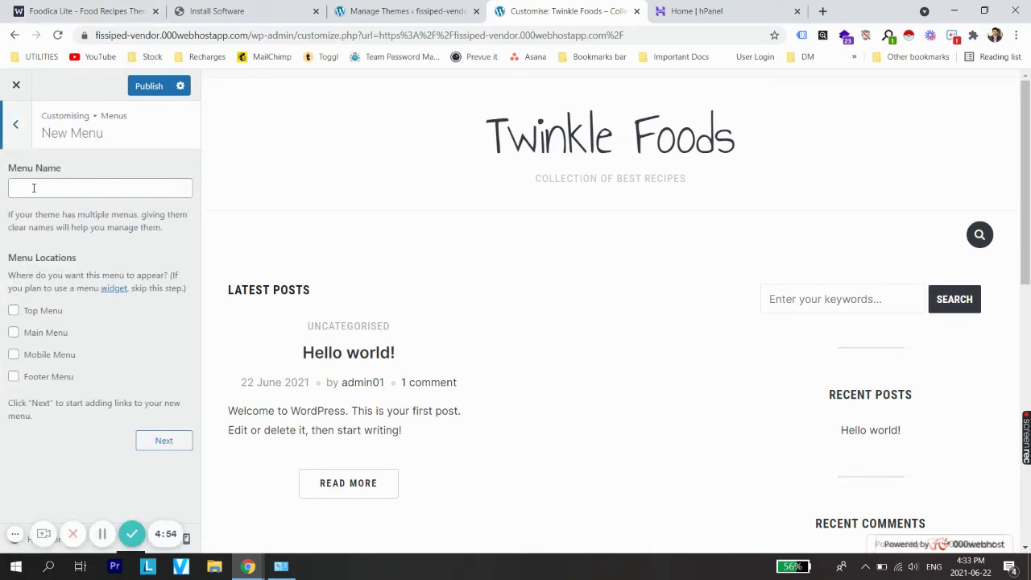
{"action": "left_click", "coordinate": [34, 188]}
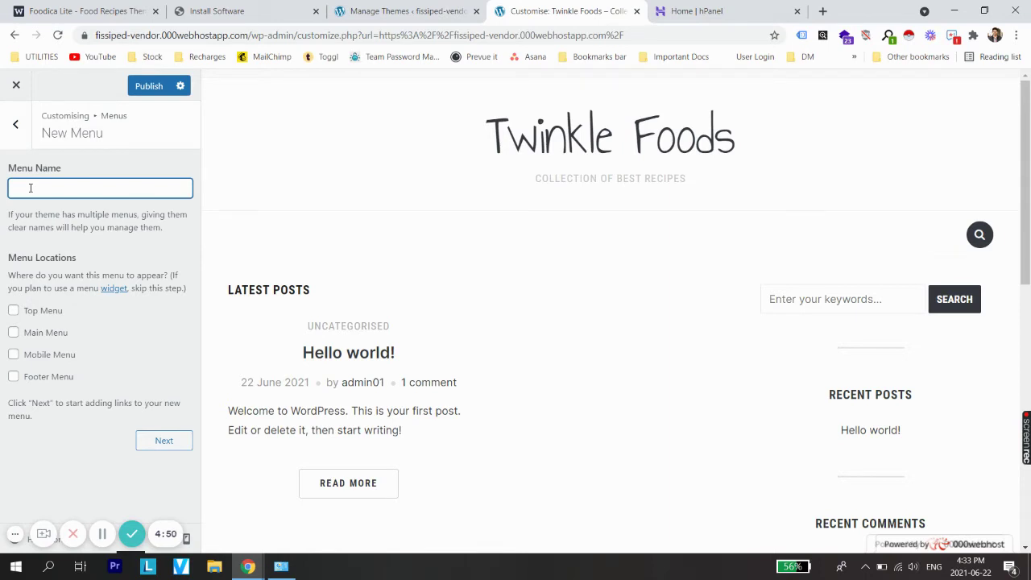
{"action": "type", "text": "Primary Menu"}
{"action": "left_click", "coordinate": [14, 310]}
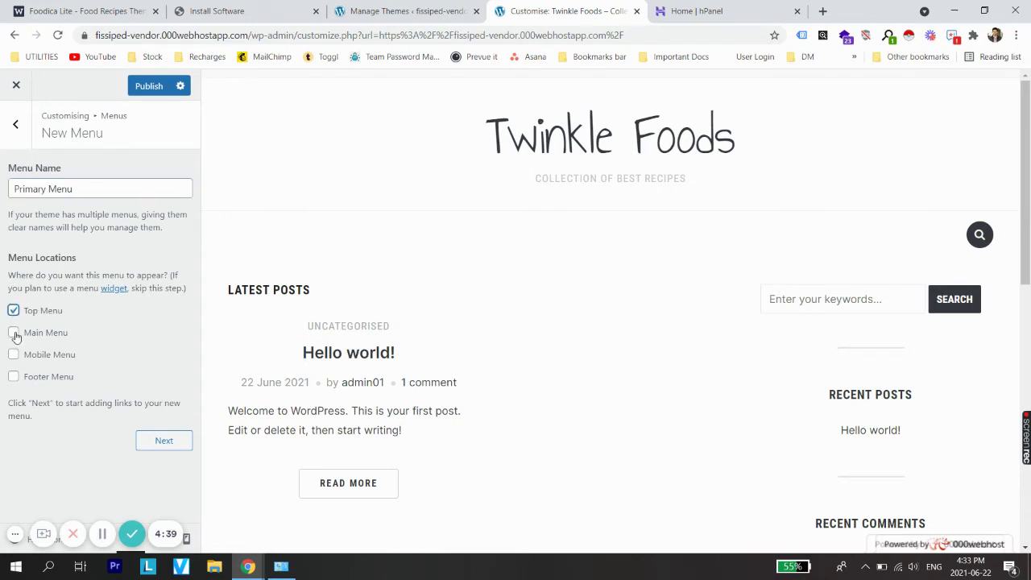
{"action": "left_click", "coordinate": [13, 333]}
{"action": "left_click", "coordinate": [13, 356]}
{"action": "left_click", "coordinate": [13, 377]}
{"action": "left_click", "coordinate": [158, 443]}
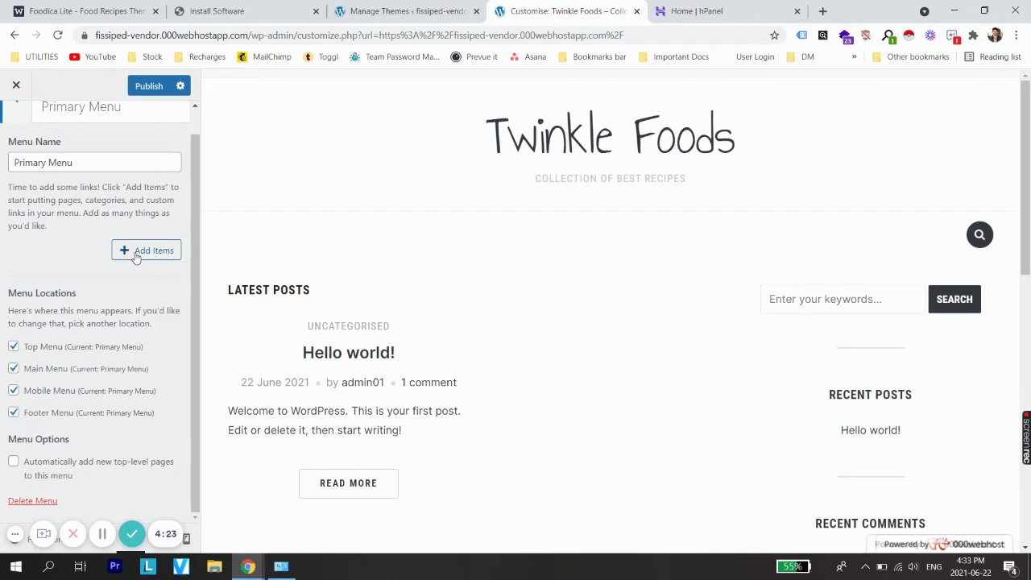
{"action": "left_click", "coordinate": [135, 256]}
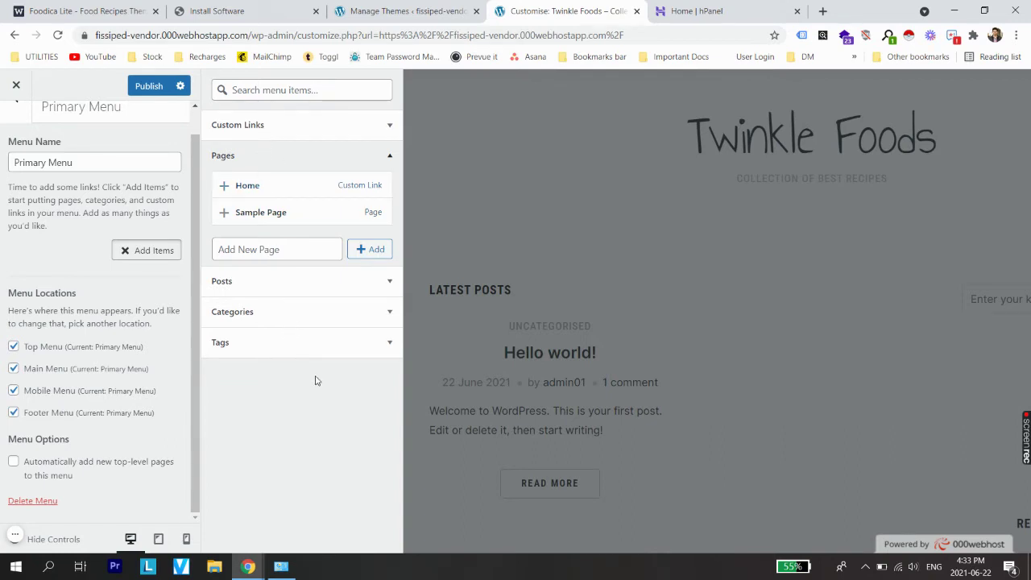
{"action": "left_click", "coordinate": [822, 10]}
{"action": "key", "text": "ctrl+w"}
{"action": "key", "text": "ctrl+1"}
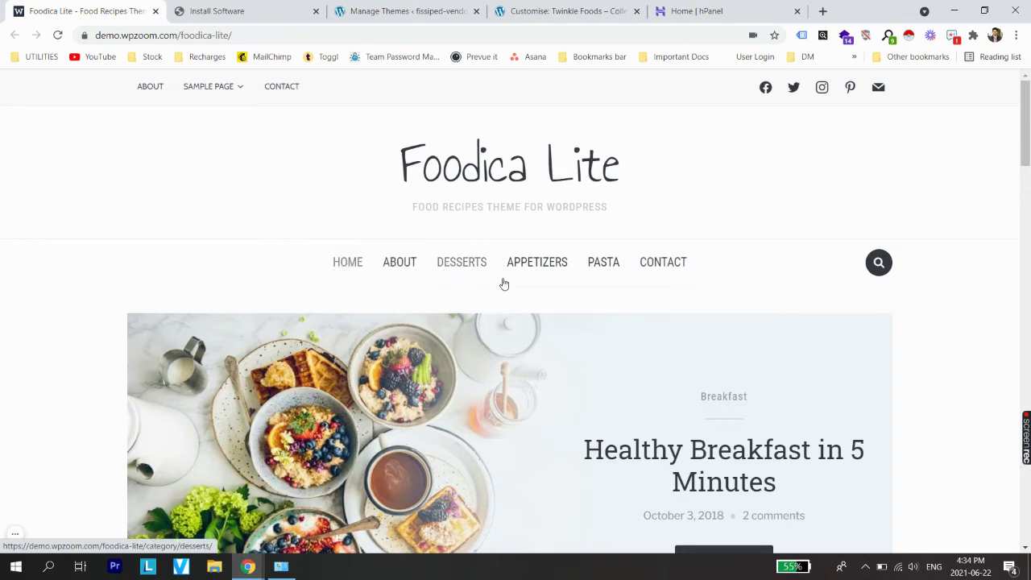
{"action": "left_click", "coordinate": [557, 10]}
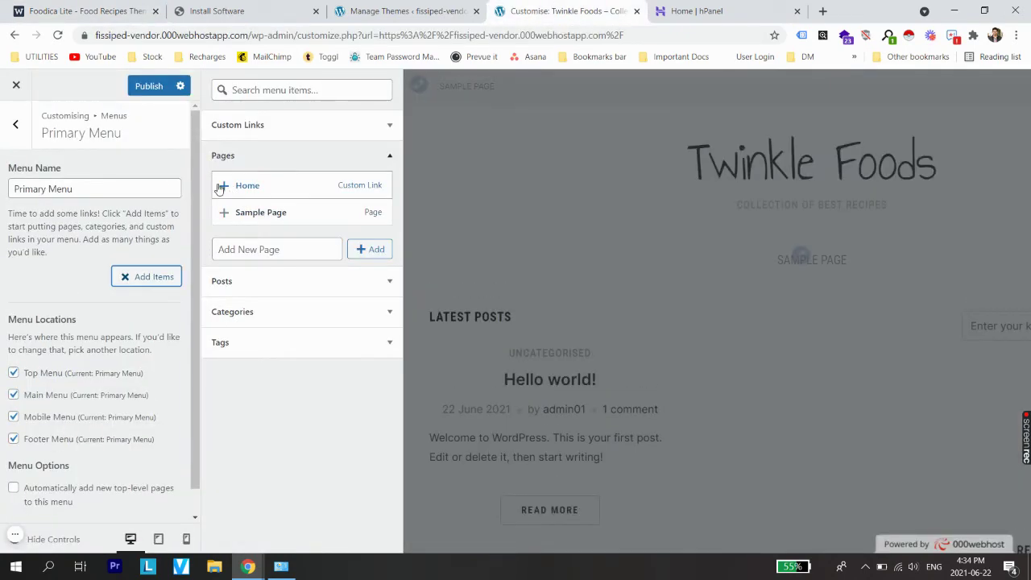
{"action": "left_click", "coordinate": [239, 186]}
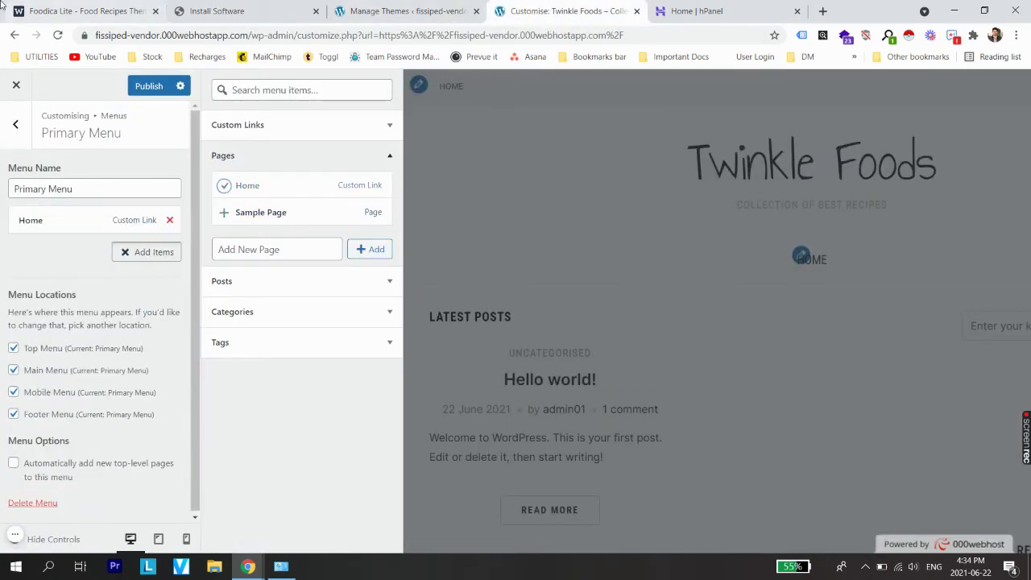
{"action": "left_click", "coordinate": [40, 8]}
{"action": "left_click", "coordinate": [545, 6]}
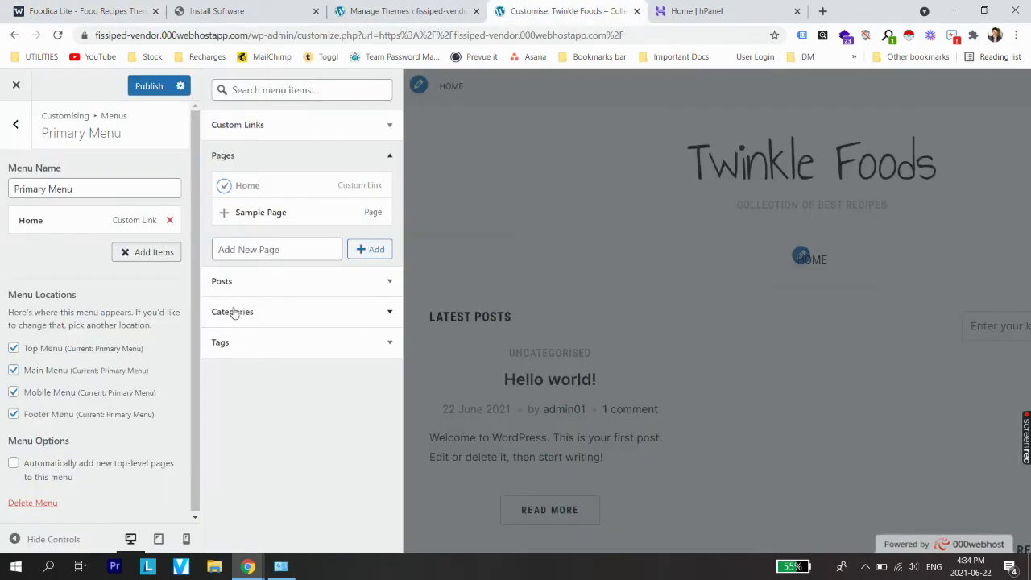
{"action": "left_click", "coordinate": [247, 250]}
{"action": "type", "text": "About"}
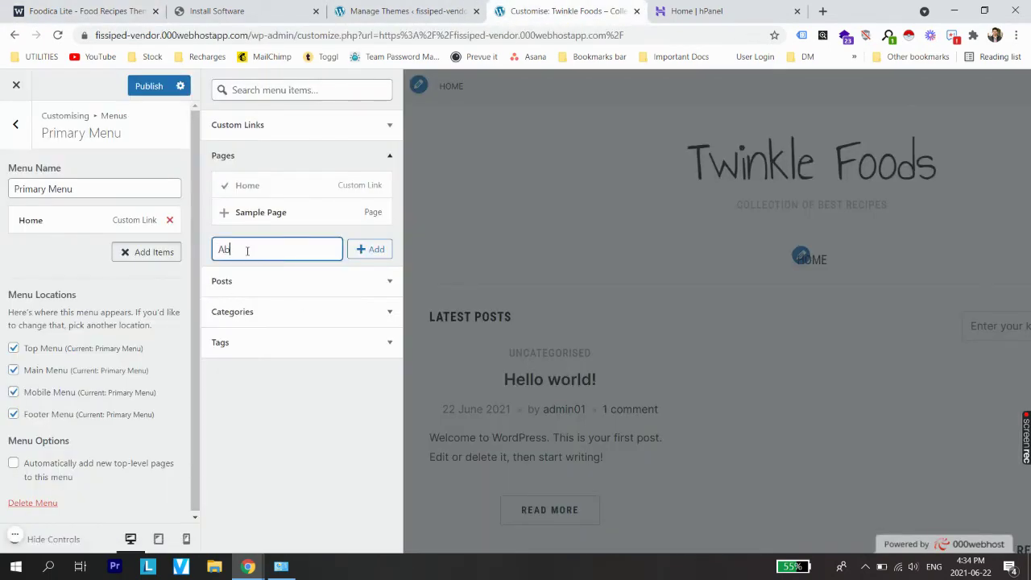
{"action": "left_click", "coordinate": [368, 253]}
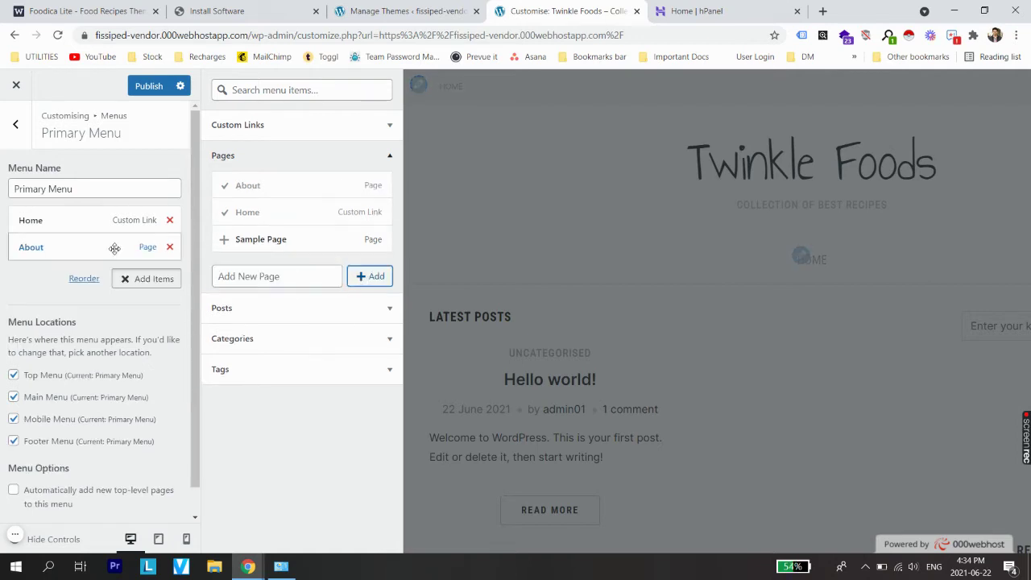
{"action": "left_click", "coordinate": [266, 277]}
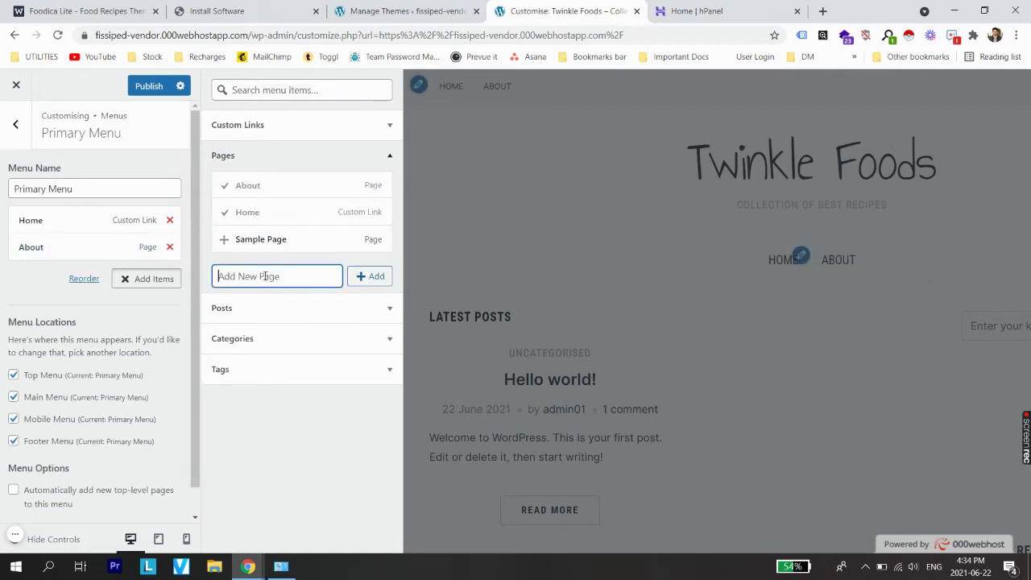
{"action": "left_click", "coordinate": [97, 12]}
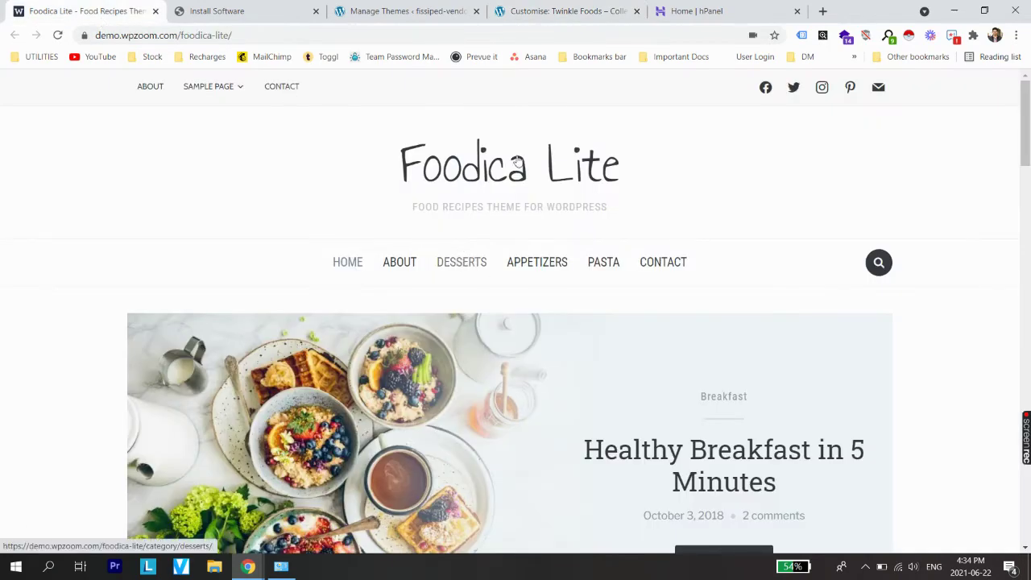
{"action": "left_click", "coordinate": [567, 10]}
{"action": "type", "text": "Desserts"}
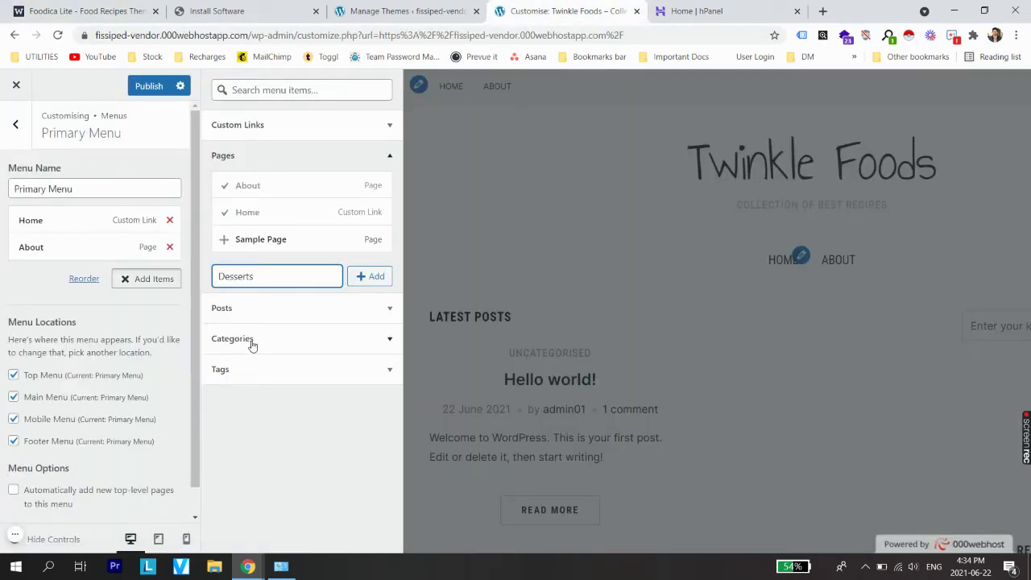
{"action": "key", "text": "Return"}
{"action": "left_click", "coordinate": [76, 12]}
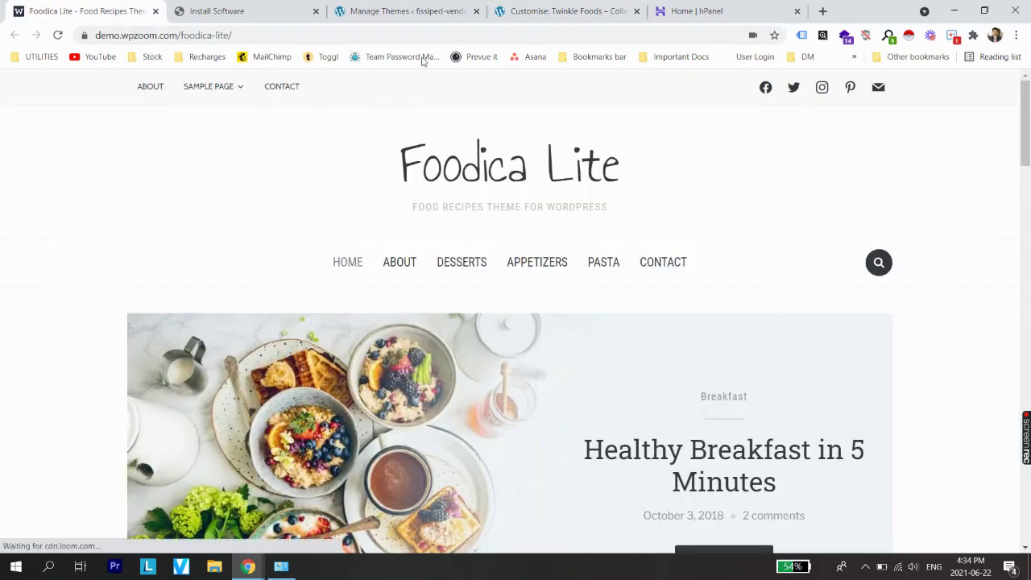
{"action": "left_click", "coordinate": [536, 8]}
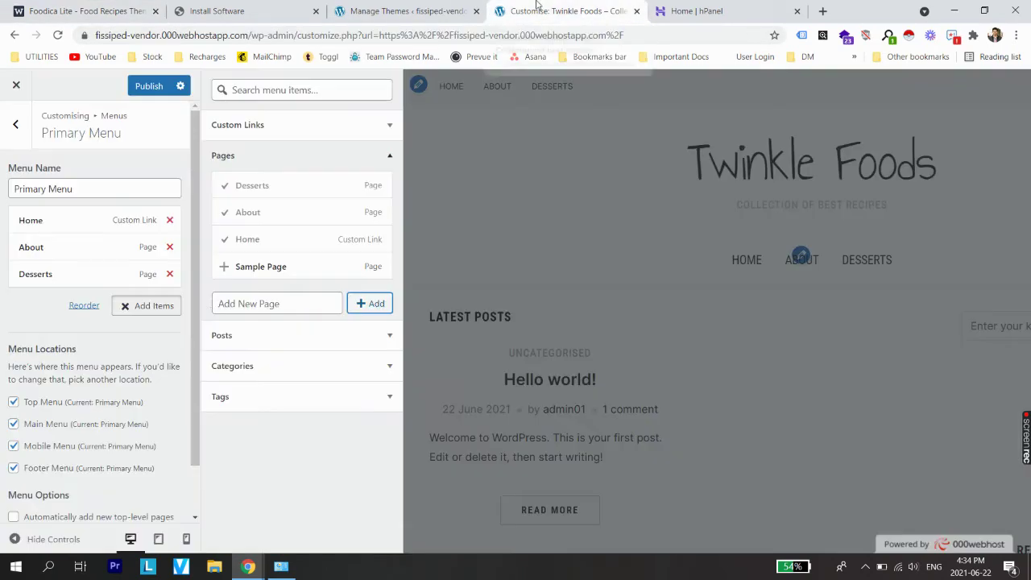
{"action": "left_click", "coordinate": [243, 304]}
{"action": "type", "text": "Appetizers"}
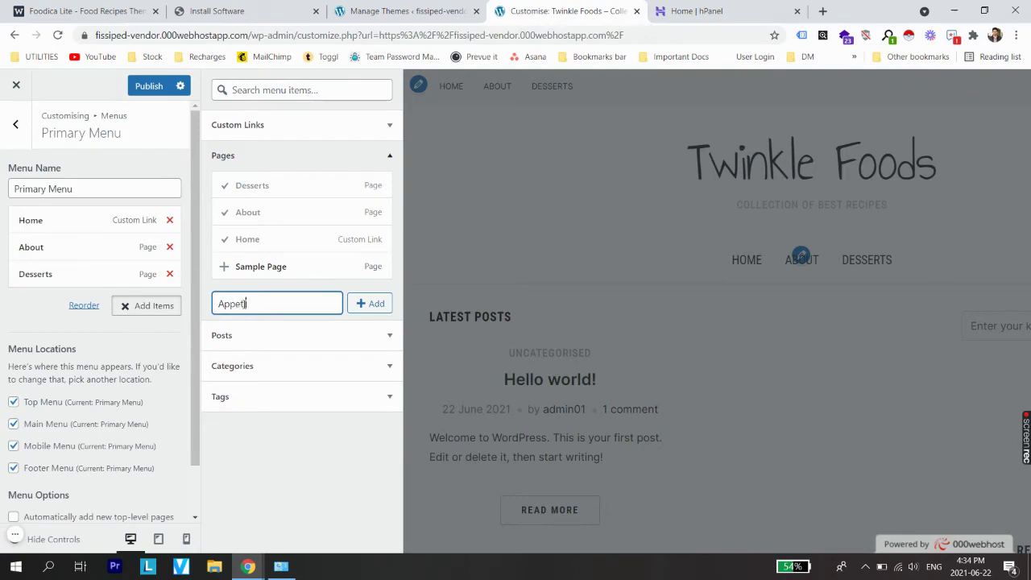
{"action": "left_click", "coordinate": [357, 303]}
{"action": "left_click", "coordinate": [91, 8]}
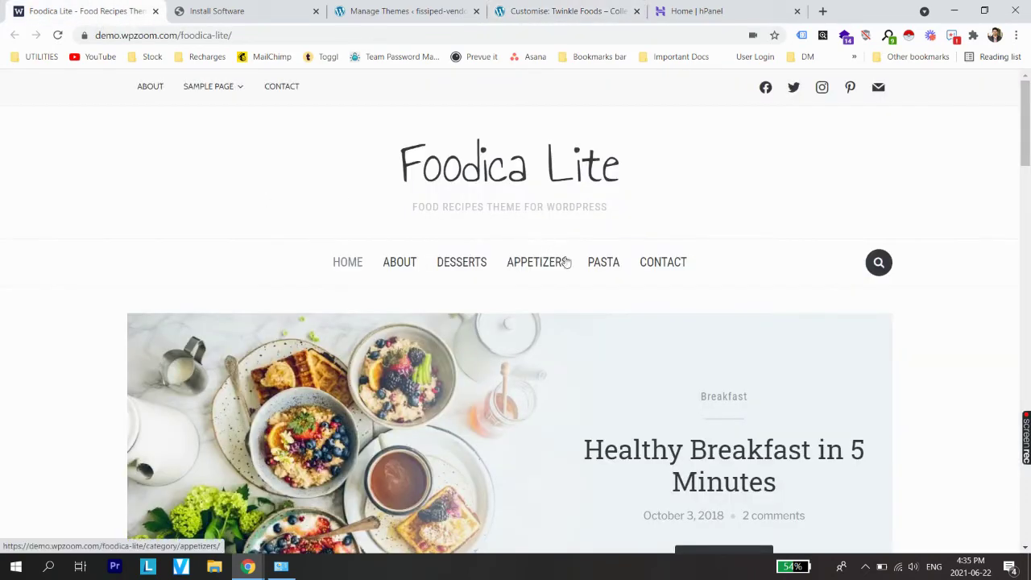
{"action": "key", "text": "ctrl+4"}
{"action": "left_click", "coordinate": [261, 331]}
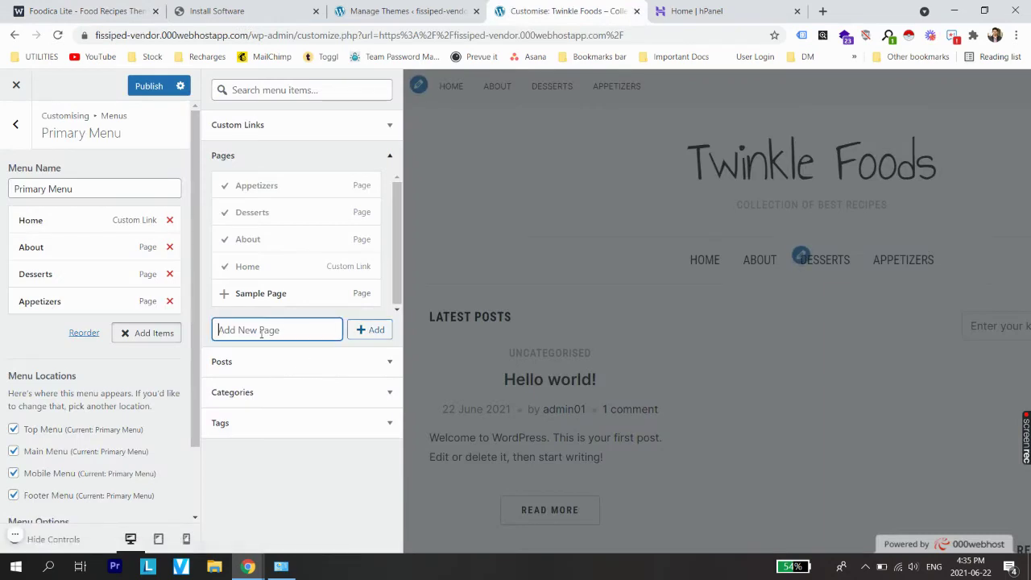
{"action": "type", "text": "Pasta"}
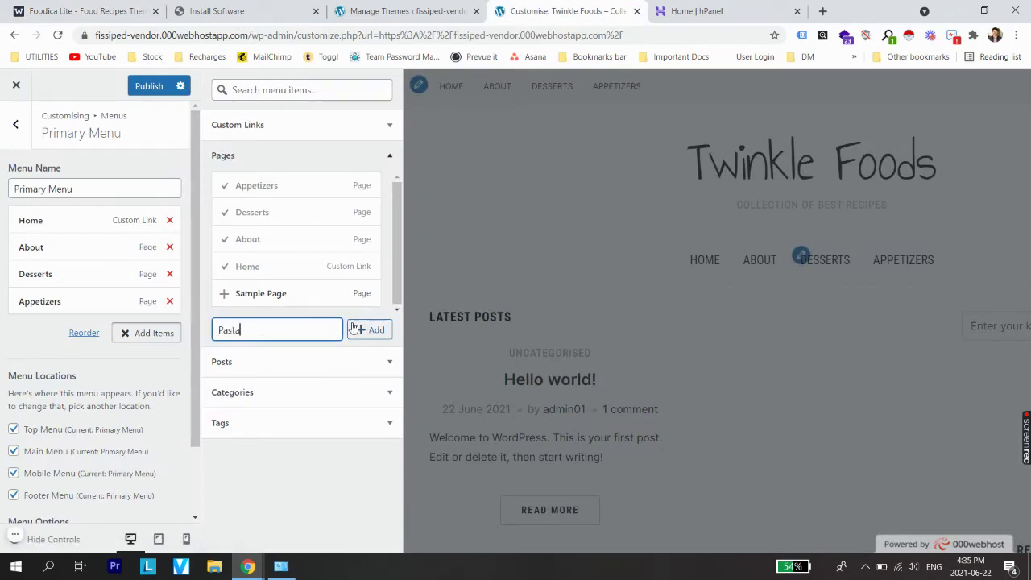
{"action": "left_click", "coordinate": [354, 330]}
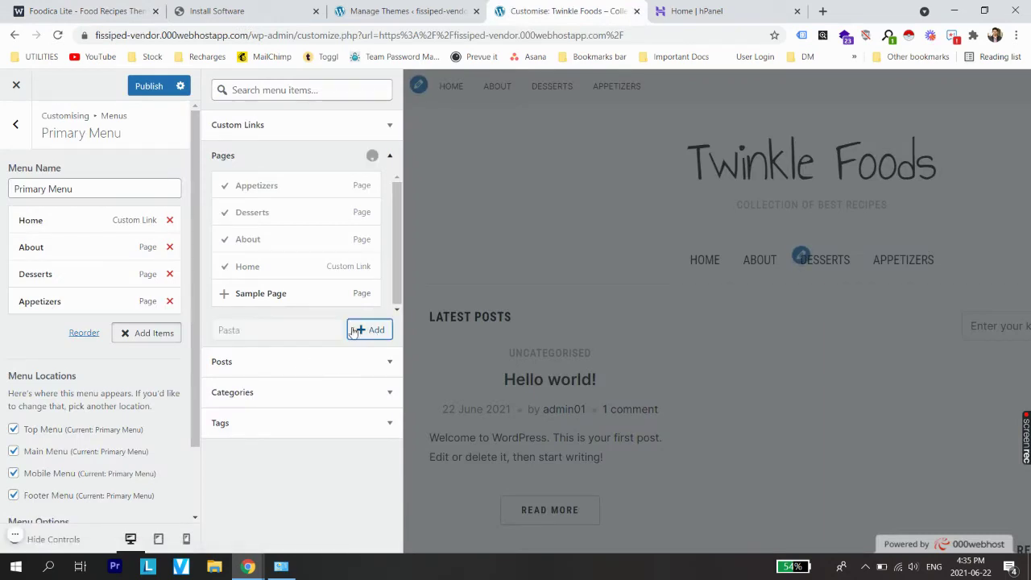
{"action": "left_click", "coordinate": [244, 331]}
{"action": "type", "text": "Contact"}
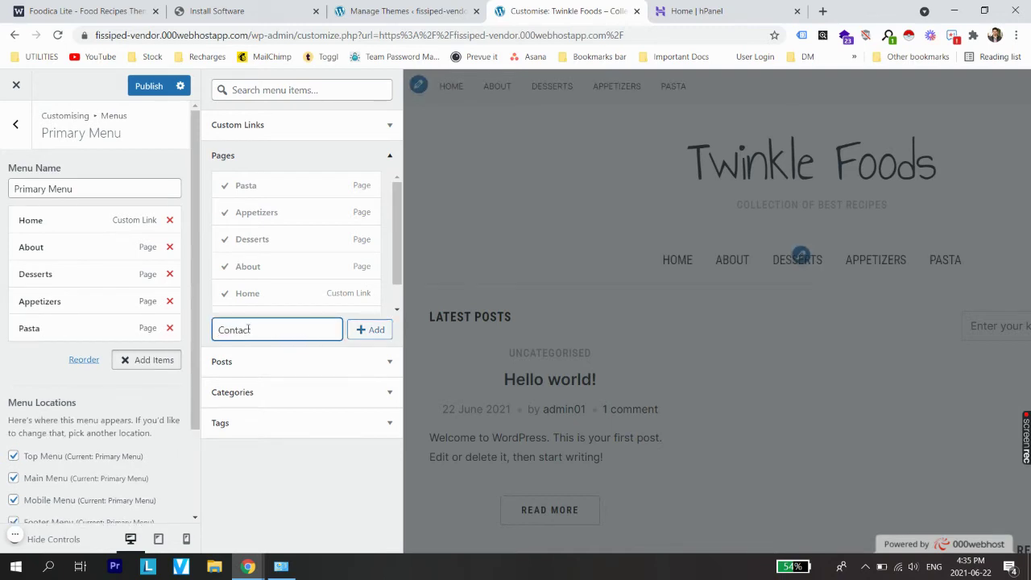
{"action": "left_click", "coordinate": [369, 329]}
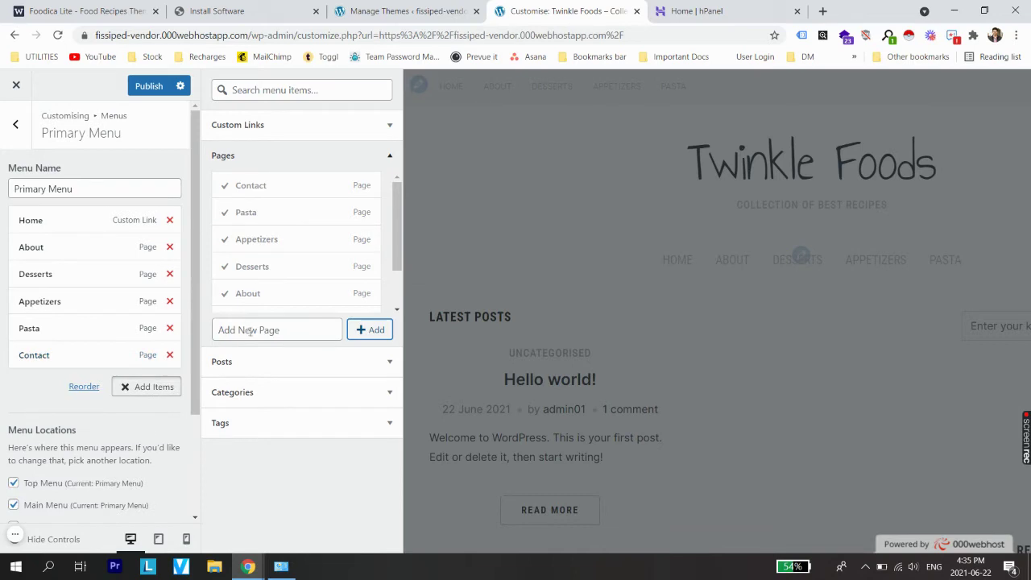
{"action": "left_click", "coordinate": [15, 124]}
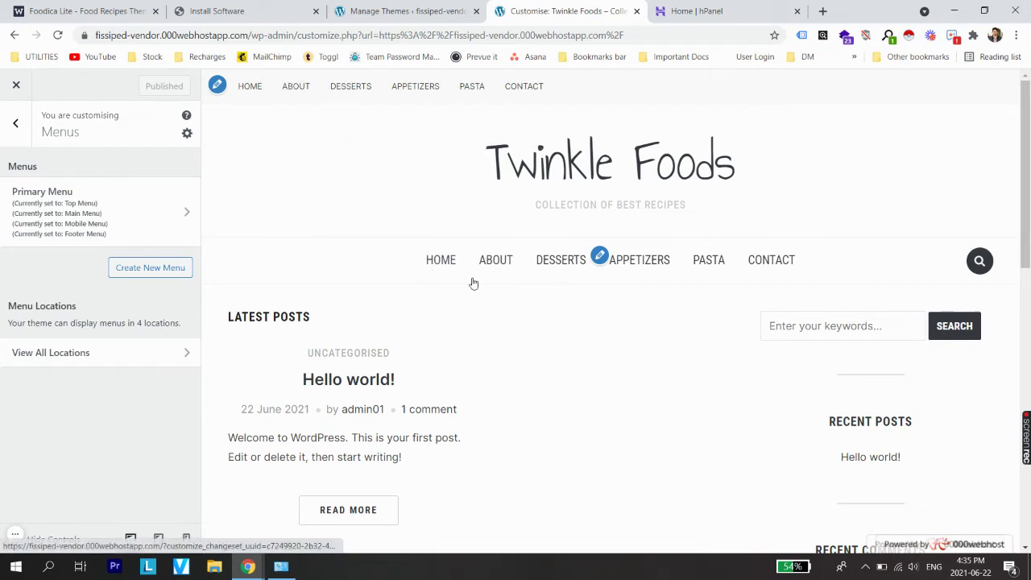
{"action": "scroll", "coordinate": [598, 310], "scroll_direction": "down", "scroll_amount": 9}
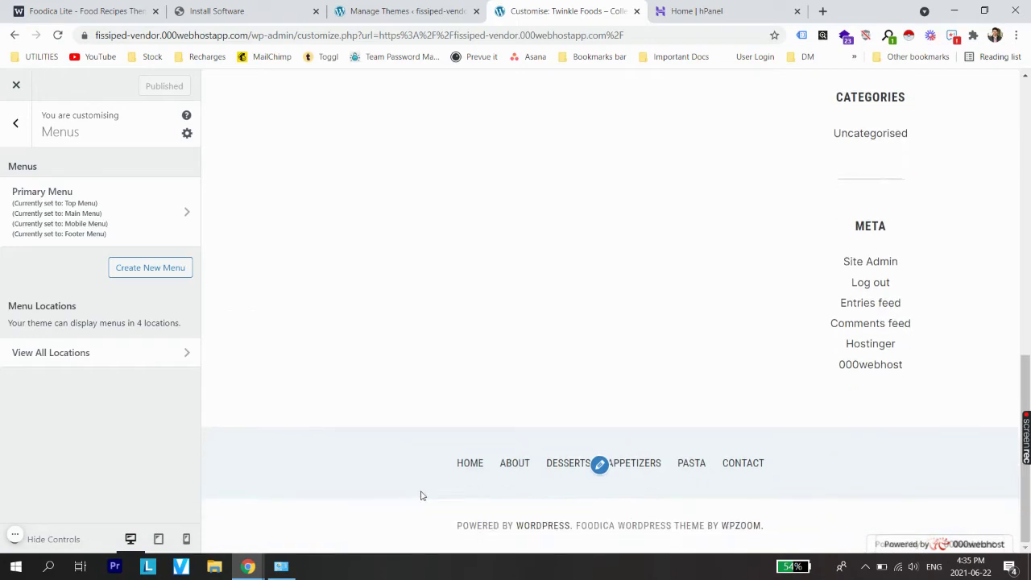
{"action": "scroll", "coordinate": [584, 367], "scroll_direction": "up", "scroll_amount": 4}
{"action": "scroll", "coordinate": [583, 367], "scroll_direction": "up", "scroll_amount": 5}
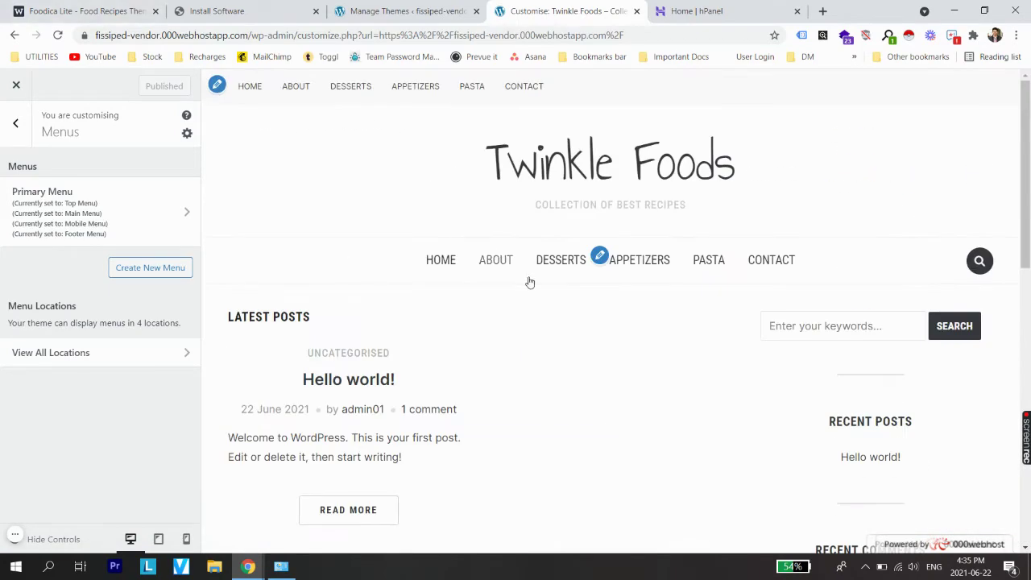
{"action": "left_click", "coordinate": [80, 11]}
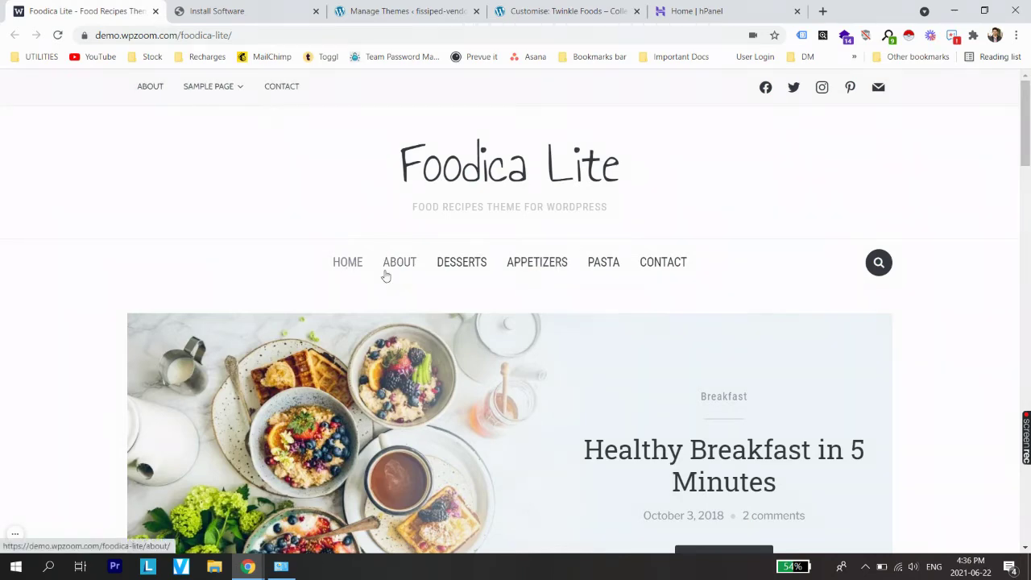
{"action": "scroll", "coordinate": [659, 276], "scroll_direction": "down", "scroll_amount": 20}
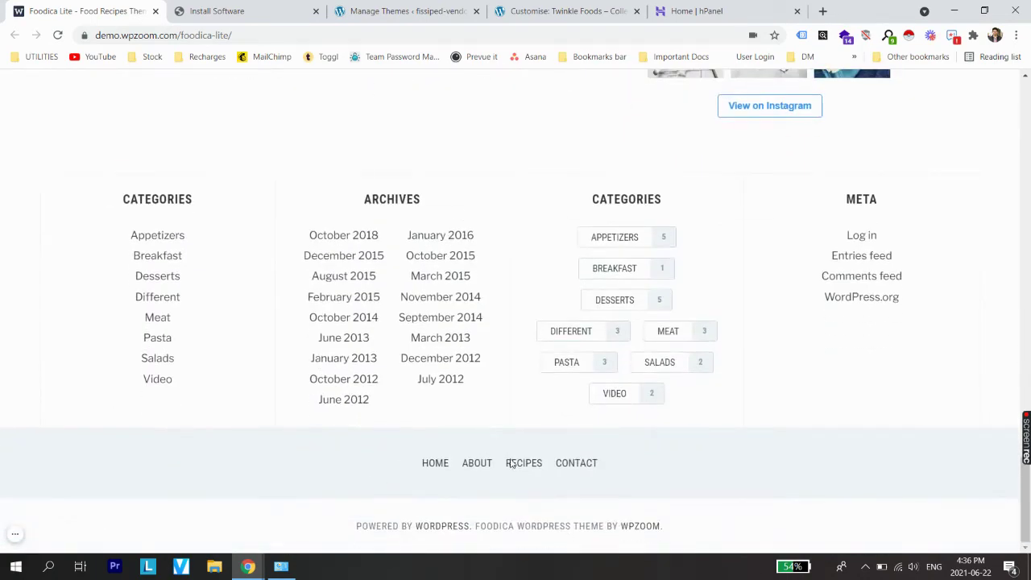
{"action": "scroll", "coordinate": [765, 431], "scroll_direction": "up", "scroll_amount": 4}
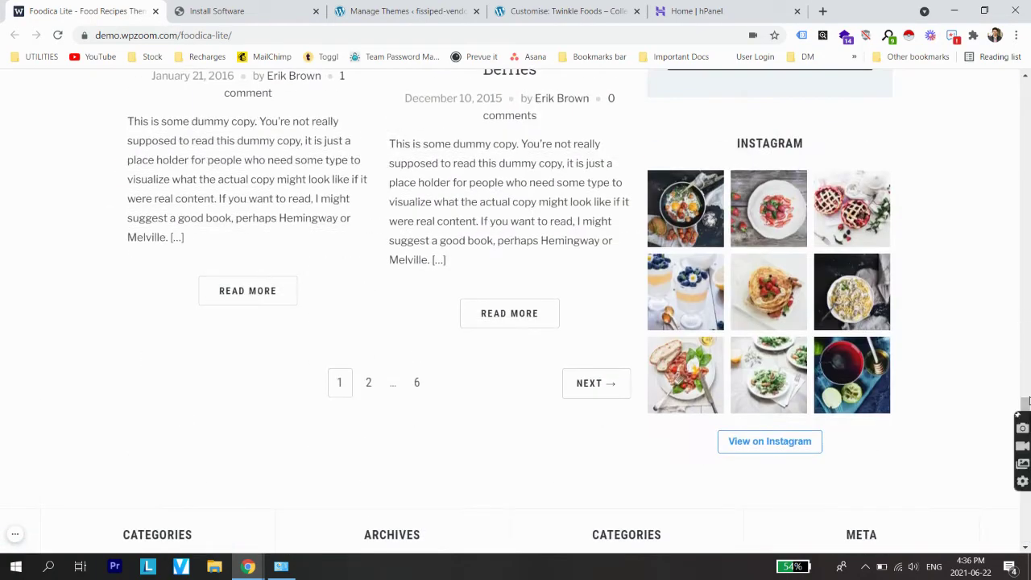
{"action": "key", "text": "F5"}
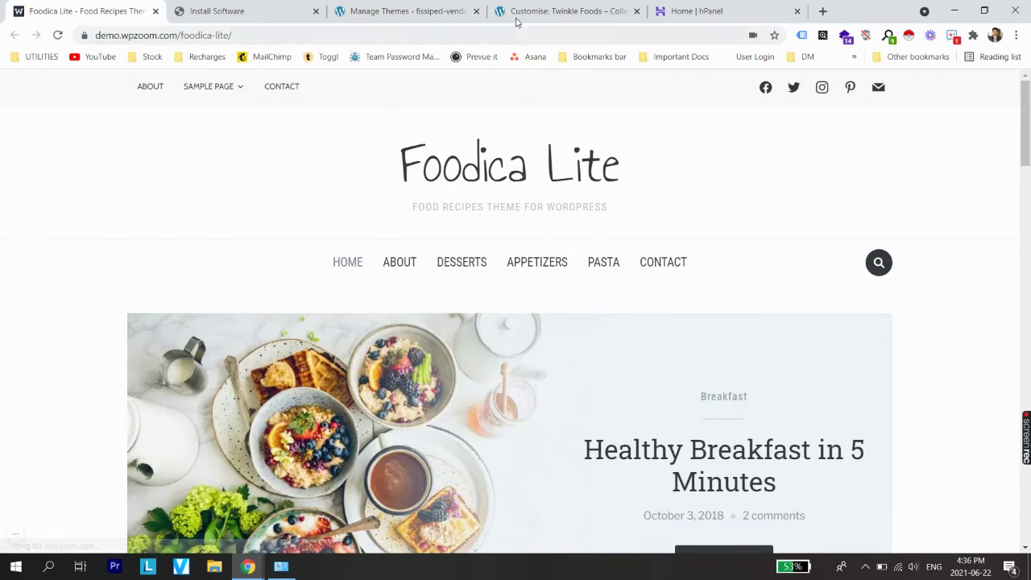
{"action": "left_click", "coordinate": [526, 11]}
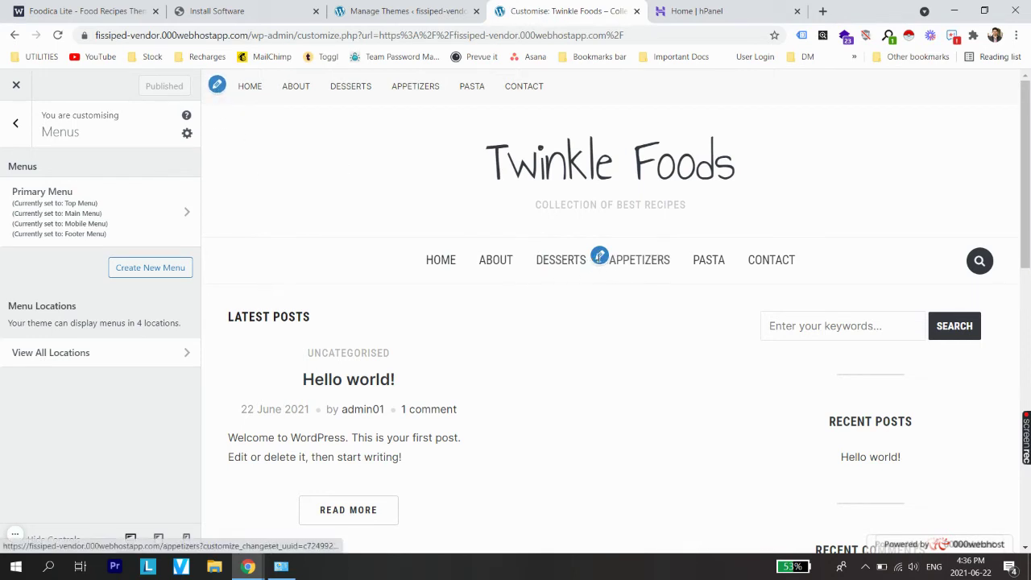
{"action": "left_click", "coordinate": [216, 86]}
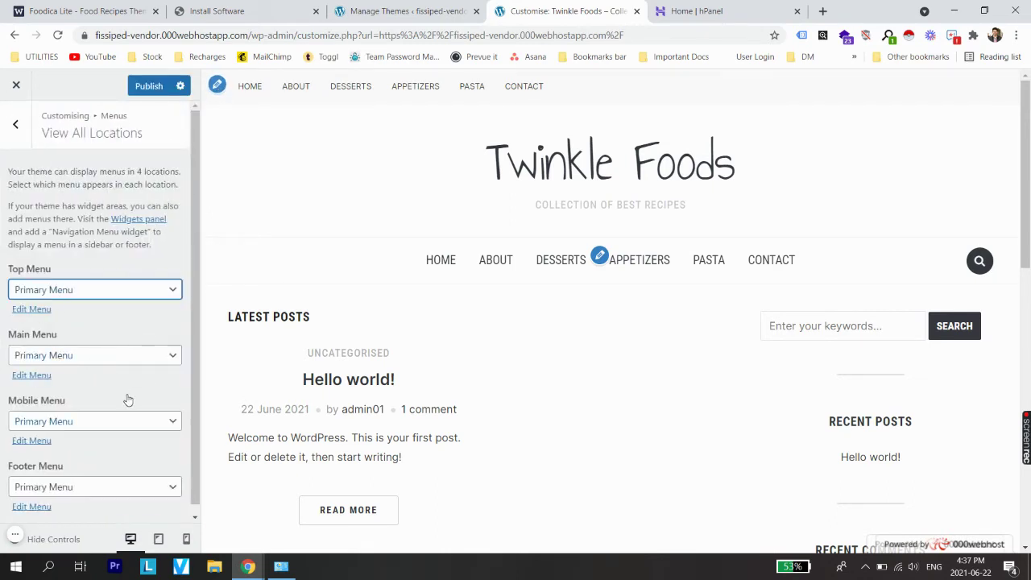
{"action": "scroll", "coordinate": [133, 346], "scroll_direction": "down", "scroll_amount": 1}
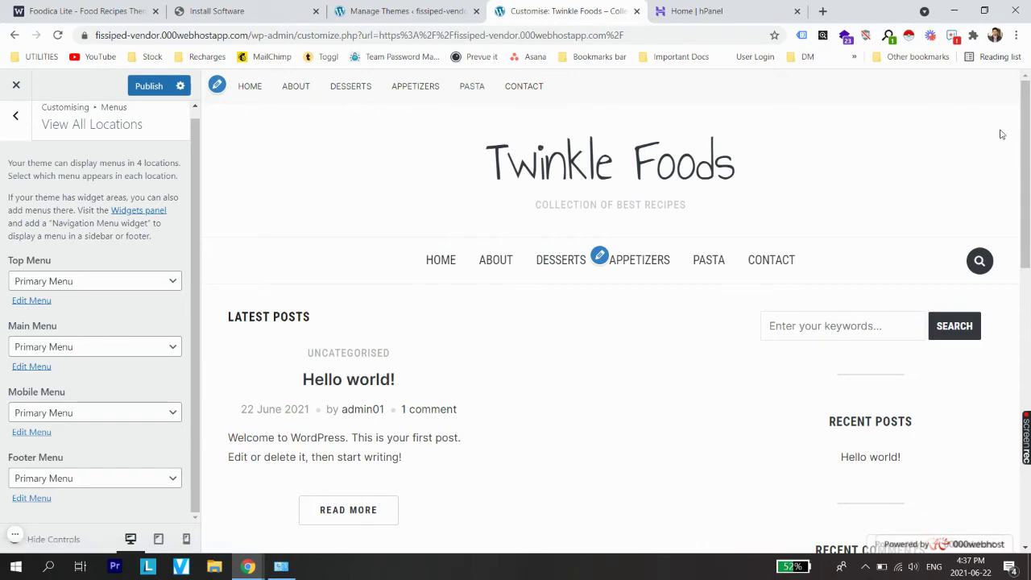
{"action": "left_click_drag", "start_coordinate": [1021, 143], "coordinate": [1021, 417]}
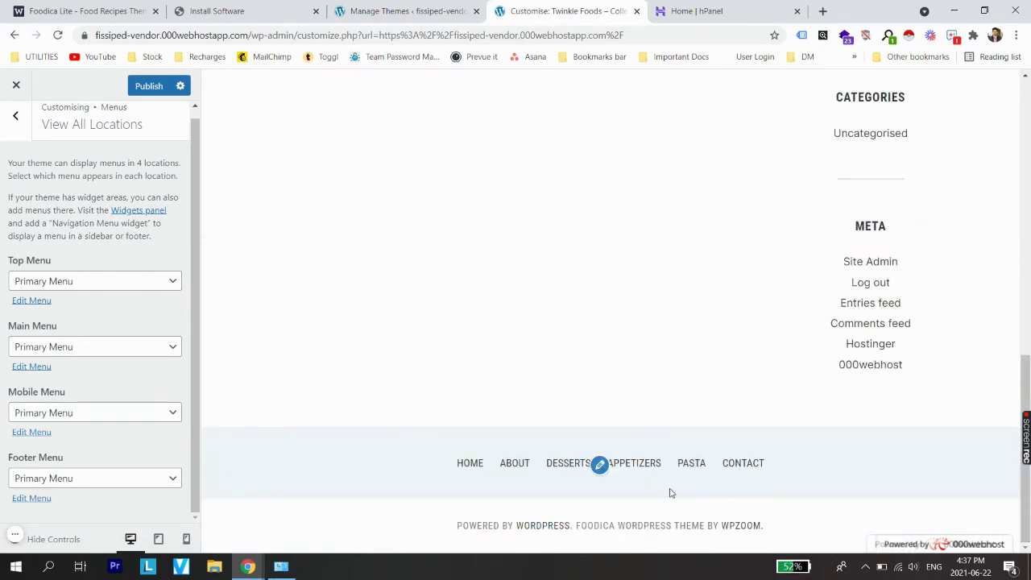
{"action": "left_click_drag", "start_coordinate": [1020, 397], "coordinate": [1020, 121]}
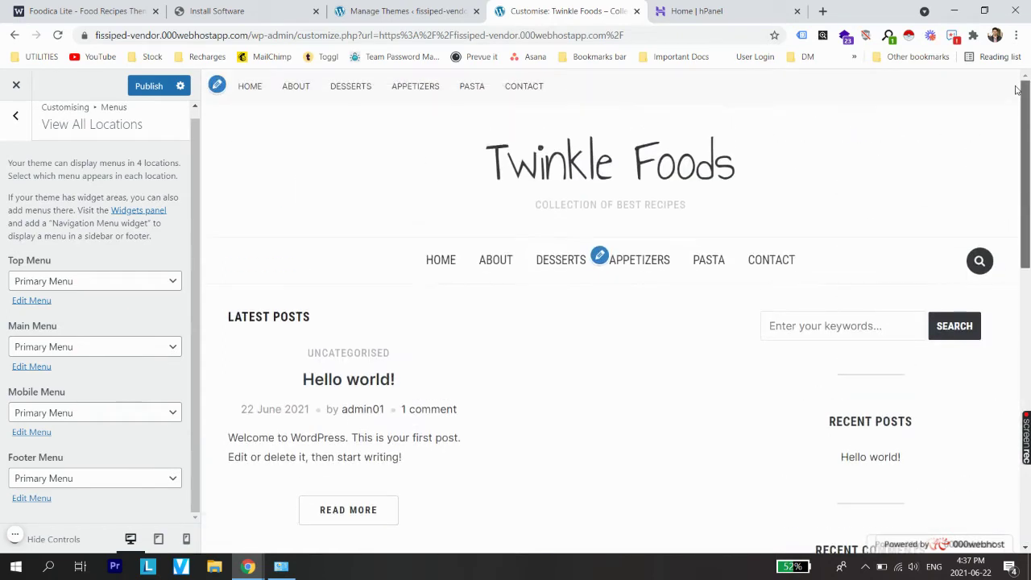
{"action": "scroll", "coordinate": [42, 427], "scroll_direction": "up", "scroll_amount": 1}
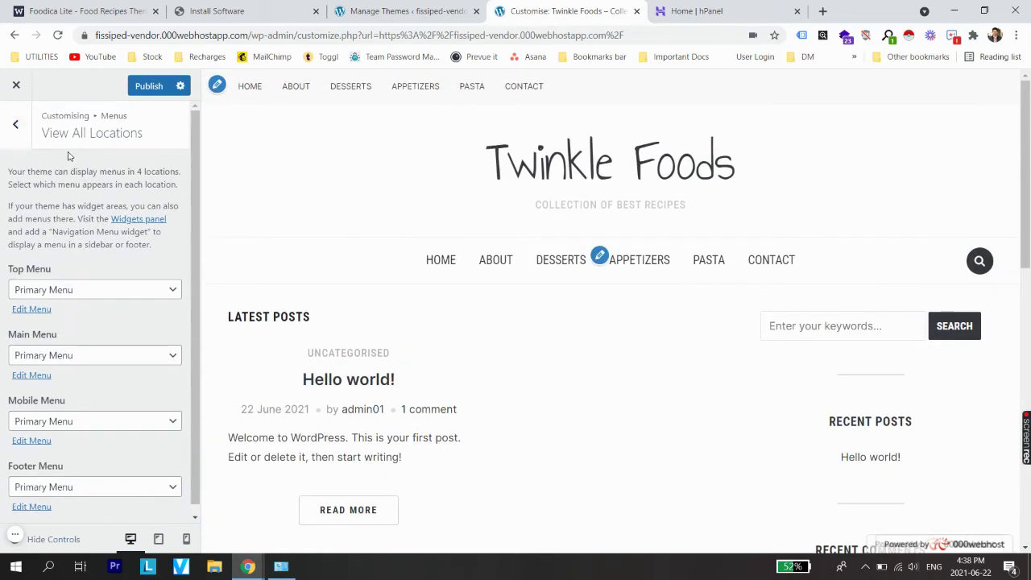
{"action": "left_click", "coordinate": [16, 128]}
{"action": "left_click", "coordinate": [17, 127]}
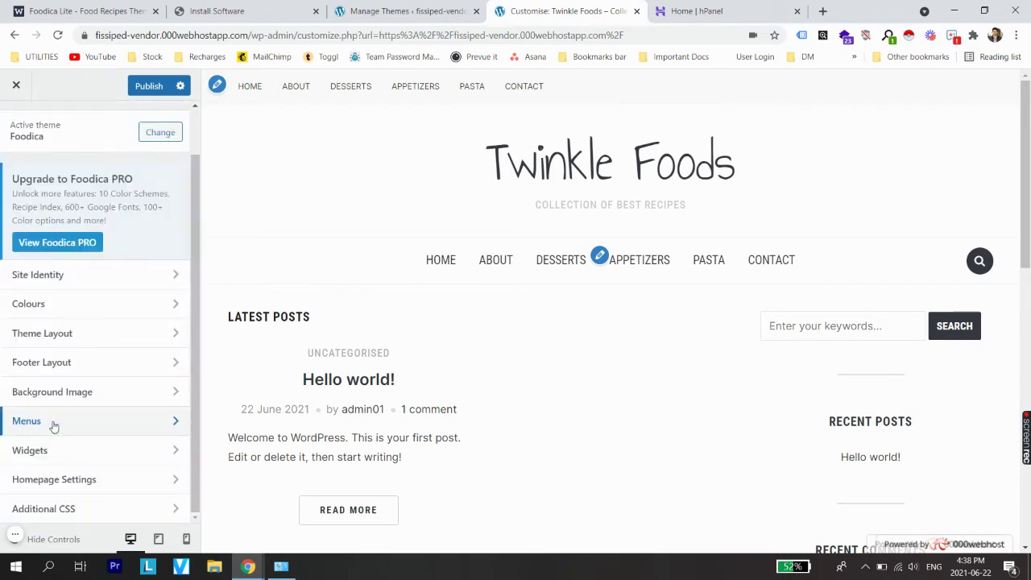
{"action": "left_click", "coordinate": [70, 425]}
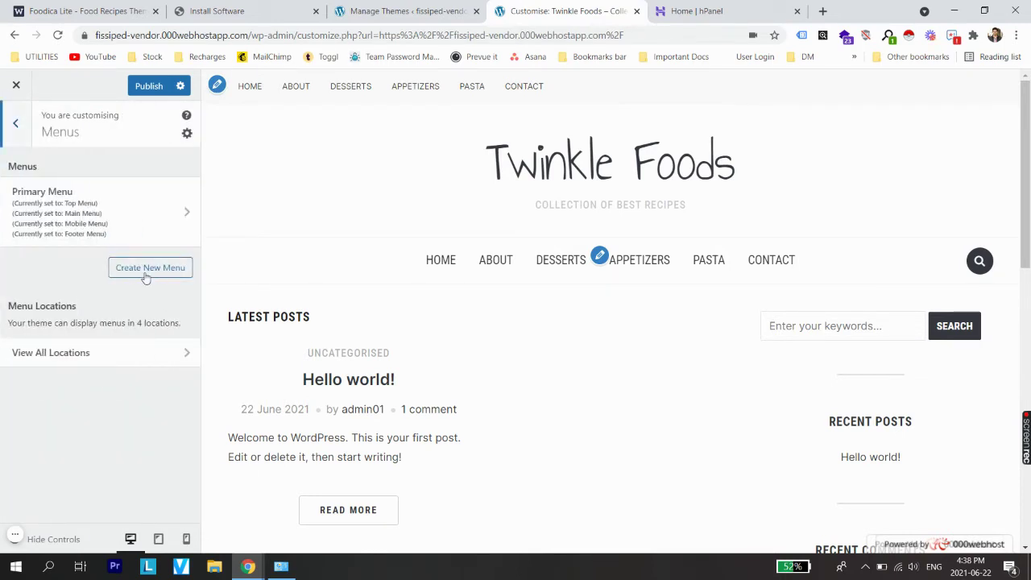
Step: Create a new menu named Top Menu assigned to the Top Menu location
{"action": "left_click", "coordinate": [146, 271]}
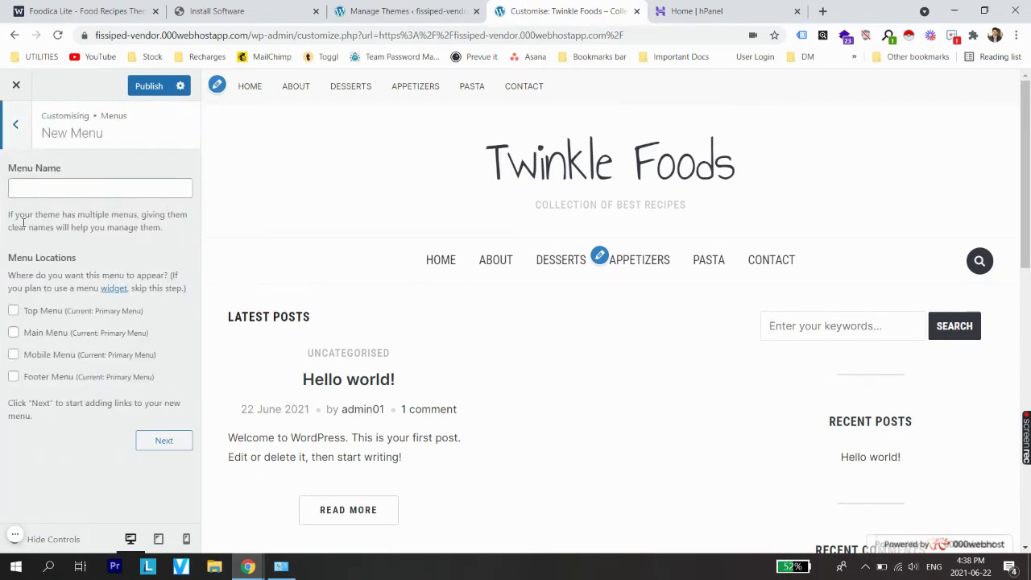
{"action": "left_click", "coordinate": [41, 194]}
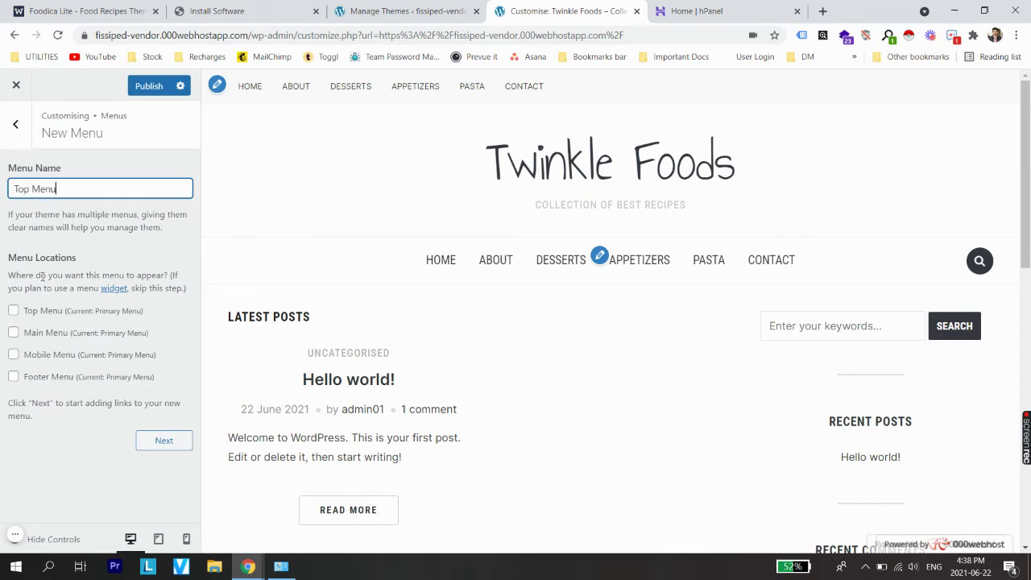
{"action": "left_click", "coordinate": [14, 312]}
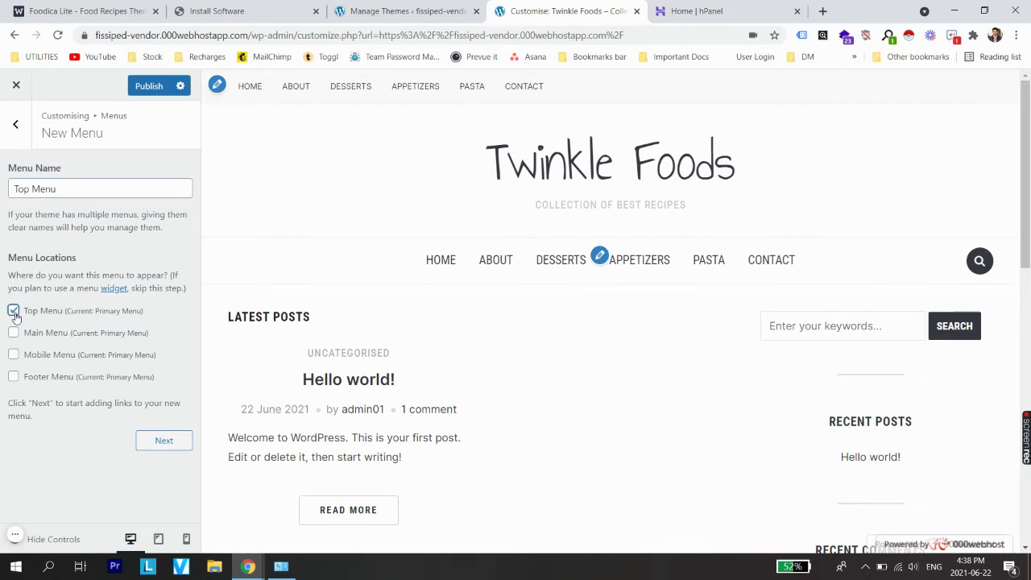
{"action": "left_click", "coordinate": [164, 442]}
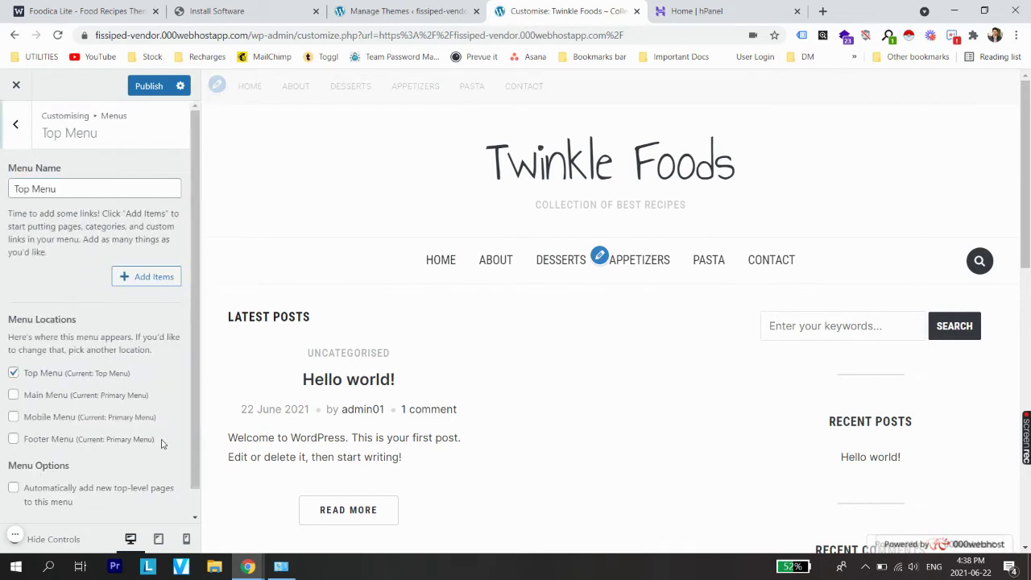
Step: Add About, Sample Page and Contact to Top Menu, matching the Foodica Lite demo
{"action": "left_click", "coordinate": [138, 280]}
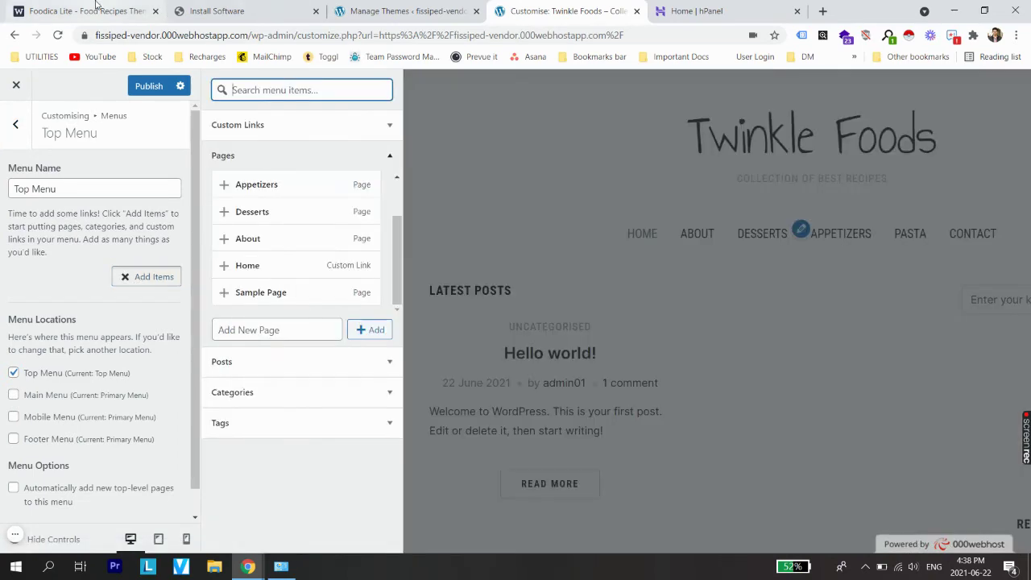
{"action": "left_click", "coordinate": [95, 6]}
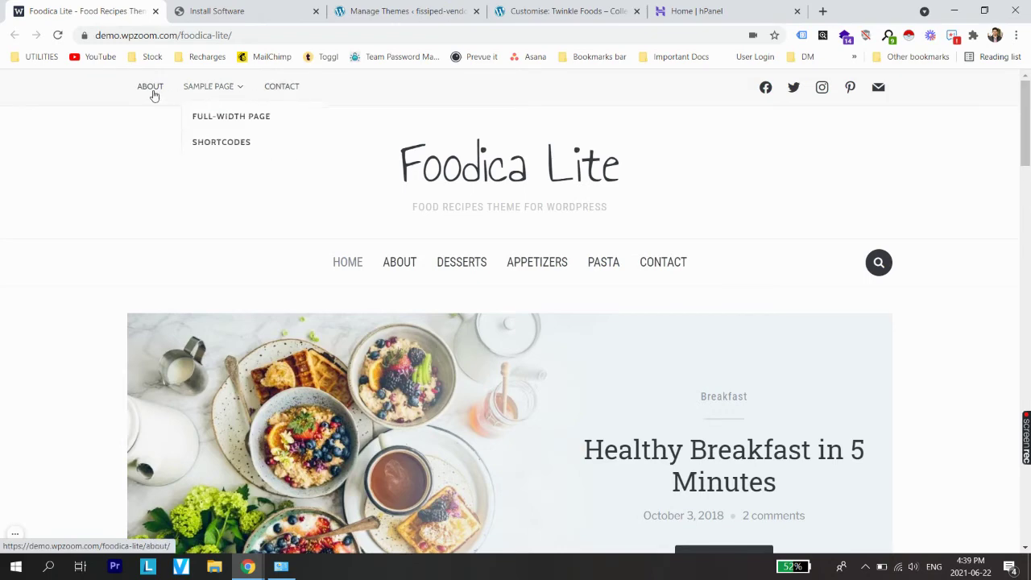
{"action": "mouse_move", "coordinate": [239, 97]}
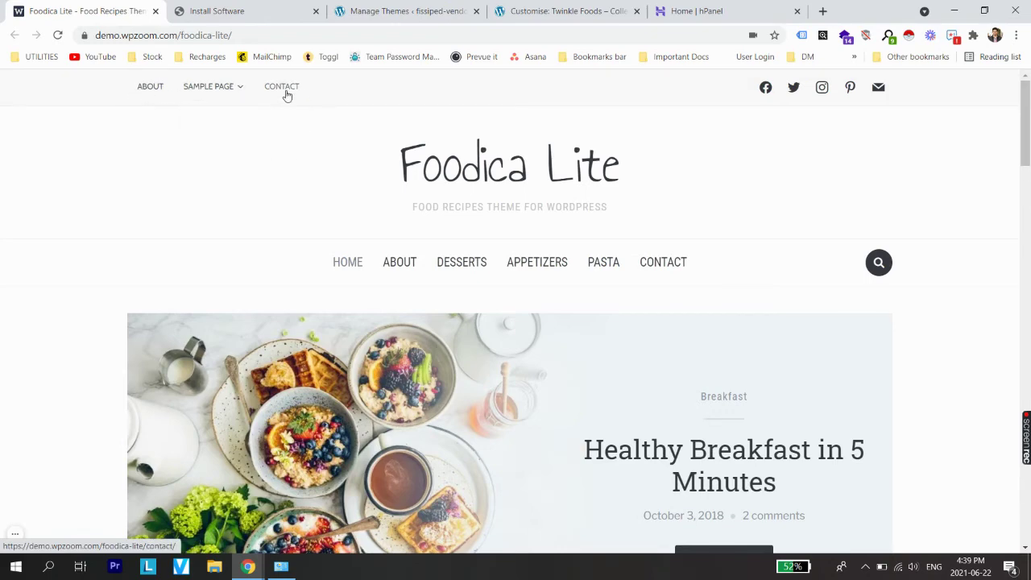
{"action": "left_click", "coordinate": [568, 10]}
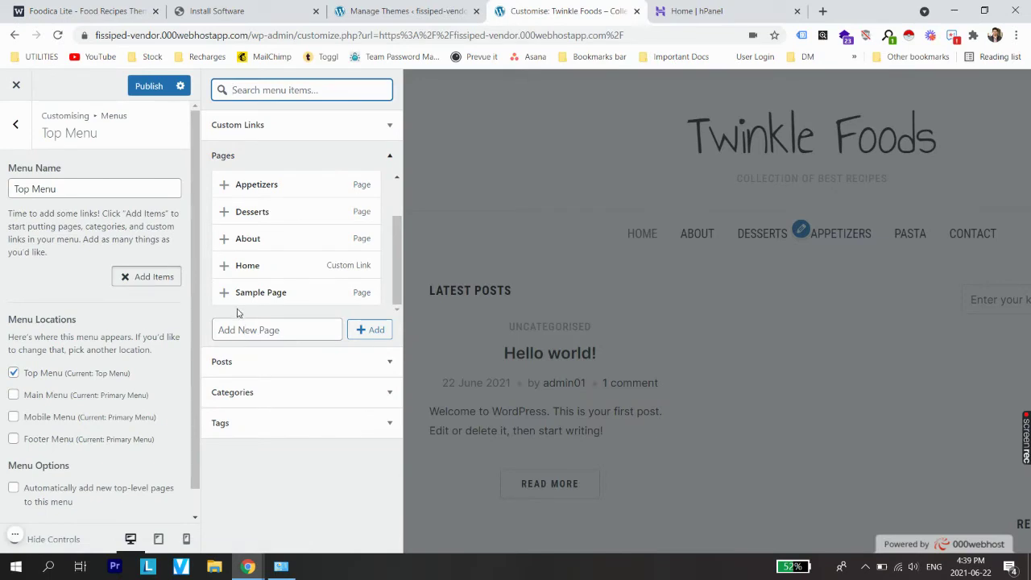
{"action": "left_click", "coordinate": [241, 238]}
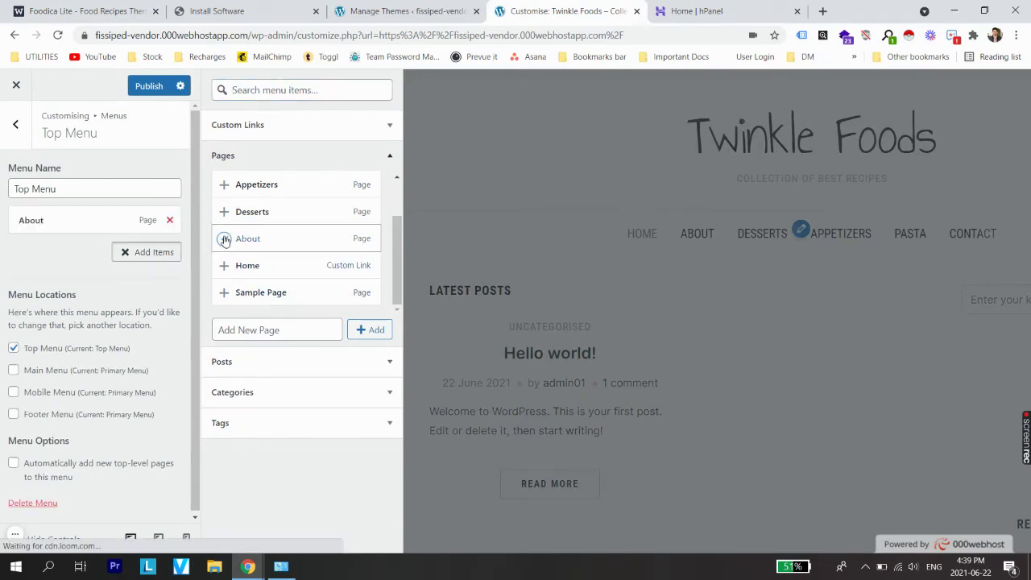
{"action": "left_click", "coordinate": [223, 292]}
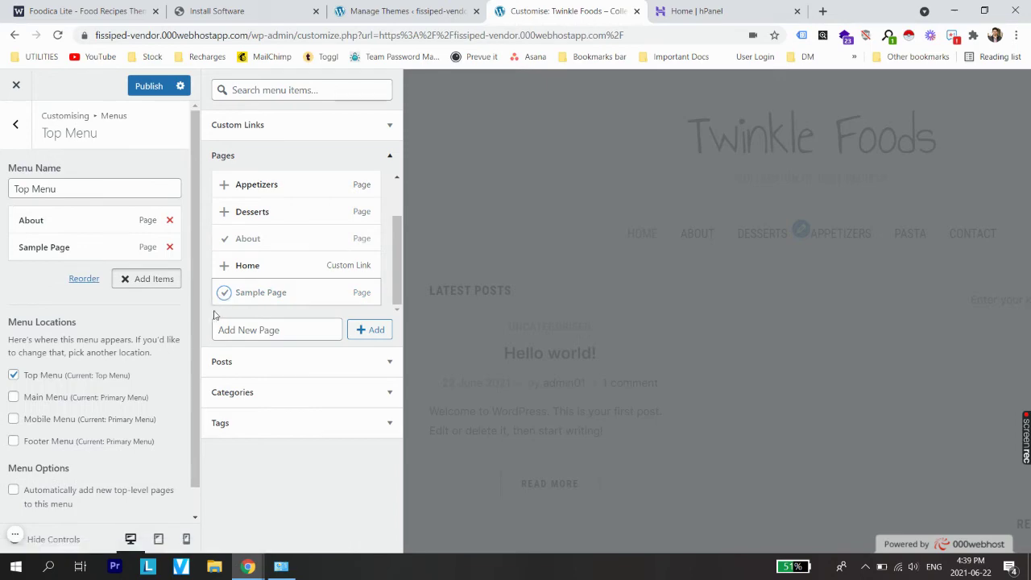
{"action": "left_click", "coordinate": [101, 11]}
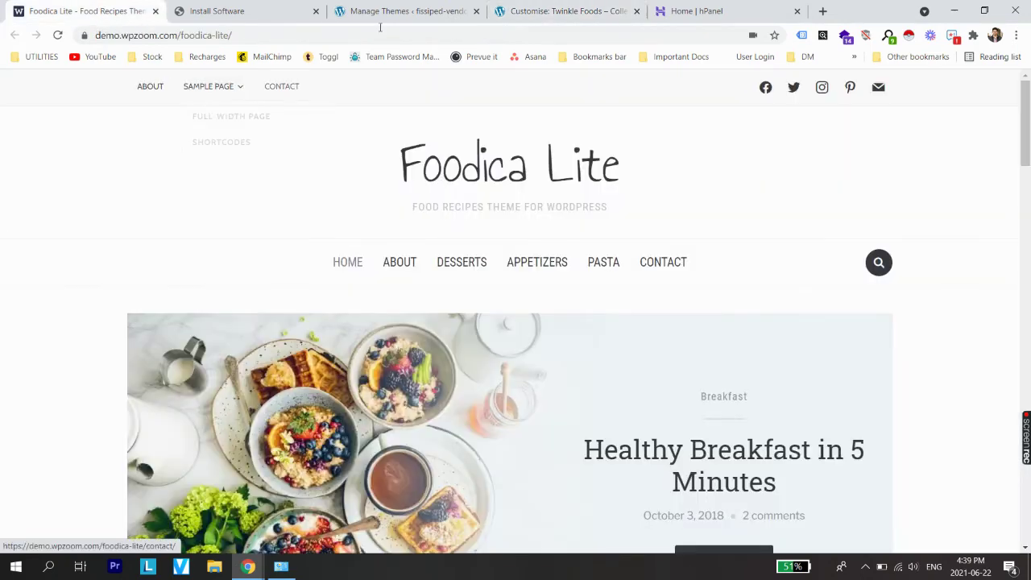
{"action": "left_click", "coordinate": [564, 10]}
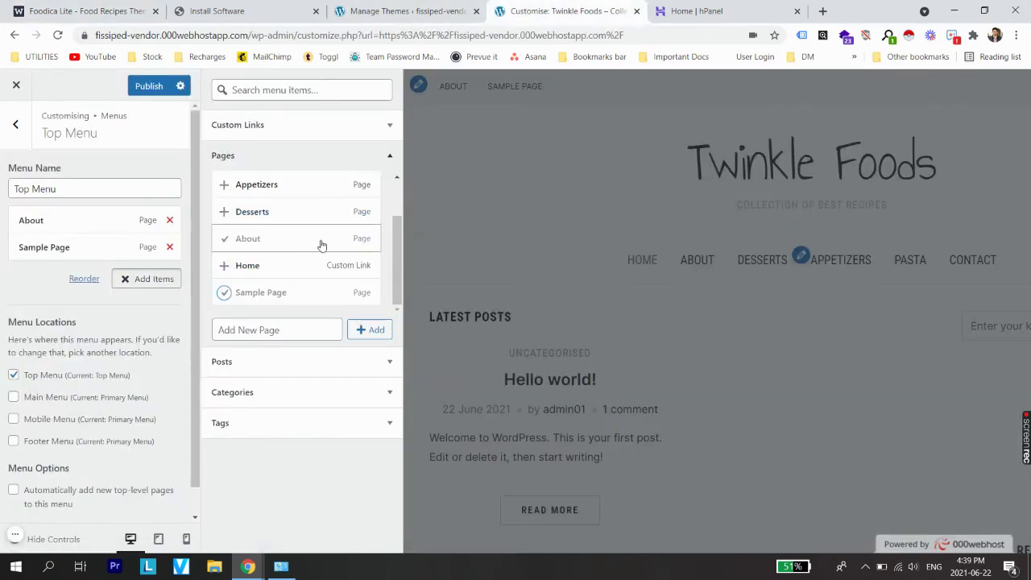
{"action": "scroll", "coordinate": [320, 245], "scroll_direction": "up", "scroll_amount": 2}
{"action": "left_click", "coordinate": [225, 186]}
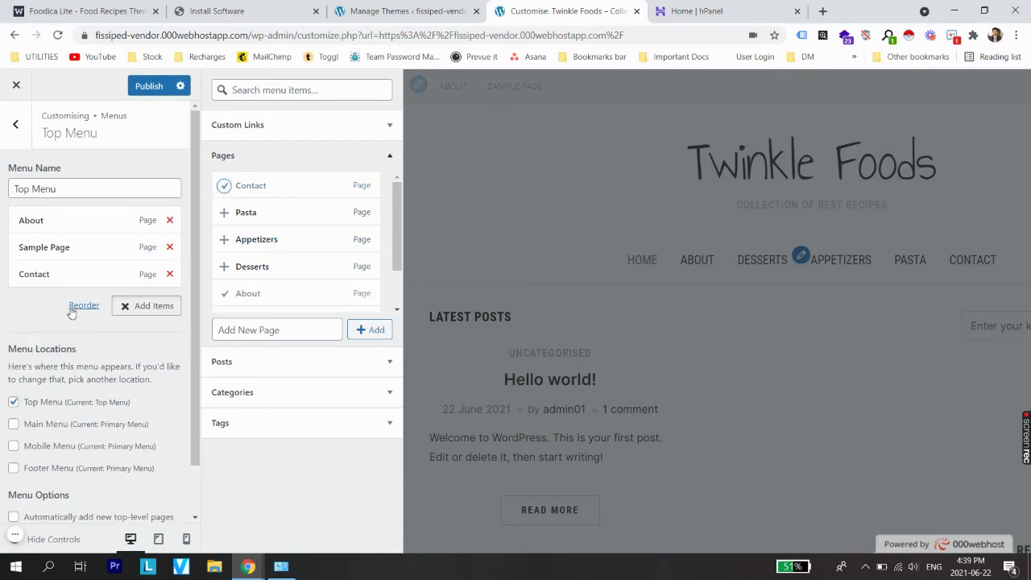
{"action": "left_click", "coordinate": [16, 126]}
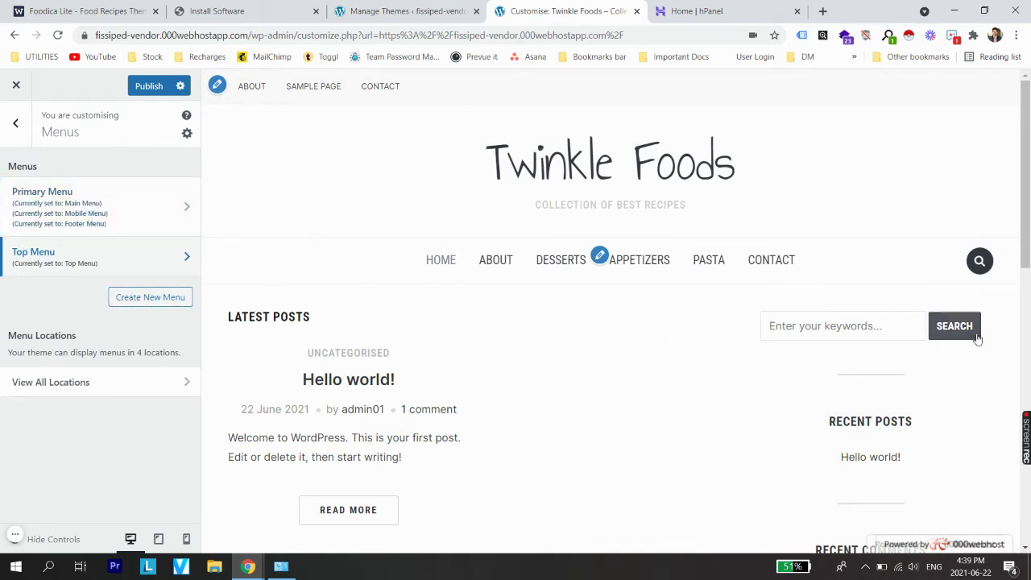
Step: Create another new menu named Footer Menu, placed in the Footer Menu location
{"action": "scroll", "coordinate": [934, 387], "scroll_direction": "down", "scroll_amount": 10}
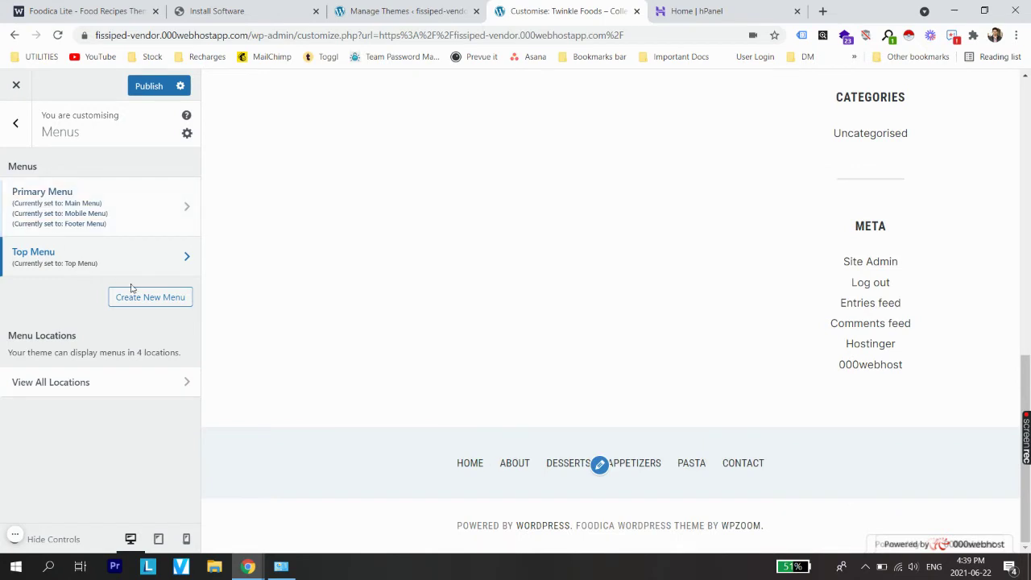
{"action": "left_click", "coordinate": [134, 297]}
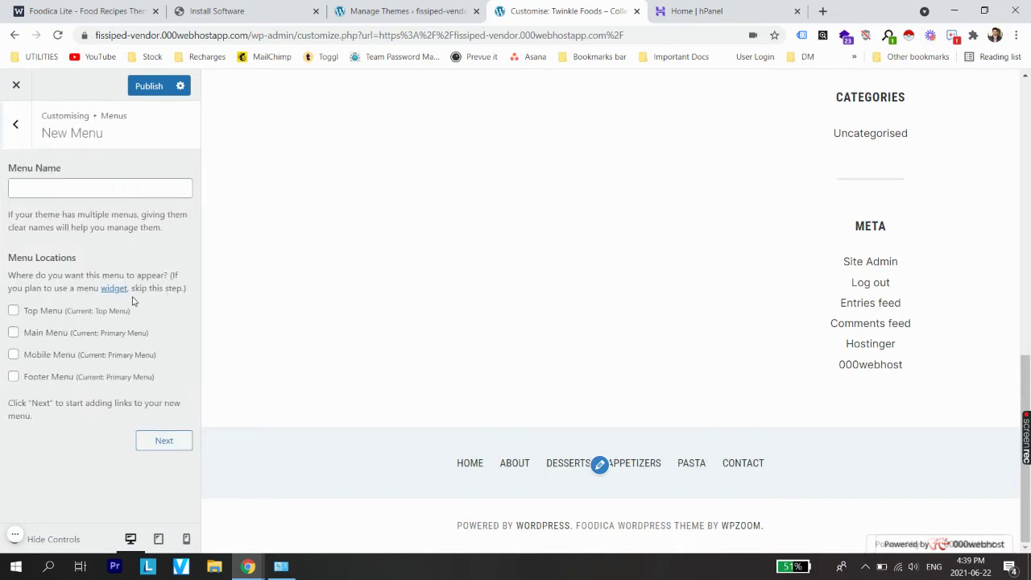
{"action": "left_click", "coordinate": [35, 188]}
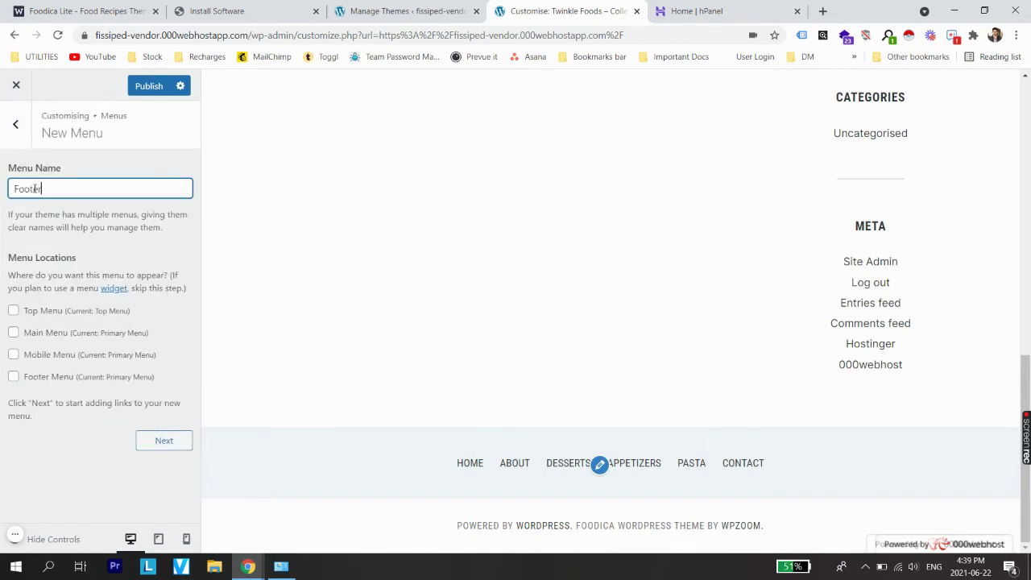
{"action": "left_click", "coordinate": [13, 378]}
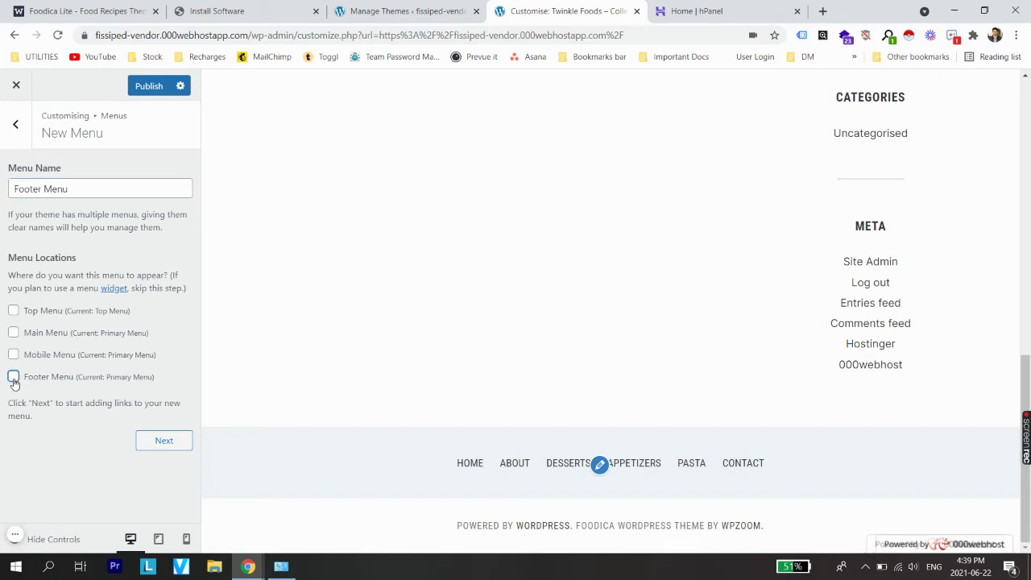
{"action": "left_click", "coordinate": [166, 448]}
Step: Add Home and About to the Footer Menu, following the demo's footer links
{"action": "left_click", "coordinate": [71, 5]}
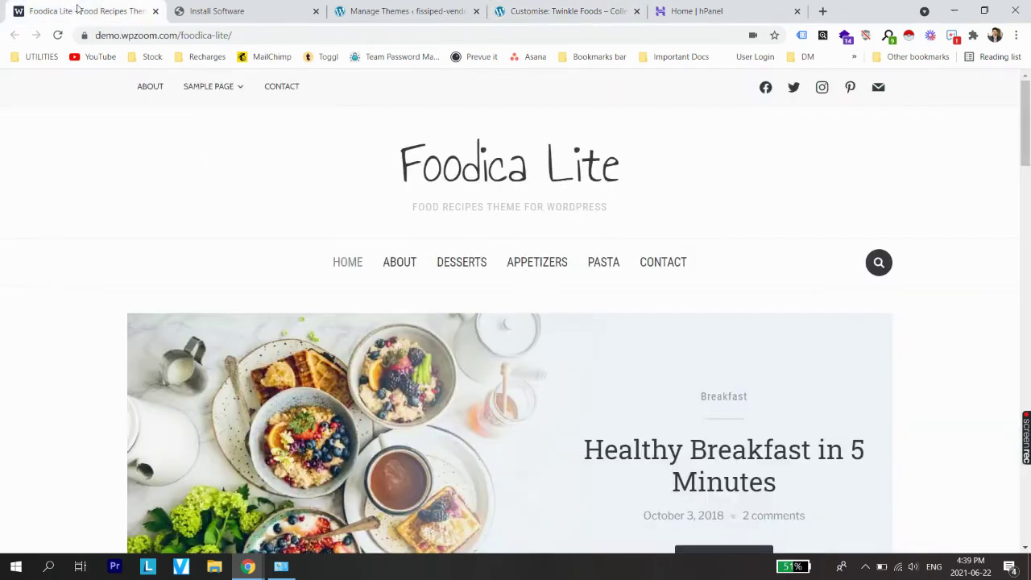
{"action": "scroll", "coordinate": [771, 215], "scroll_direction": "down", "scroll_amount": 15}
{"action": "scroll", "coordinate": [747, 484], "scroll_direction": "down", "scroll_amount": 5}
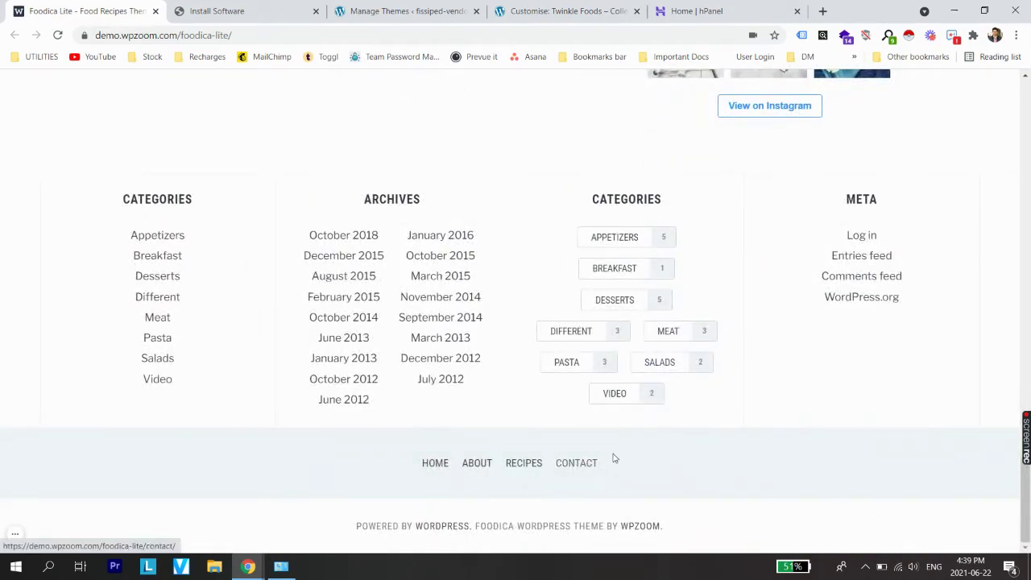
{"action": "left_click", "coordinate": [570, 10]}
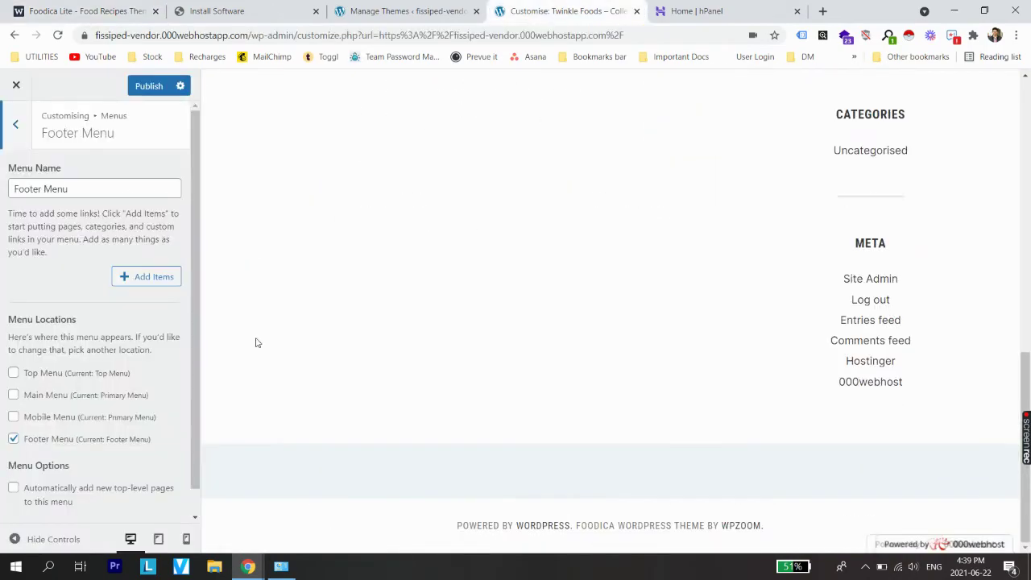
{"action": "left_click", "coordinate": [138, 278]}
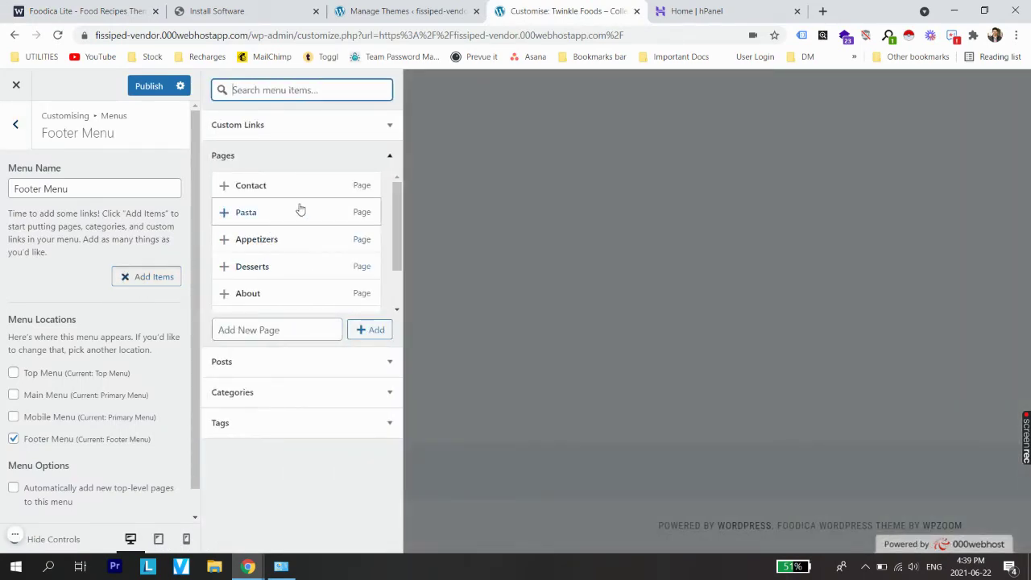
{"action": "scroll", "coordinate": [294, 234], "scroll_direction": "down", "scroll_amount": 1}
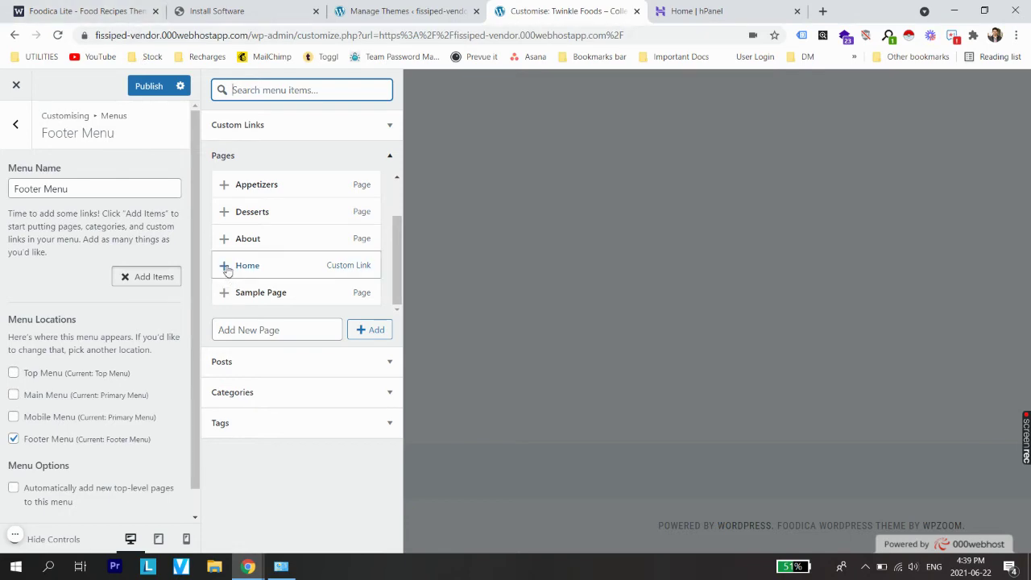
{"action": "left_click", "coordinate": [225, 266]}
{"action": "left_click", "coordinate": [89, 11]}
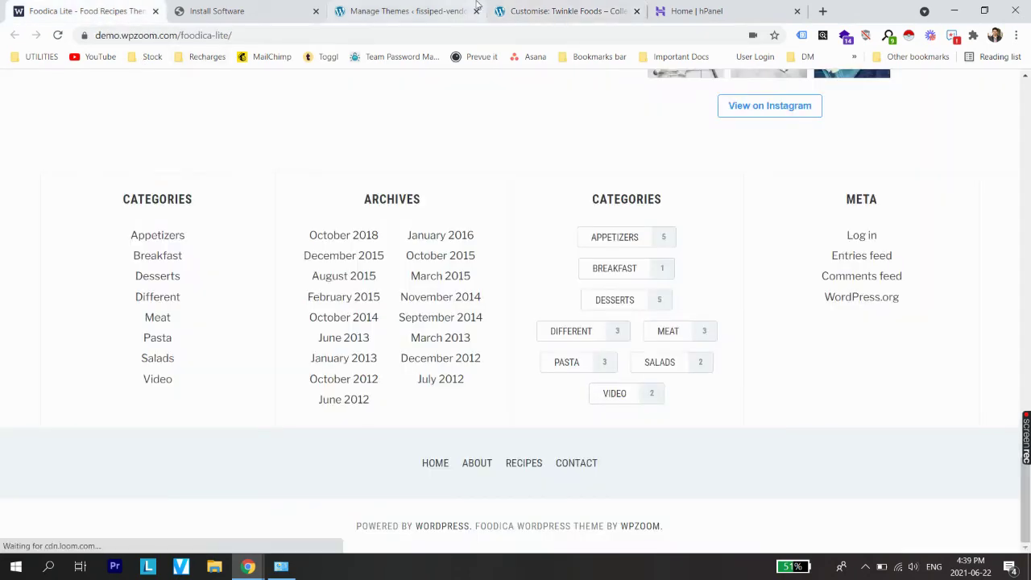
{"action": "left_click", "coordinate": [516, 10]}
{"action": "left_click", "coordinate": [224, 240]}
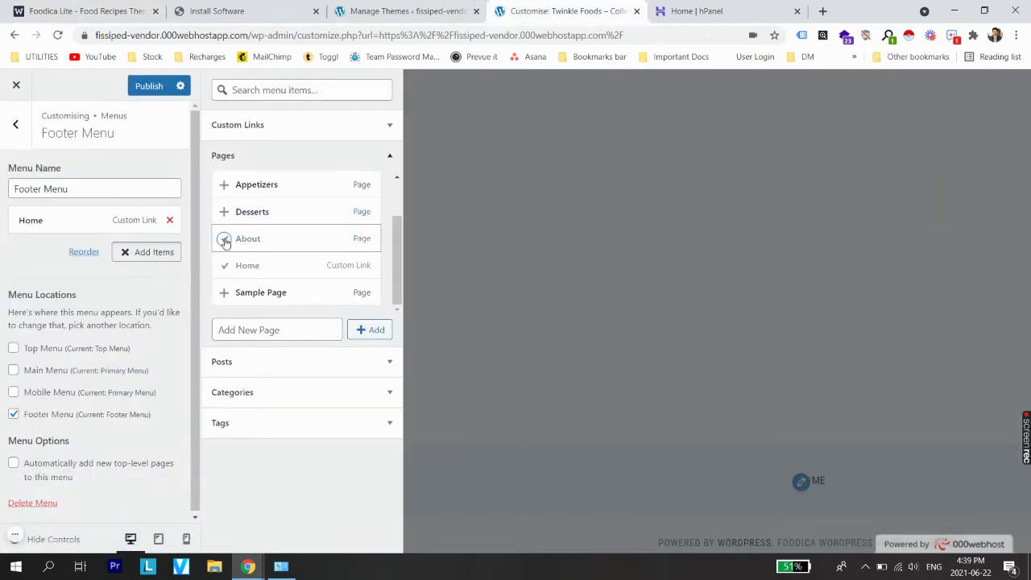
Step: Create a new Recipes page in the Footer Menu, then add Contact
{"action": "scroll", "coordinate": [279, 256], "scroll_direction": "up", "scroll_amount": 2}
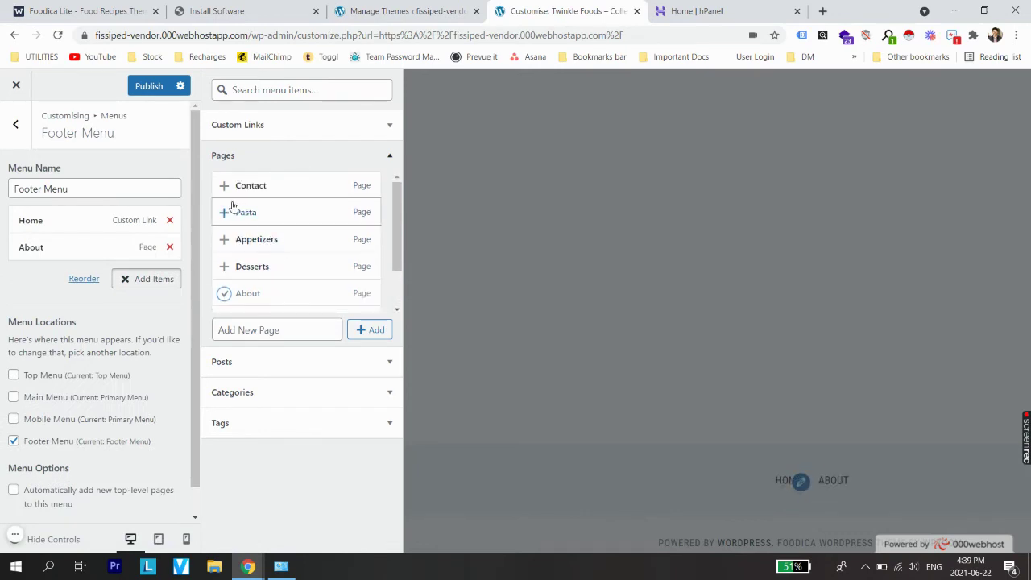
{"action": "scroll", "coordinate": [265, 244], "scroll_direction": "down", "scroll_amount": 3}
{"action": "scroll", "coordinate": [272, 260], "scroll_direction": "up", "scroll_amount": 3}
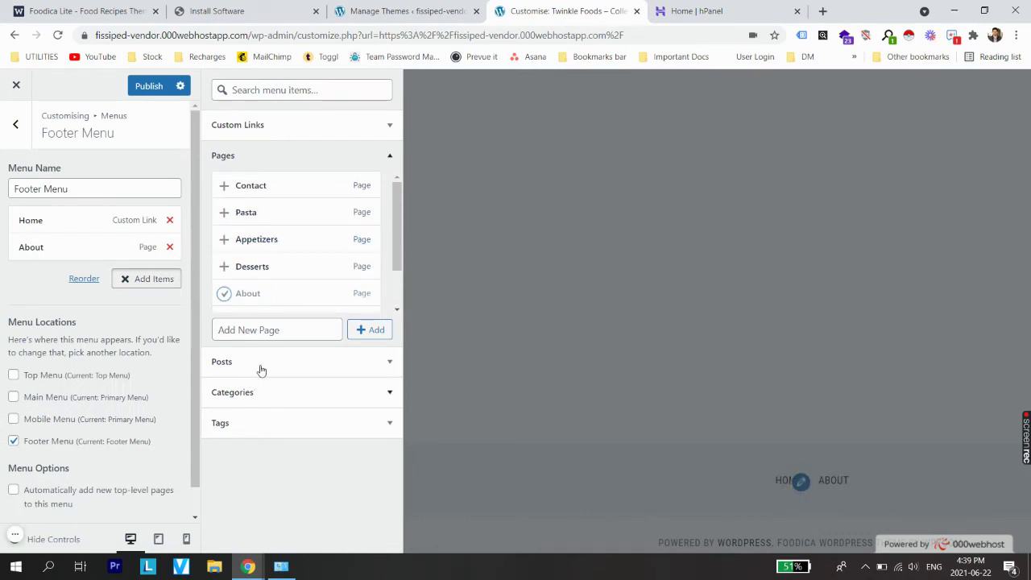
{"action": "left_click", "coordinate": [246, 330]}
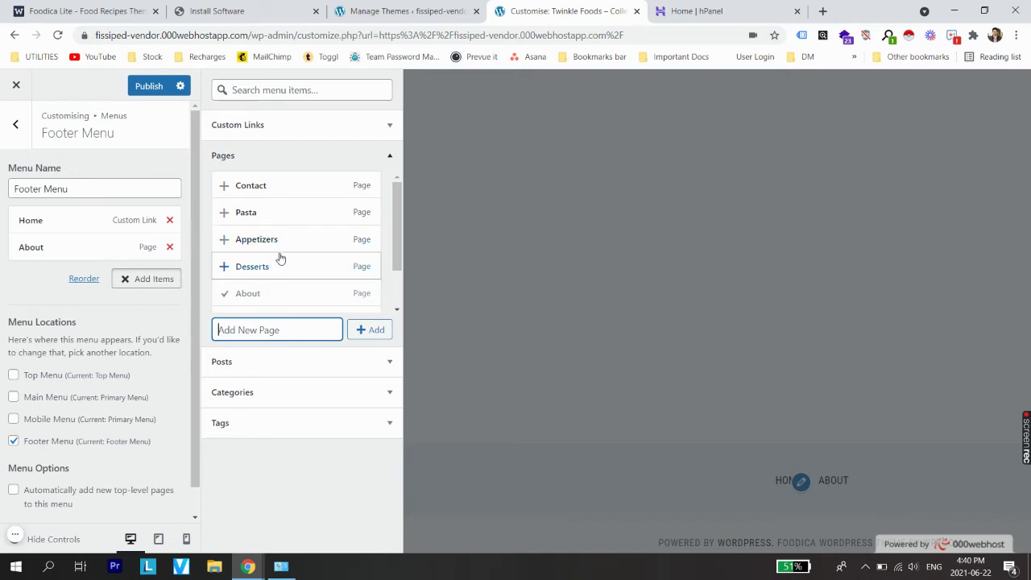
{"action": "type", "text": "Recipes"}
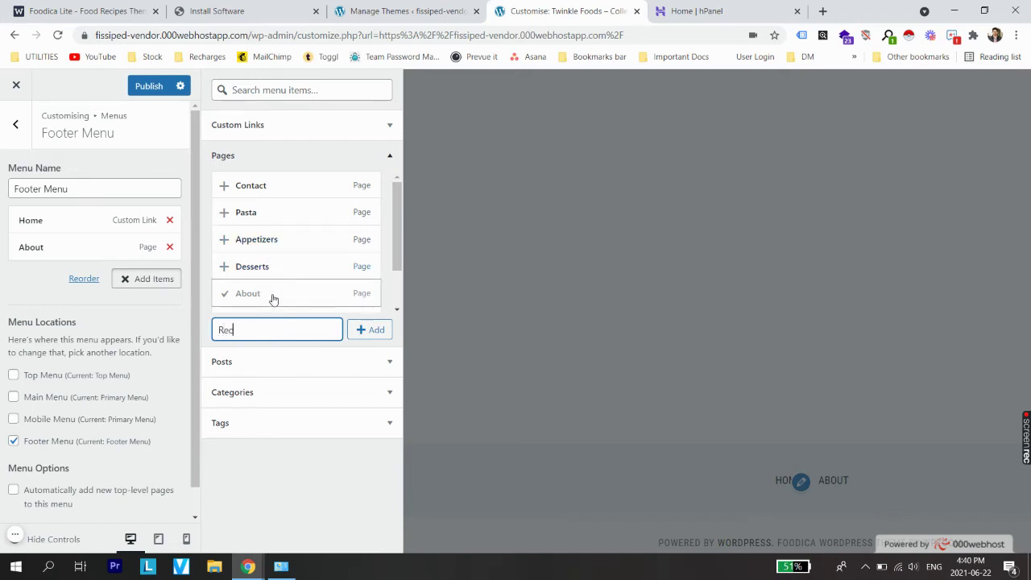
{"action": "left_click", "coordinate": [360, 330]}
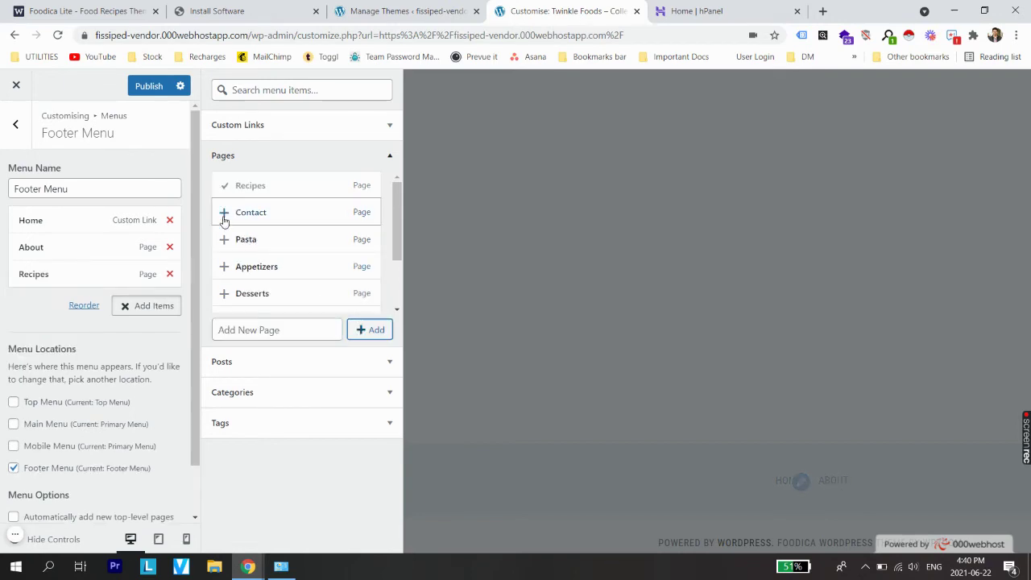
{"action": "left_click", "coordinate": [224, 214]}
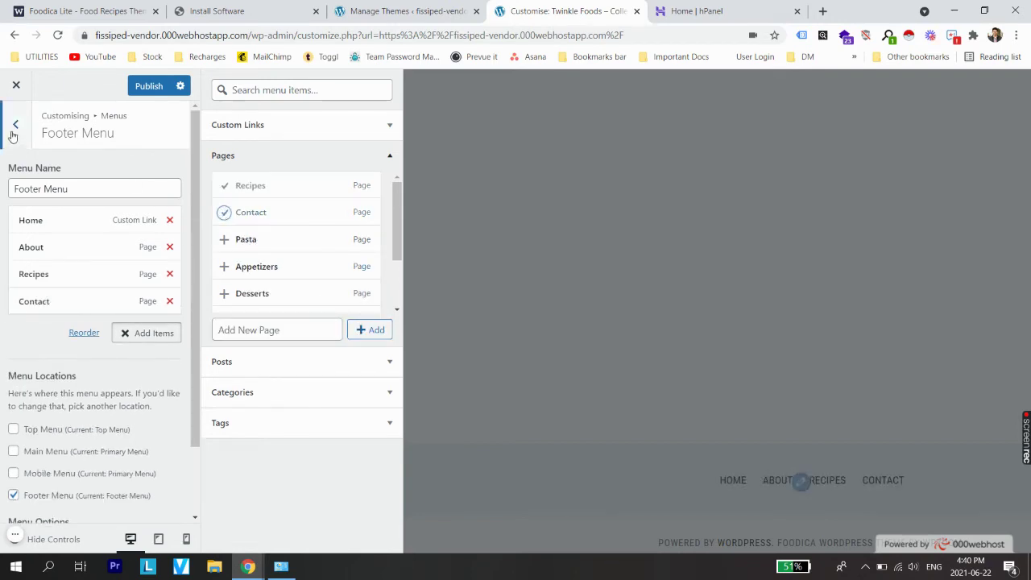
{"action": "left_click", "coordinate": [13, 128]}
Step: Publish the Twinkle Foods menu changes
{"action": "left_click", "coordinate": [145, 88]}
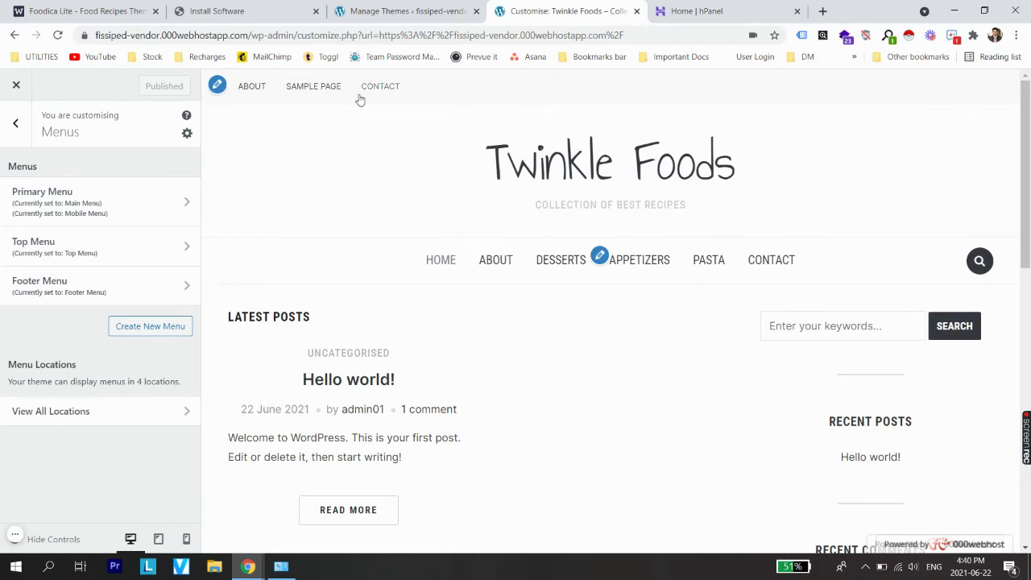
{"action": "scroll", "coordinate": [571, 330], "scroll_direction": "down", "scroll_amount": 9}
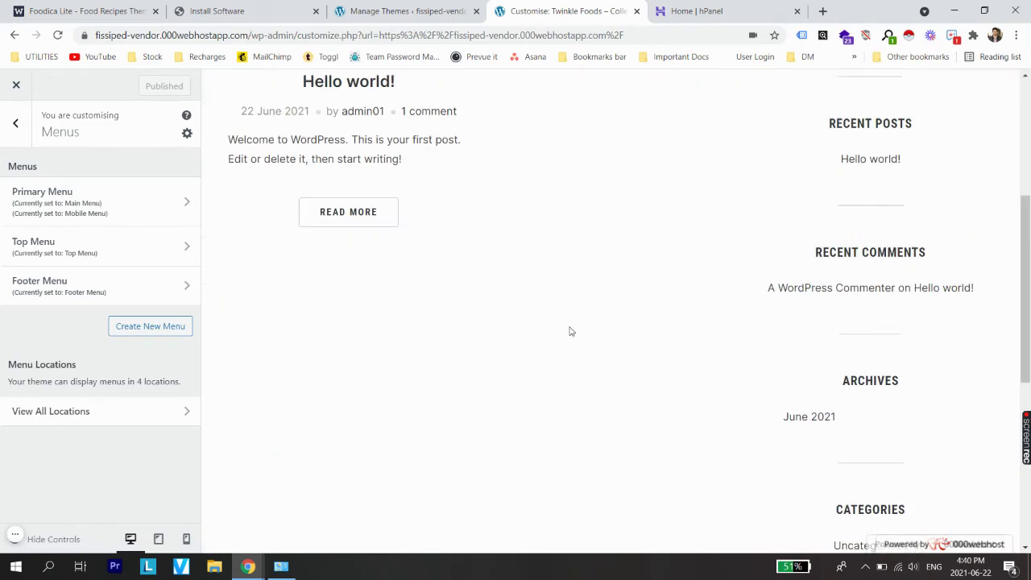
{"action": "scroll", "coordinate": [539, 434], "scroll_direction": "up", "scroll_amount": 10}
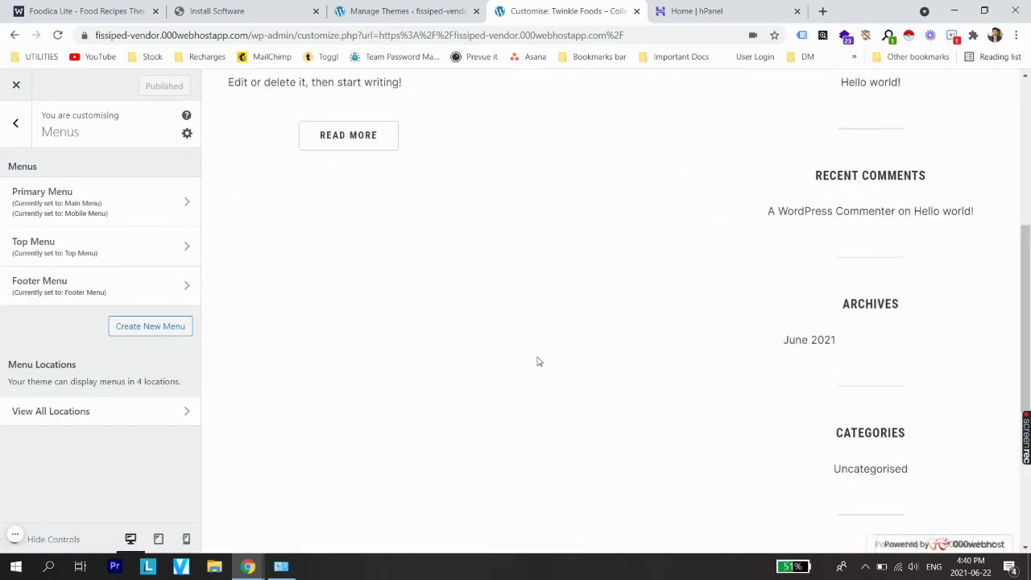
Step: Compare the menus with the Foodica Lite demo, then return to the Customiser's main sections
{"action": "left_click", "coordinate": [89, 12]}
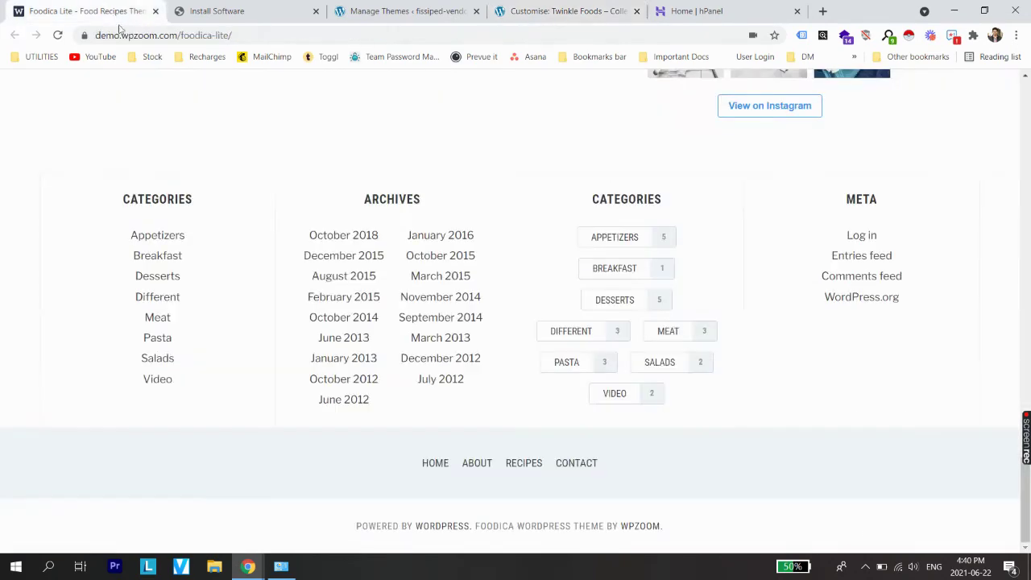
{"action": "scroll", "coordinate": [713, 305], "scroll_direction": "up", "scroll_amount": 10}
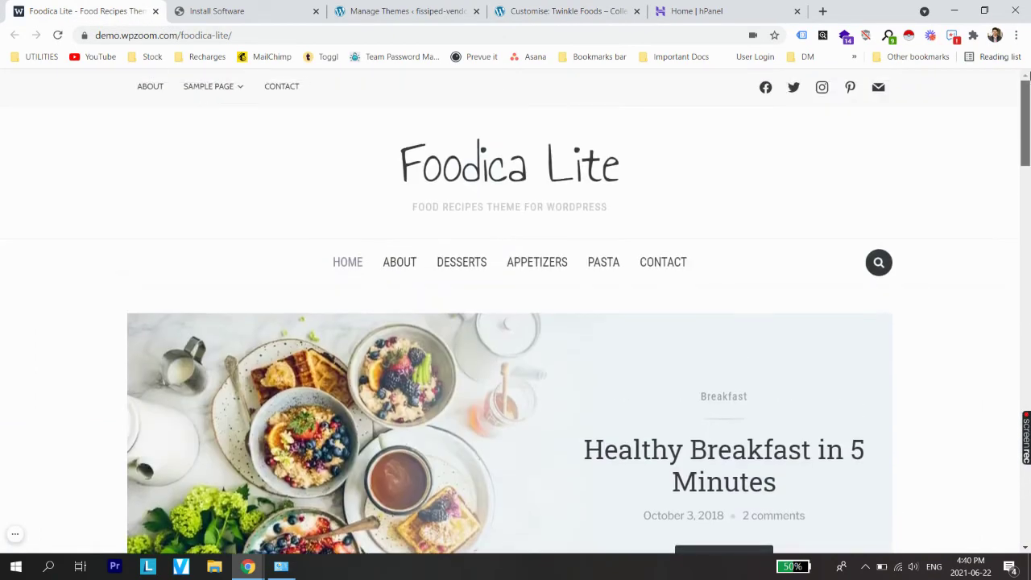
{"action": "mouse_move", "coordinate": [195, 90]}
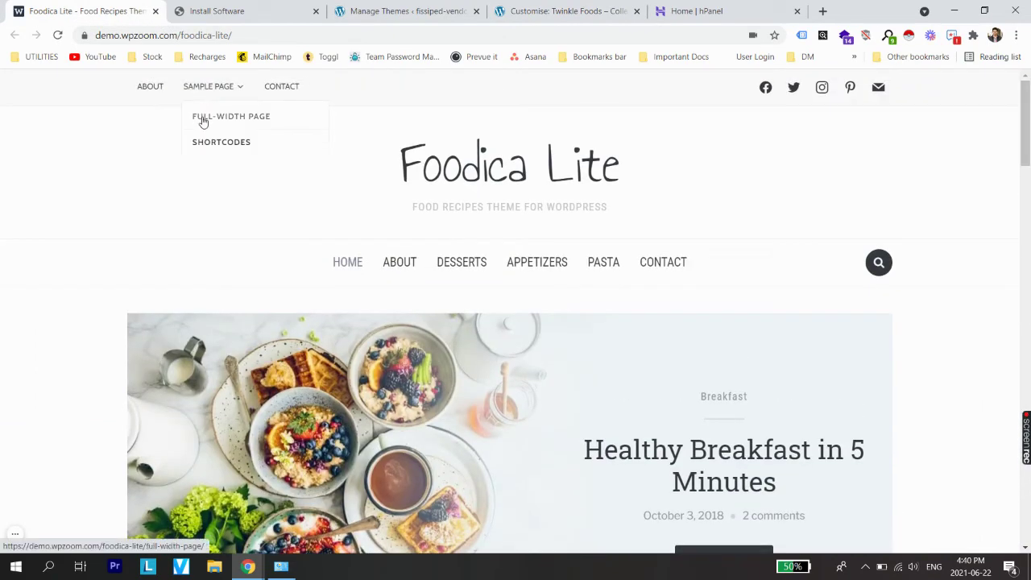
{"action": "left_click", "coordinate": [564, 11]}
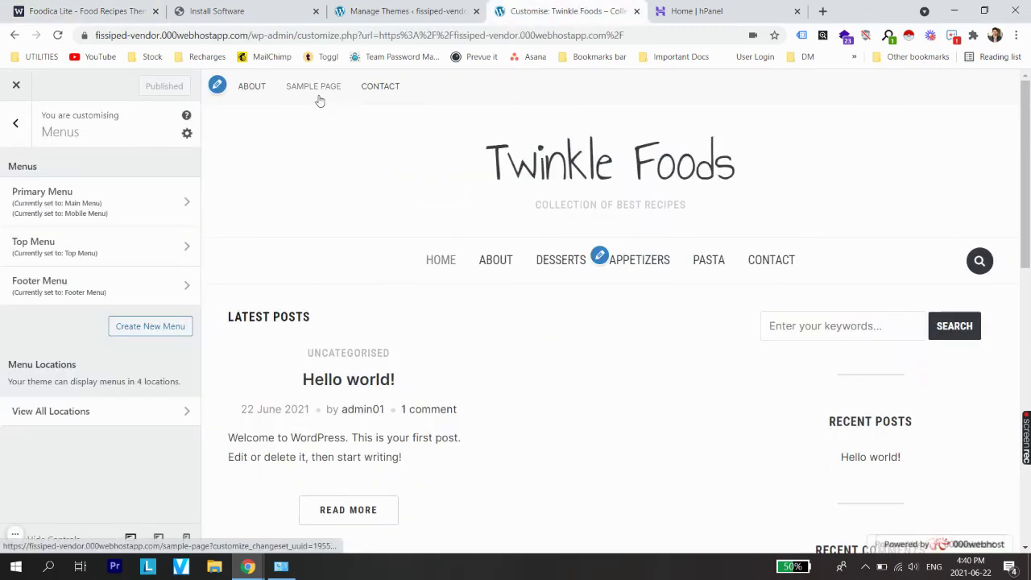
{"action": "left_click", "coordinate": [15, 122]}
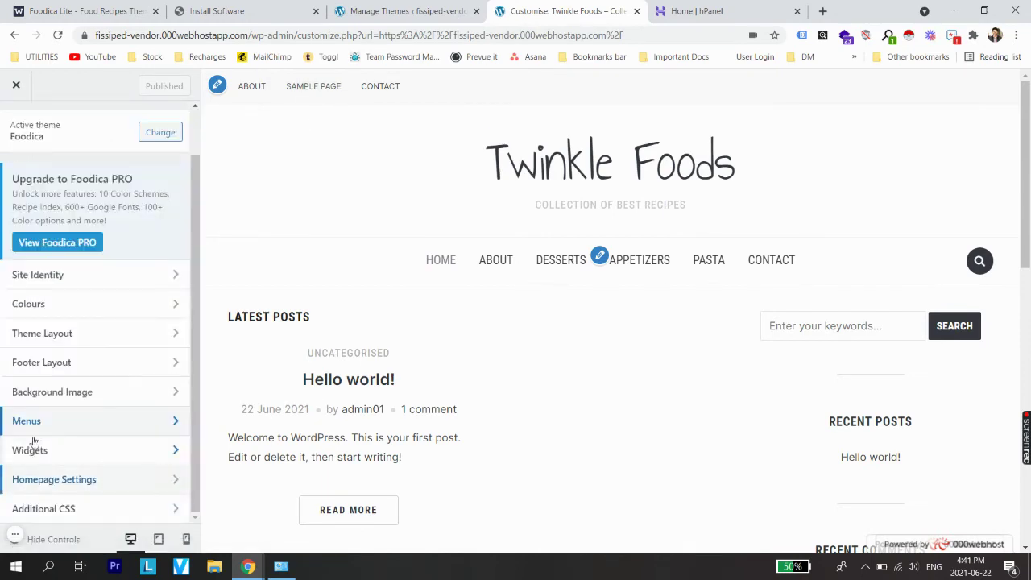
Step: Open Top Menu's add-items list after checking the demo's Sample Page submenu
{"action": "left_click", "coordinate": [27, 420]}
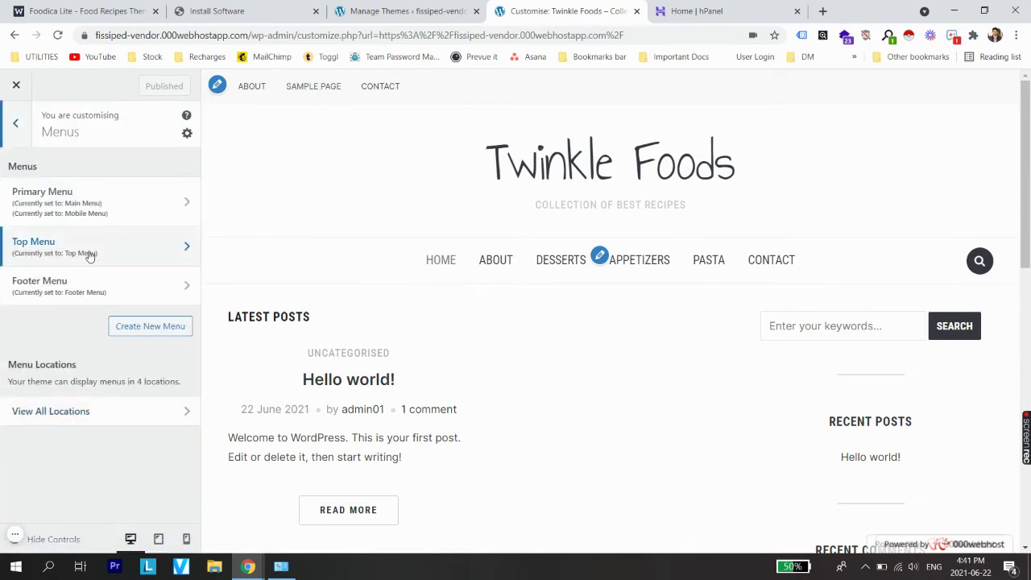
{"action": "left_click", "coordinate": [154, 257]}
{"action": "left_click", "coordinate": [152, 311]}
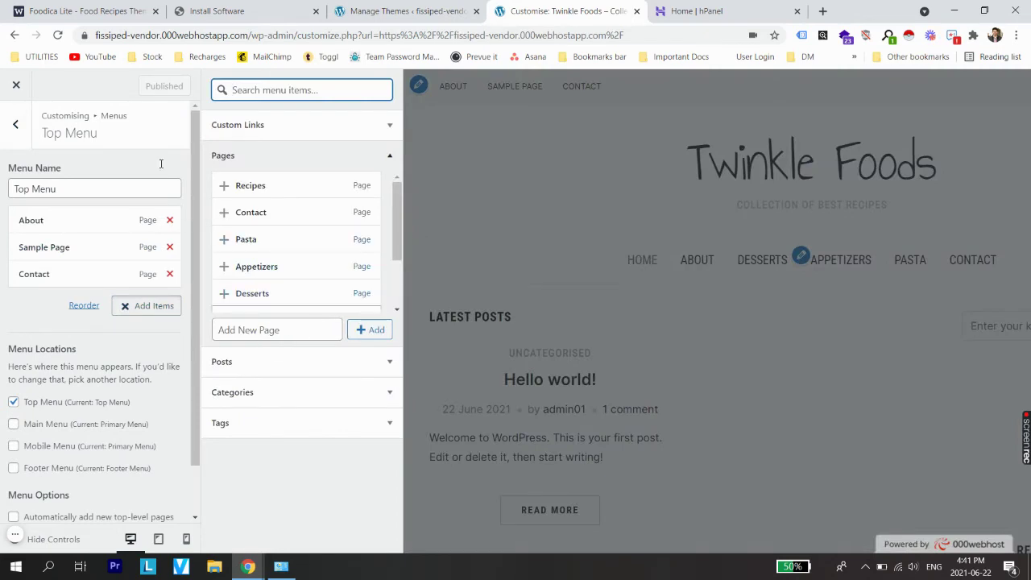
{"action": "left_click", "coordinate": [64, 11]}
{"action": "mouse_move", "coordinate": [226, 94]}
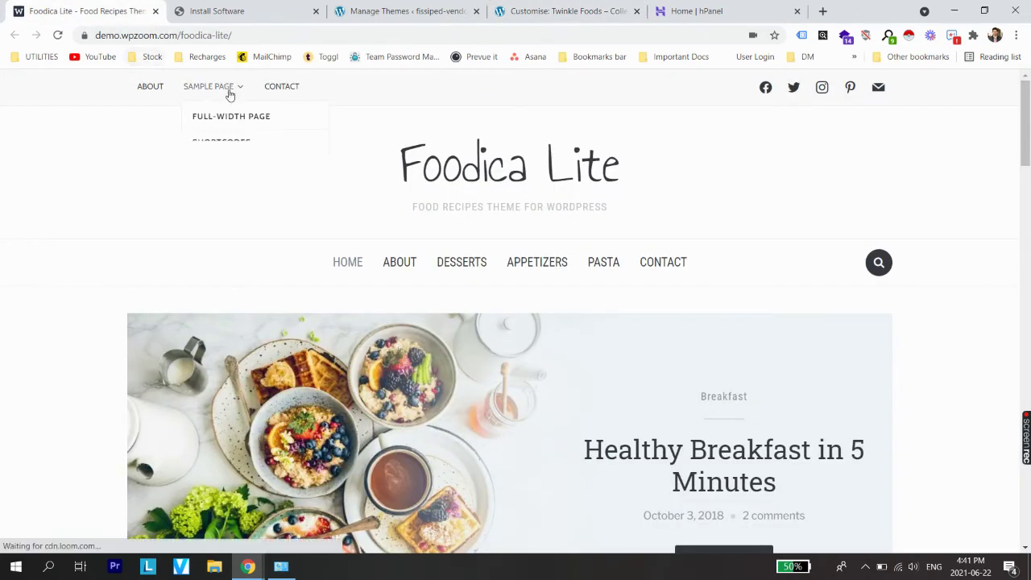
{"action": "left_click", "coordinate": [567, 11]}
{"action": "left_click", "coordinate": [215, 157]}
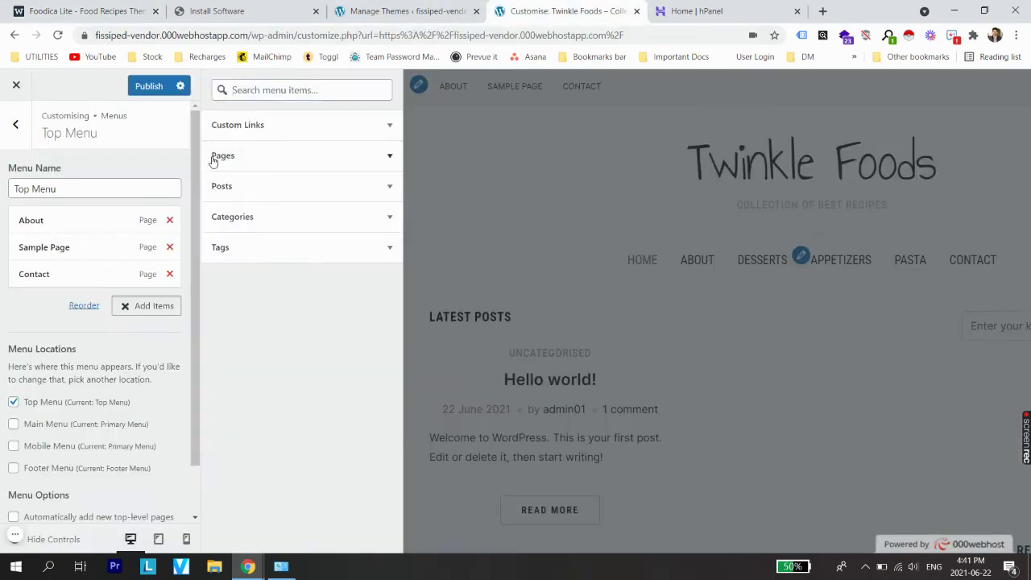
Step: Set up a custom link with text Full-width Page and try adding it
{"action": "left_click", "coordinate": [290, 127]}
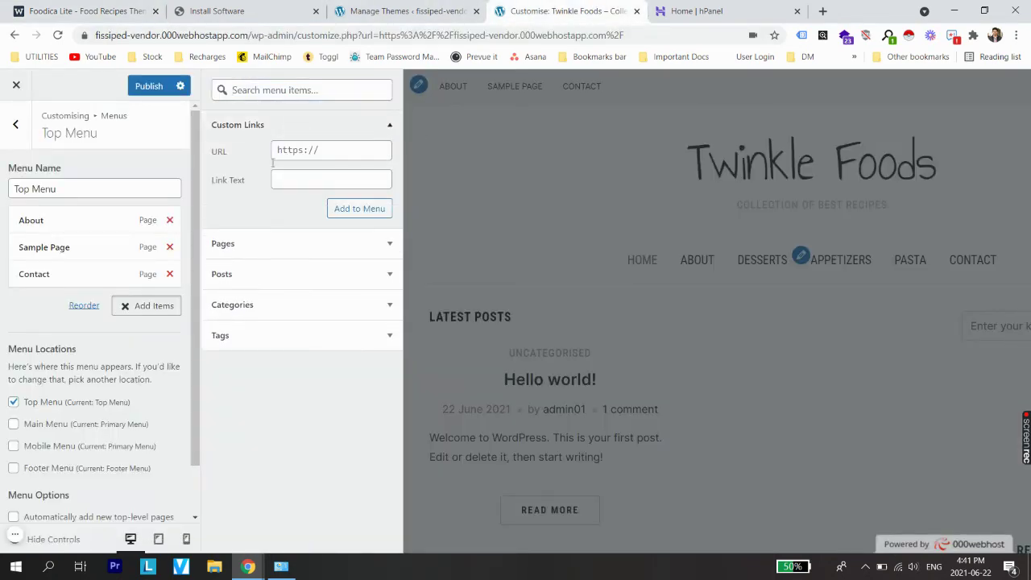
{"action": "left_click", "coordinate": [328, 151]}
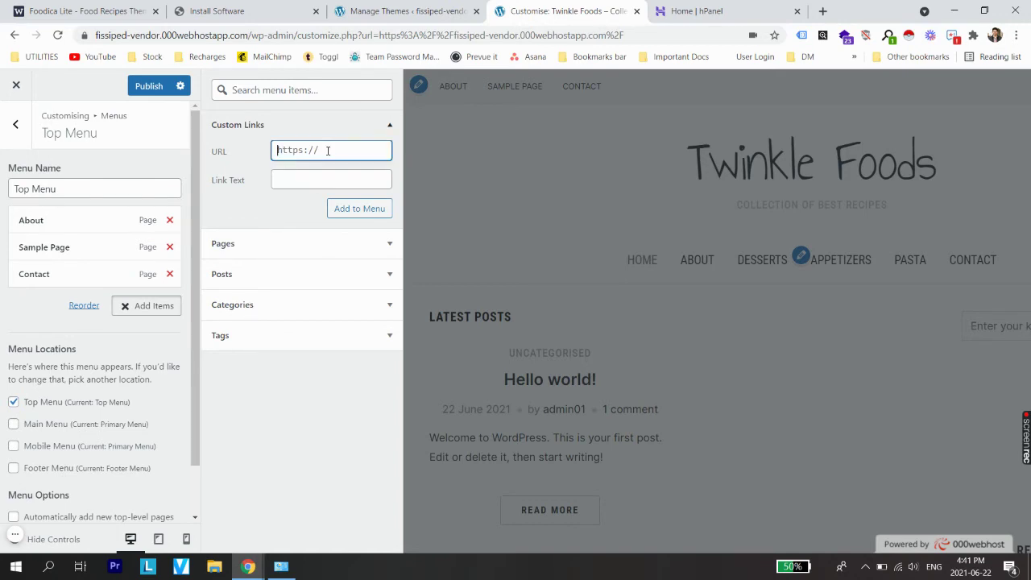
{"action": "left_click", "coordinate": [285, 179]}
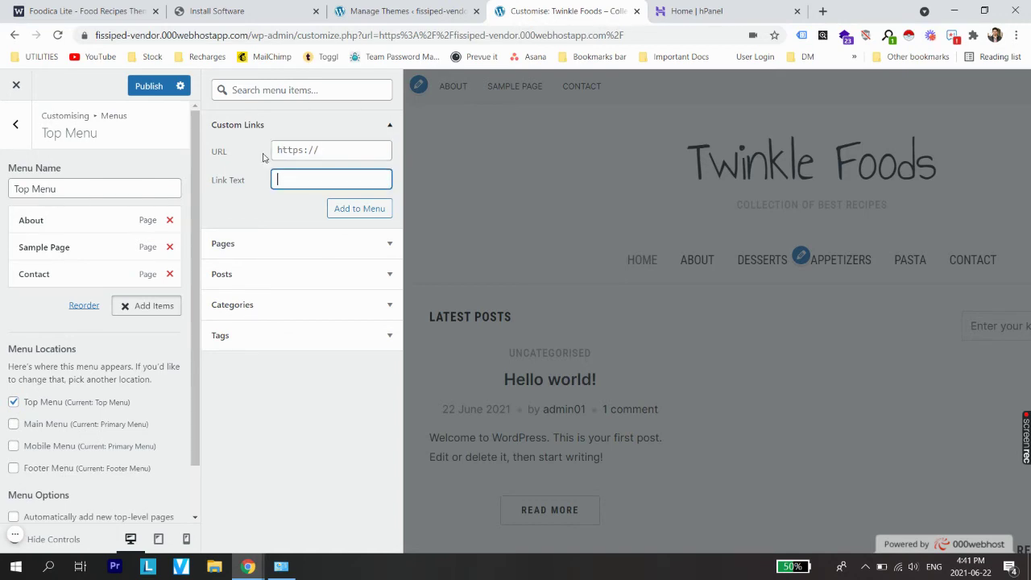
{"action": "left_click", "coordinate": [113, 12]}
{"action": "mouse_move", "coordinate": [228, 87]}
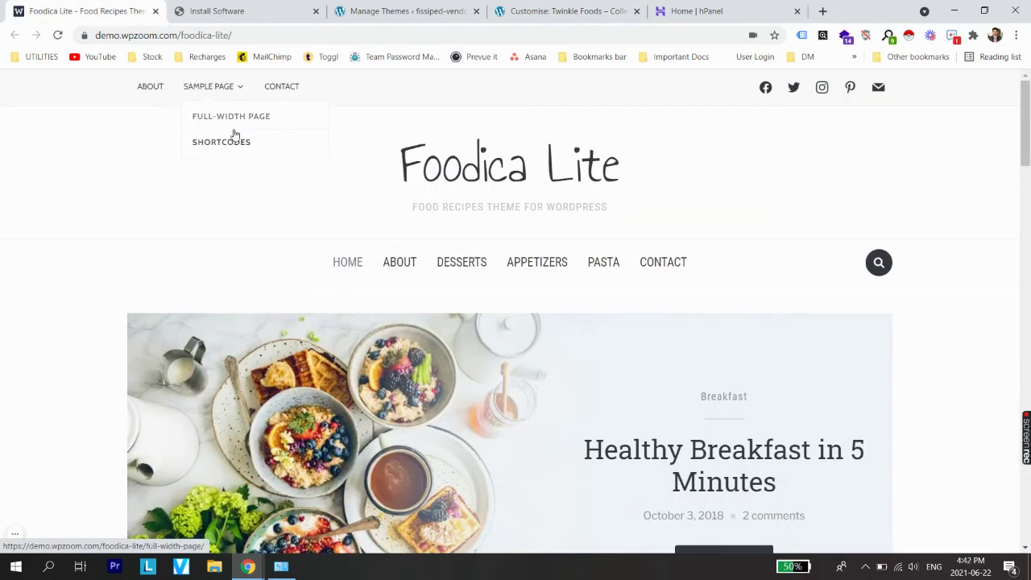
{"action": "left_click", "coordinate": [563, 12]}
{"action": "type", "text": "Full-width Page"}
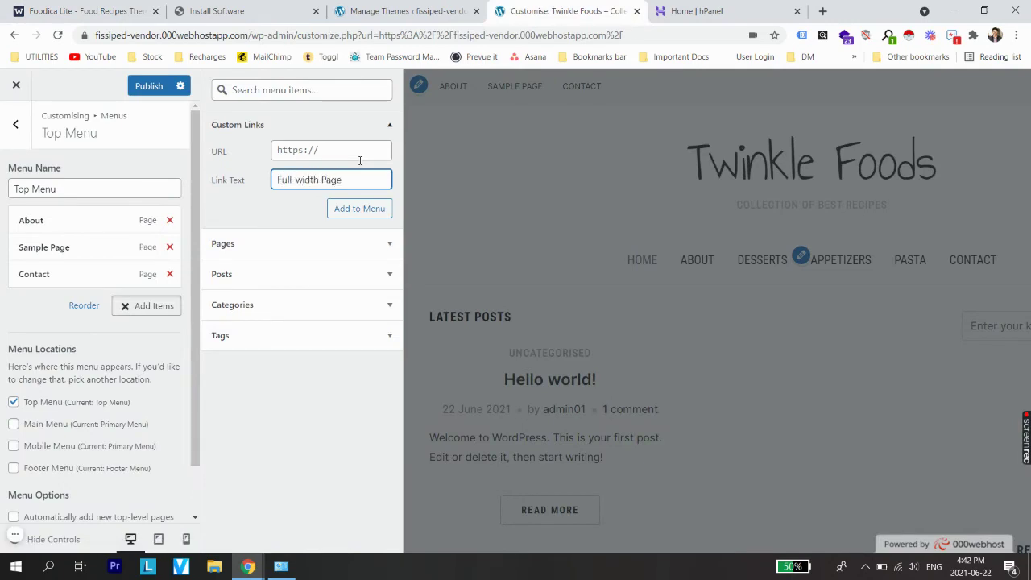
{"action": "left_click", "coordinate": [383, 210]}
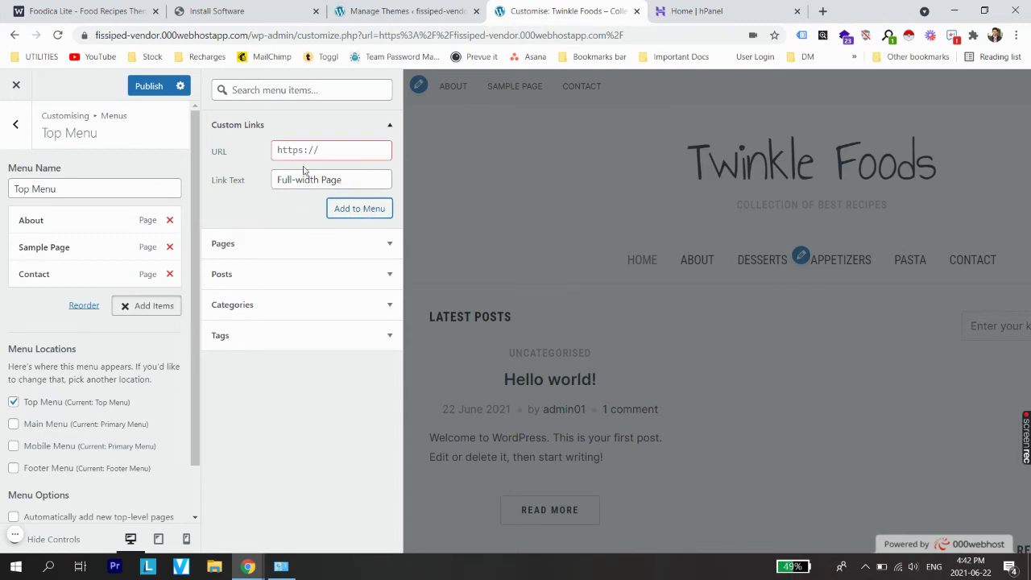
Step: Copy the site's domain into the link URL and add Full-width Page to Top Menu
{"action": "left_click", "coordinate": [328, 150]}
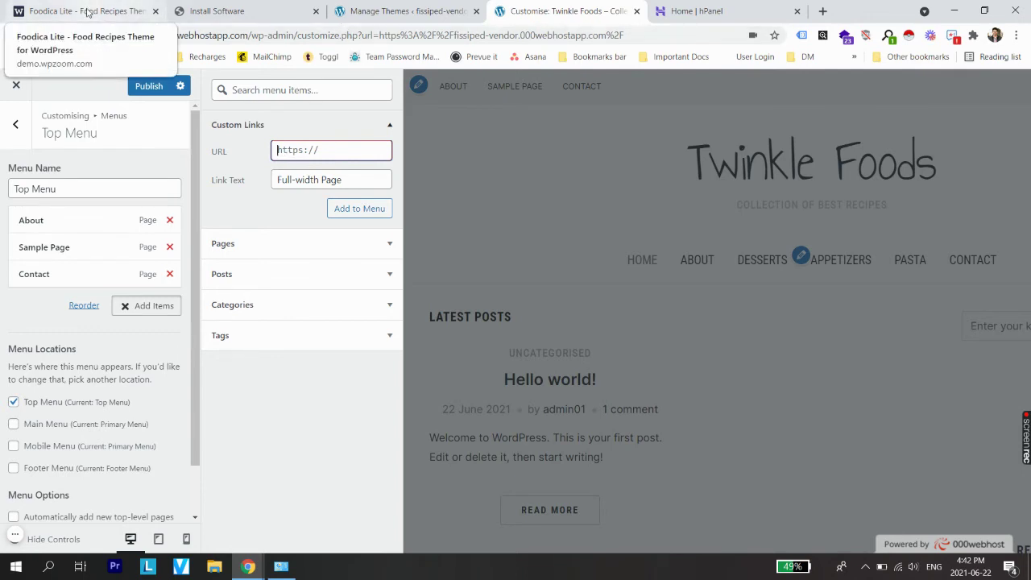
{"action": "left_click", "coordinate": [91, 12]}
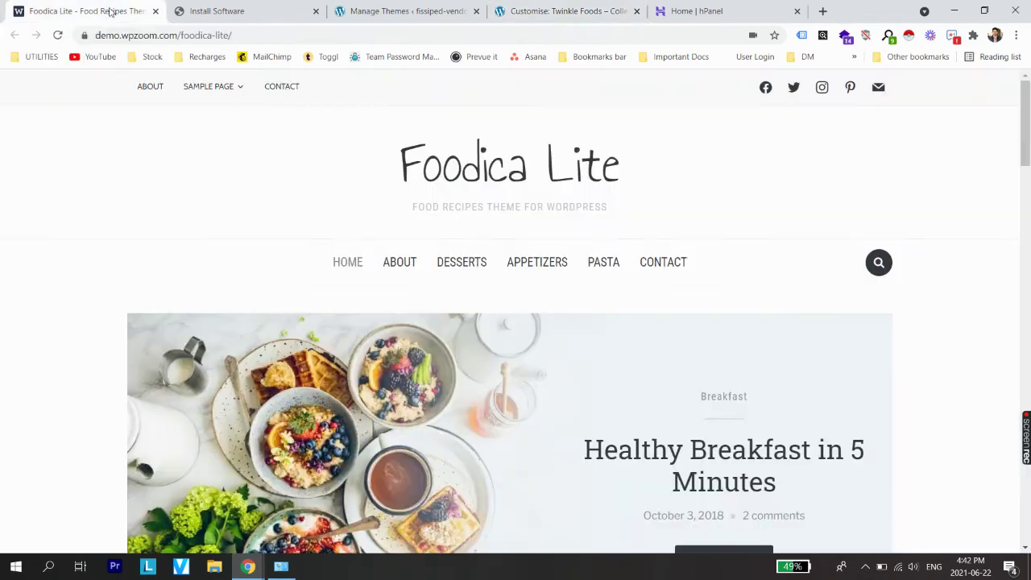
{"action": "left_click", "coordinate": [563, 10]}
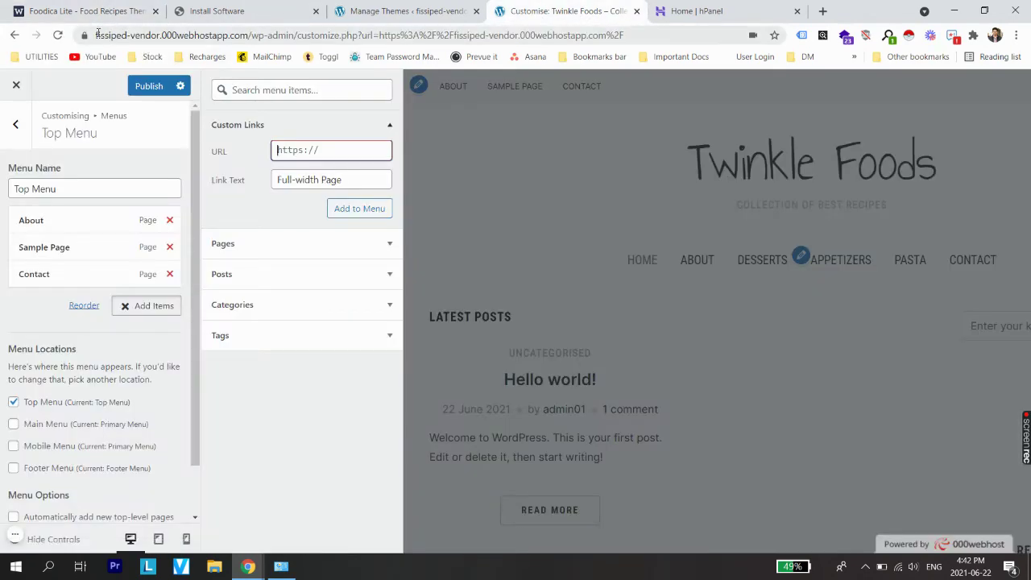
{"action": "left_click_drag", "start_coordinate": [97, 34], "coordinate": [252, 35]}
{"action": "key", "text": "ctrl+c"}
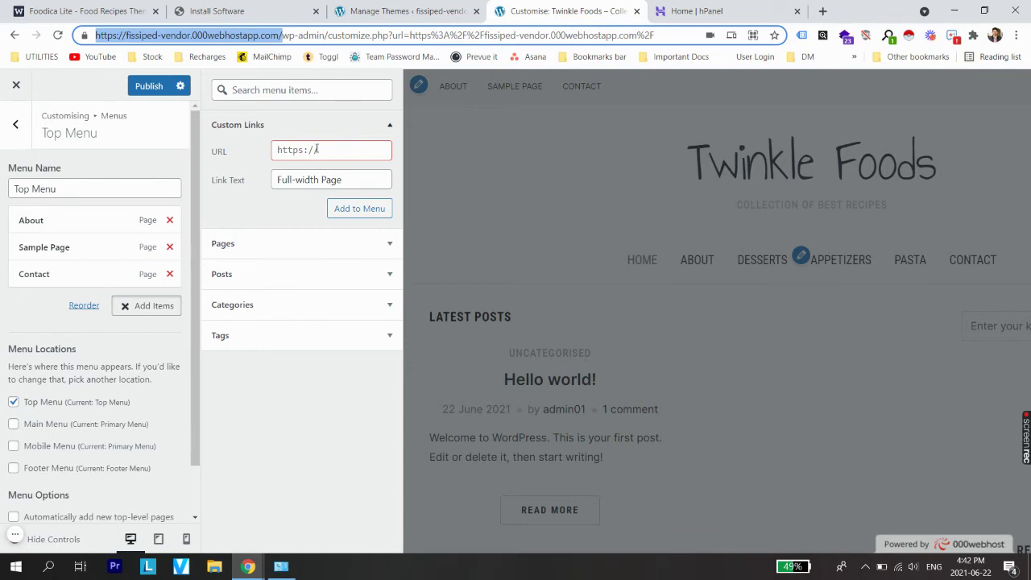
{"action": "triple_click", "coordinate": [316, 150]}
{"action": "key", "text": "ctrl+v"}
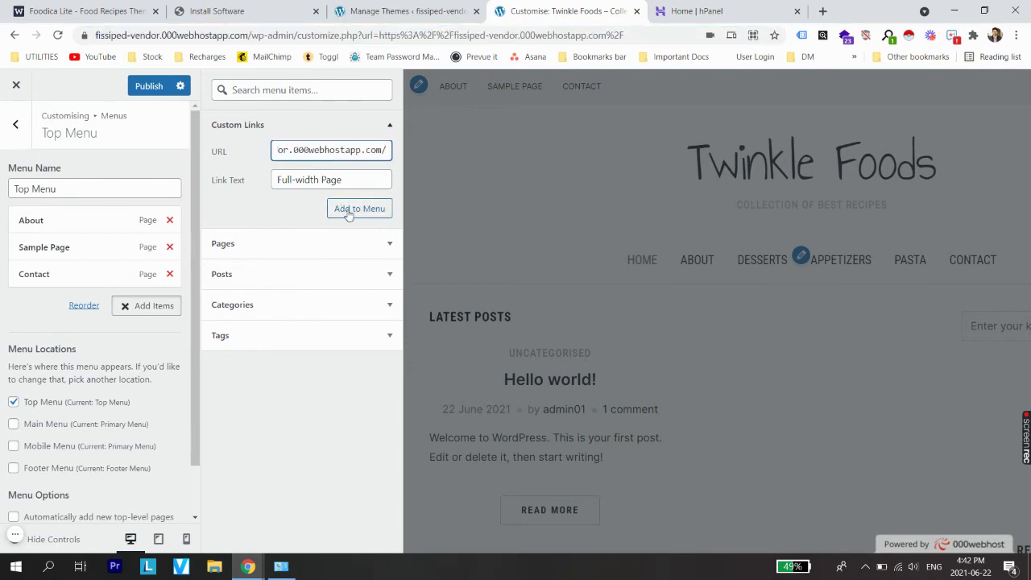
{"action": "left_click", "coordinate": [348, 210]}
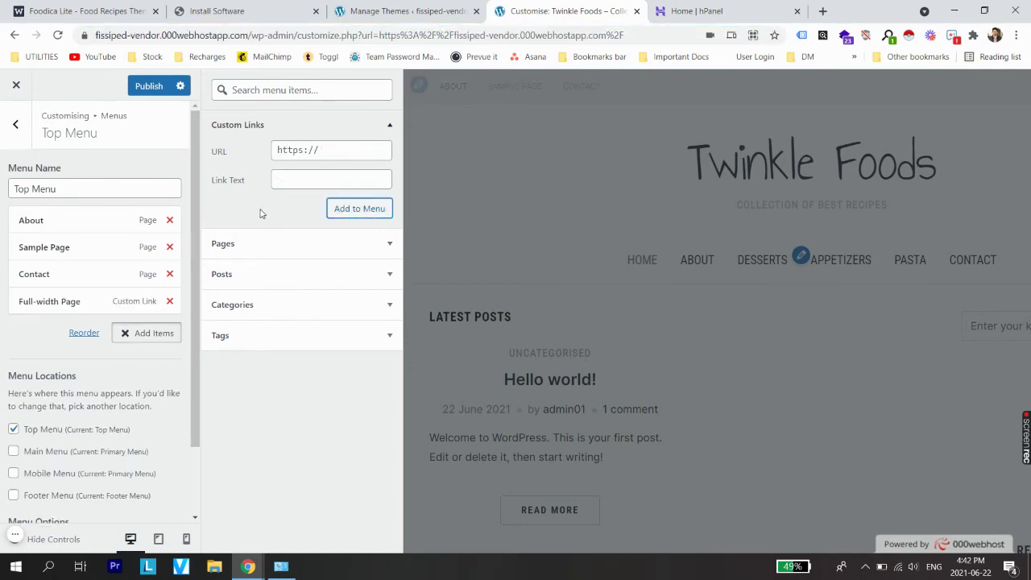
Step: Add a Shortcodes custom link pointing to the site's address to Top Menu
{"action": "triple_click", "coordinate": [317, 150]}
{"action": "key", "text": "ctrl+v"}
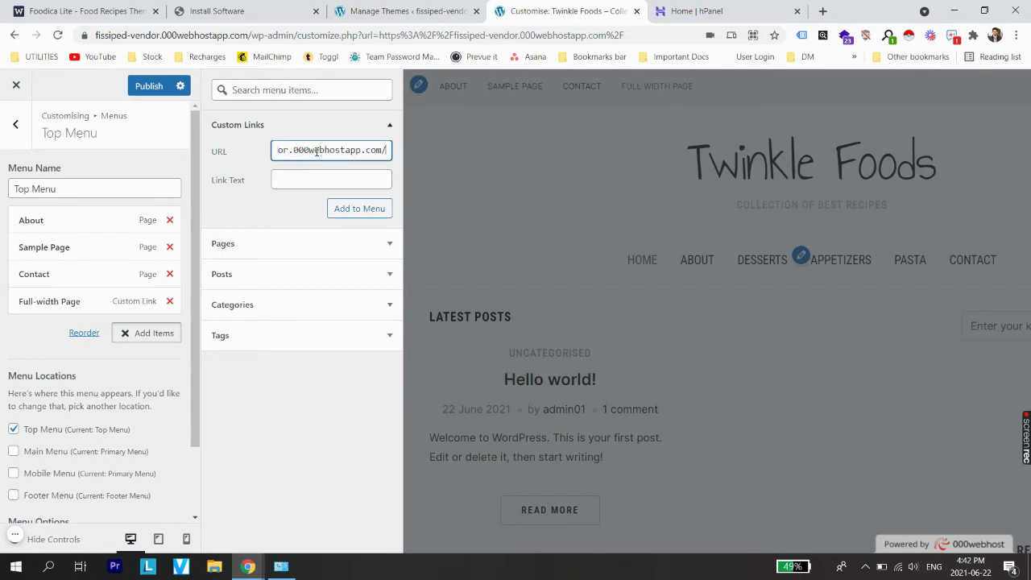
{"action": "left_click", "coordinate": [291, 179]}
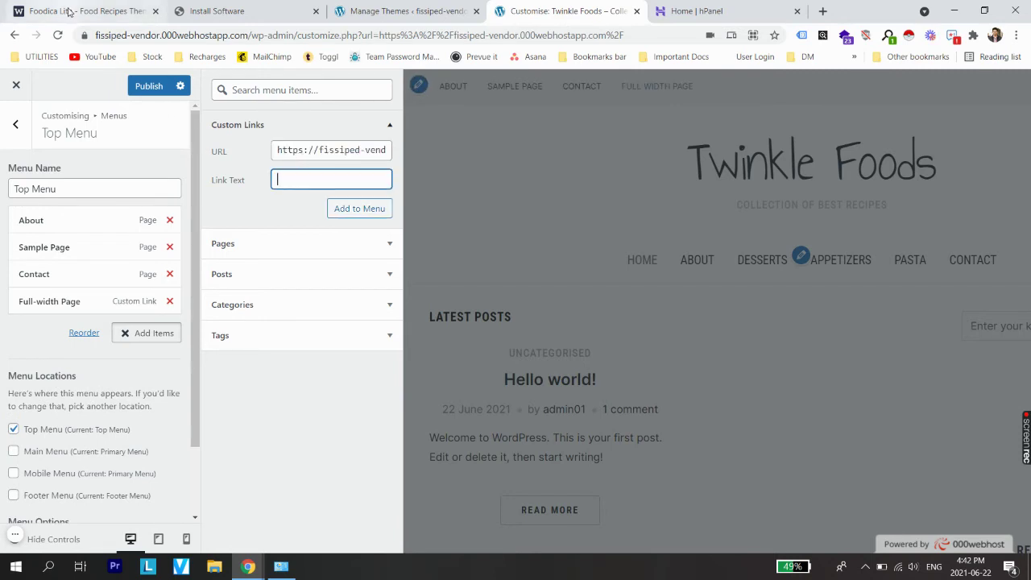
{"action": "left_click", "coordinate": [68, 12]}
{"action": "mouse_move", "coordinate": [207, 86]}
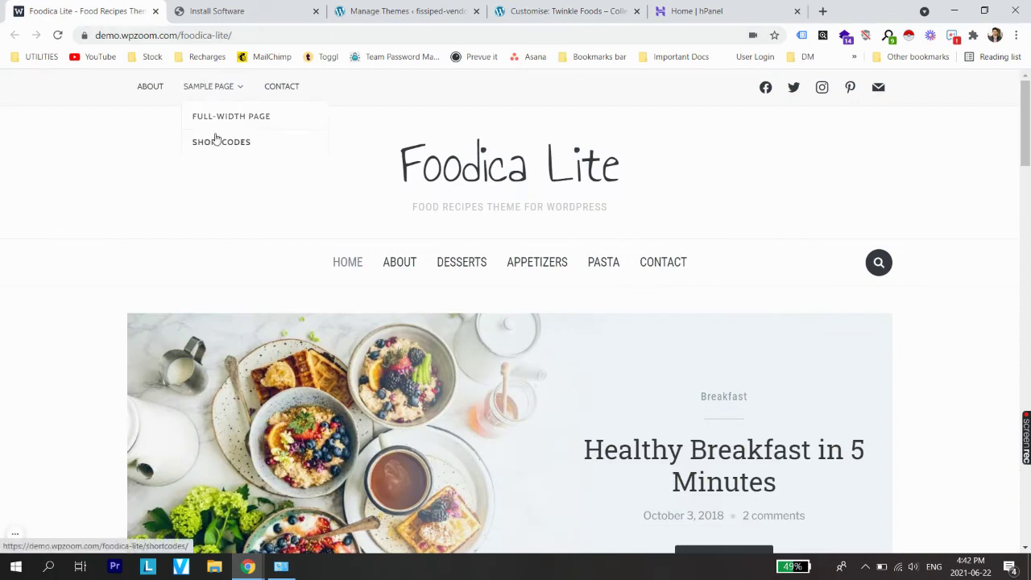
{"action": "left_click", "coordinate": [488, 24]}
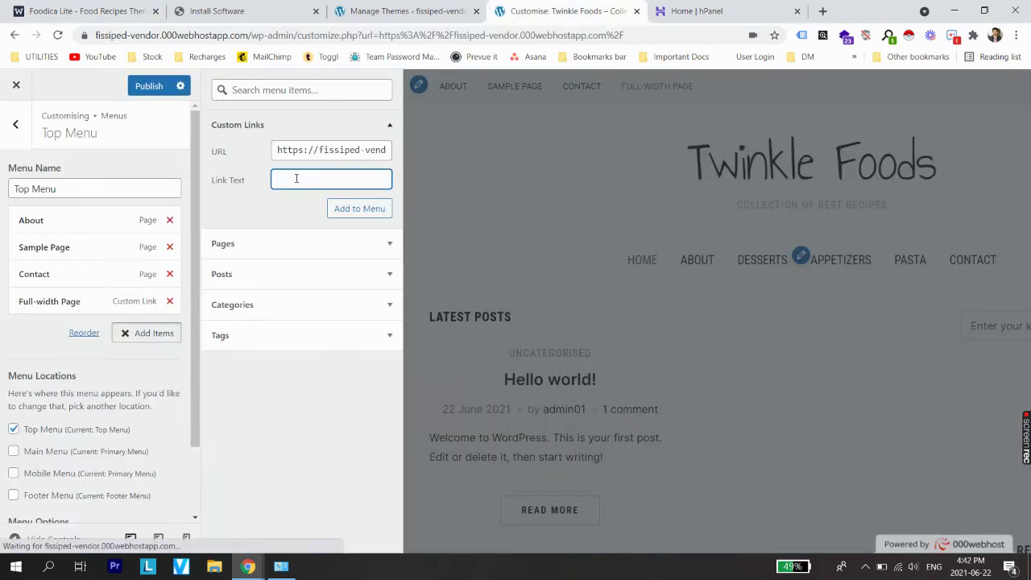
{"action": "type", "text": "Shortcodes"}
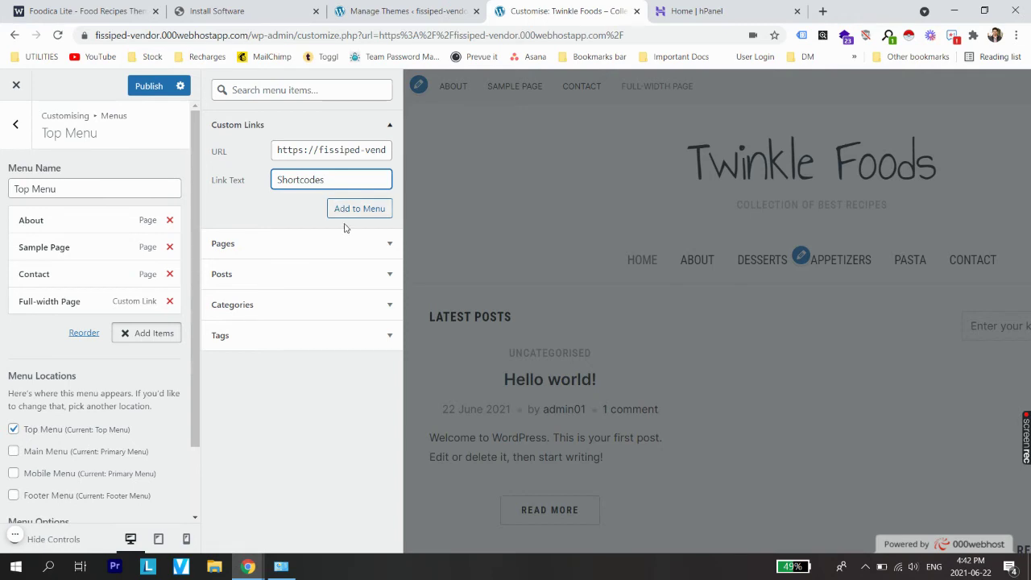
{"action": "left_click", "coordinate": [348, 211]}
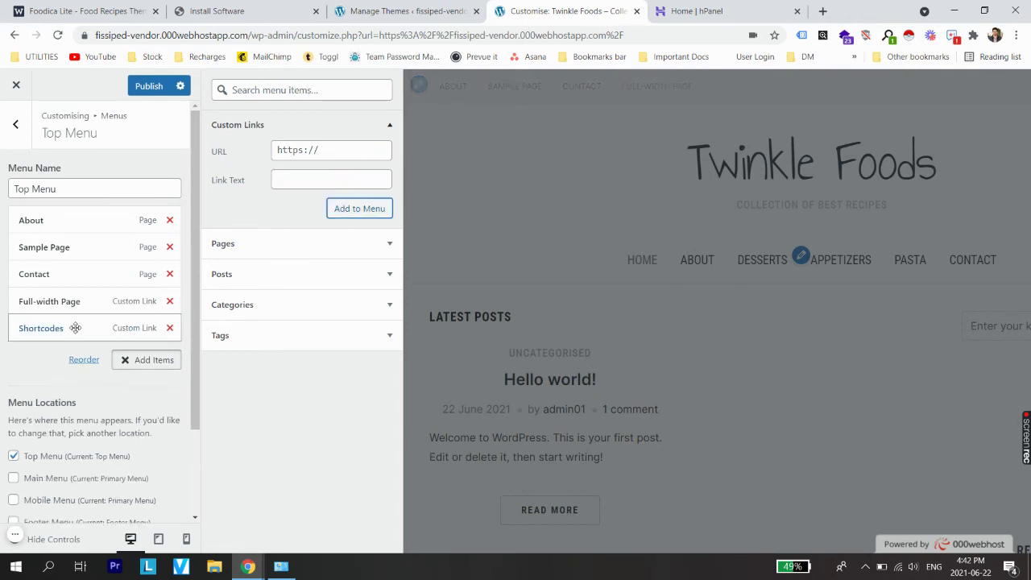
Step: Nest Full-width Page and Shortcodes under Sample Page above Contact, and publish
{"action": "left_click_drag", "start_coordinate": [33, 307], "coordinate": [52, 271]}
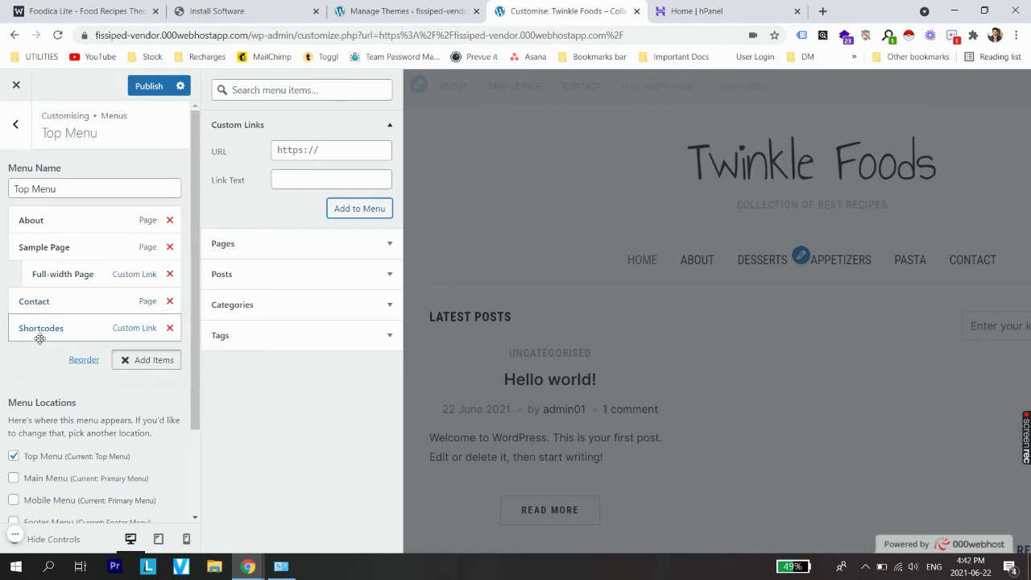
{"action": "left_click_drag", "start_coordinate": [30, 332], "coordinate": [61, 299]}
{"action": "left_click", "coordinate": [147, 86]}
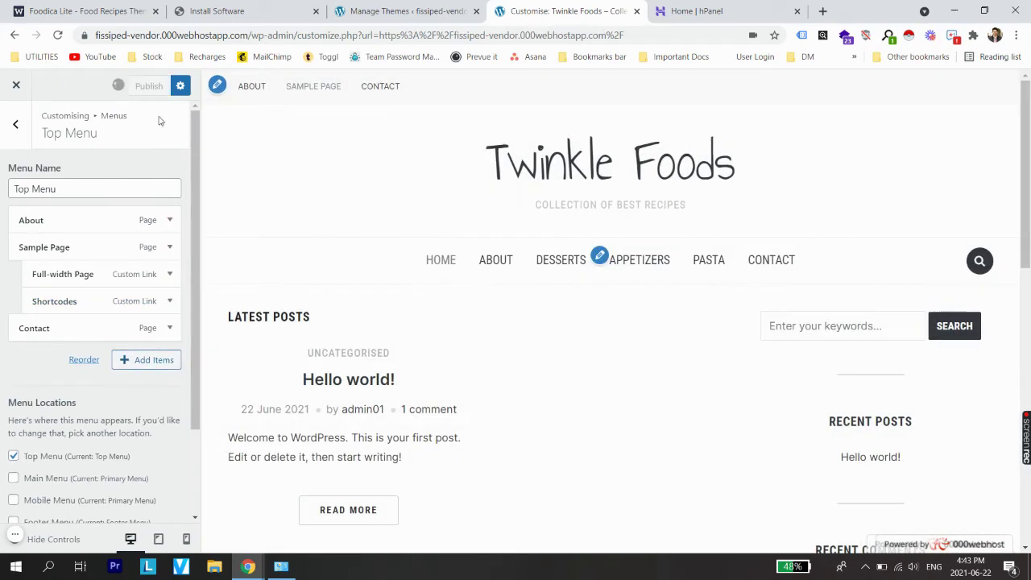
Step: Return to the main Customiser panel and check the Sample Page dropdown in the preview
{"action": "left_click", "coordinate": [14, 131]}
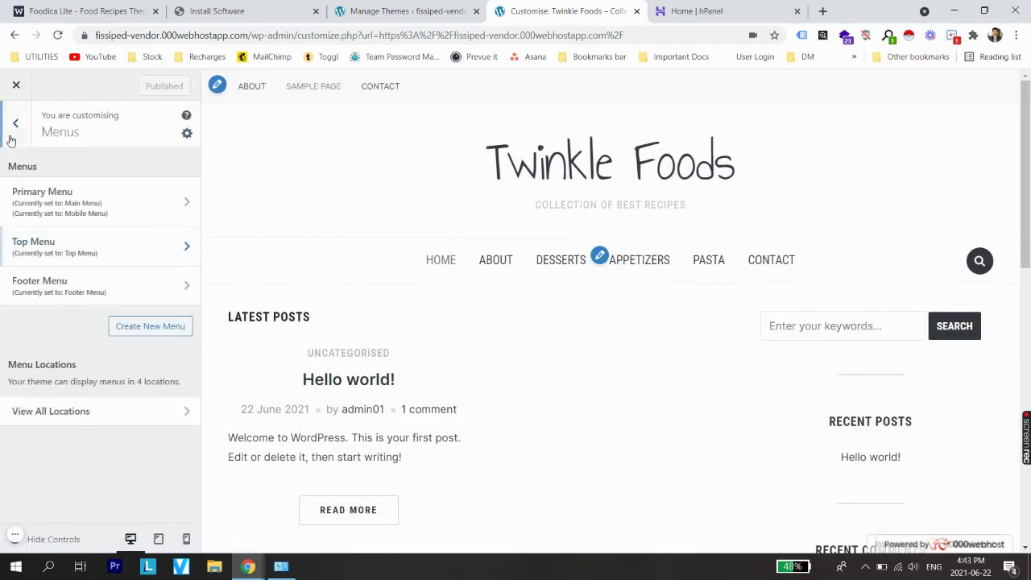
{"action": "left_click", "coordinate": [14, 128]}
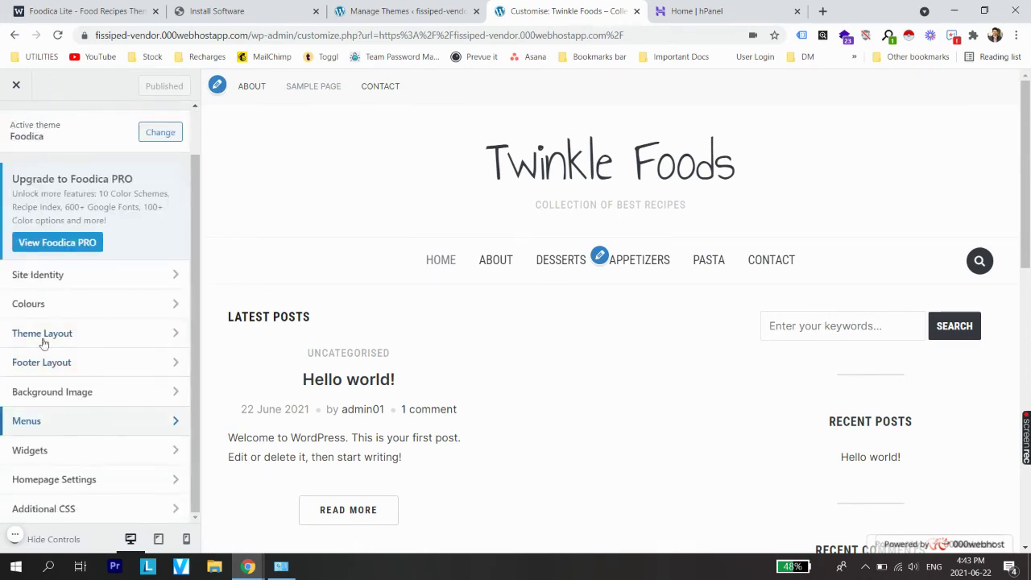
{"action": "mouse_move", "coordinate": [300, 87]}
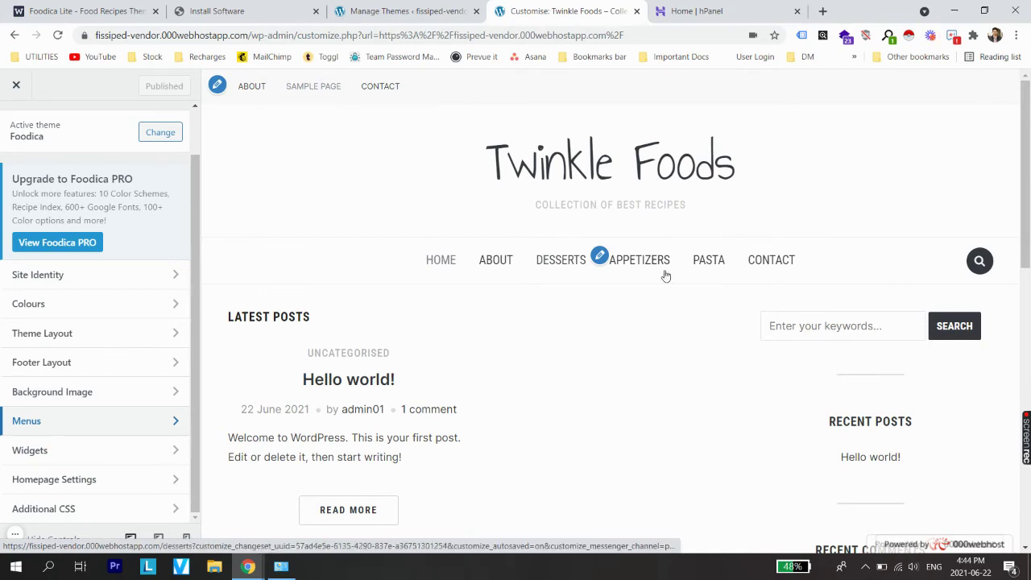
Step: Scroll through the Twinkle Foods preview, open Widgets, and view the Foodica Lite demo
{"action": "scroll", "coordinate": [665, 274], "scroll_direction": "down", "scroll_amount": 5}
{"action": "scroll", "coordinate": [694, 314], "scroll_direction": "up", "scroll_amount": 2}
{"action": "scroll", "coordinate": [536, 362], "scroll_direction": "down", "scroll_amount": 3}
{"action": "scroll", "coordinate": [551, 363], "scroll_direction": "down", "scroll_amount": 3}
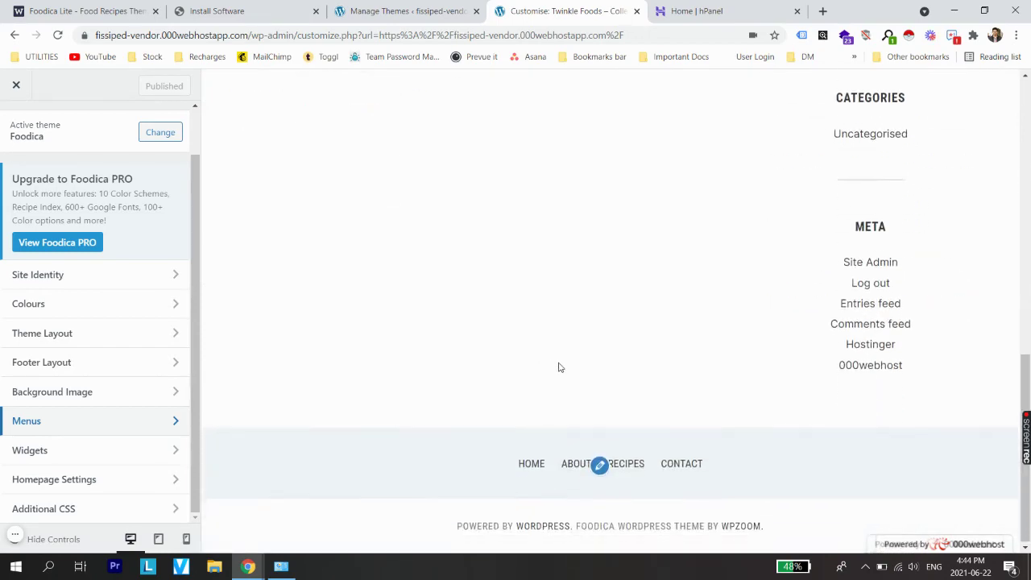
{"action": "scroll", "coordinate": [575, 346], "scroll_direction": "up", "scroll_amount": 3}
{"action": "scroll", "coordinate": [575, 346], "scroll_direction": "up", "scroll_amount": 5}
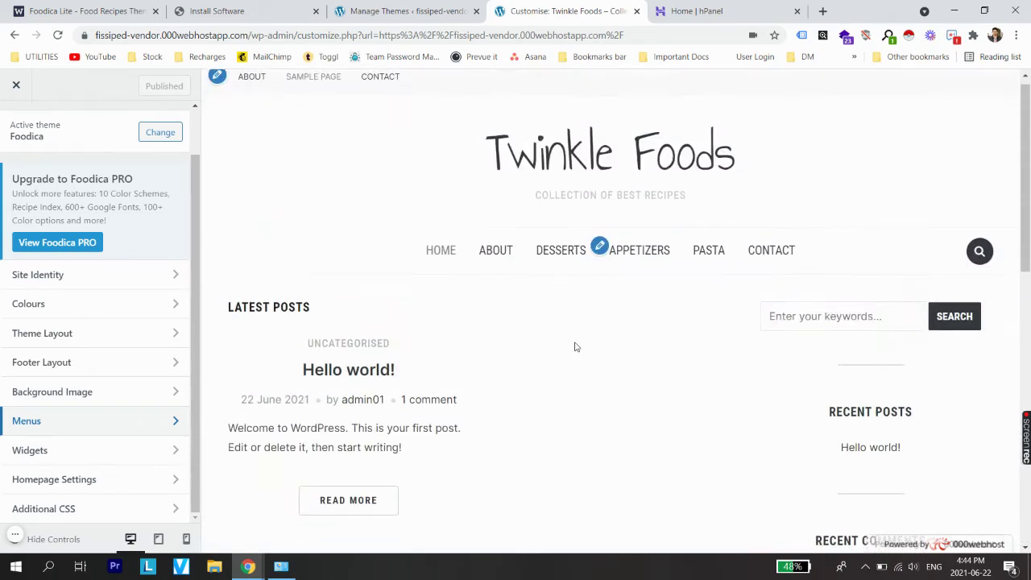
{"action": "scroll", "coordinate": [572, 345], "scroll_direction": "down", "scroll_amount": 1}
{"action": "scroll", "coordinate": [572, 345], "scroll_direction": "up", "scroll_amount": 1}
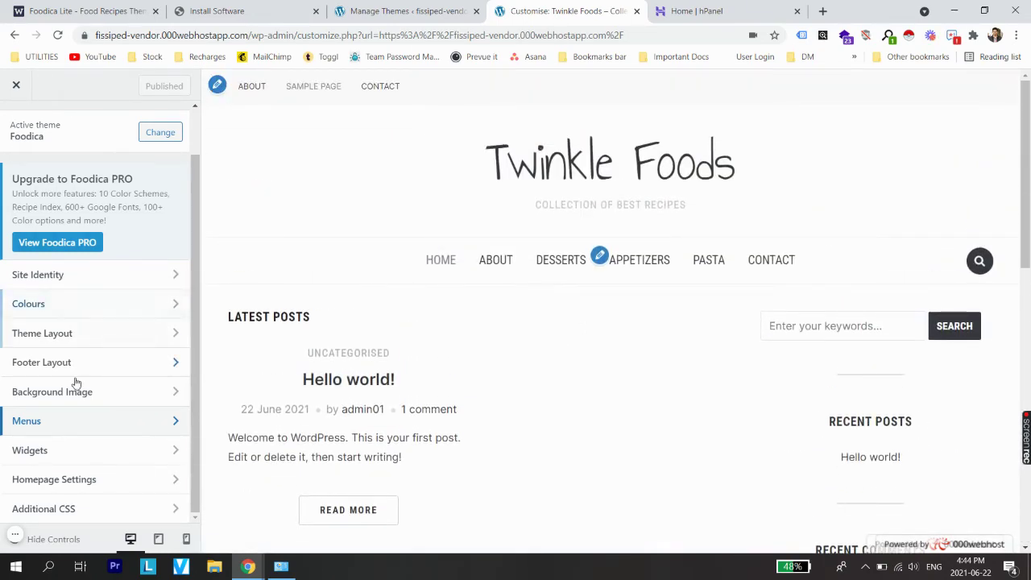
{"action": "left_click", "coordinate": [42, 455]}
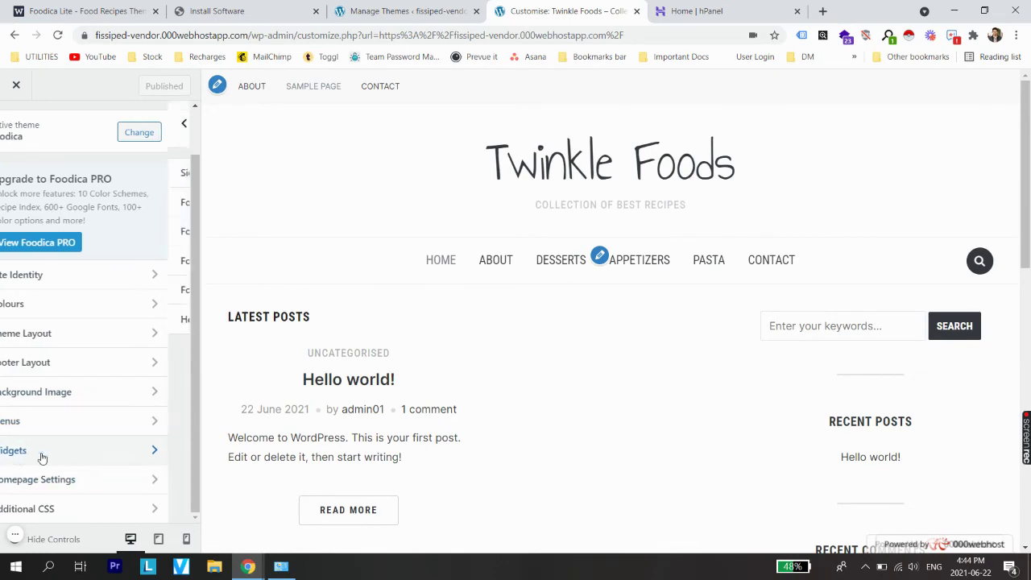
{"action": "key", "text": "ctrl+1"}
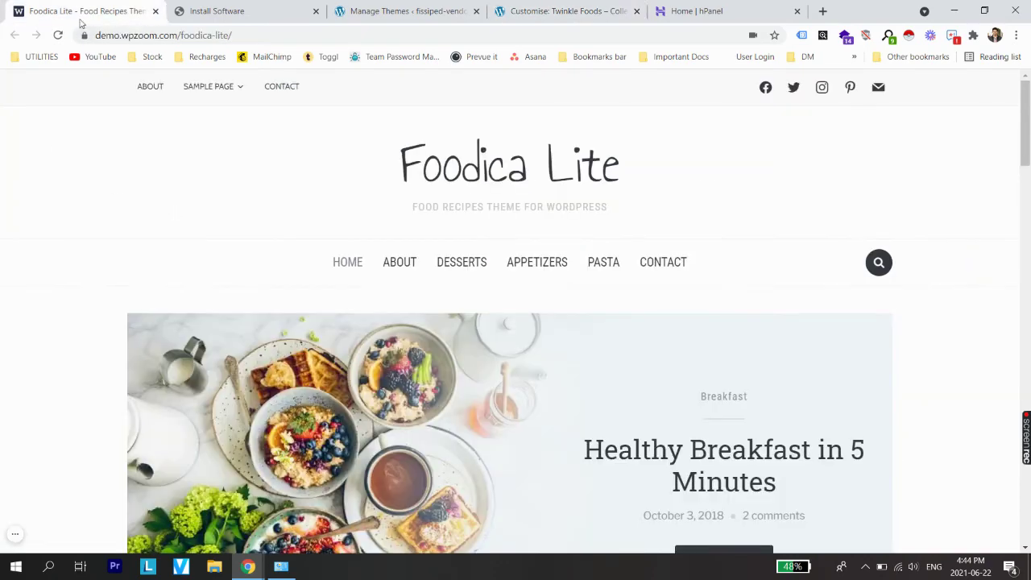
{"action": "scroll", "coordinate": [865, 379], "scroll_direction": "down", "scroll_amount": 7}
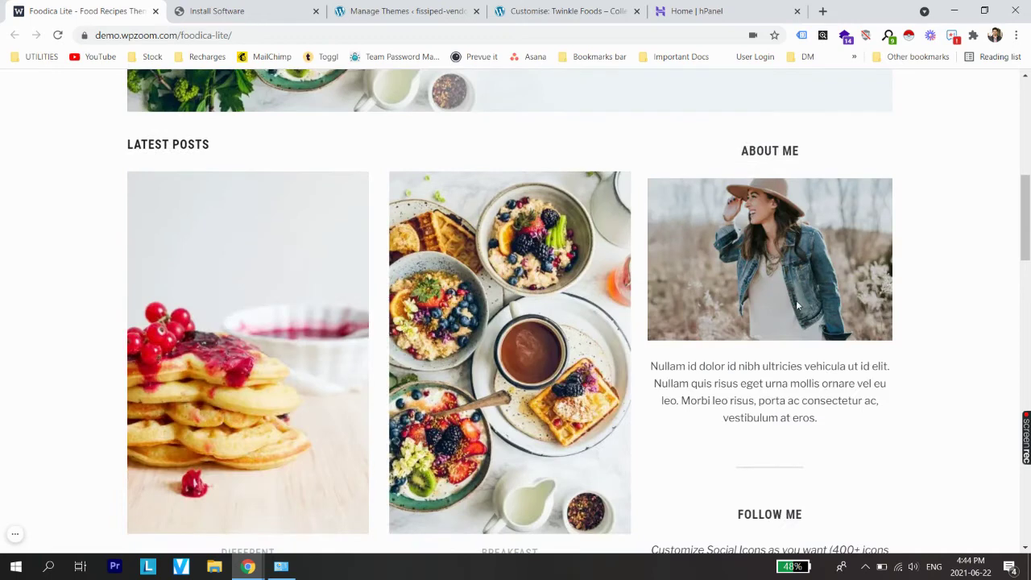
{"action": "scroll", "coordinate": [757, 304], "scroll_direction": "down", "scroll_amount": 3}
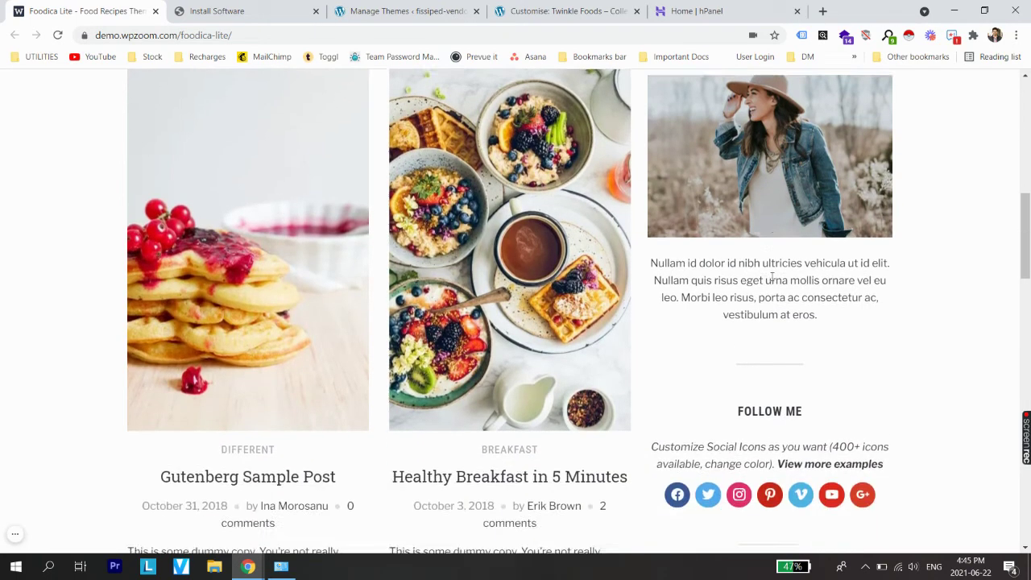
{"action": "scroll", "coordinate": [757, 378], "scroll_direction": "down", "scroll_amount": 2}
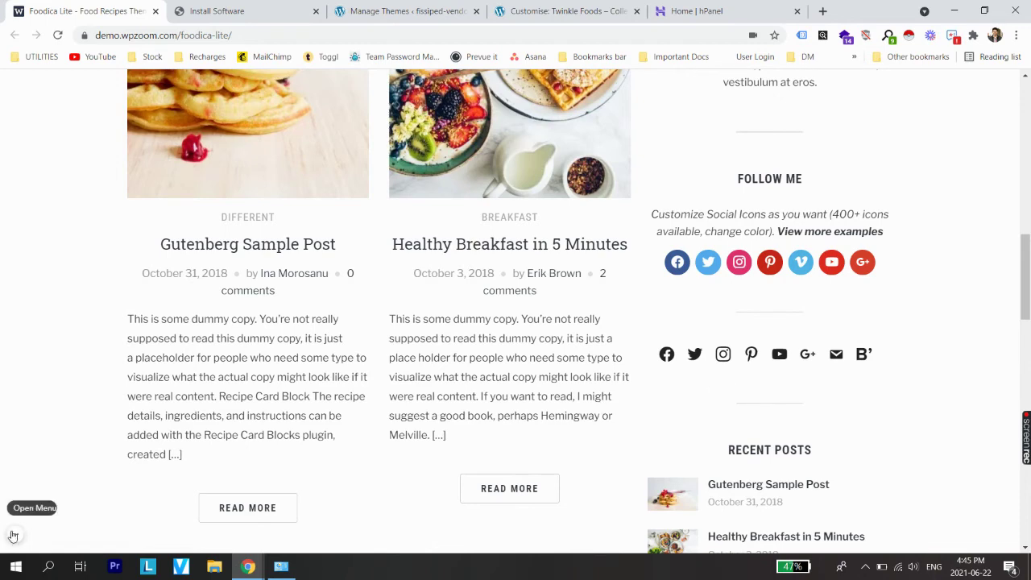
{"action": "scroll", "coordinate": [756, 243], "scroll_direction": "down", "scroll_amount": 4}
{"action": "scroll", "coordinate": [764, 244], "scroll_direction": "down", "scroll_amount": 3}
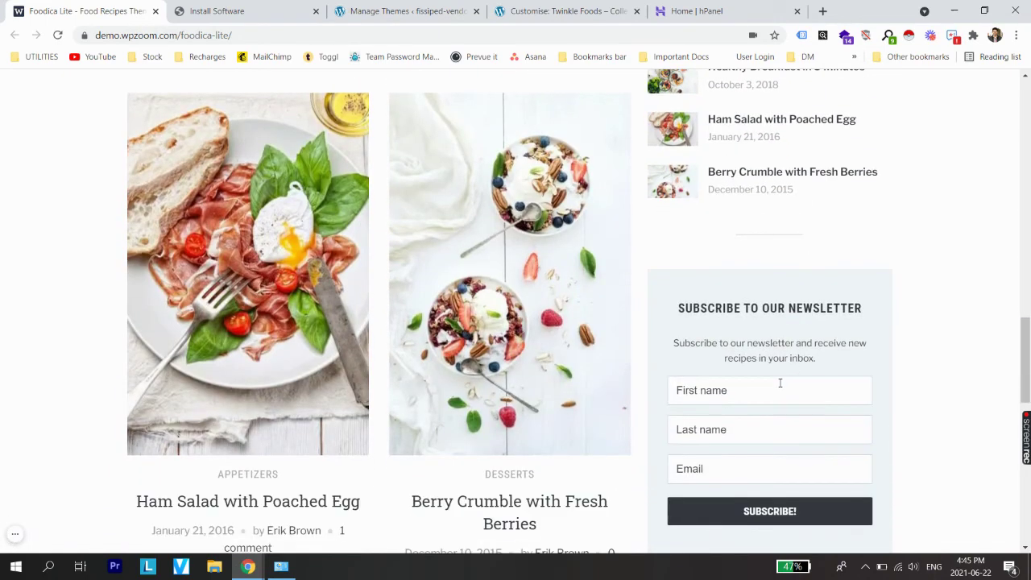
{"action": "scroll", "coordinate": [780, 382], "scroll_direction": "down", "scroll_amount": 4}
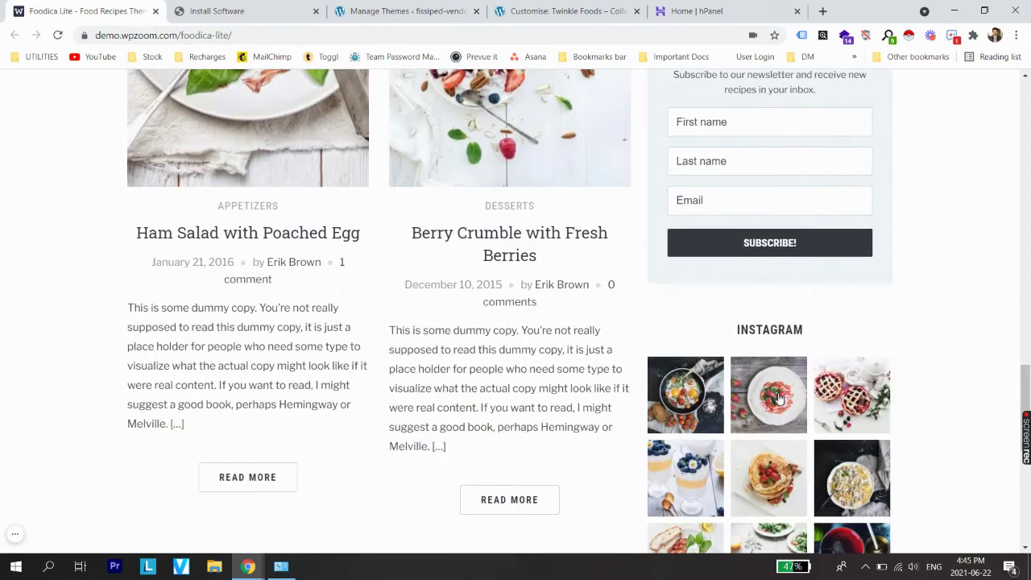
{"action": "scroll", "coordinate": [765, 306], "scroll_direction": "down", "scroll_amount": 2}
{"action": "scroll", "coordinate": [769, 322], "scroll_direction": "down", "scroll_amount": 3}
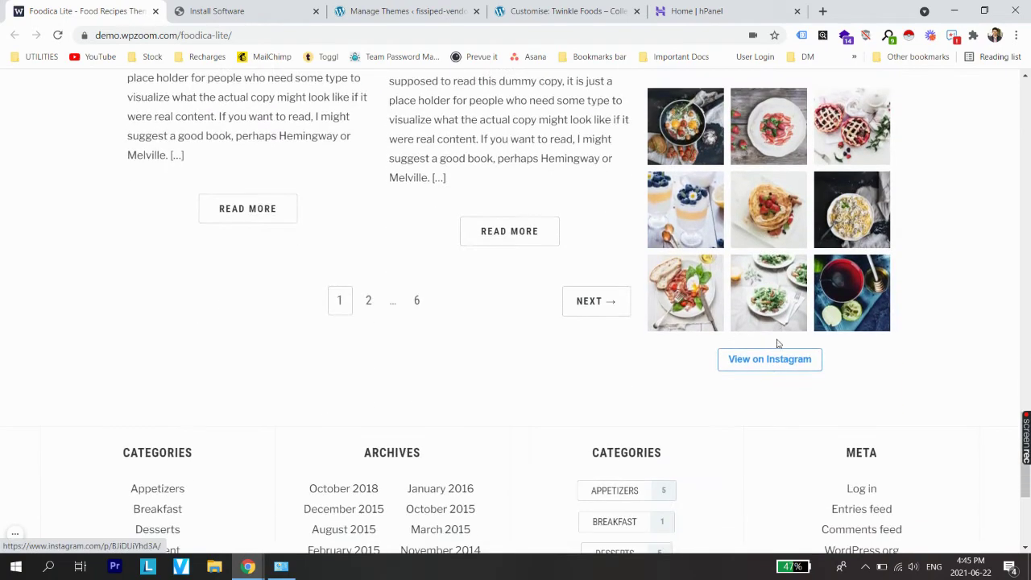
{"action": "scroll", "coordinate": [785, 421], "scroll_direction": "down", "scroll_amount": 2}
{"action": "scroll", "coordinate": [785, 425], "scroll_direction": "up", "scroll_amount": 5}
{"action": "scroll", "coordinate": [785, 424], "scroll_direction": "up", "scroll_amount": 10}
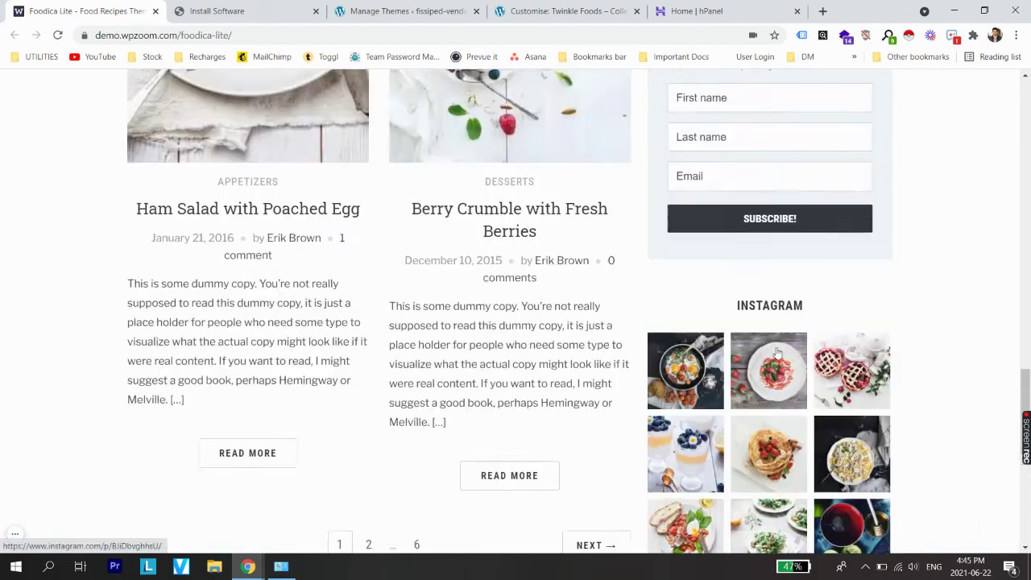
{"action": "scroll", "coordinate": [744, 310], "scroll_direction": "up", "scroll_amount": 2}
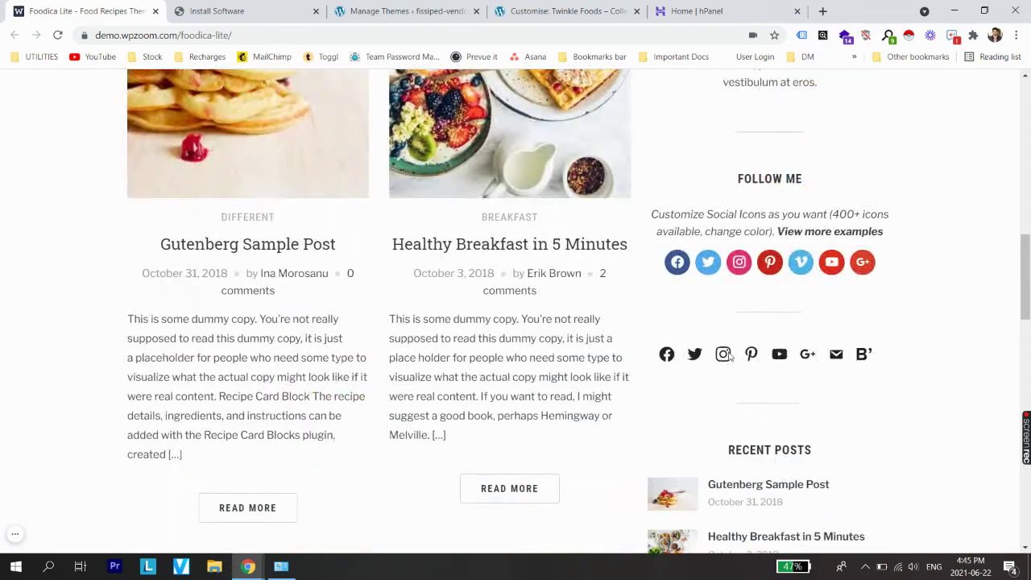
{"action": "scroll", "coordinate": [756, 338], "scroll_direction": "up", "scroll_amount": 5}
{"action": "scroll", "coordinate": [762, 265], "scroll_direction": "up", "scroll_amount": 1}
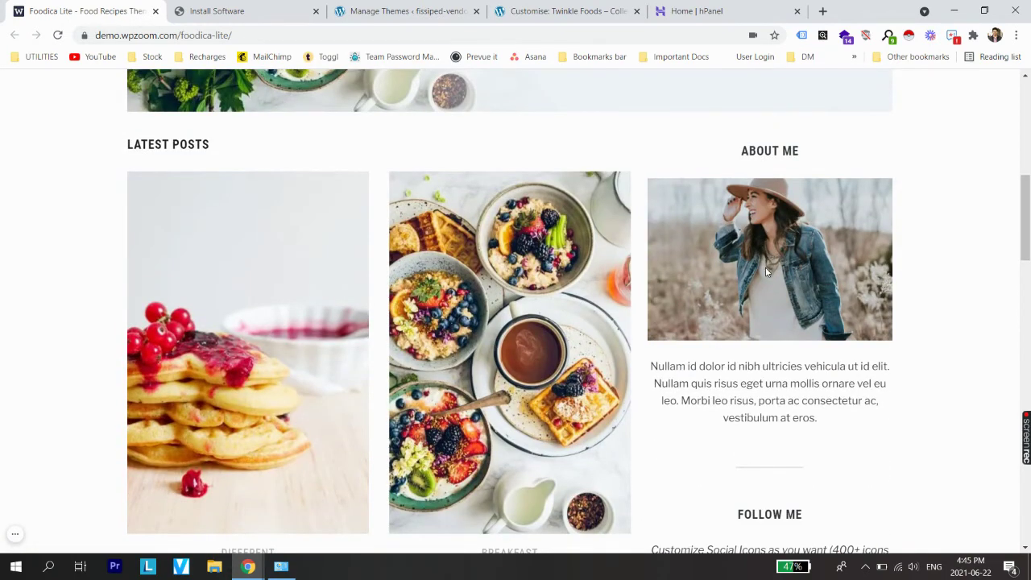
Step: Return to the Twinkle Foods Customiser and open the Sidebar widget area
{"action": "left_click", "coordinate": [547, 12]}
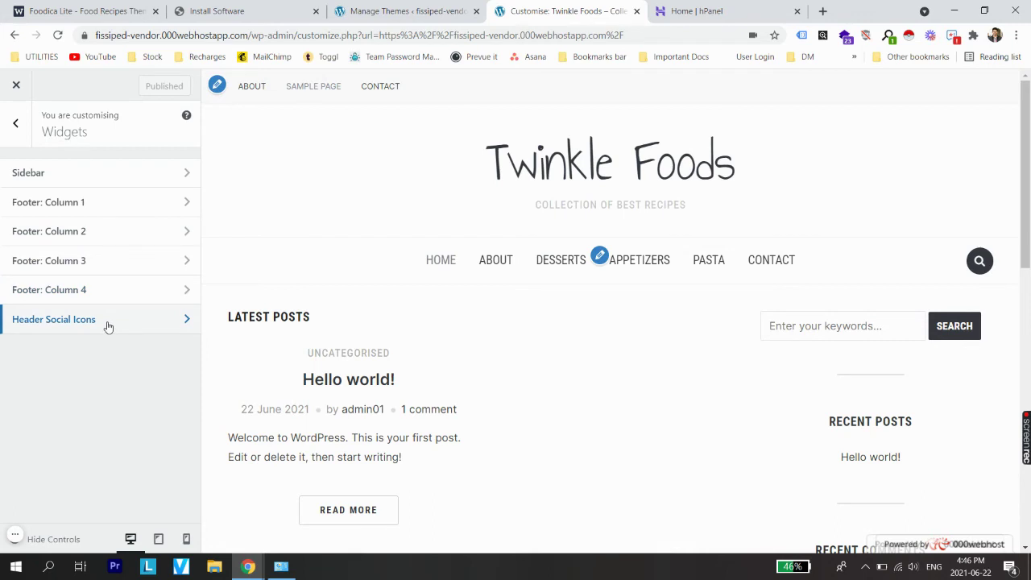
{"action": "left_click", "coordinate": [53, 176]}
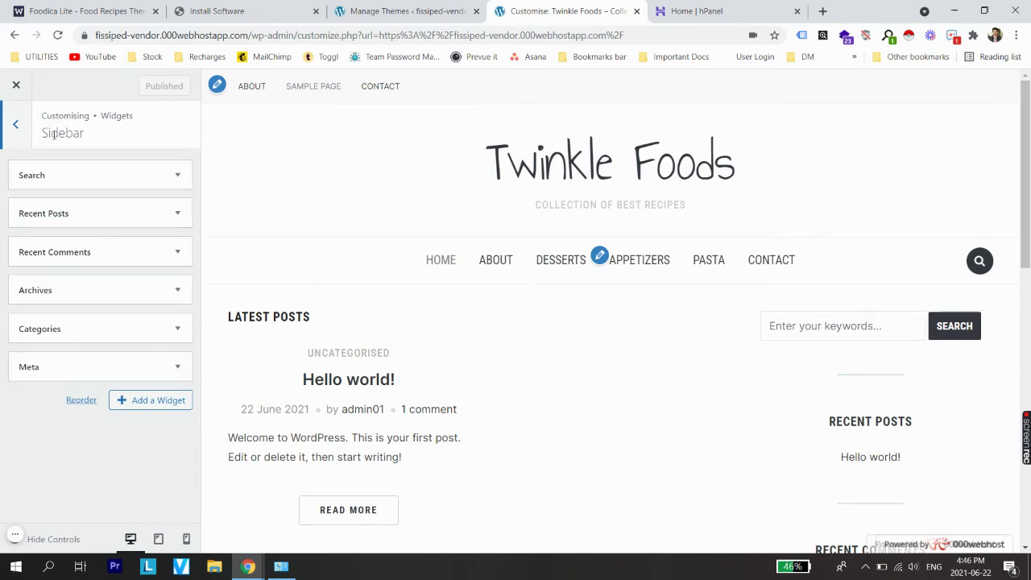
Step: Compare against the Foodica Lite demo sidebar, then expand the sidebar's Search widget
{"action": "left_click", "coordinate": [80, 10]}
{"action": "scroll", "coordinate": [701, 209], "scroll_direction": "up", "scroll_amount": 20}
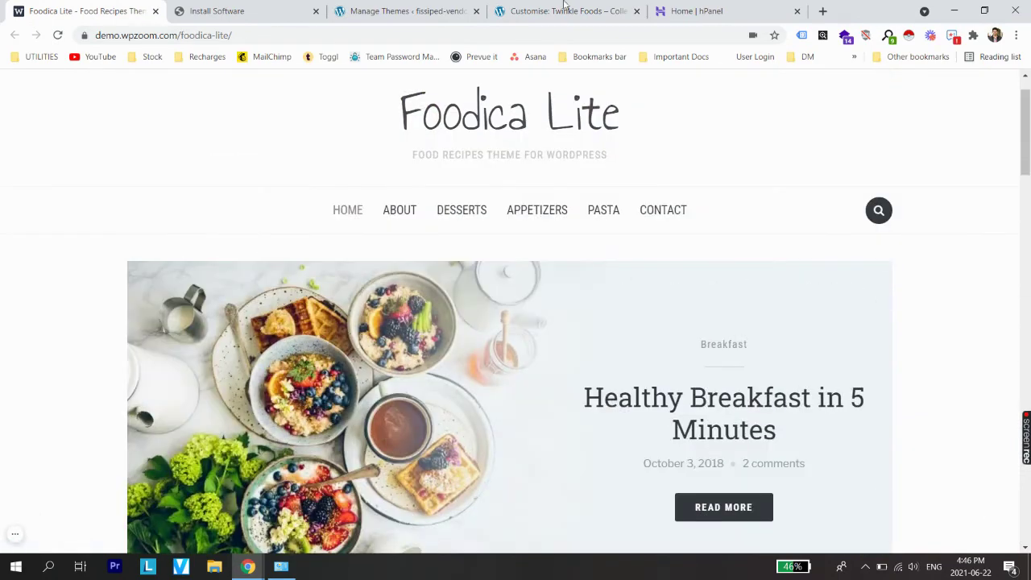
{"action": "left_click", "coordinate": [568, 10]}
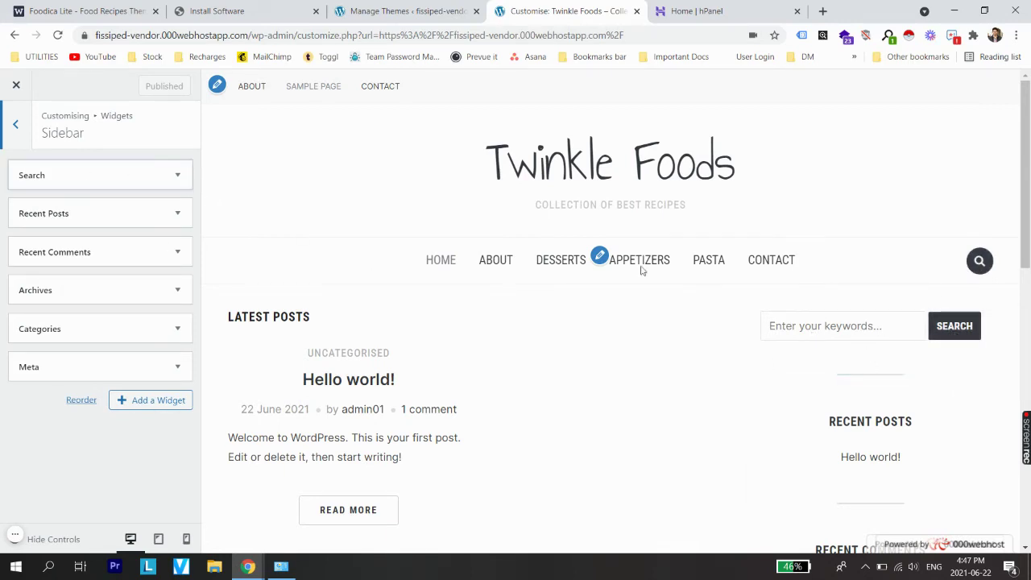
{"action": "left_click", "coordinate": [97, 11]}
{"action": "scroll", "coordinate": [807, 340], "scroll_direction": "down", "scroll_amount": 2}
{"action": "scroll", "coordinate": [870, 415], "scroll_direction": "down", "scroll_amount": 6}
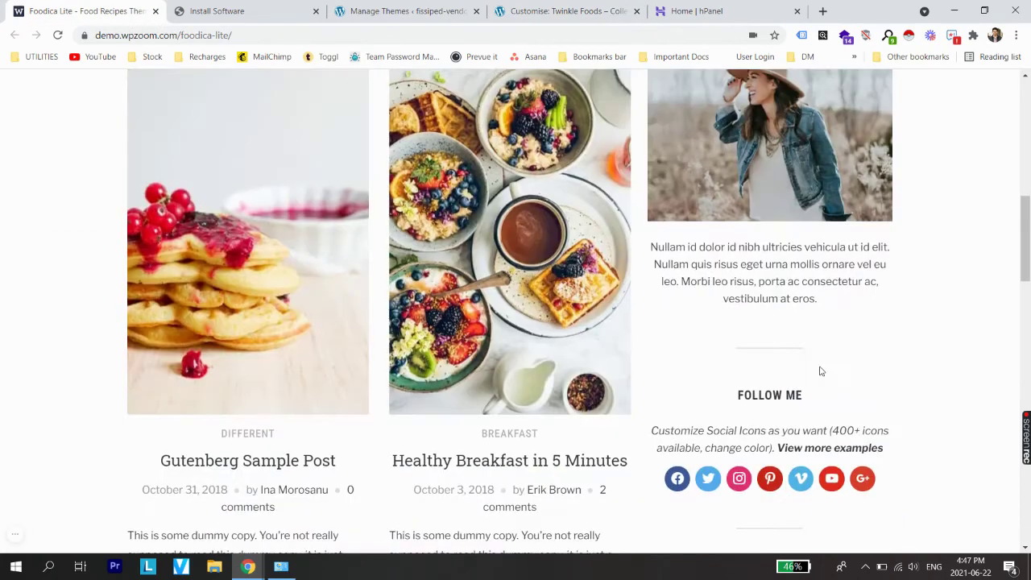
{"action": "scroll", "coordinate": [819, 368], "scroll_direction": "up", "scroll_amount": 3}
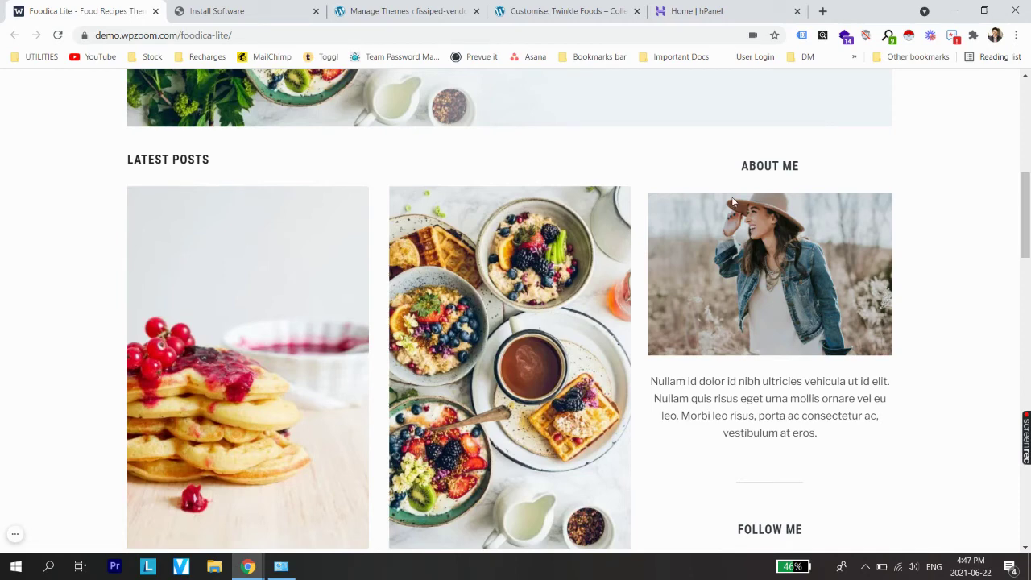
{"action": "left_click", "coordinate": [564, 11]}
{"action": "left_click", "coordinate": [48, 174]}
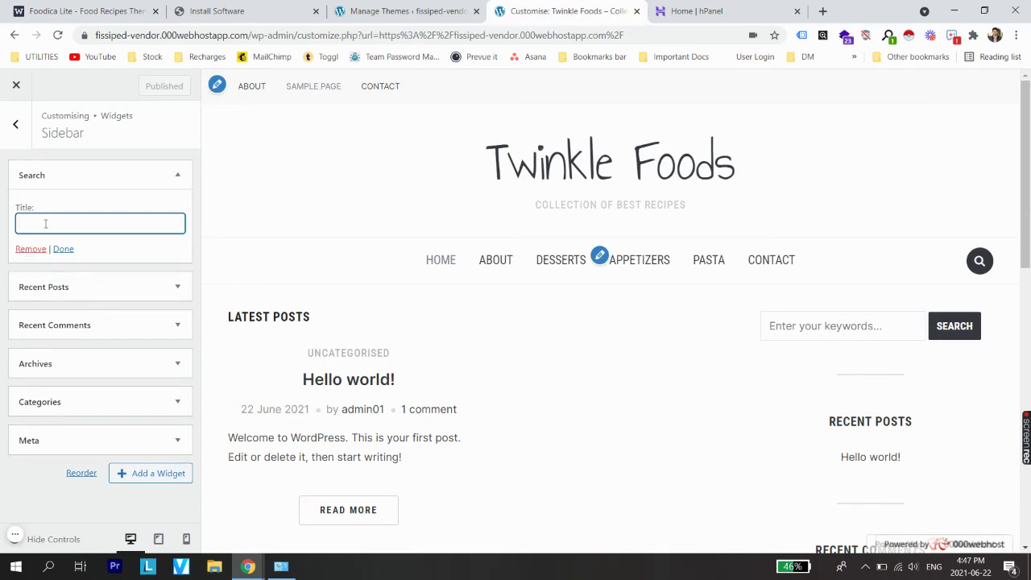
Step: Remove the Search widget and add a Text widget titled About Me
{"action": "left_click", "coordinate": [30, 249]}
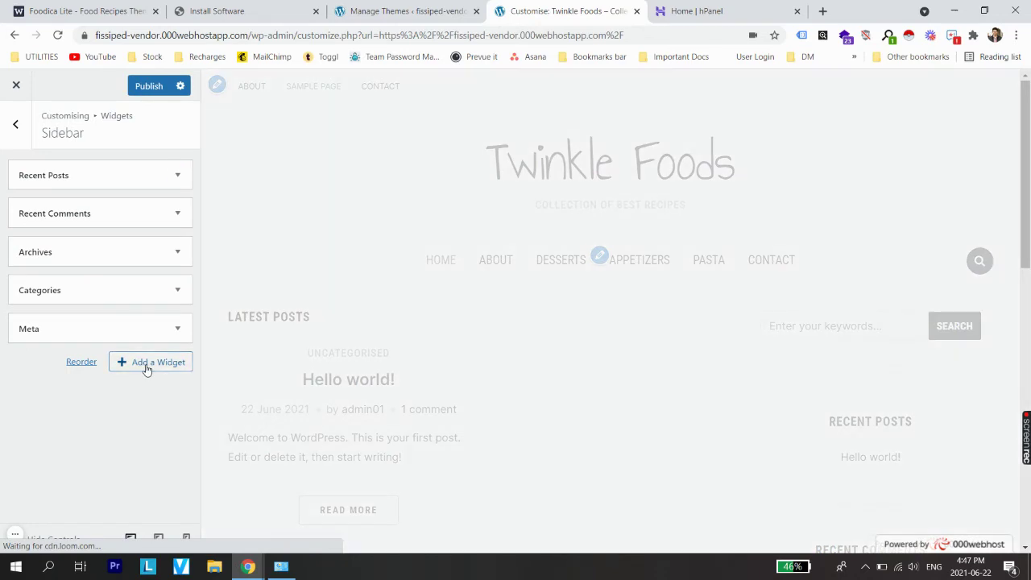
{"action": "left_click", "coordinate": [147, 364]}
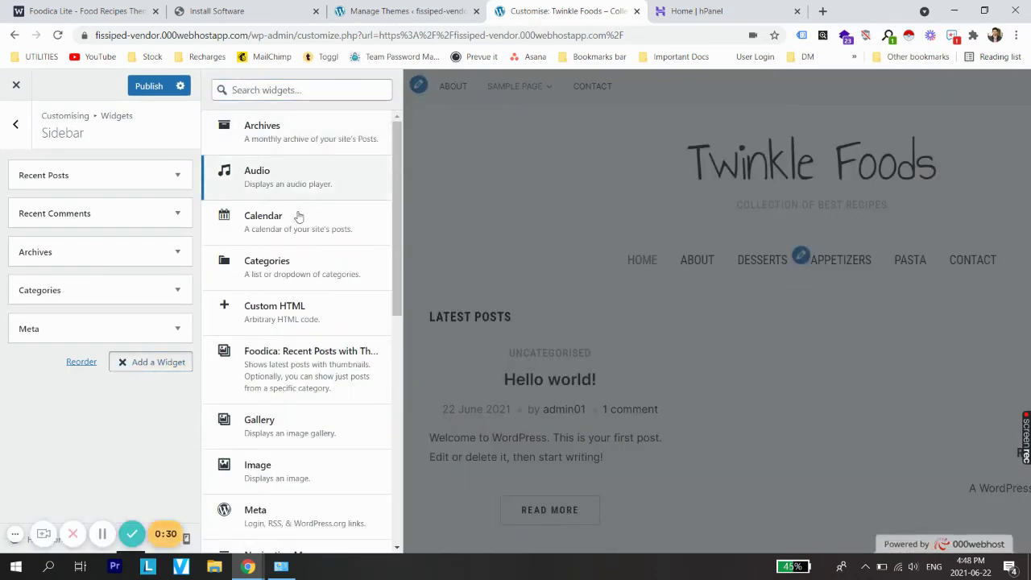
{"action": "scroll", "coordinate": [298, 215], "scroll_direction": "down", "scroll_amount": 6}
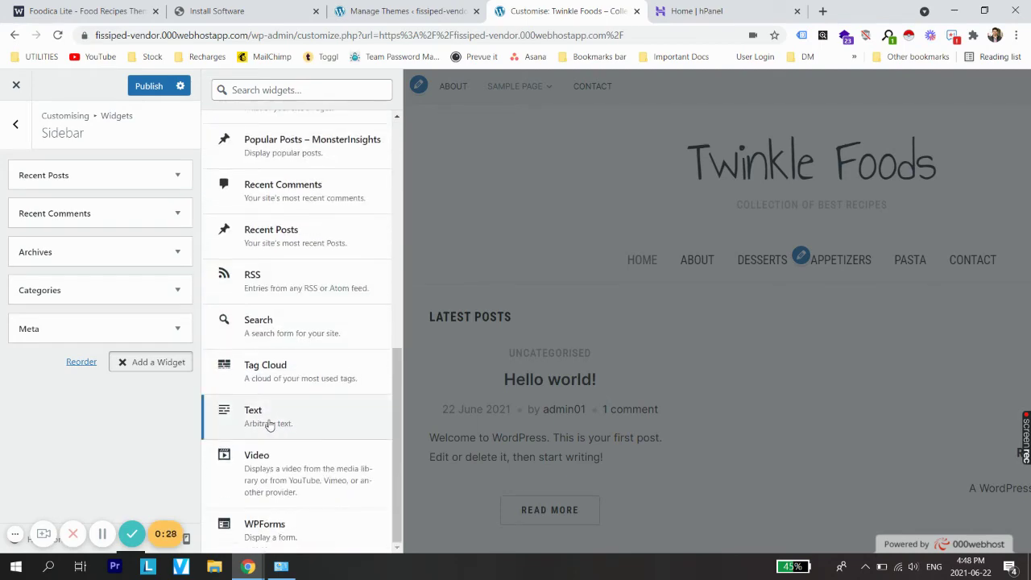
{"action": "left_click", "coordinate": [270, 416]}
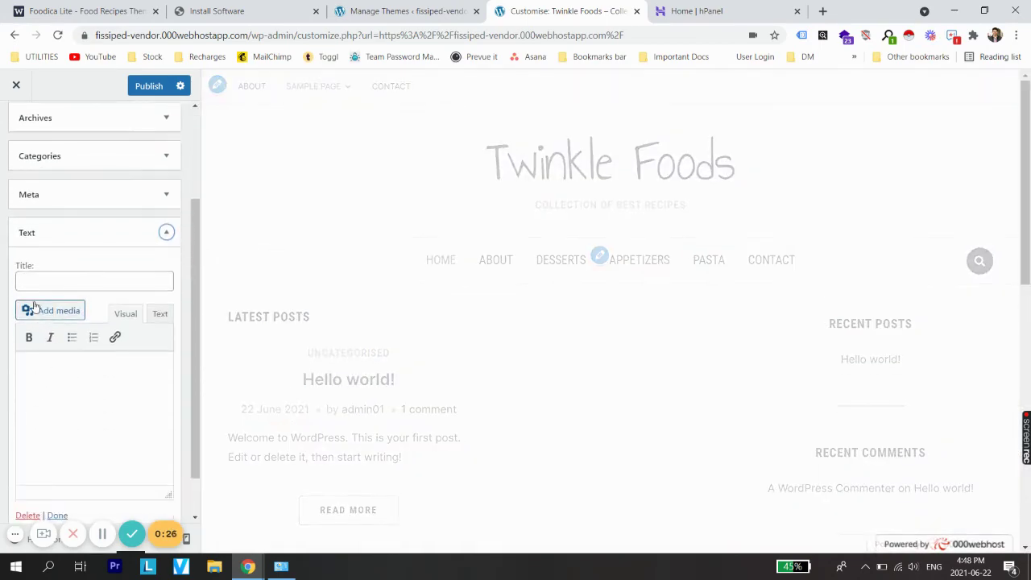
{"action": "left_click", "coordinate": [39, 282]}
{"action": "type", "text": "About"}
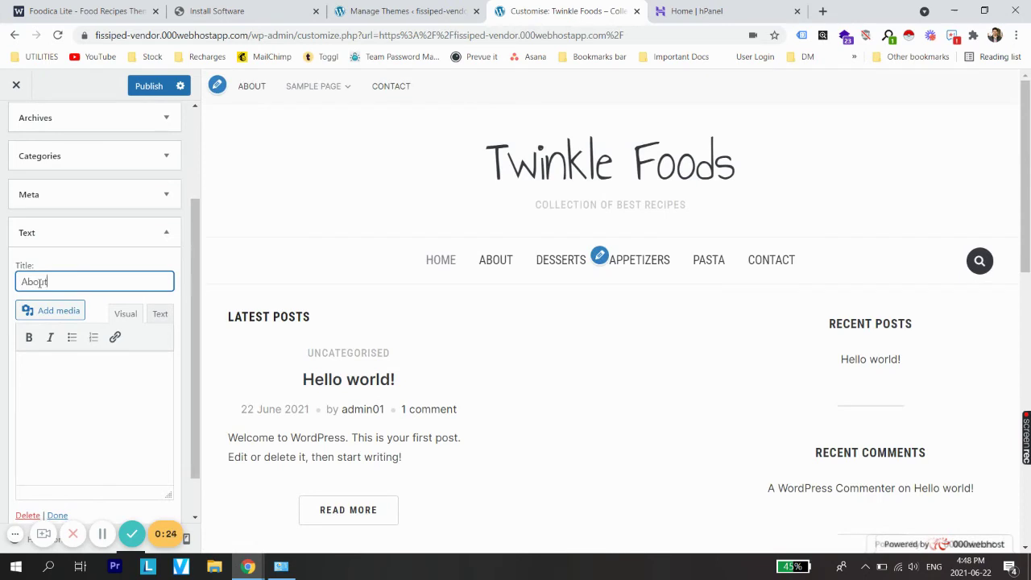
{"action": "type", "text": " Me"}
Step: Copy the demo's About Me paragraph into the widget's text body
{"action": "left_click", "coordinate": [84, 11]}
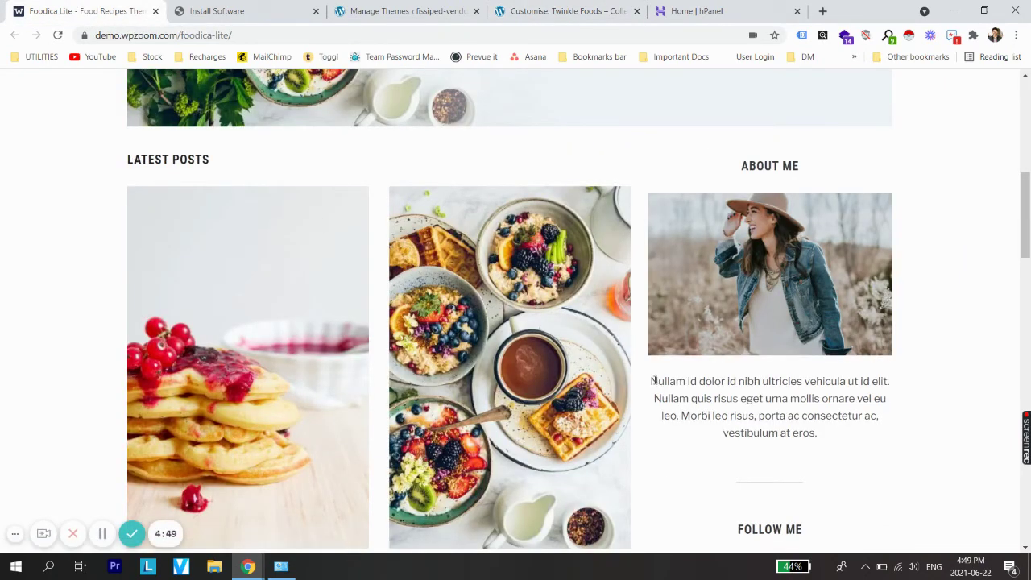
{"action": "left_click_drag", "start_coordinate": [652, 380], "coordinate": [822, 439]}
{"action": "key", "text": "ctrl+c"}
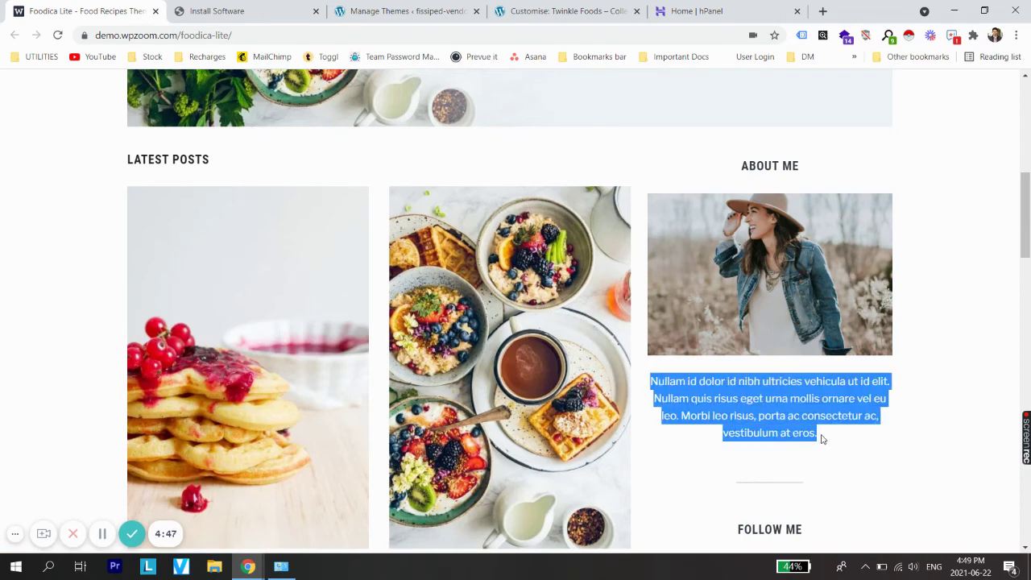
{"action": "left_click", "coordinate": [563, 10]}
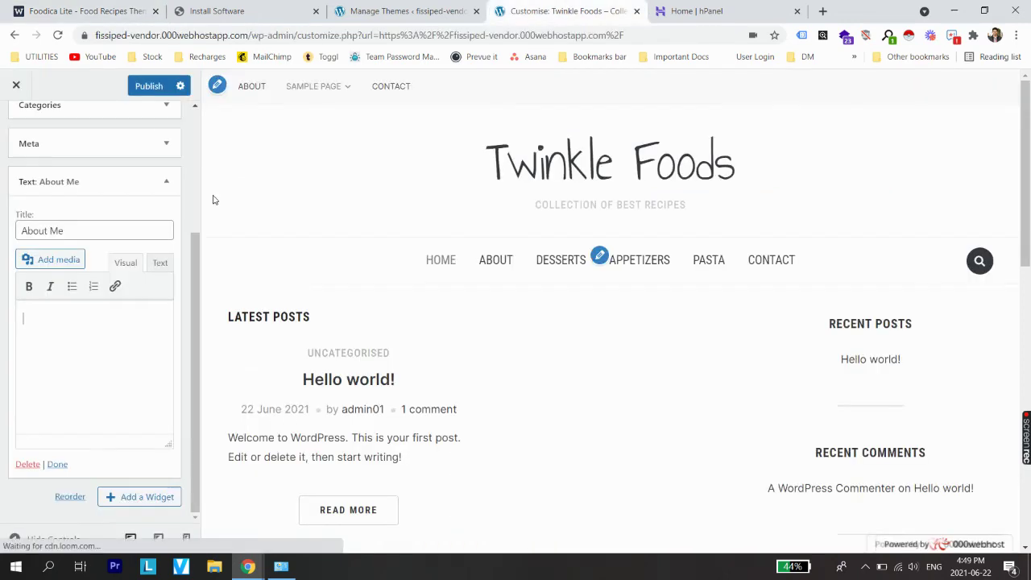
{"action": "left_click", "coordinate": [46, 338]}
{"action": "key", "text": "ctrl+v"}
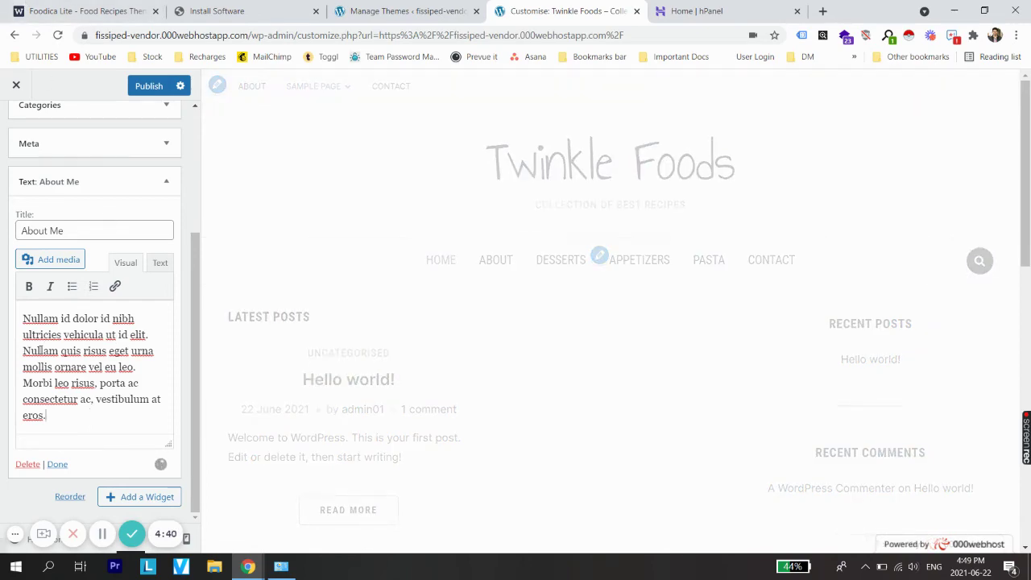
{"action": "scroll", "coordinate": [964, 428], "scroll_direction": "down", "scroll_amount": 10}
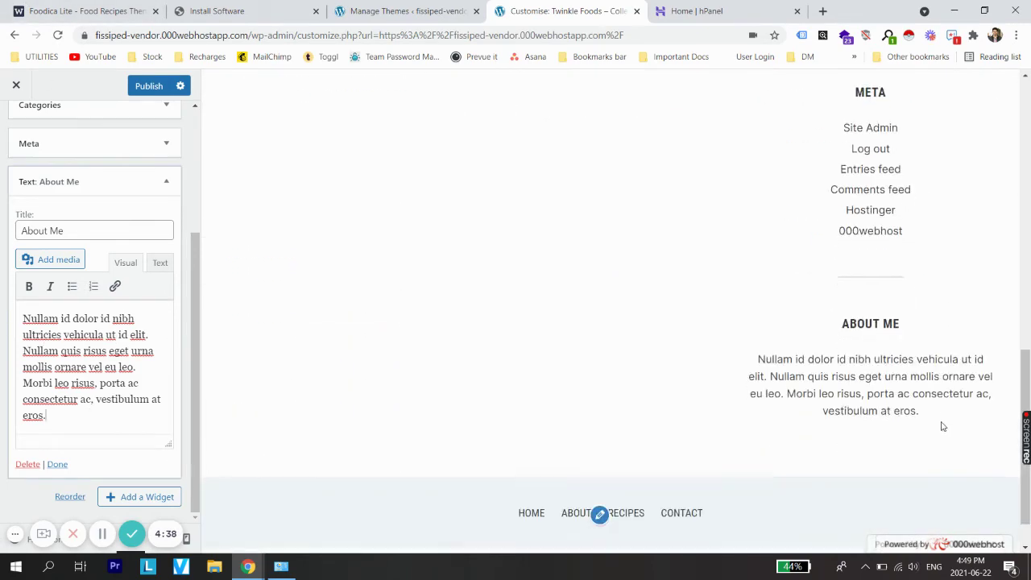
{"action": "scroll", "coordinate": [943, 426], "scroll_direction": "down", "scroll_amount": 1}
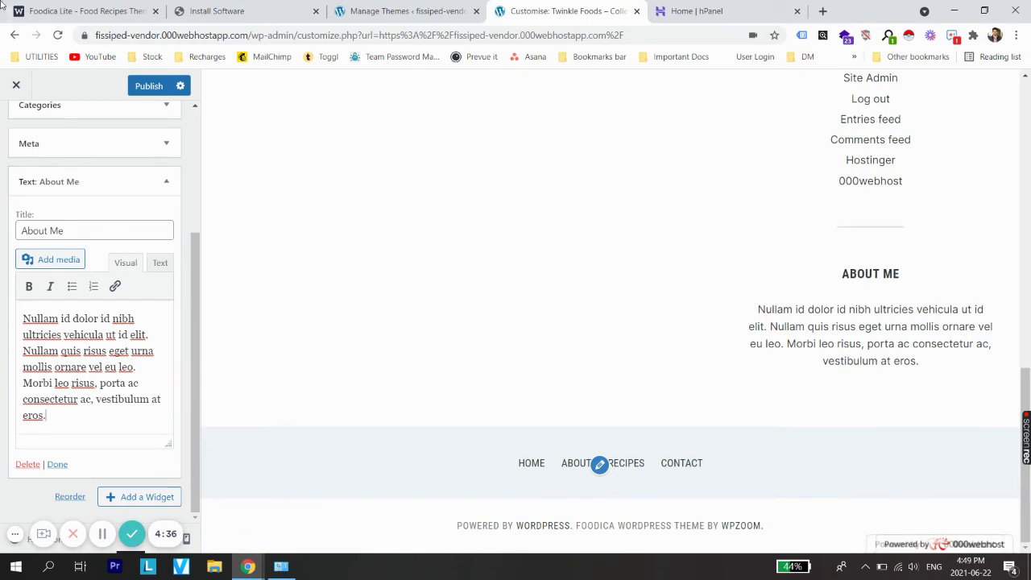
{"action": "left_click", "coordinate": [85, 10]}
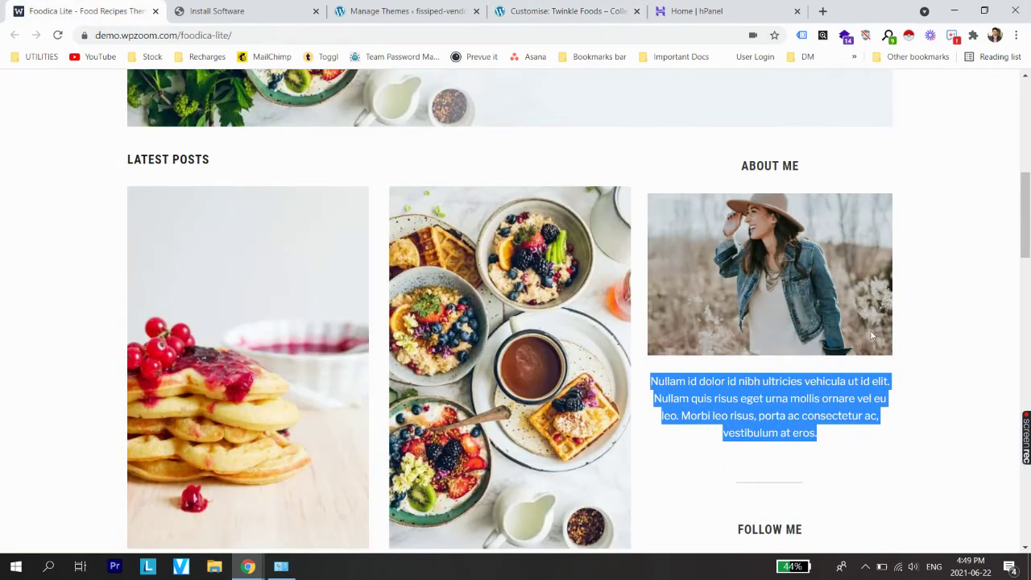
Step: Open the demo's About Me photo in its own tab and save it as a JPEG
{"action": "right_click", "coordinate": [760, 256]}
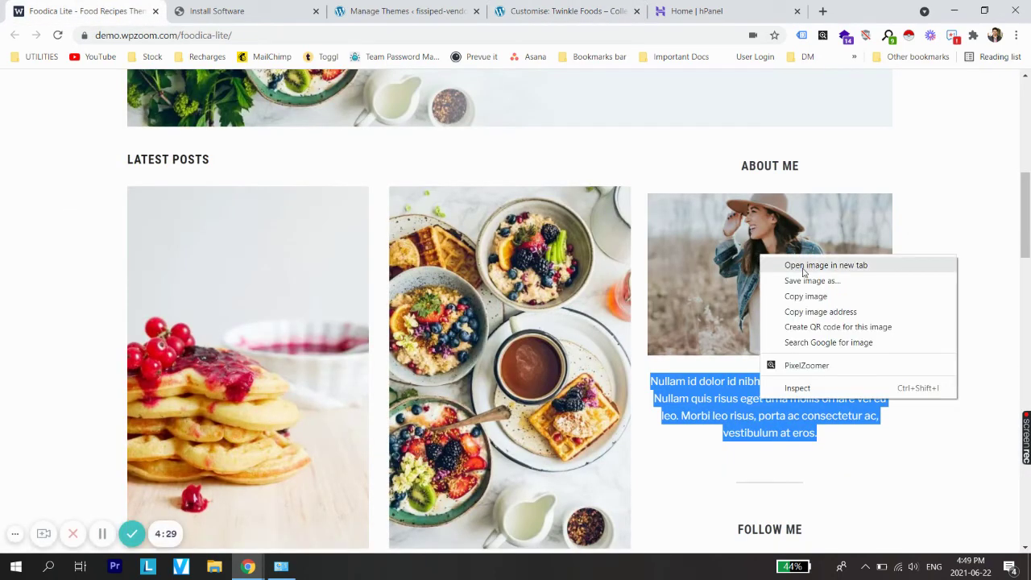
{"action": "left_click", "coordinate": [803, 265]}
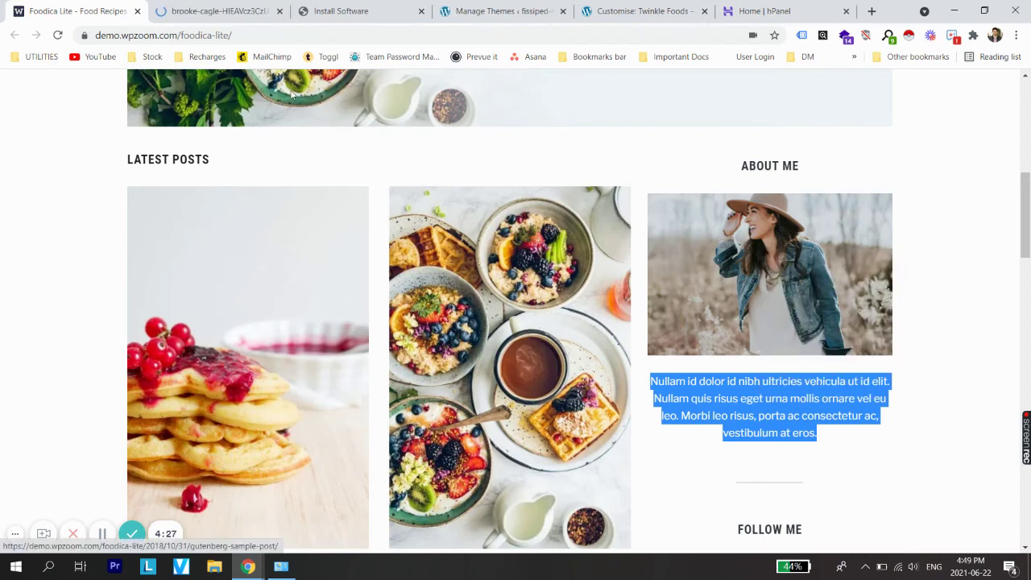
{"action": "left_click", "coordinate": [232, 6]}
{"action": "right_click", "coordinate": [495, 287]}
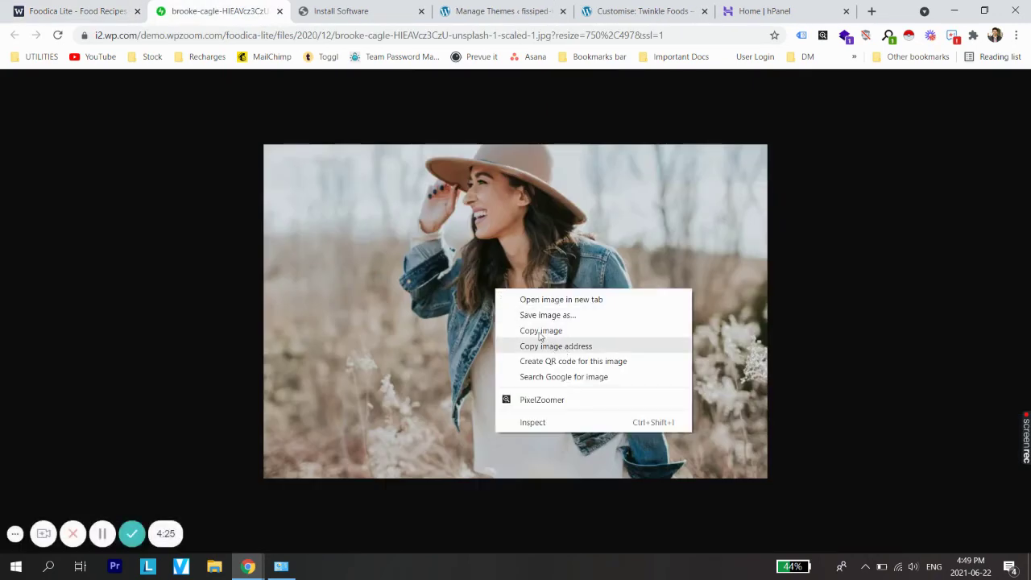
{"action": "left_click", "coordinate": [462, 331]}
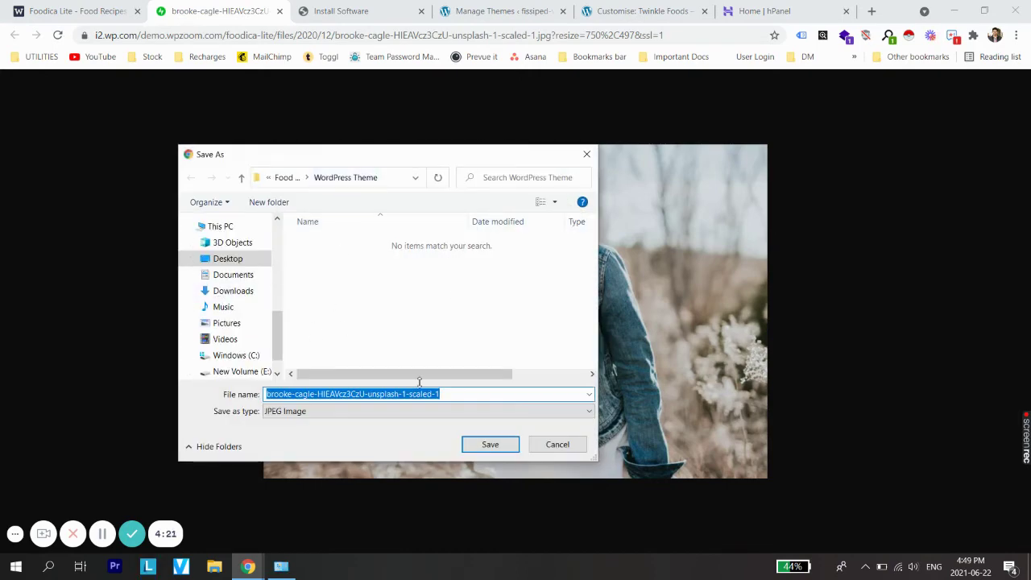
{"action": "key", "text": "Return"}
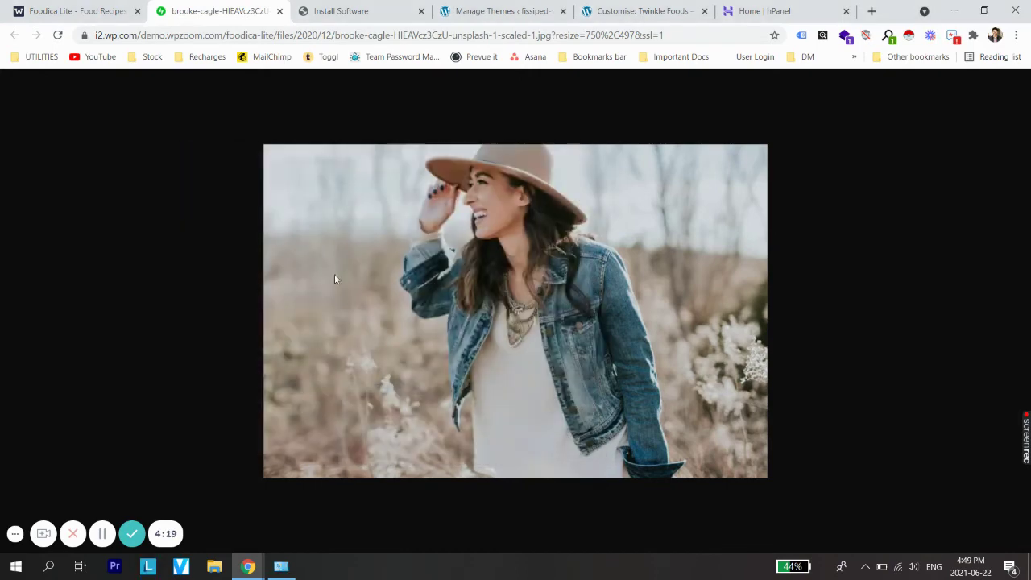
{"action": "left_click", "coordinate": [636, 10]}
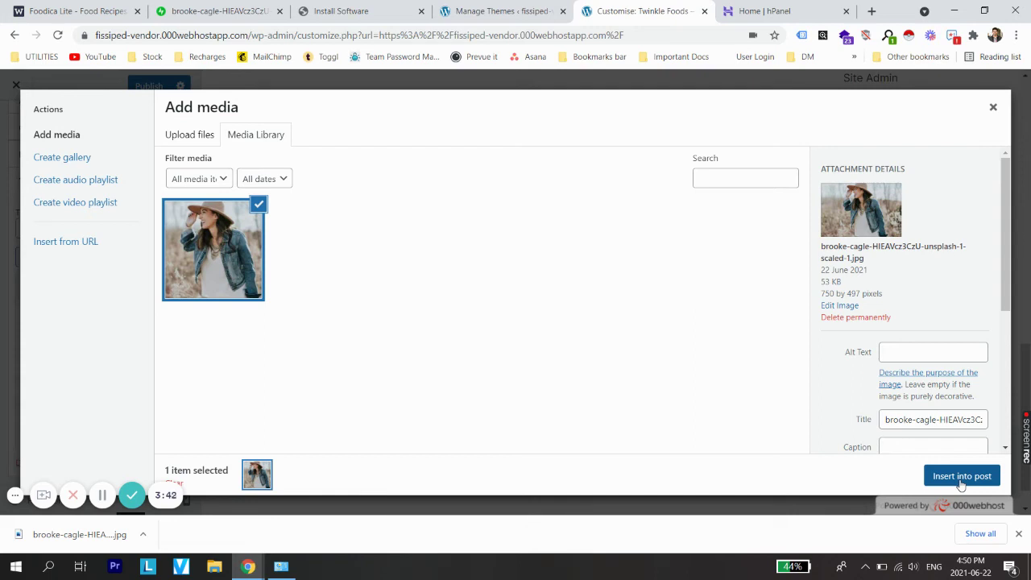
Step: Insert the photo into the About Me widget and move its paragraph below the image
{"action": "left_click", "coordinate": [961, 476]}
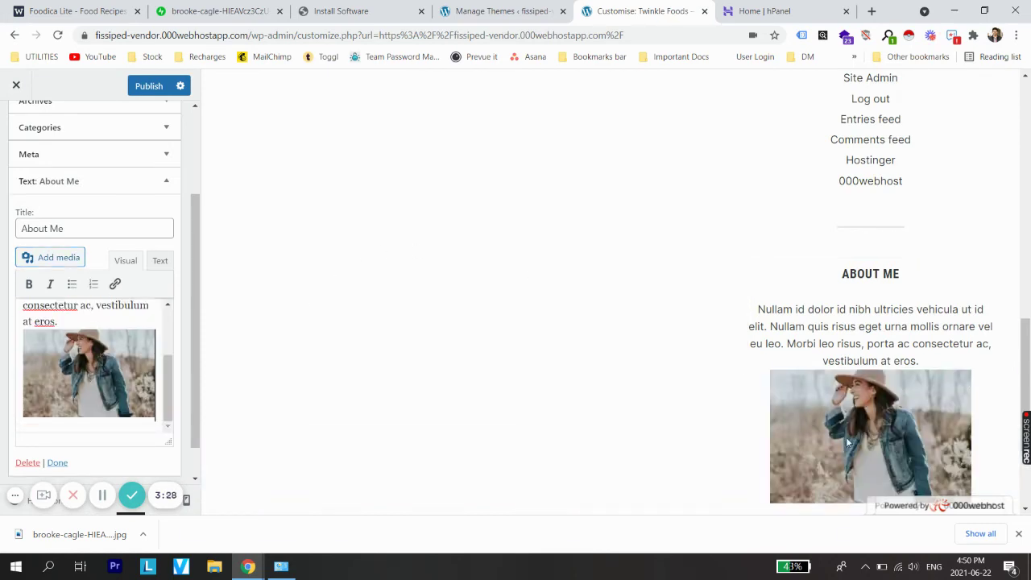
{"action": "left_click_drag", "start_coordinate": [58, 322], "coordinate": [22, 304]}
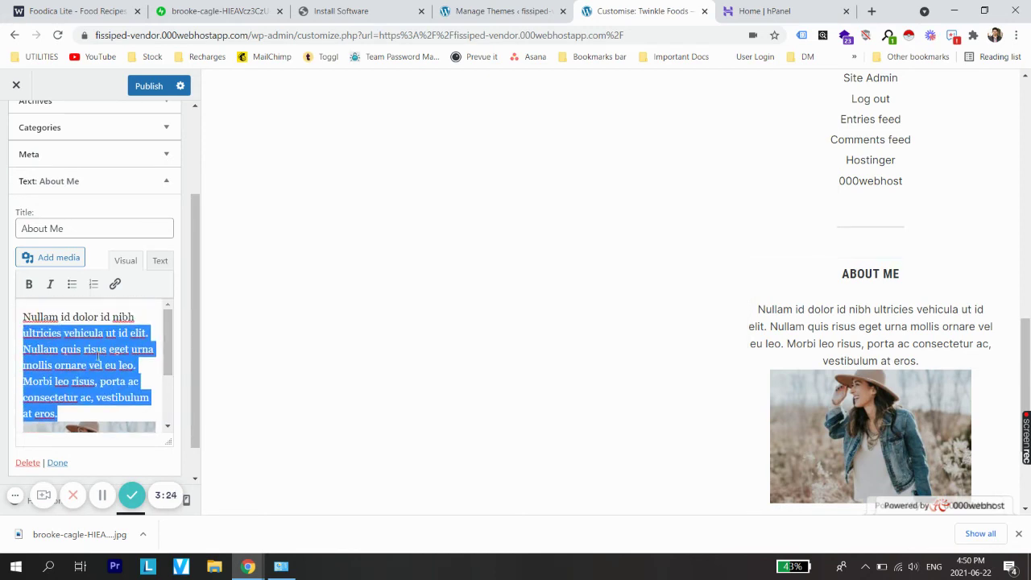
{"action": "left_click_drag", "start_coordinate": [69, 415], "coordinate": [27, 319]}
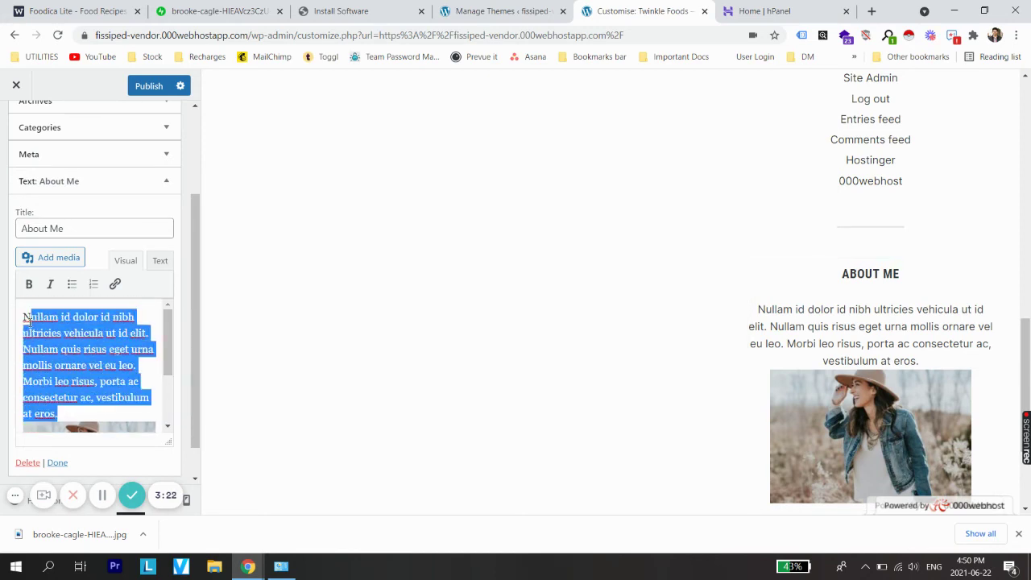
{"action": "key", "text": "BackSpace"}
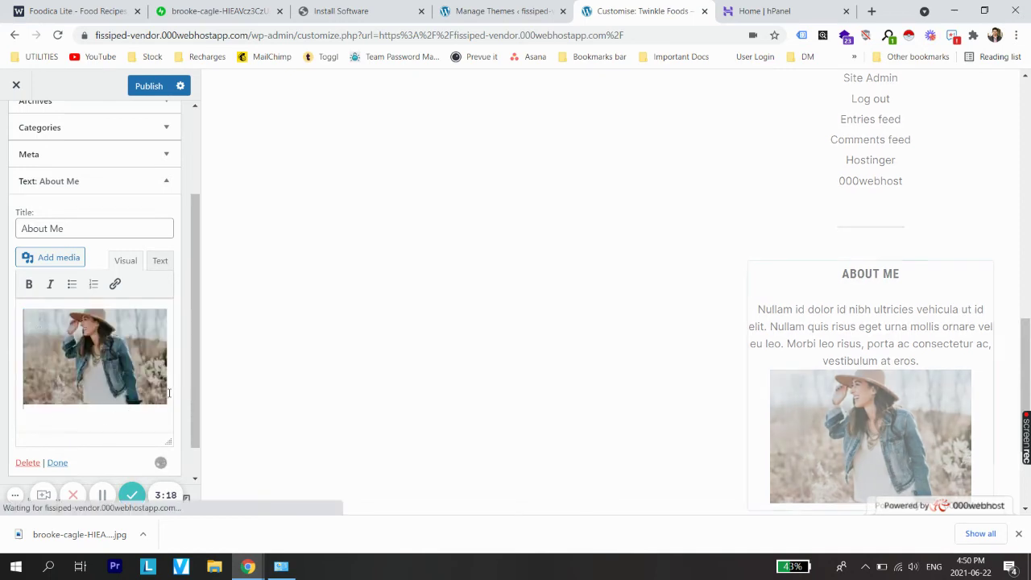
{"action": "key", "text": "Return"}
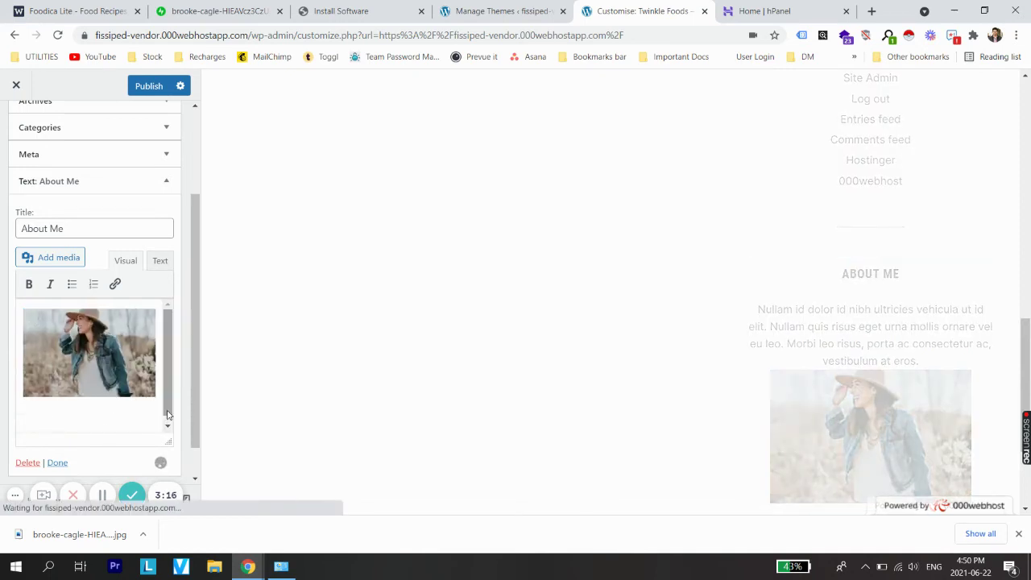
{"action": "type", "text": "Nullam id dolor id nibh ultricies vehicula ut id elit. Nullam quis risus eget urna mollis ornare vel eu leo. Morbi leo risus, porta ac consectetur ac, vestibulum at eros."}
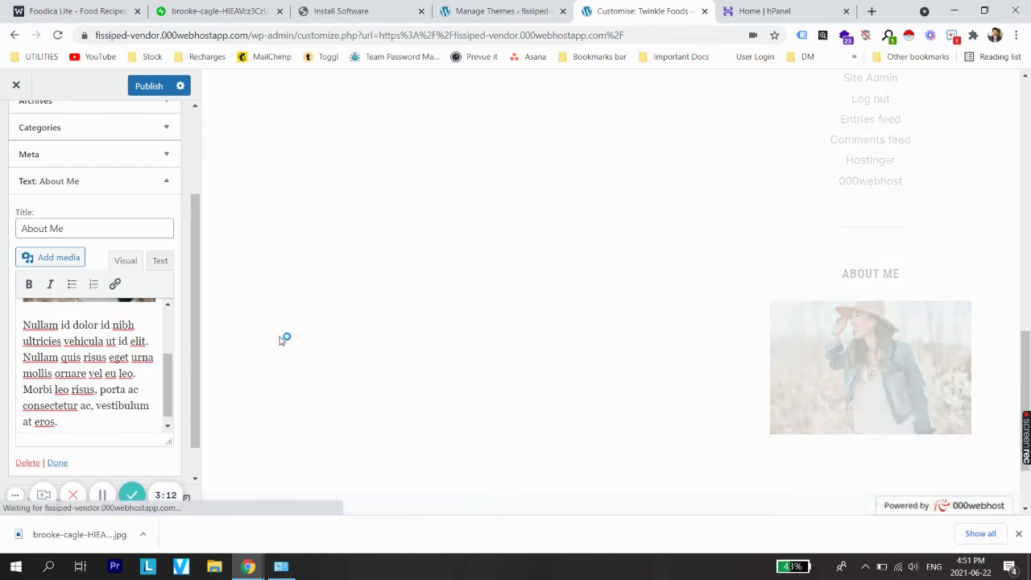
Step: Publish the updated sidebar
{"action": "scroll", "coordinate": [886, 401], "scroll_direction": "down", "scroll_amount": 2}
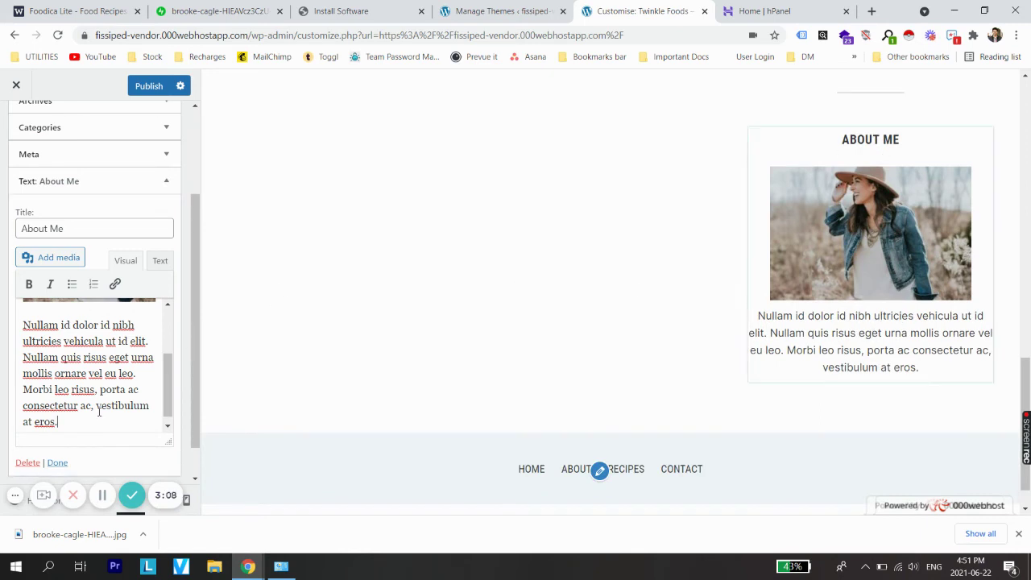
{"action": "scroll", "coordinate": [85, 387], "scroll_direction": "down", "scroll_amount": 1}
{"action": "left_click", "coordinate": [144, 86]}
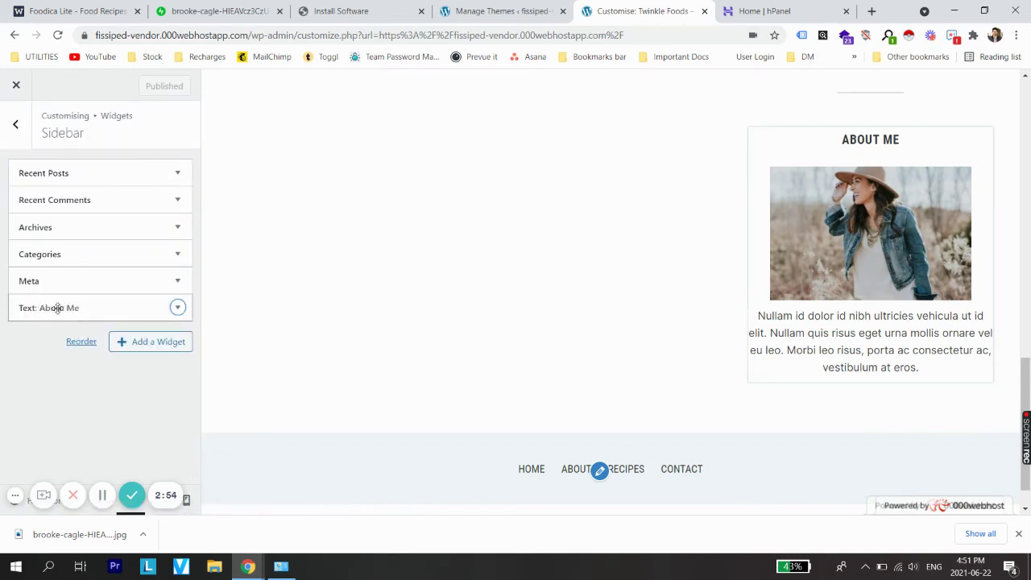
Step: Move the About Me widget to the top of the sidebar and compare with the Foodica demo
{"action": "left_click_drag", "start_coordinate": [56, 308], "coordinate": [55, 173]}
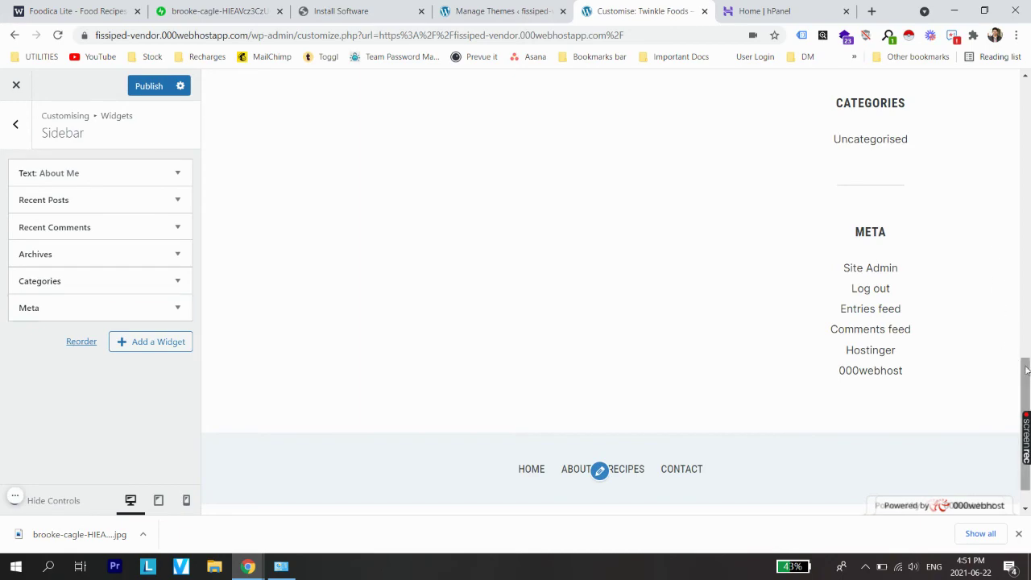
{"action": "left_click_drag", "start_coordinate": [1025, 366], "coordinate": [1027, 82]}
{"action": "scroll", "coordinate": [837, 369], "scroll_direction": "down", "scroll_amount": 3}
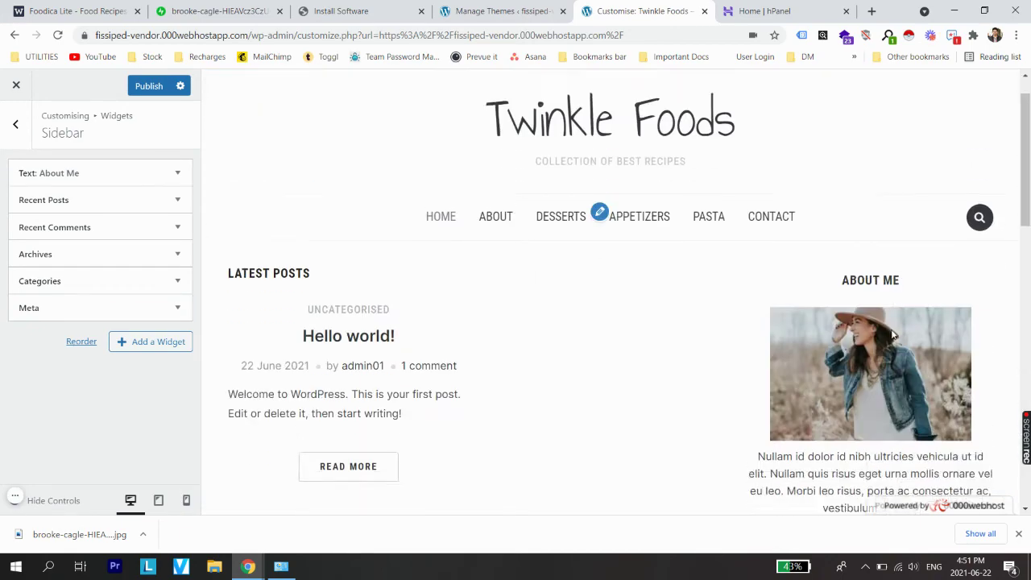
{"action": "scroll", "coordinate": [941, 389], "scroll_direction": "down", "scroll_amount": 1}
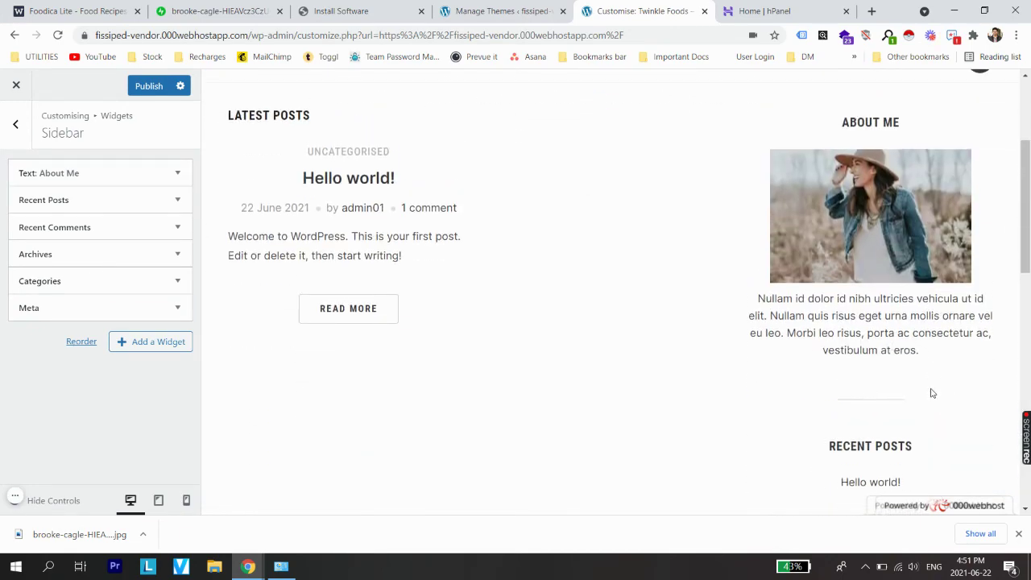
{"action": "left_click", "coordinate": [125, 10]}
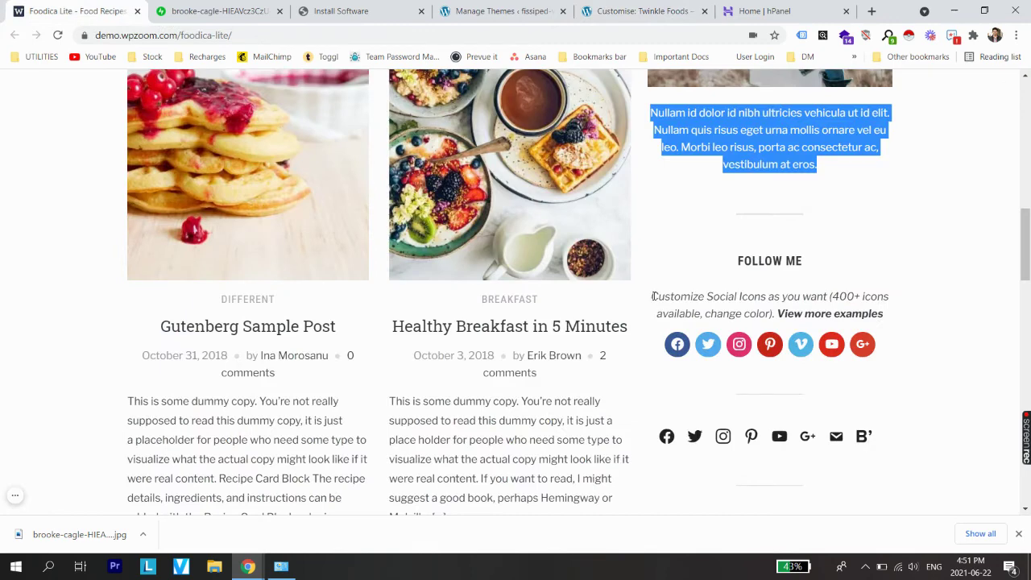
{"action": "left_click", "coordinate": [636, 10]}
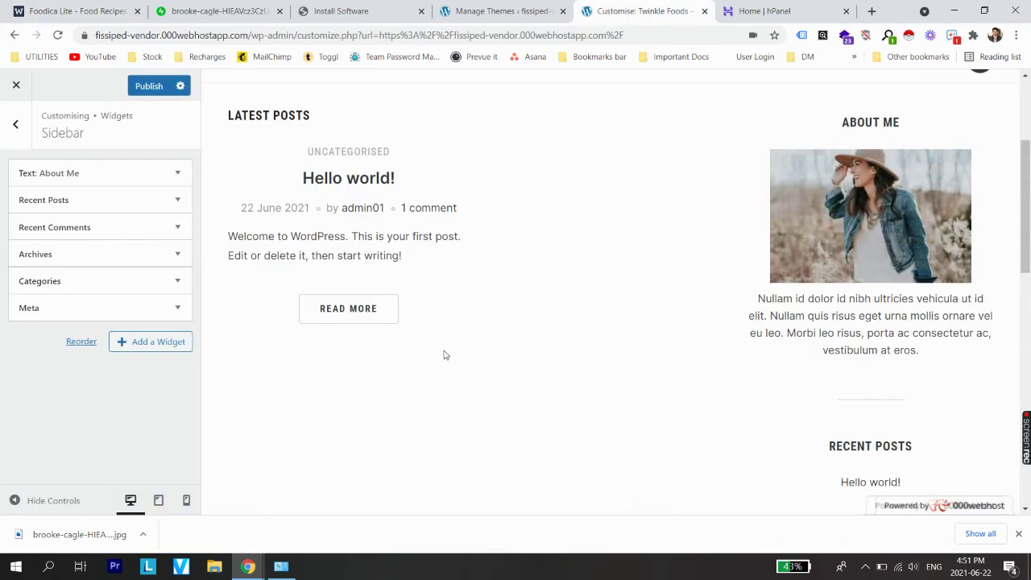
Step: Delete the Recent Posts widget and bring up the available widgets list
{"action": "left_click", "coordinate": [178, 201]}
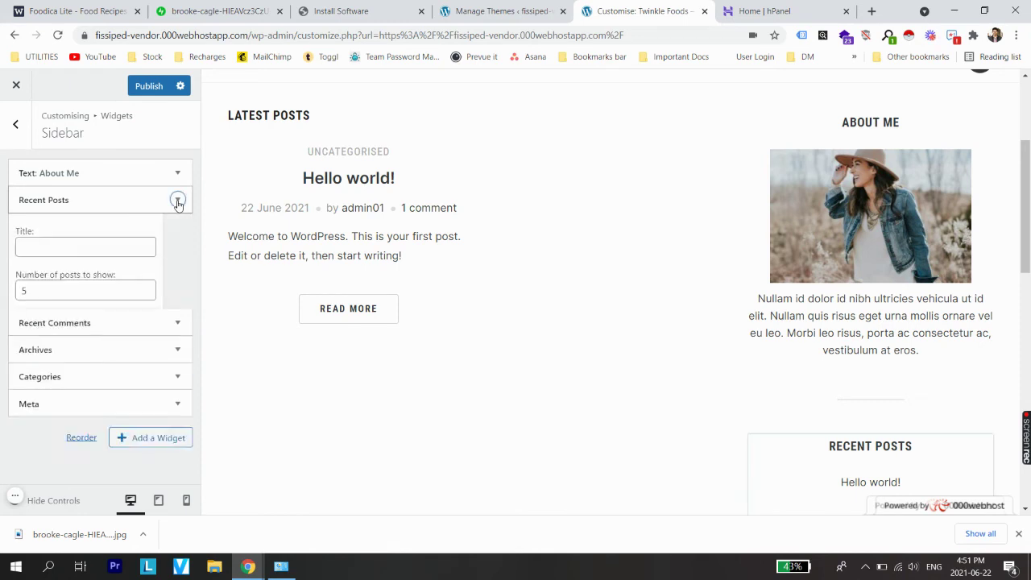
{"action": "left_click", "coordinate": [29, 339]}
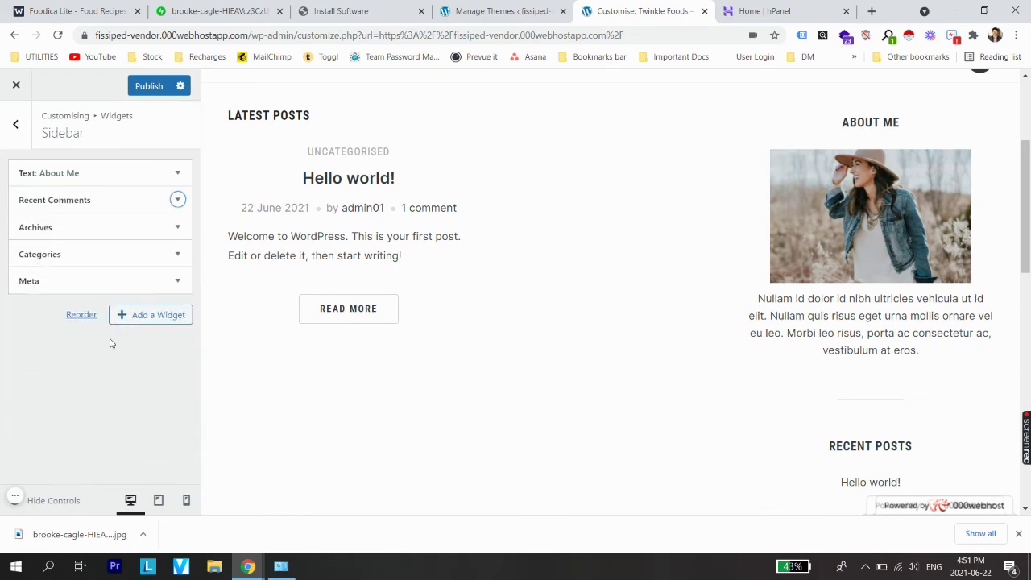
{"action": "left_click", "coordinate": [146, 315]}
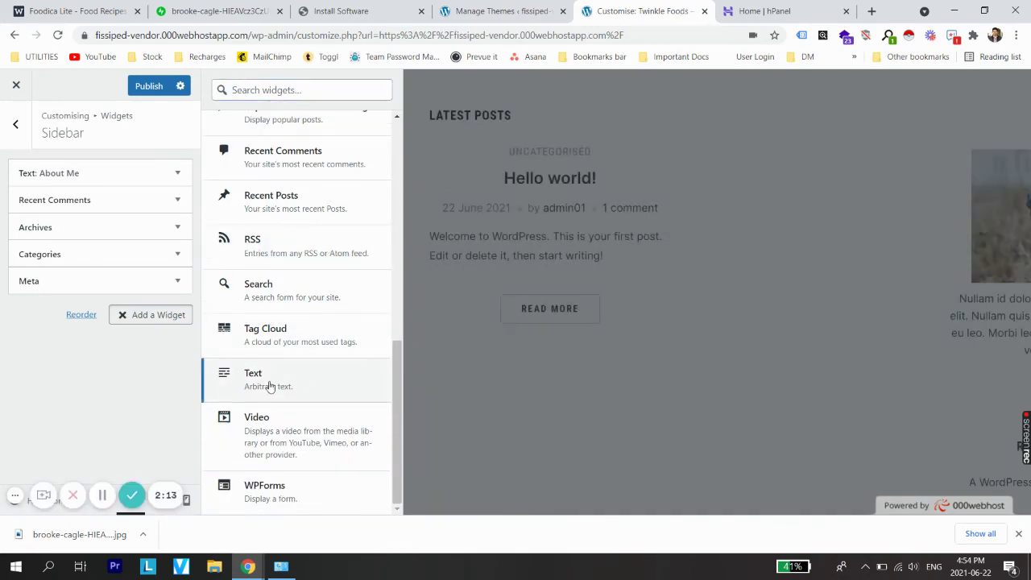
Step: Add a Text widget titled 'Follow Me' and publish it
{"action": "left_click", "coordinate": [269, 384]}
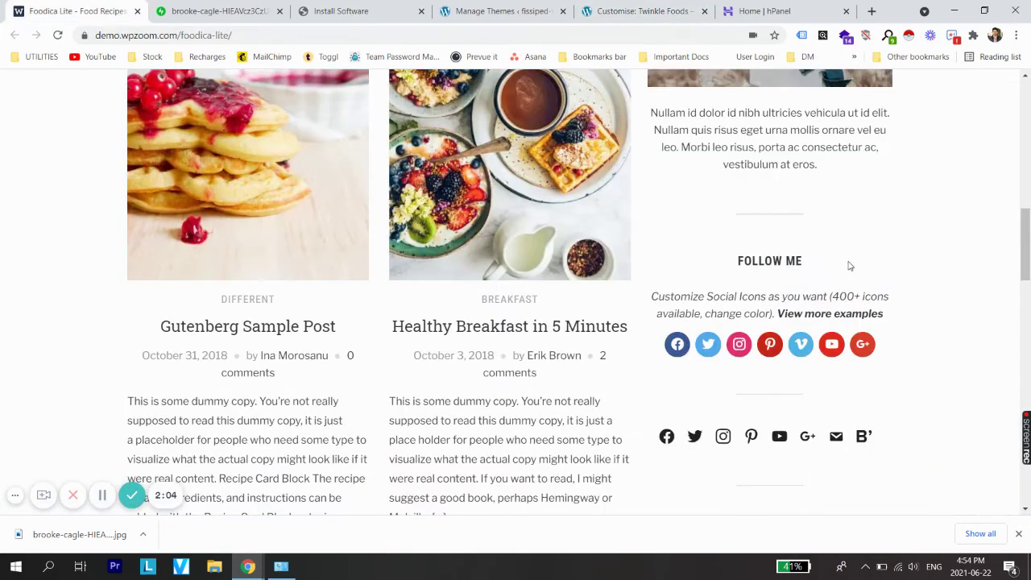
{"action": "left_click_drag", "start_coordinate": [803, 262], "coordinate": [736, 263]}
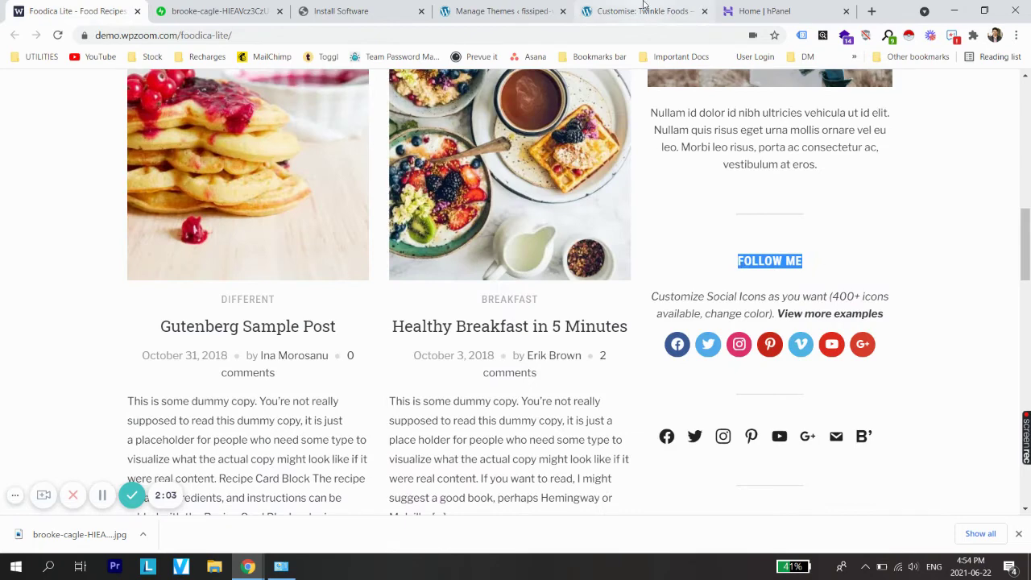
{"action": "left_click", "coordinate": [642, 11]}
{"action": "type", "text": "Follo"}
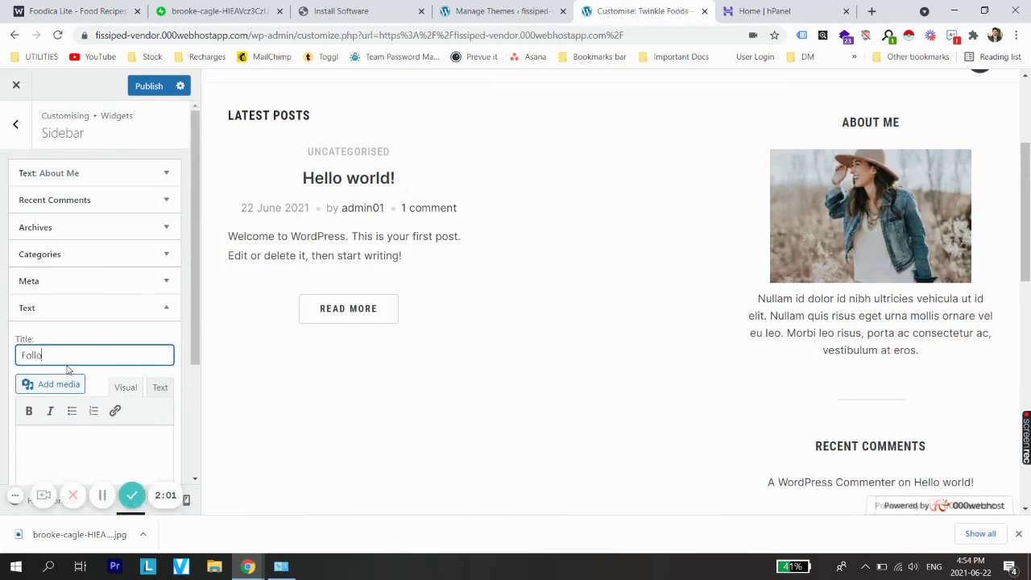
{"action": "type", "text": "w Me"}
{"action": "scroll", "coordinate": [144, 405], "scroll_direction": "down", "scroll_amount": 2}
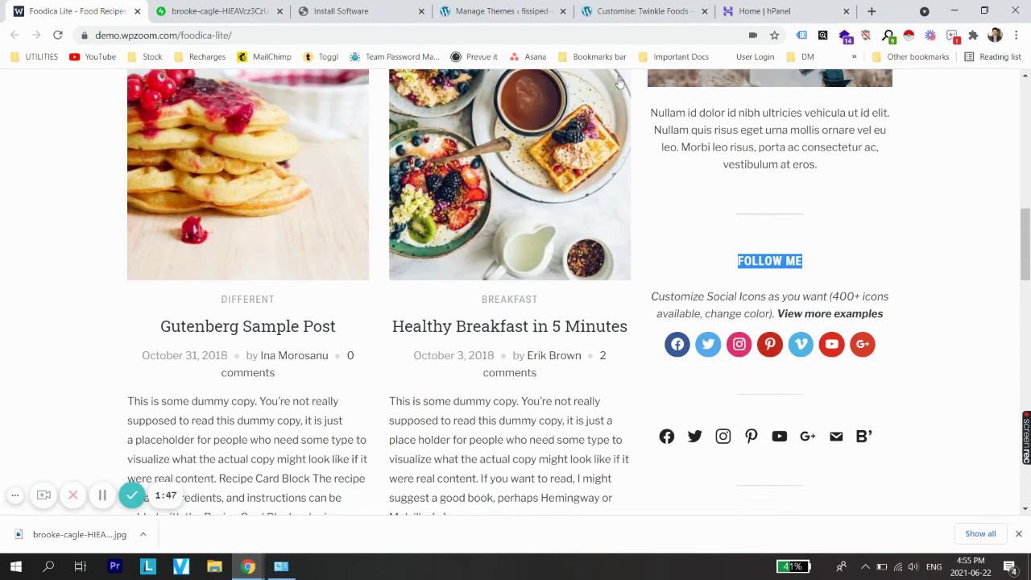
{"action": "left_click", "coordinate": [641, 11]}
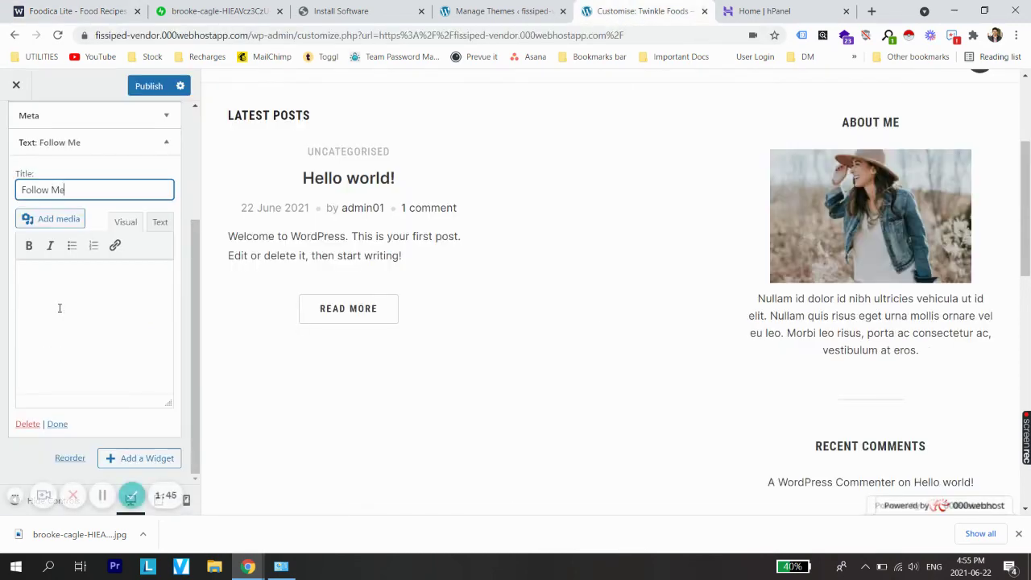
{"action": "left_click", "coordinate": [145, 86]}
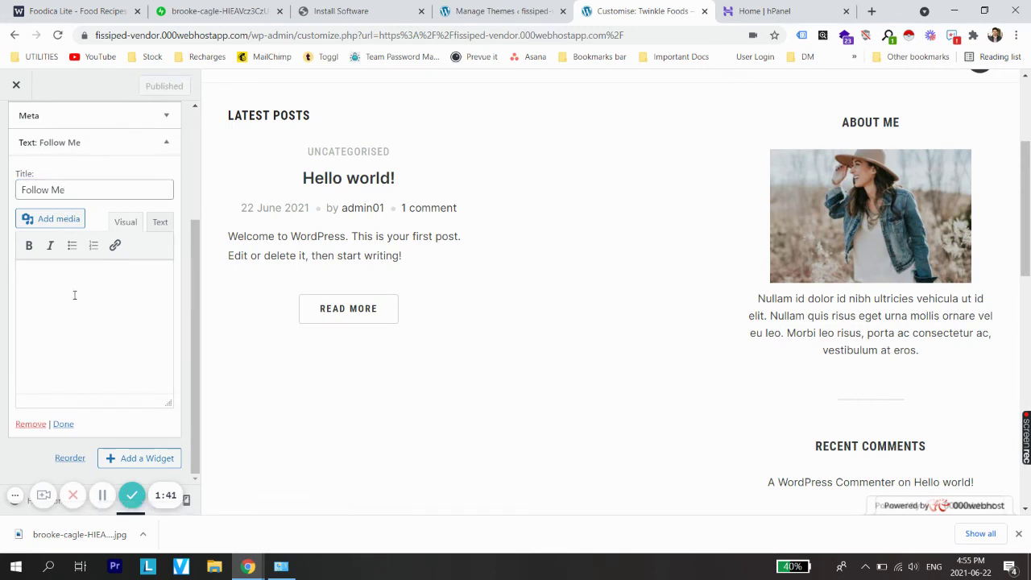
Step: Collapse Follow Me, drag it just below About Me, and compare with the demo
{"action": "scroll", "coordinate": [74, 295], "scroll_direction": "up", "scroll_amount": 2}
{"action": "left_click", "coordinate": [160, 281]}
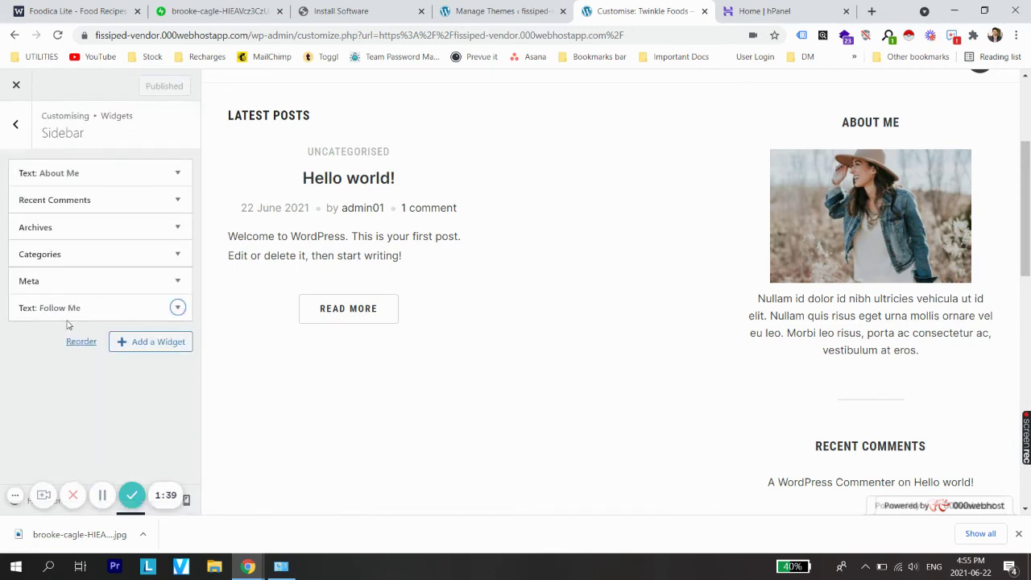
{"action": "left_click_drag", "start_coordinate": [63, 312], "coordinate": [61, 203]}
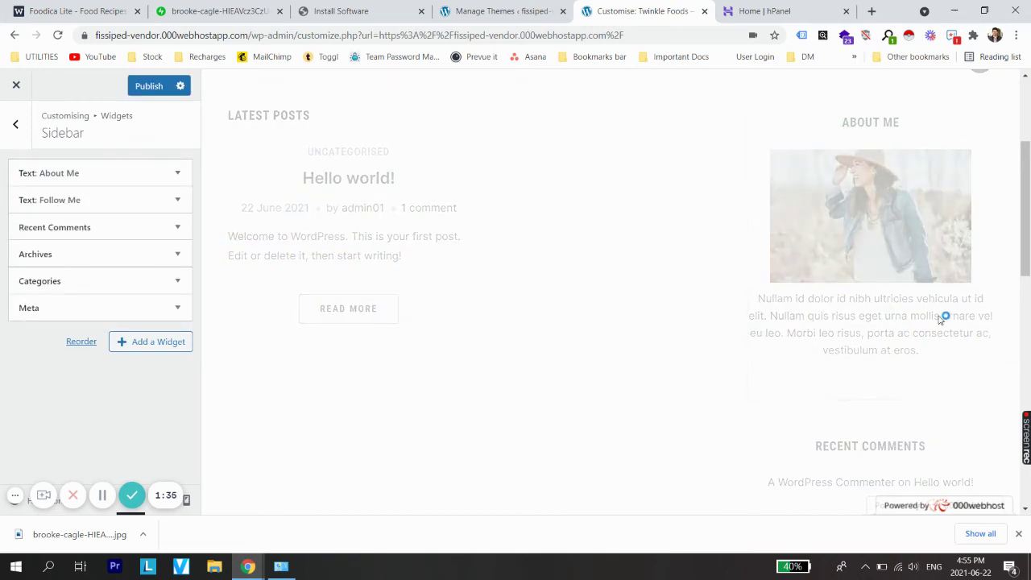
{"action": "scroll", "coordinate": [934, 322], "scroll_direction": "down", "scroll_amount": 3}
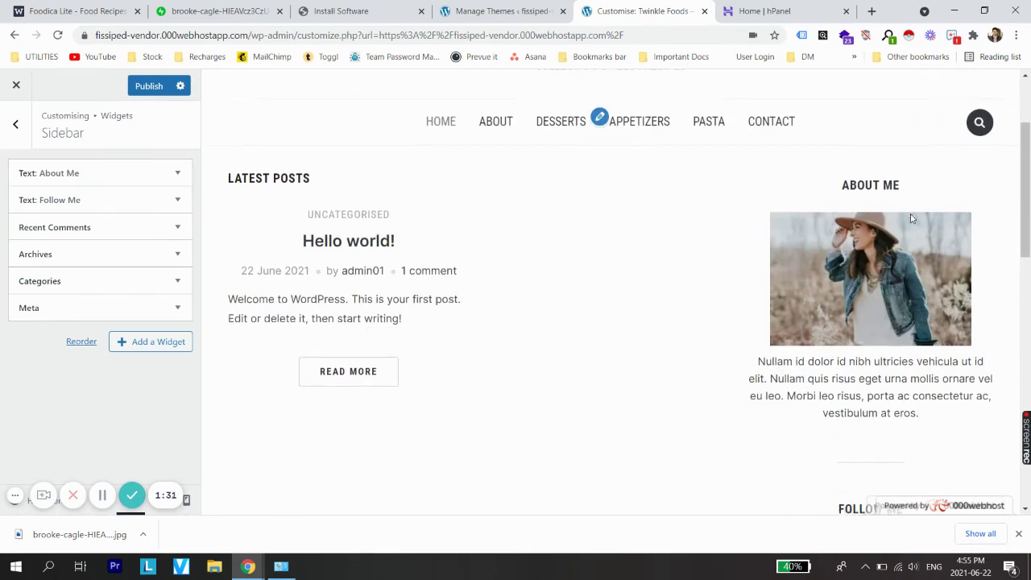
{"action": "scroll", "coordinate": [711, 292], "scroll_direction": "down", "scroll_amount": 3}
{"action": "scroll", "coordinate": [892, 330], "scroll_direction": "down", "scroll_amount": 3}
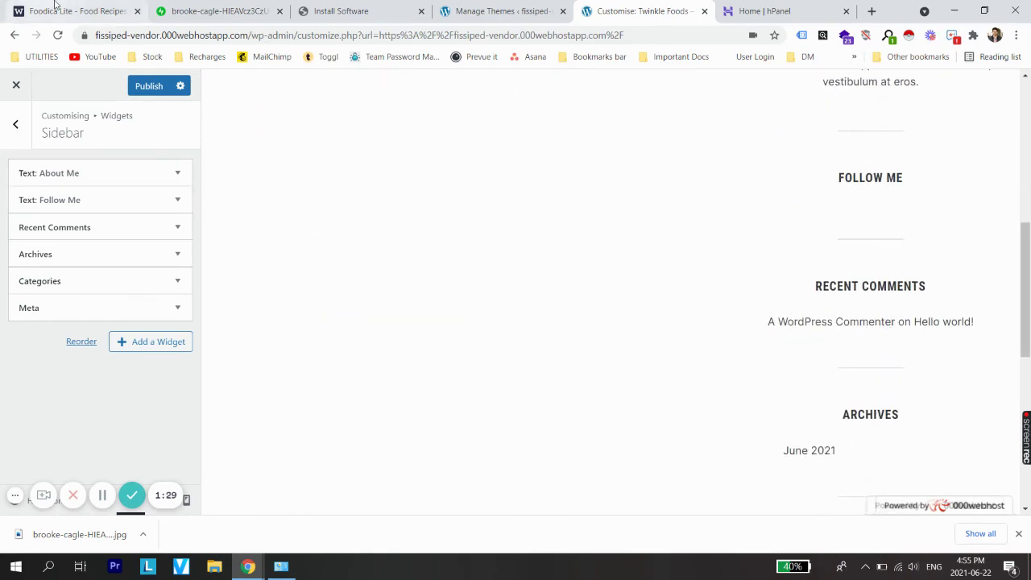
{"action": "left_click", "coordinate": [52, 10]}
{"action": "scroll", "coordinate": [664, 319], "scroll_direction": "down", "scroll_amount": 3}
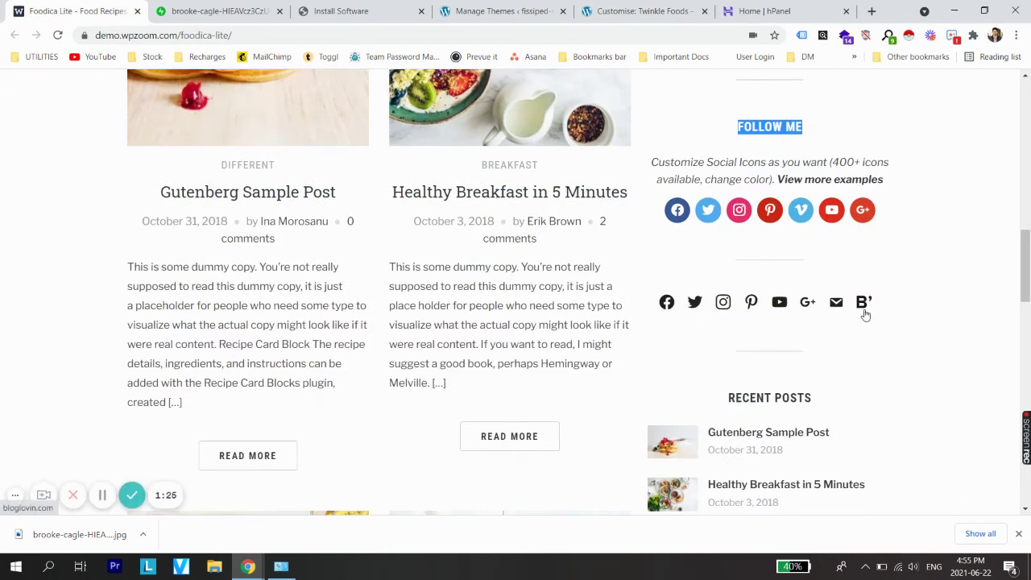
{"action": "left_click", "coordinate": [640, 11]}
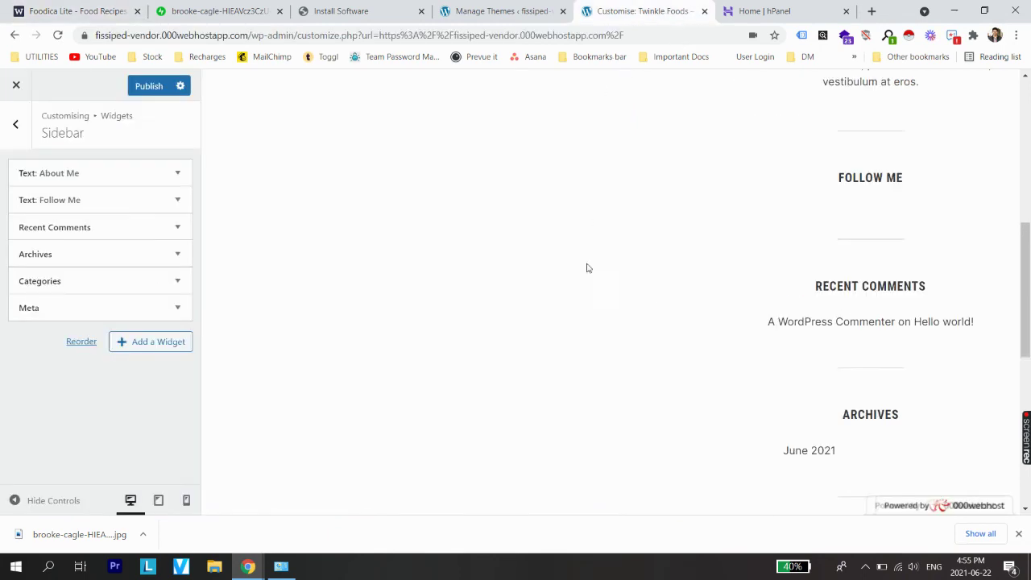
Step: Add an empty Custom HTML widget to the sidebar
{"action": "left_click", "coordinate": [139, 342]}
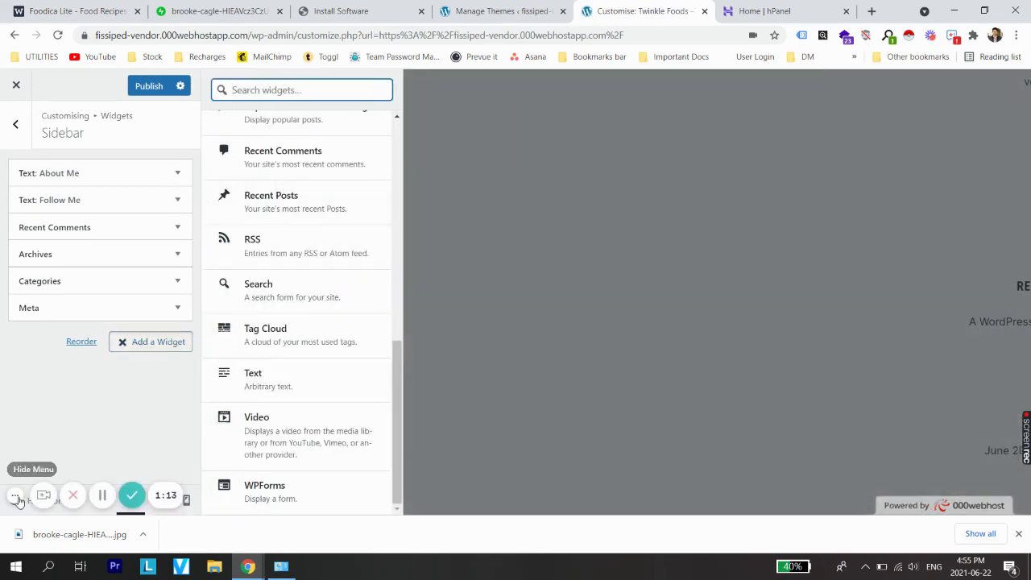
{"action": "scroll", "coordinate": [292, 338], "scroll_direction": "up", "scroll_amount": 6}
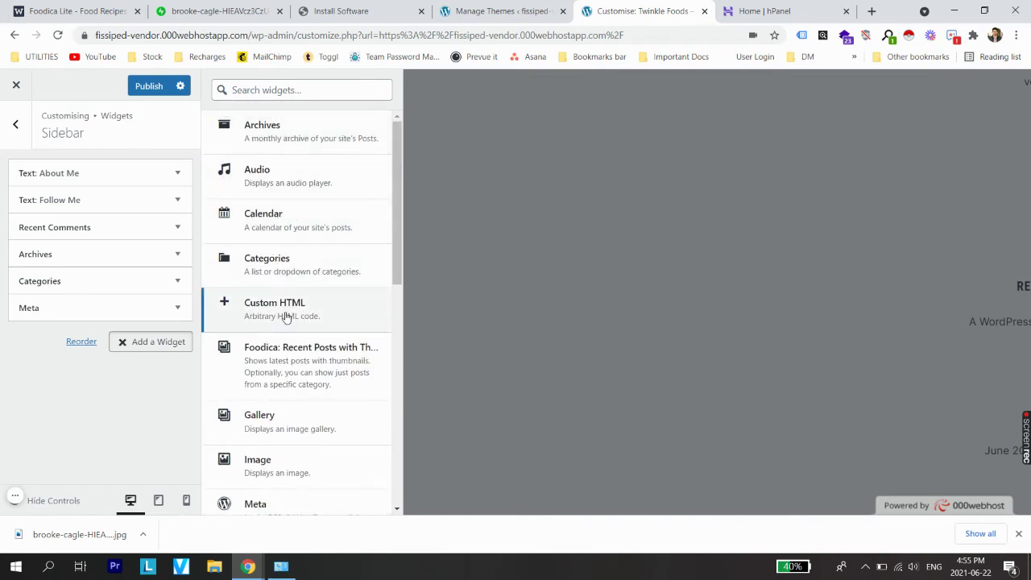
{"action": "left_click", "coordinate": [287, 316]}
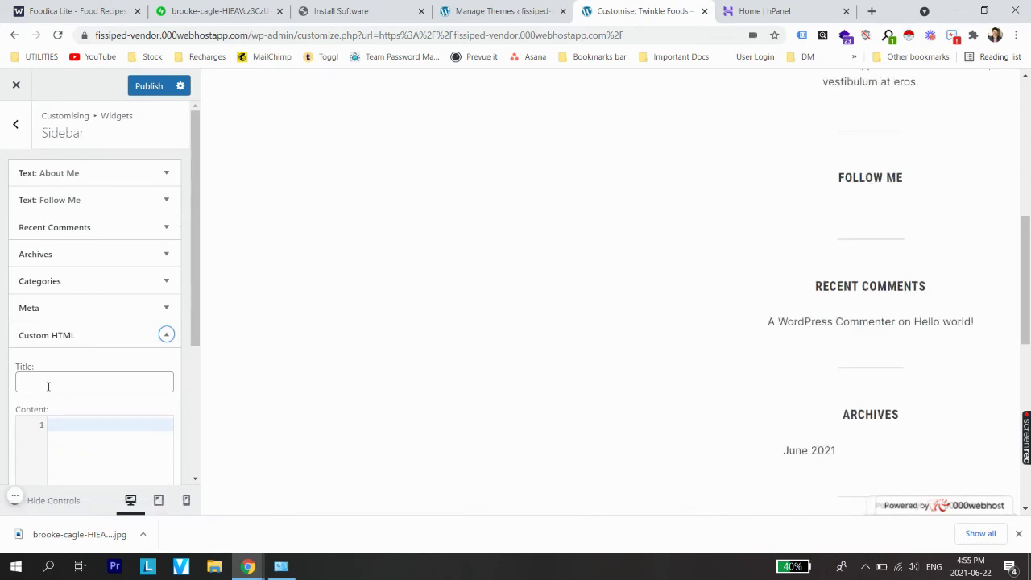
{"action": "scroll", "coordinate": [76, 385], "scroll_direction": "down", "scroll_amount": 3}
{"action": "scroll", "coordinate": [85, 432], "scroll_direction": "up", "scroll_amount": 1}
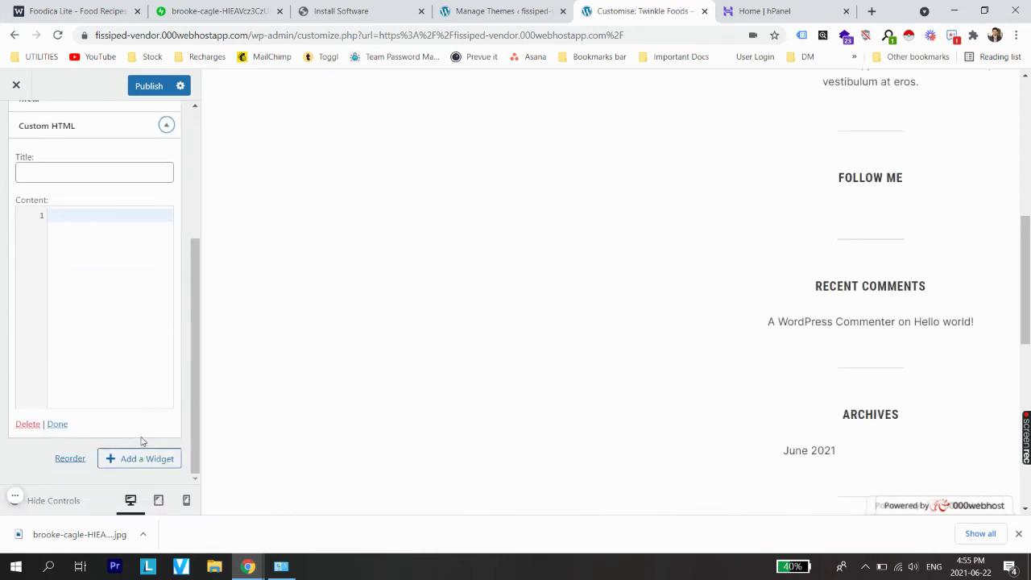
{"action": "scroll", "coordinate": [153, 402], "scroll_direction": "up", "scroll_amount": 1}
Step: Collapse the Custom HTML widget and drag it below Follow Me, checking the demo order
{"action": "left_click", "coordinate": [165, 259]}
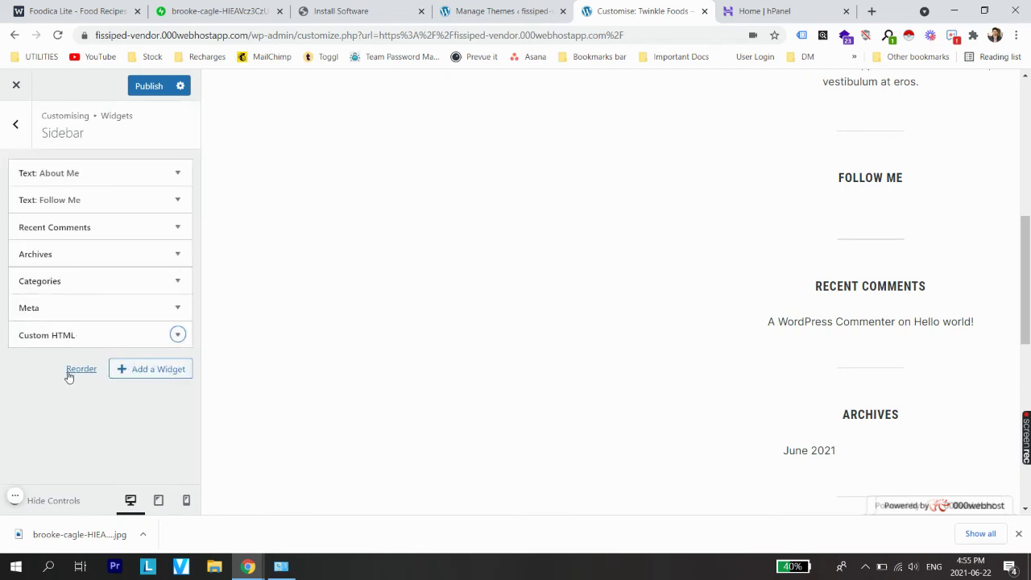
{"action": "left_click_drag", "start_coordinate": [41, 334], "coordinate": [40, 227]}
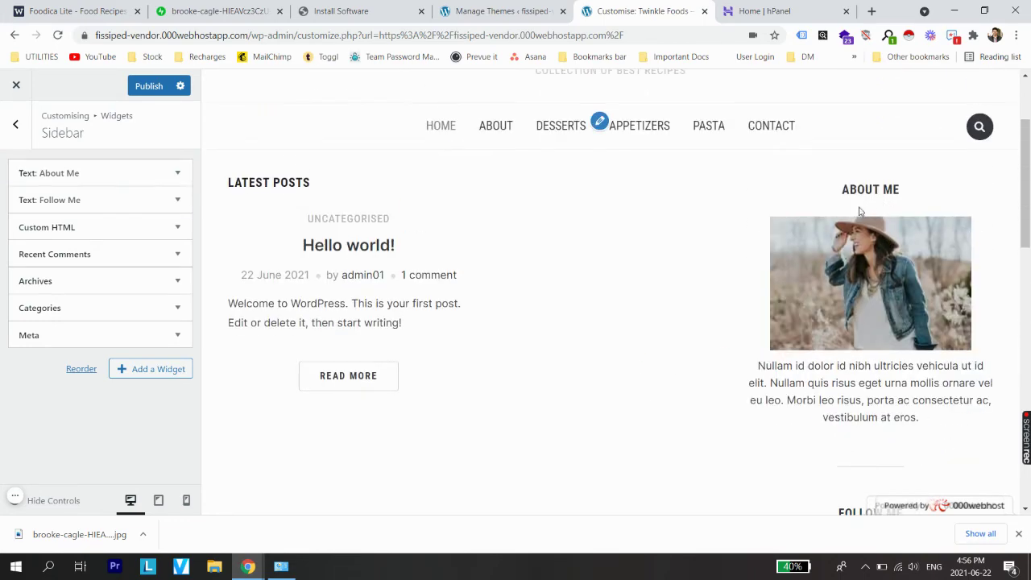
{"action": "scroll", "coordinate": [861, 274], "scroll_direction": "down", "scroll_amount": 3}
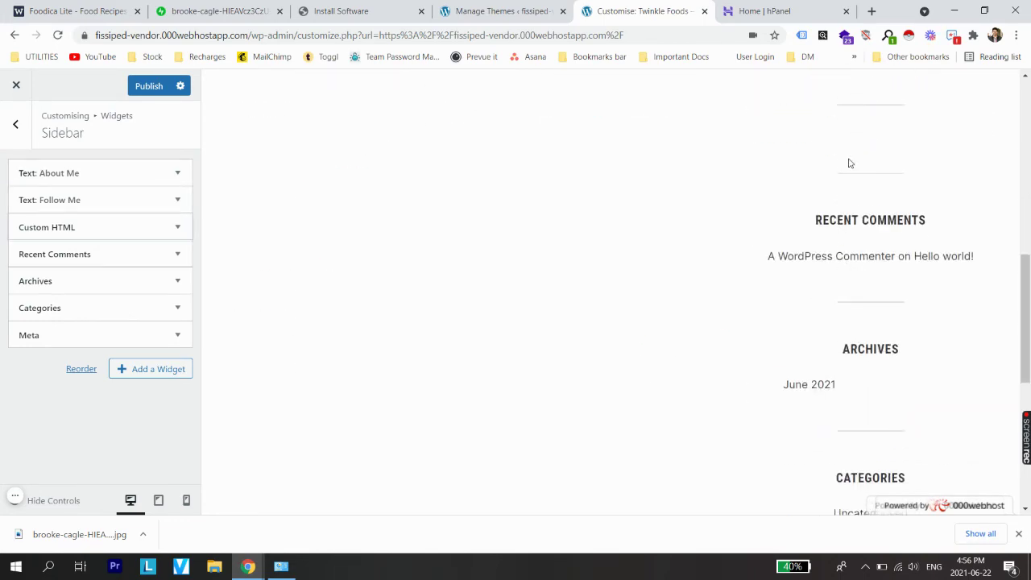
{"action": "scroll", "coordinate": [814, 209], "scroll_direction": "up", "scroll_amount": 1}
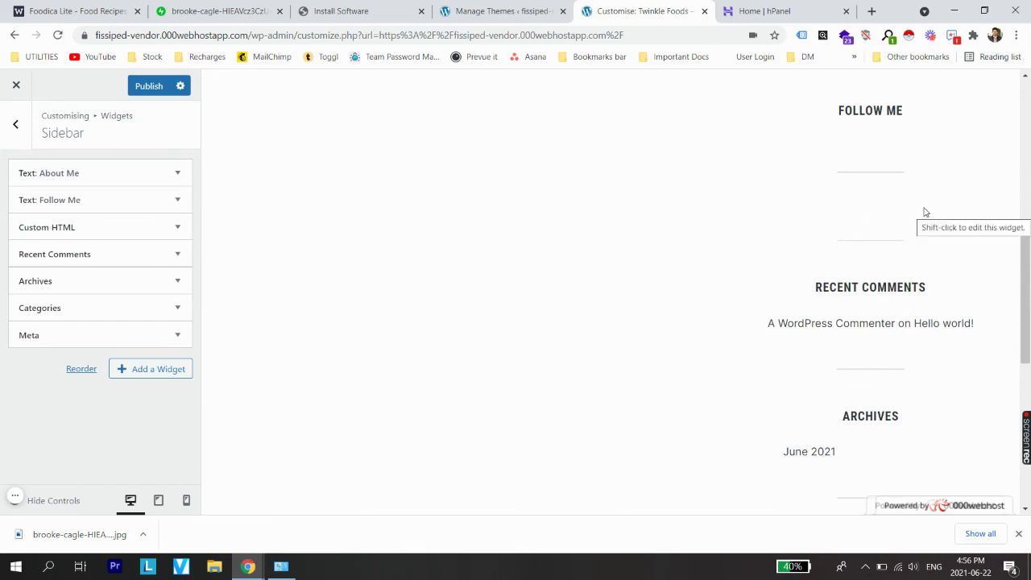
{"action": "key", "text": "ctrl+1"}
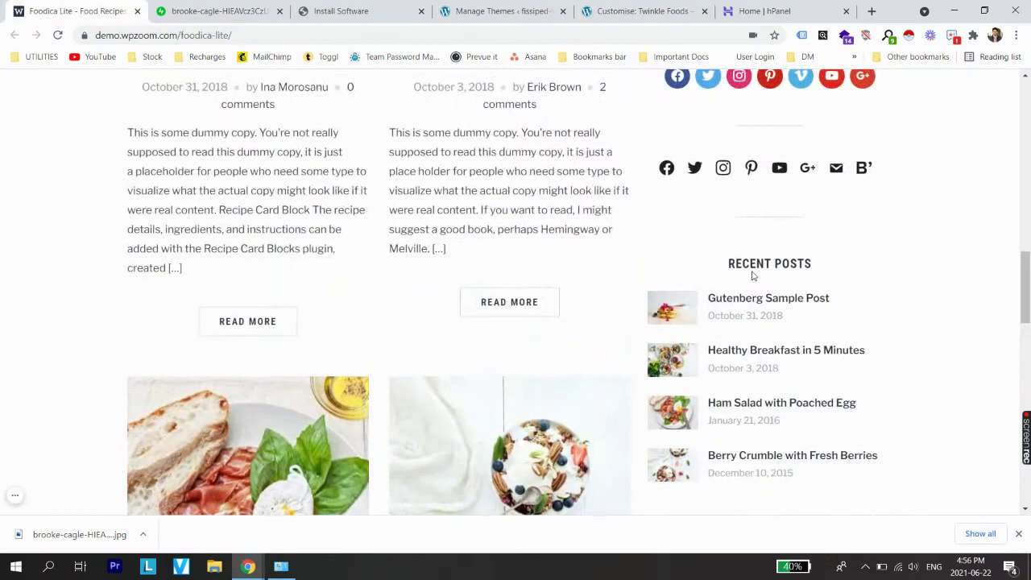
{"action": "left_click", "coordinate": [640, 11]}
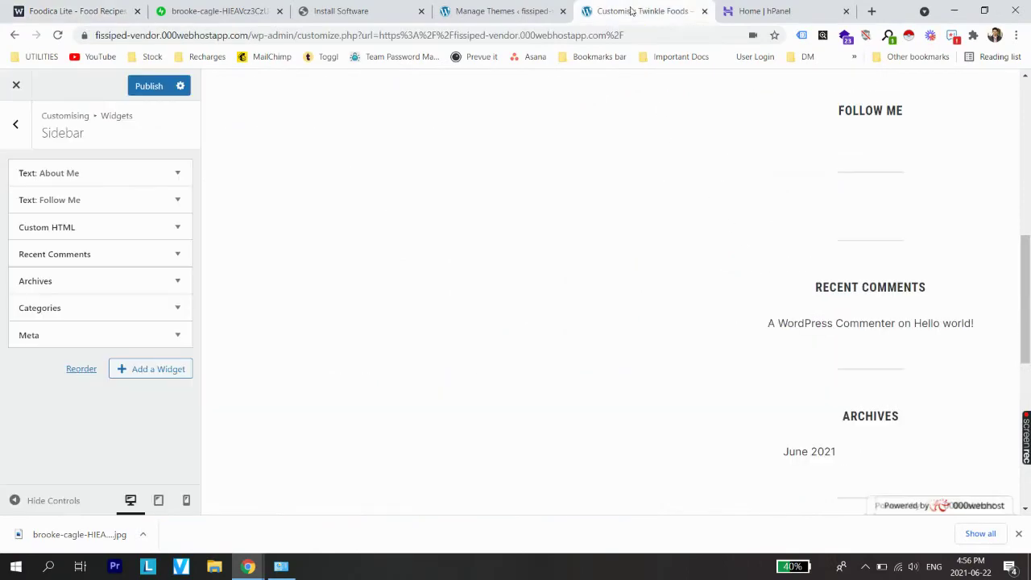
Step: Add a Recent Posts widget titled 'Recent Posts'
{"action": "left_click", "coordinate": [142, 371]}
{"action": "scroll", "coordinate": [290, 425], "scroll_direction": "down", "scroll_amount": 4}
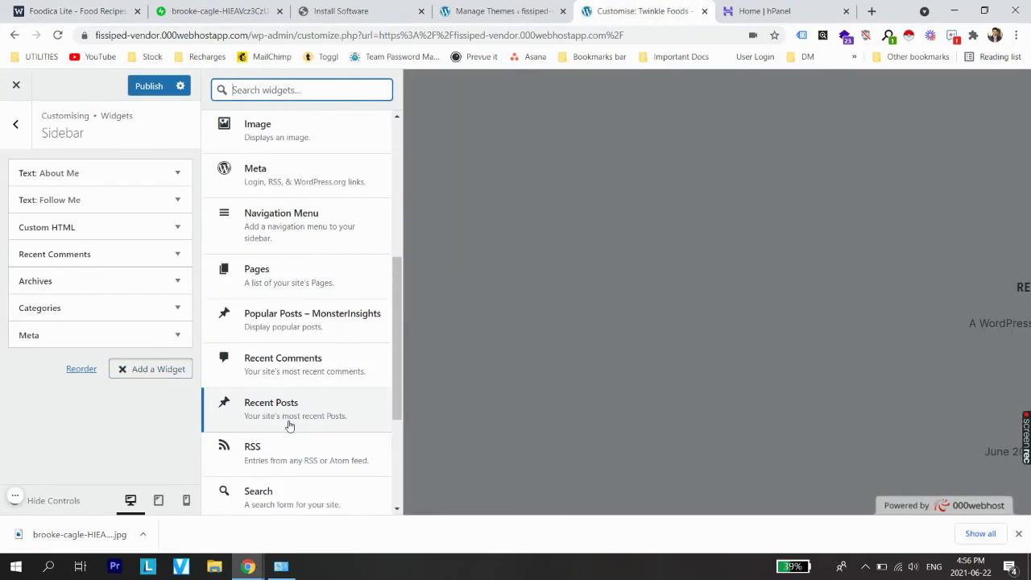
{"action": "left_click", "coordinate": [288, 422]}
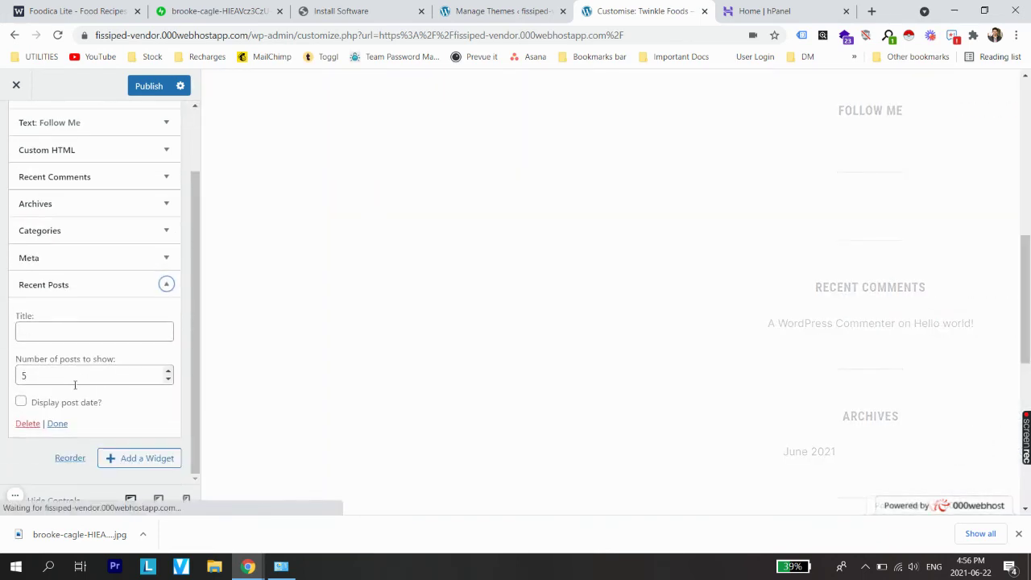
{"action": "left_click", "coordinate": [52, 332]}
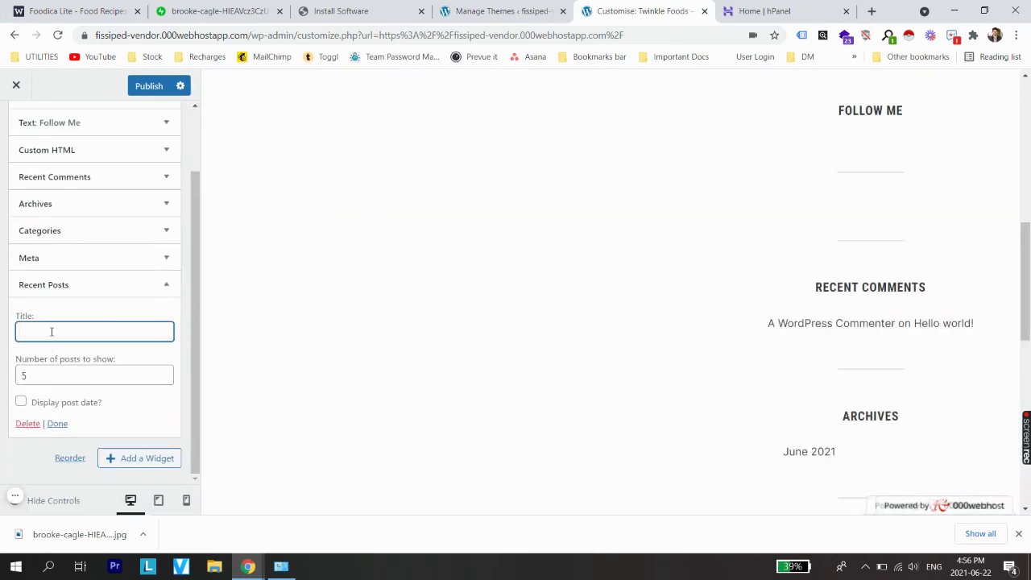
{"action": "type", "text": "Recent Posts"}
{"action": "left_click", "coordinate": [166, 285]}
Step: Drag Recent Posts up below Custom HTML and compare with the Foodica demo
{"action": "left_click_drag", "start_coordinate": [56, 370], "coordinate": [52, 258]}
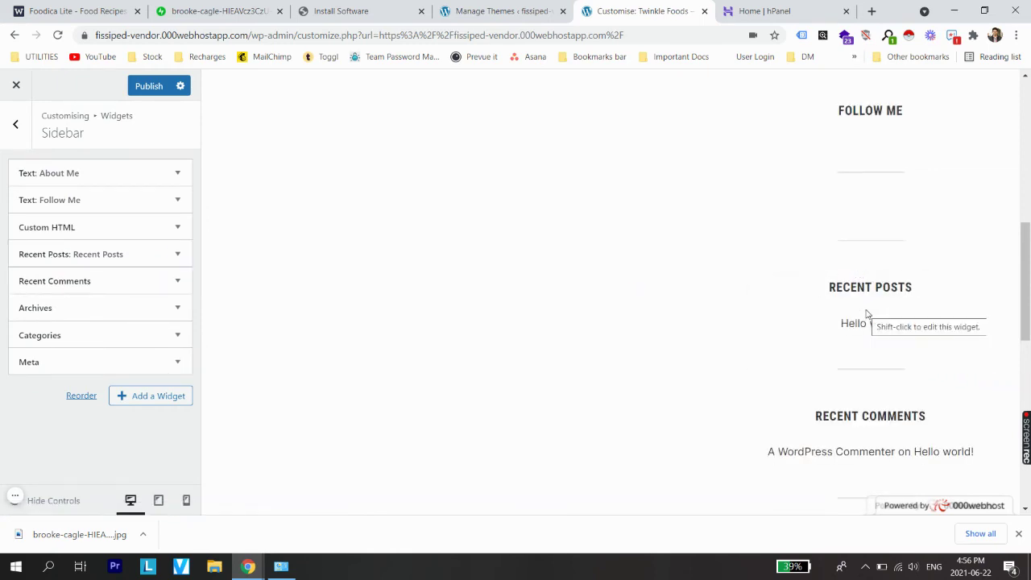
{"action": "left_click", "coordinate": [85, 10]}
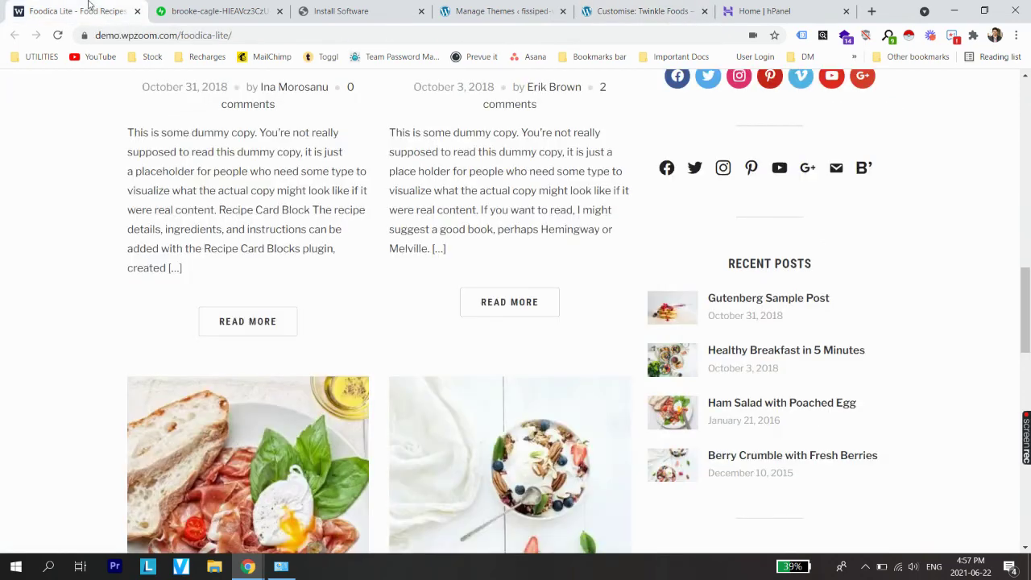
{"action": "scroll", "coordinate": [801, 308], "scroll_direction": "down", "scroll_amount": 5}
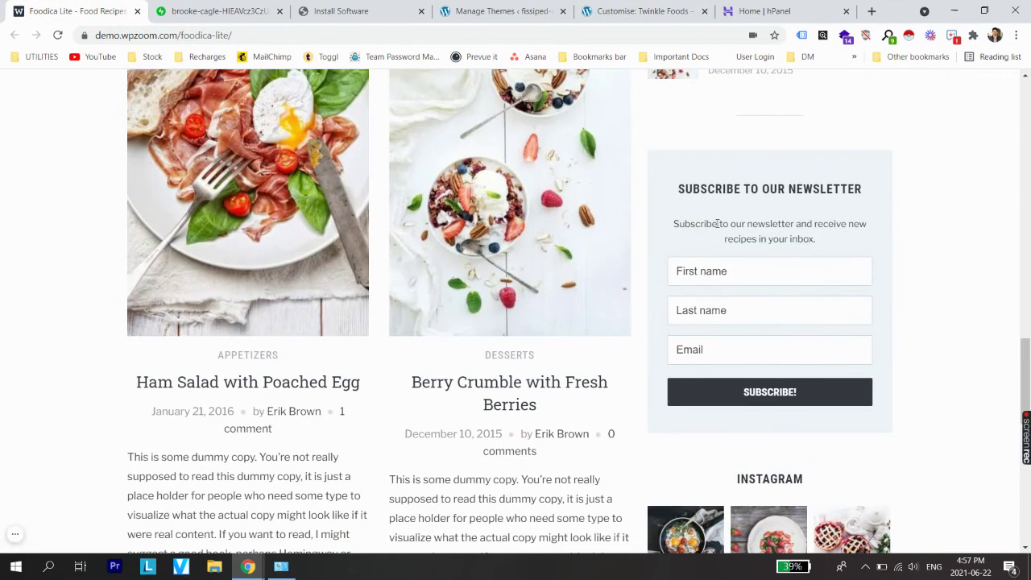
{"action": "left_click", "coordinate": [634, 18]}
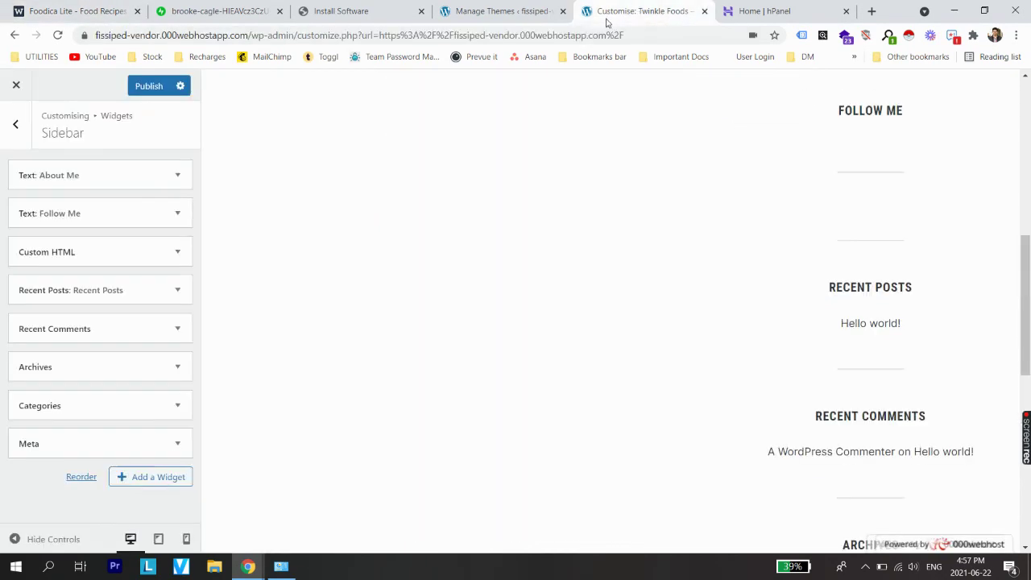
Step: Add a WPForms widget, leaving its Form setting at No forms
{"action": "left_click", "coordinate": [157, 476]}
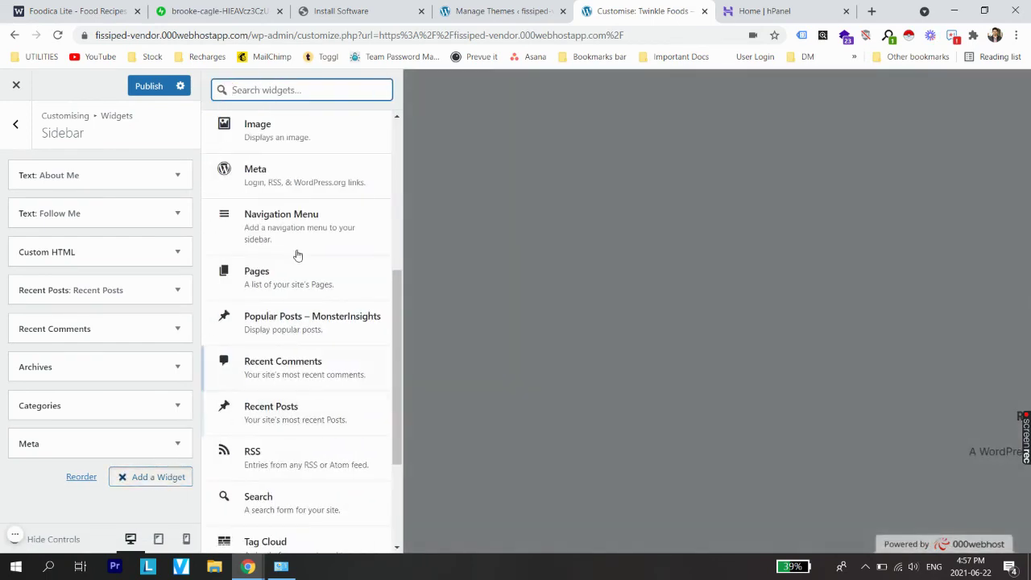
{"action": "scroll", "coordinate": [290, 480], "scroll_direction": "down", "scroll_amount": 3}
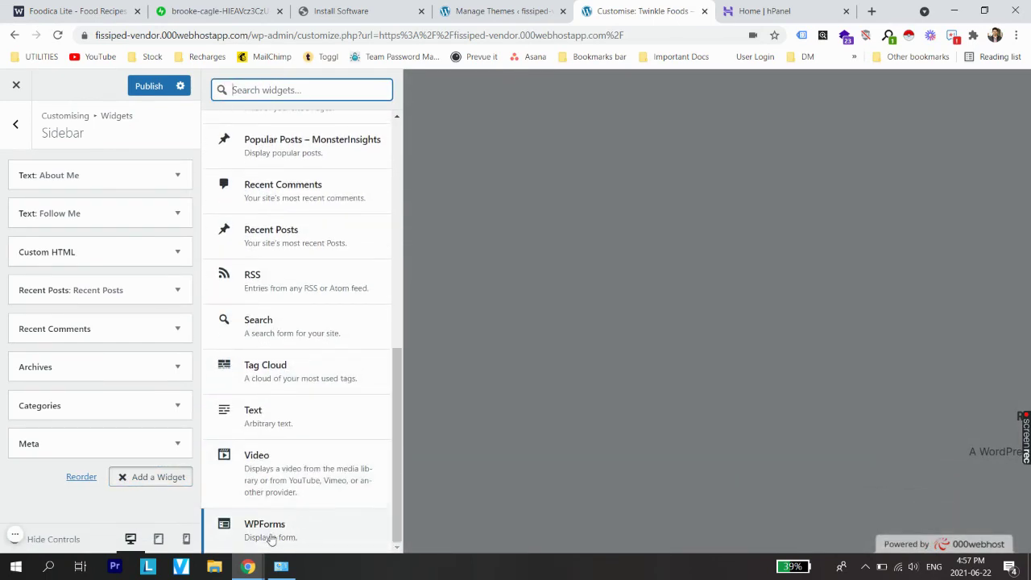
{"action": "left_click", "coordinate": [287, 531]}
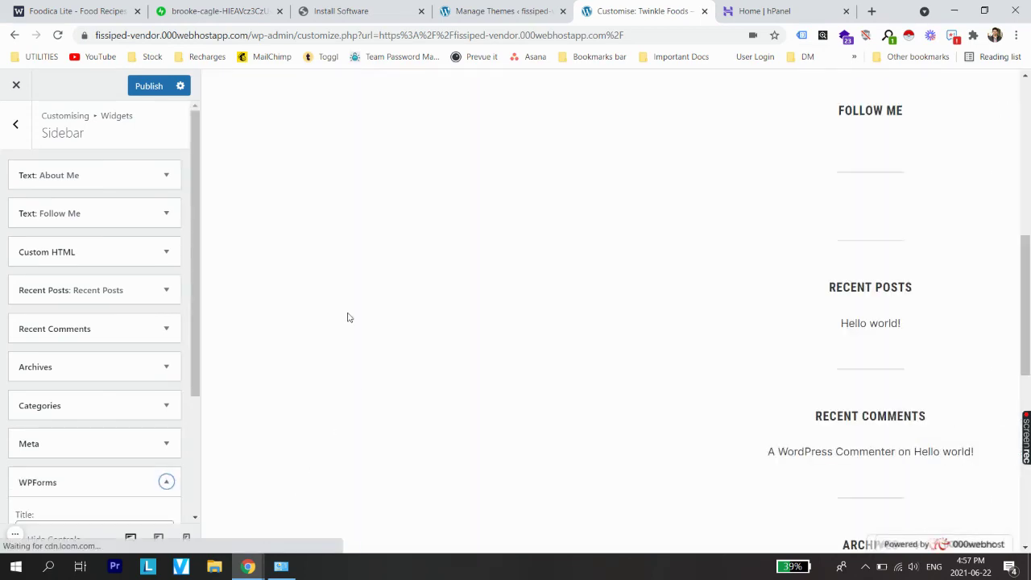
{"action": "key", "text": "ctrl+1"}
{"action": "left_click", "coordinate": [636, 6]}
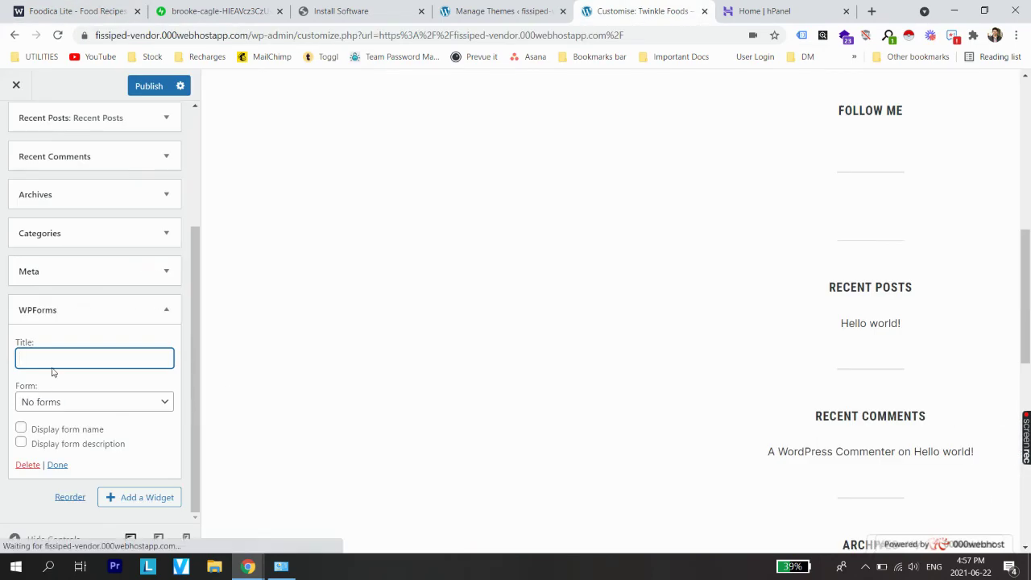
{"action": "left_click", "coordinate": [94, 402]}
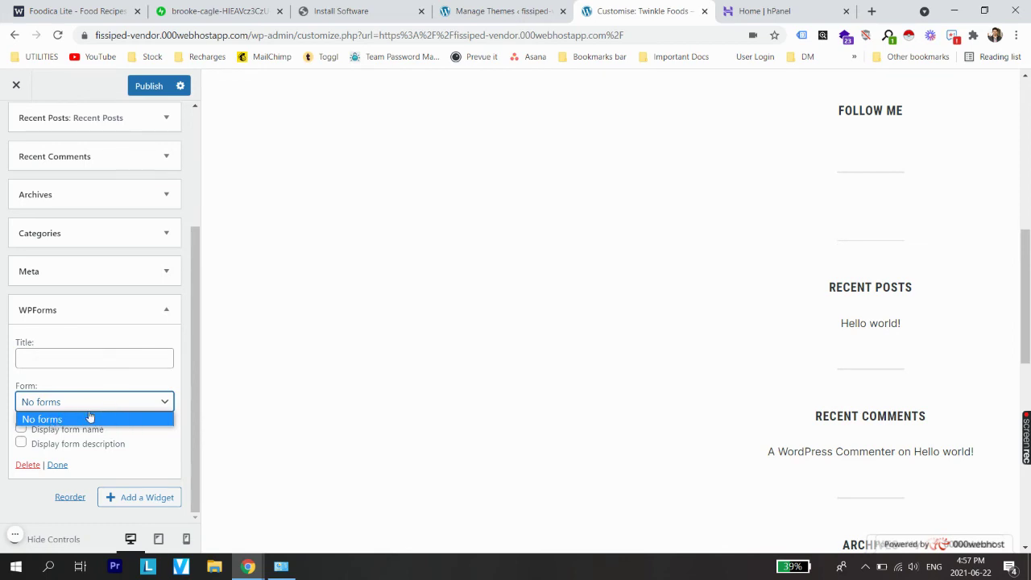
{"action": "left_click", "coordinate": [152, 438]}
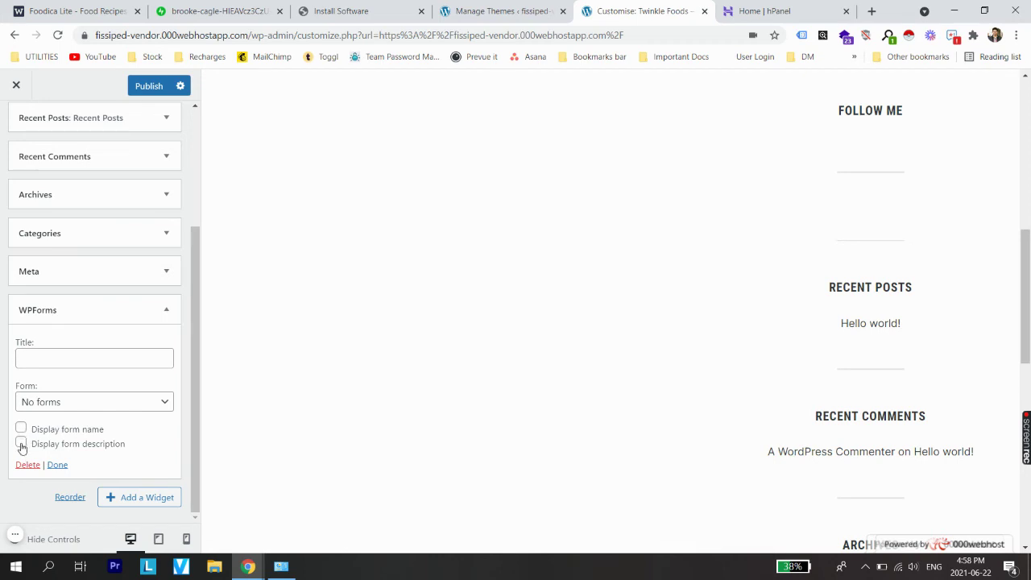
{"action": "left_click", "coordinate": [163, 319]}
Step: Drag WPForms below Recent Posts and view the demo's Instagram section
{"action": "left_click_drag", "start_coordinate": [60, 462], "coordinate": [46, 325]}
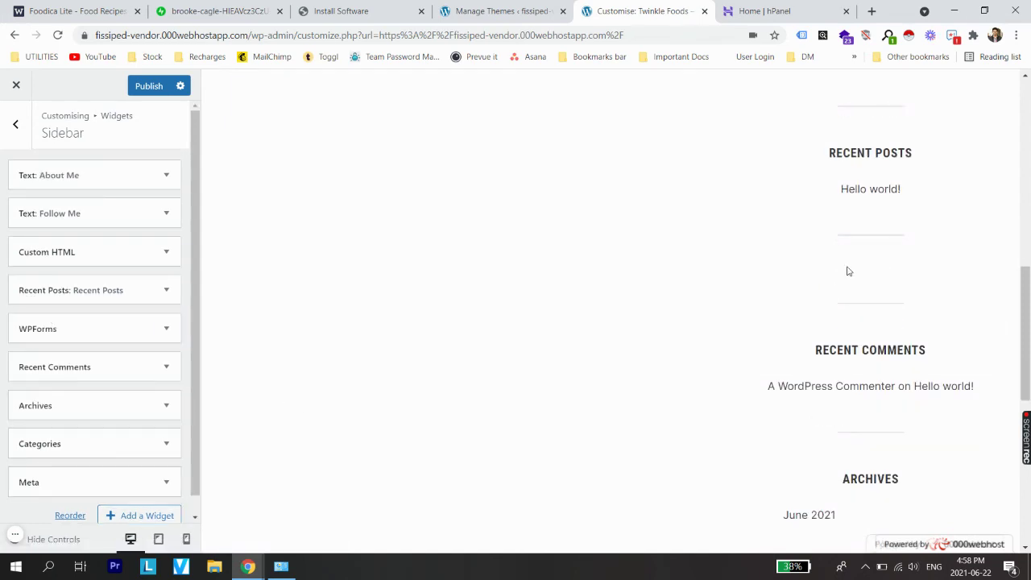
{"action": "left_click", "coordinate": [48, 11]}
{"action": "scroll", "coordinate": [716, 348], "scroll_direction": "down", "scroll_amount": 3}
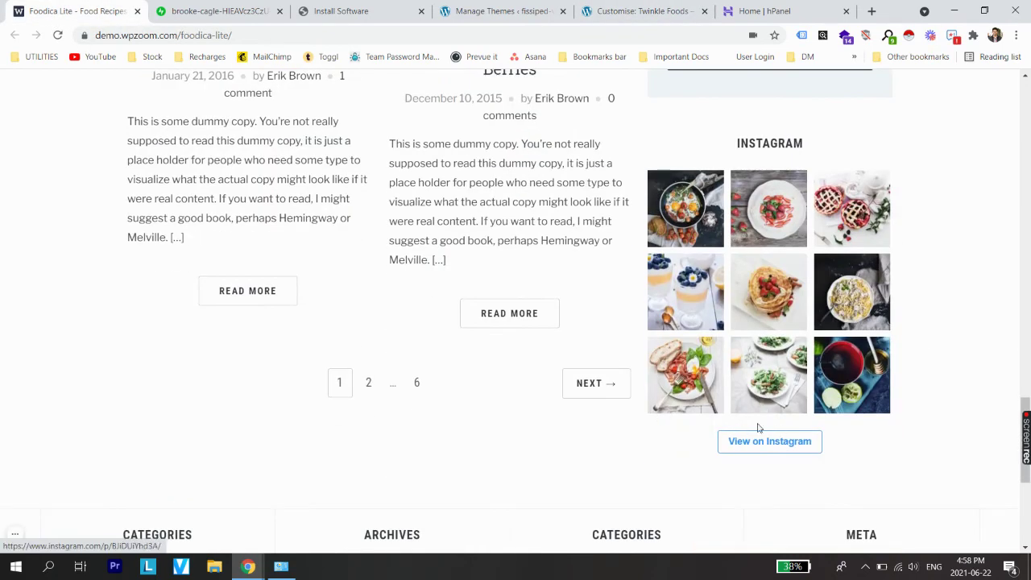
Step: Add a Gallery widget to the sidebar, then delete it again
{"action": "left_click", "coordinate": [640, 10]}
{"action": "scroll", "coordinate": [121, 451], "scroll_direction": "down", "scroll_amount": 1}
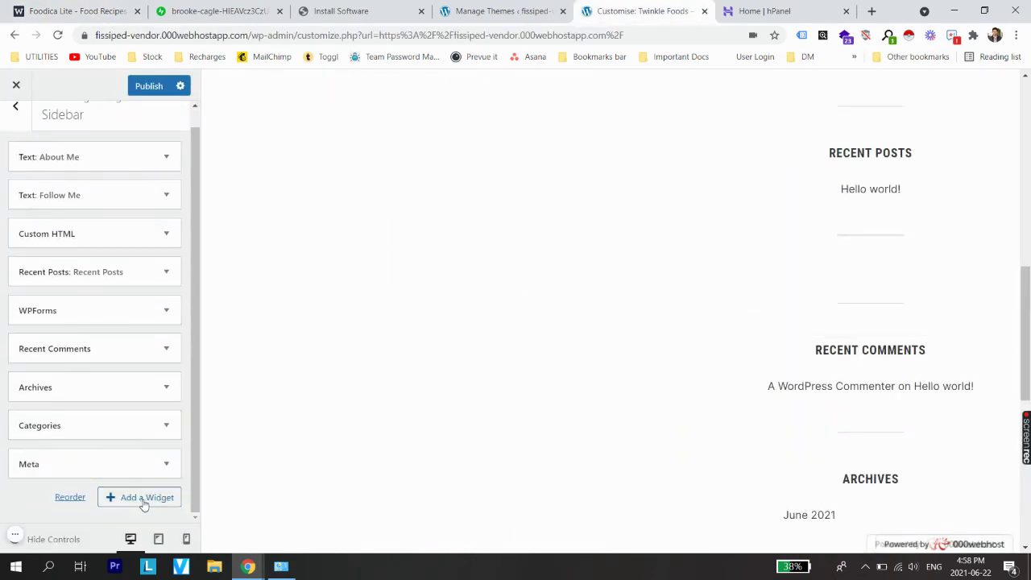
{"action": "left_click", "coordinate": [147, 497]}
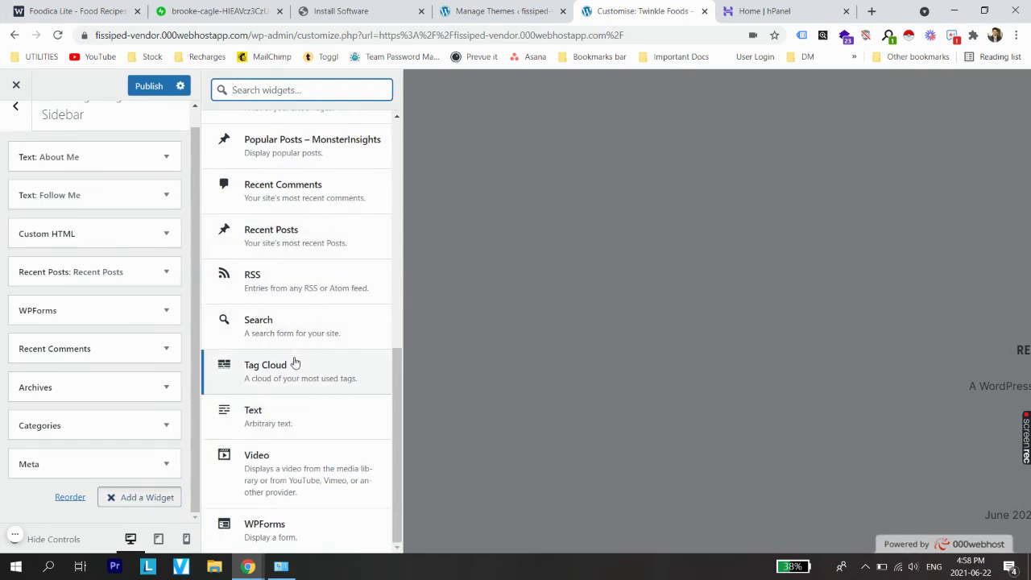
{"action": "scroll", "coordinate": [298, 442], "scroll_direction": "up", "scroll_amount": 3}
{"action": "scroll", "coordinate": [304, 410], "scroll_direction": "up", "scroll_amount": 1}
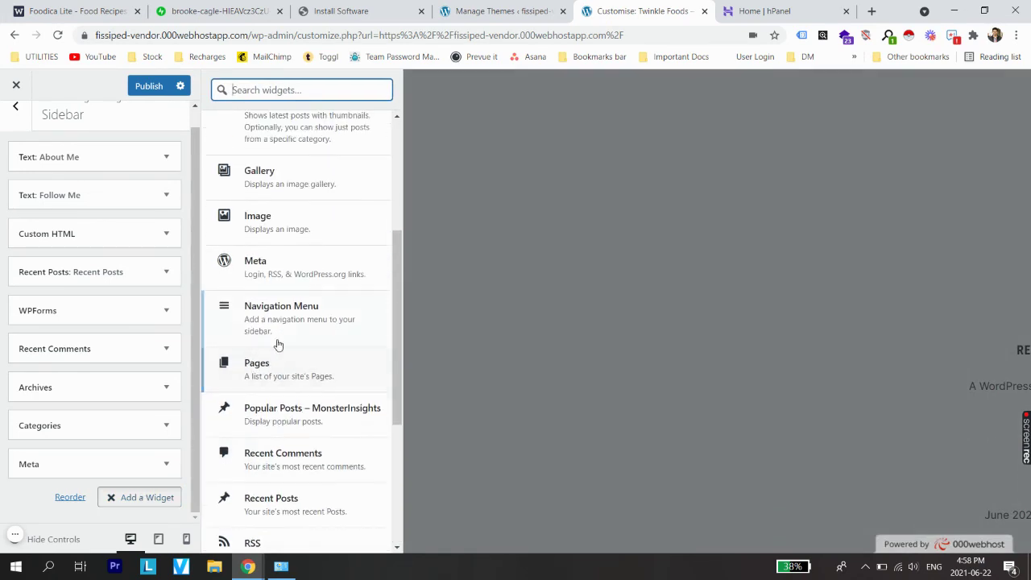
{"action": "left_click", "coordinate": [281, 184]}
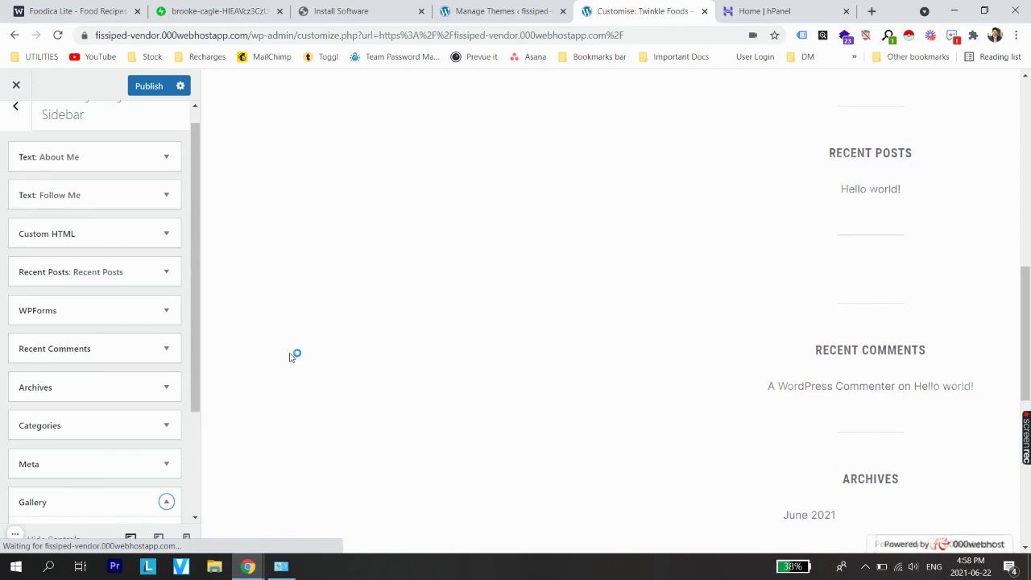
{"action": "scroll", "coordinate": [89, 435], "scroll_direction": "down", "scroll_amount": 2}
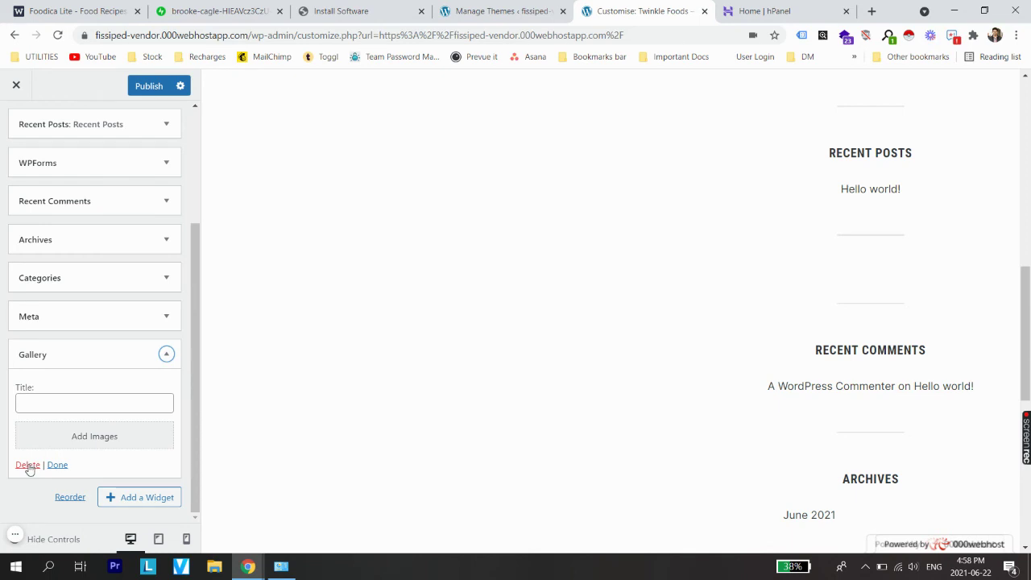
{"action": "left_click", "coordinate": [28, 465]}
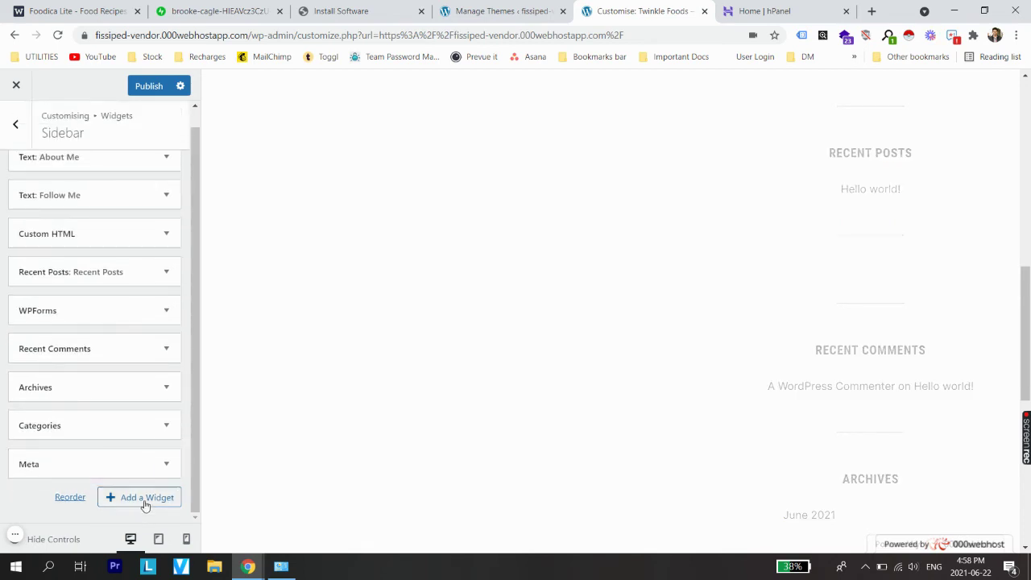
Step: Add a Custom HTML widget titled INSTAGRAM and publish the changes
{"action": "left_click", "coordinate": [143, 496]}
{"action": "scroll", "coordinate": [298, 314], "scroll_direction": "up", "scroll_amount": 3}
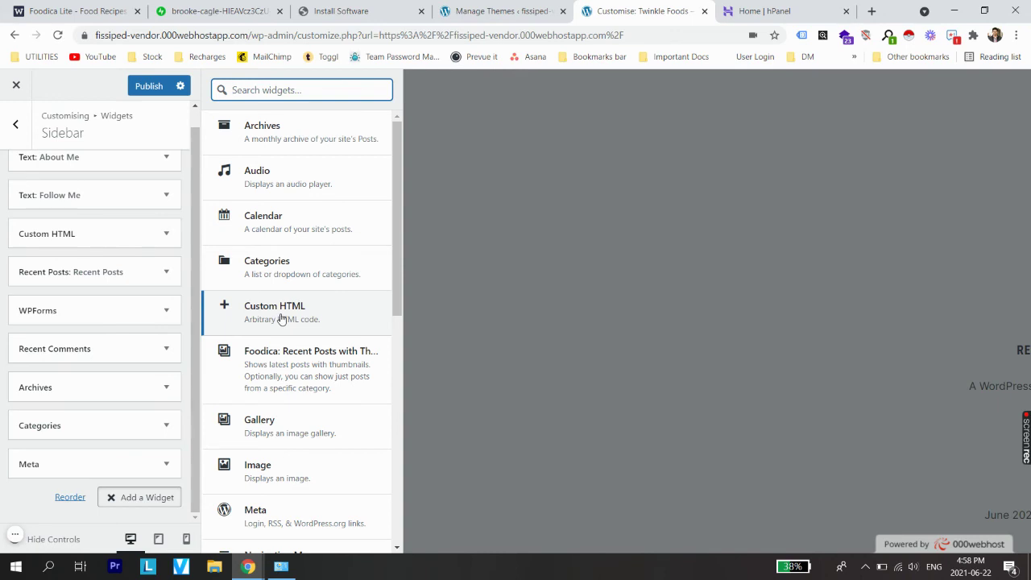
{"action": "left_click", "coordinate": [281, 314]}
{"action": "left_click", "coordinate": [53, 415]}
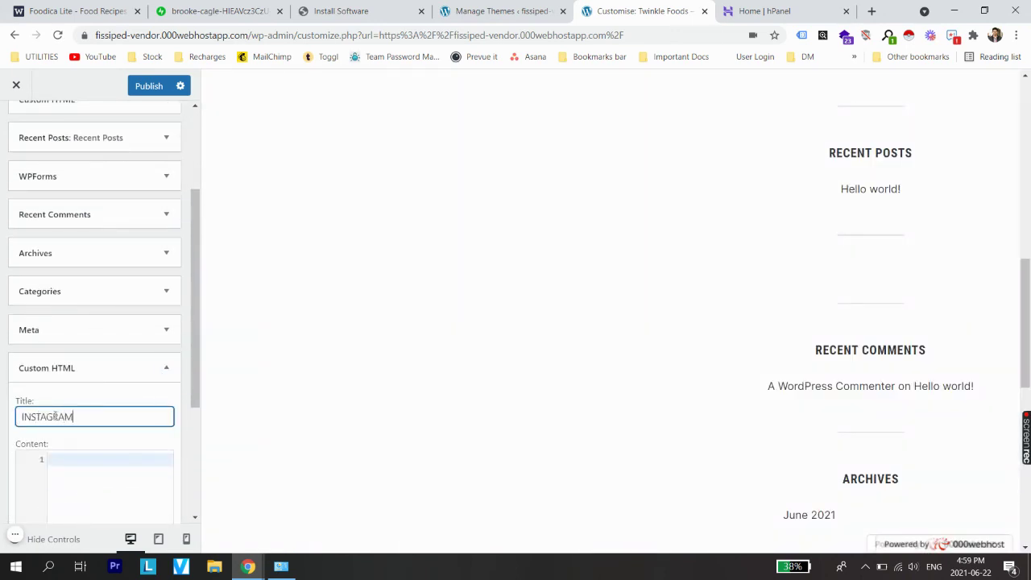
{"action": "scroll", "coordinate": [104, 363], "scroll_direction": "down", "scroll_amount": 3}
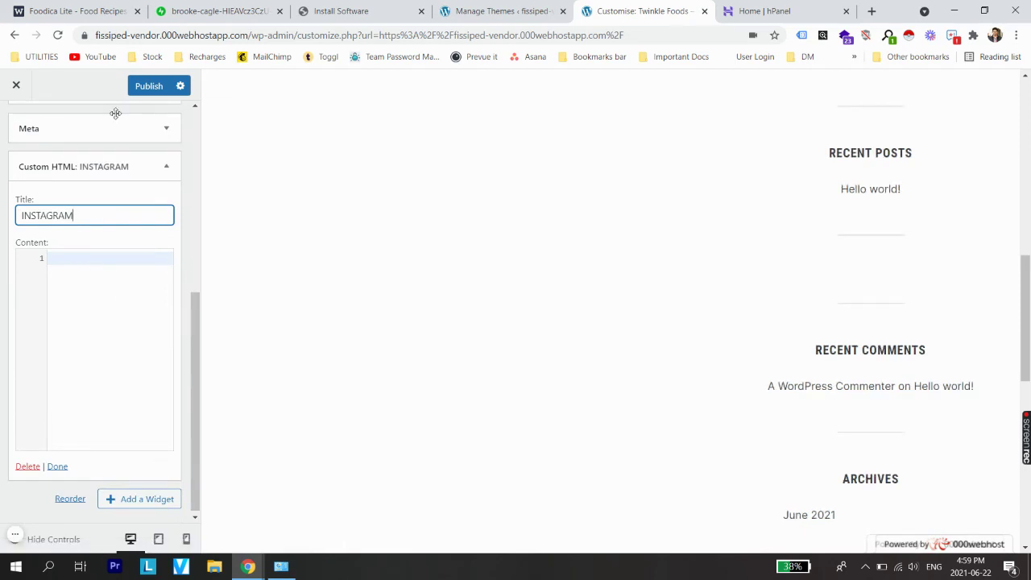
{"action": "left_click", "coordinate": [148, 89]}
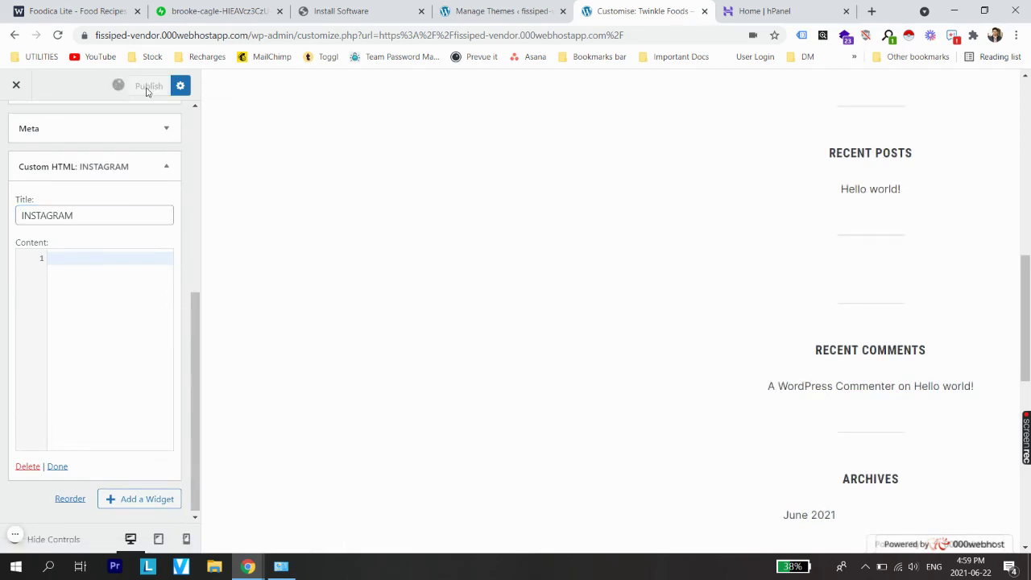
Step: Collapse the INSTAGRAM widget and drag it below WPForms
{"action": "left_click", "coordinate": [58, 466]}
{"action": "left_click_drag", "start_coordinate": [60, 499], "coordinate": [66, 347]}
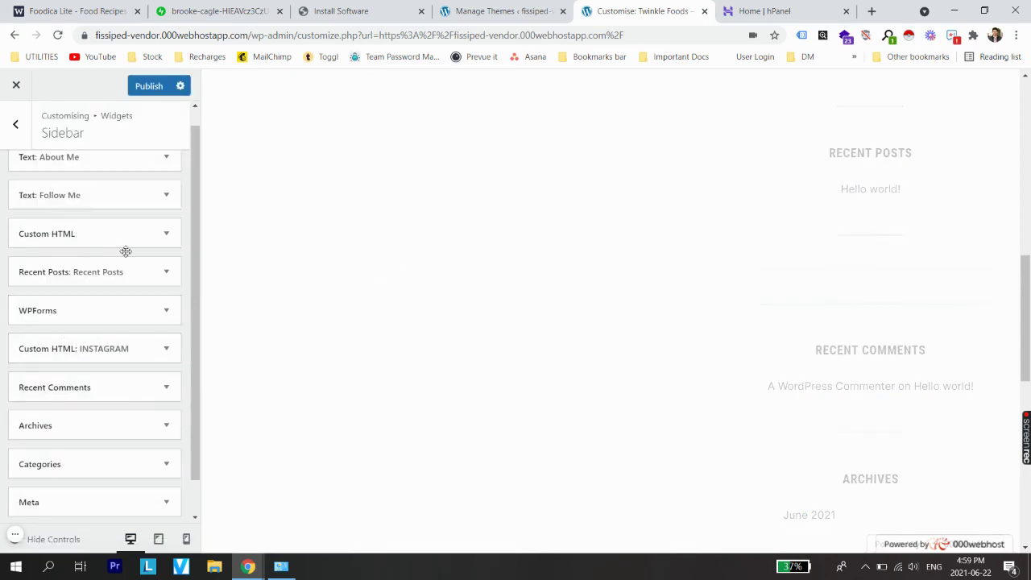
{"action": "scroll", "coordinate": [120, 247], "scroll_direction": "up", "scroll_amount": 1}
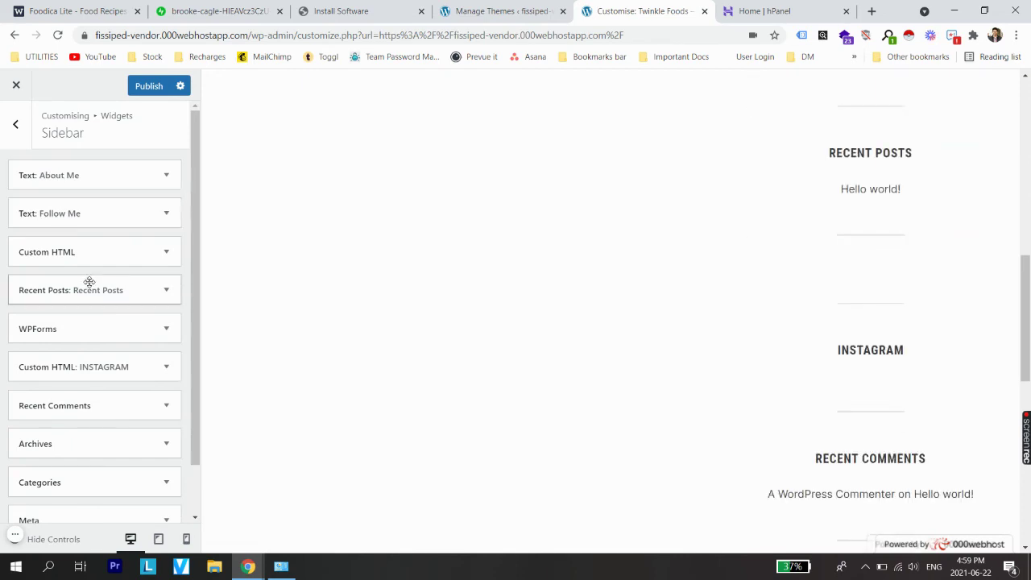
{"action": "scroll", "coordinate": [84, 390], "scroll_direction": "down", "scroll_amount": 1}
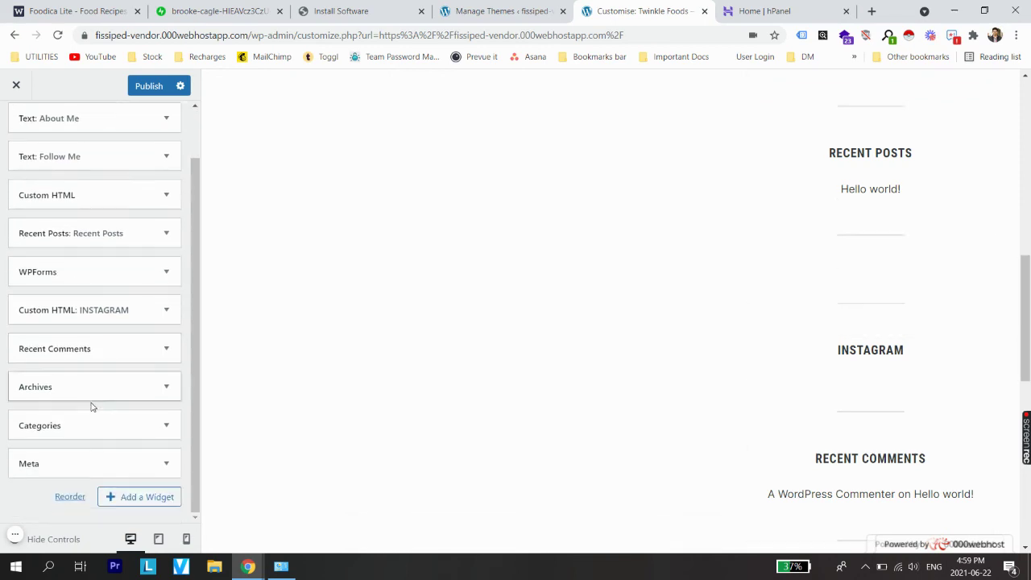
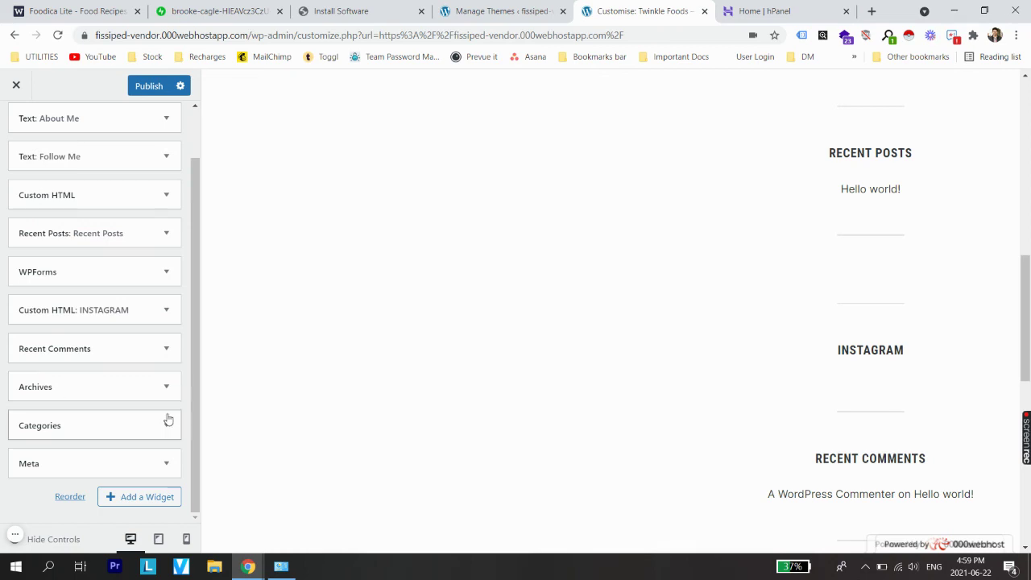
Step: Delete the Recent Comments, Archives, Categories and Meta widgets from the Sidebar, then publish
{"action": "left_click", "coordinate": [166, 351]}
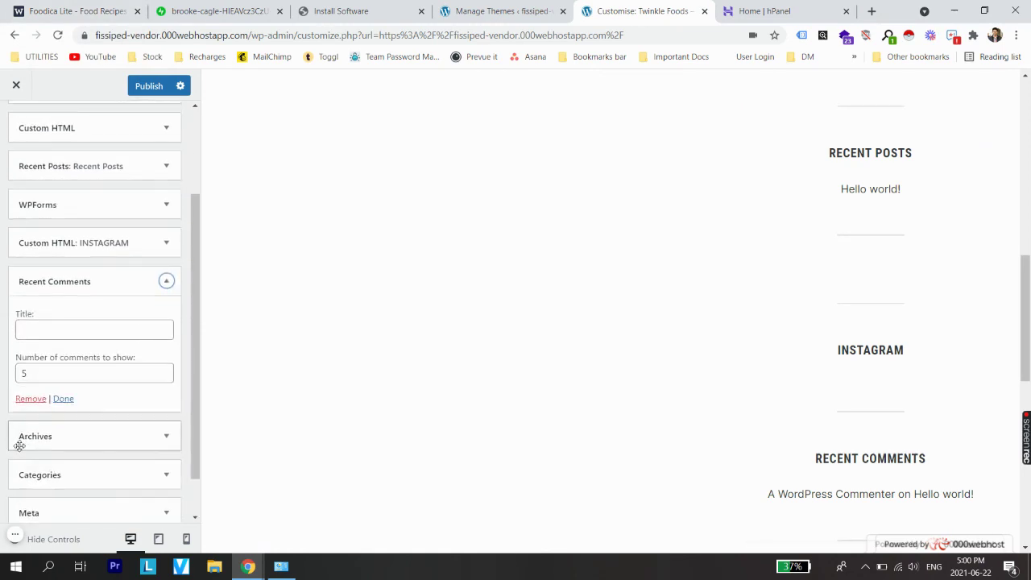
{"action": "left_click", "coordinate": [25, 407]}
{"action": "left_click", "coordinate": [167, 390]}
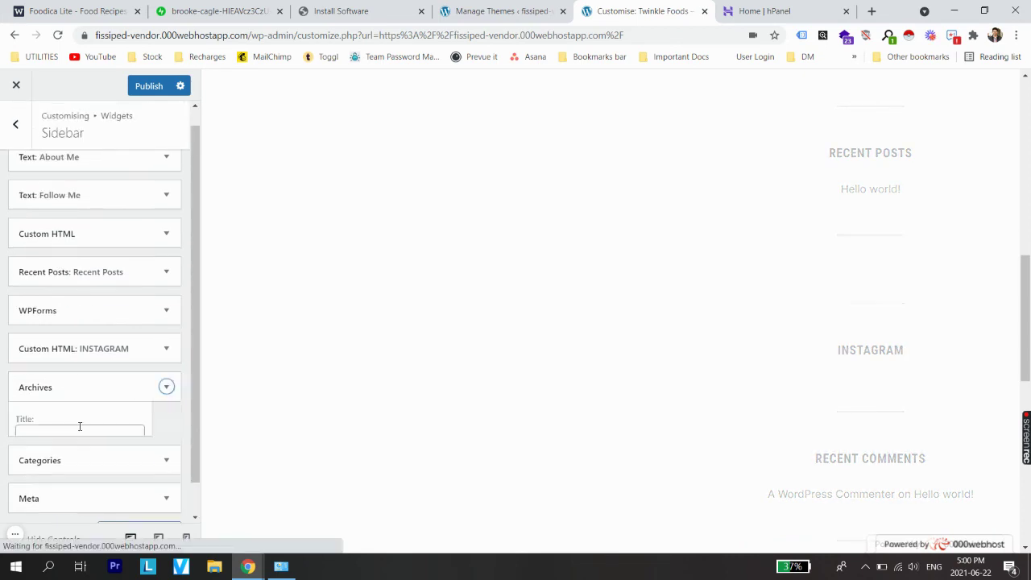
{"action": "left_click", "coordinate": [23, 386]}
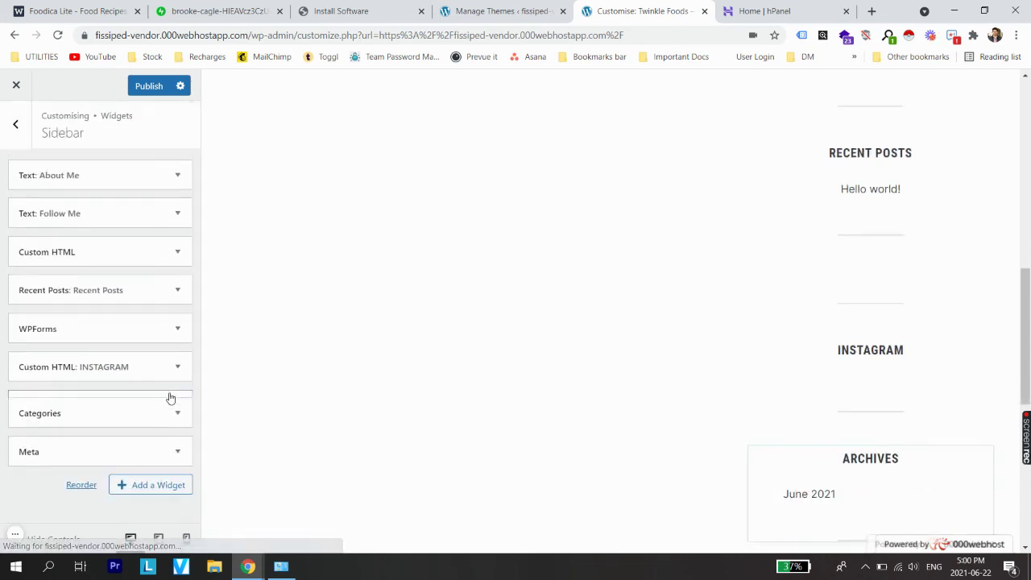
{"action": "left_click", "coordinate": [176, 406]}
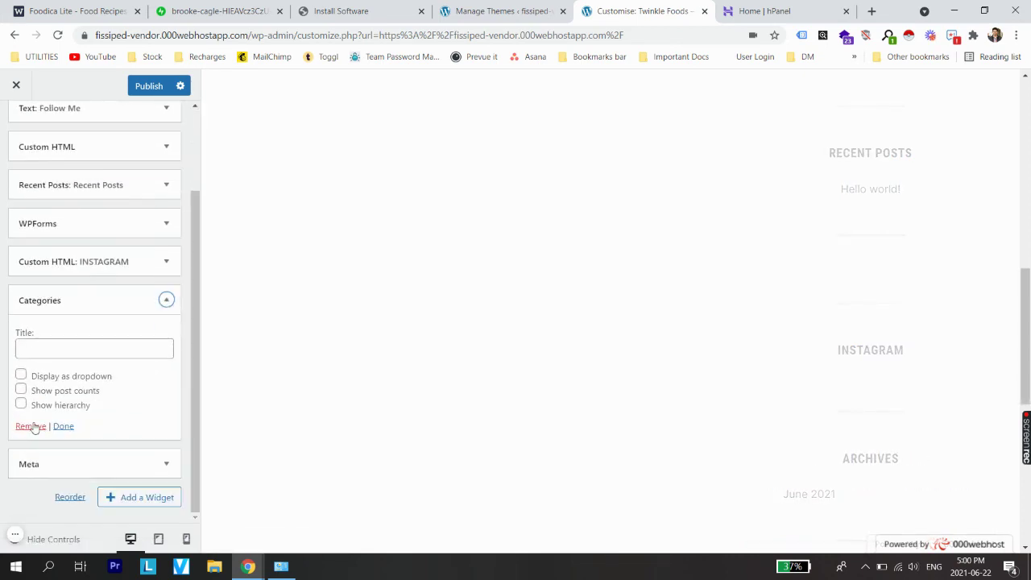
{"action": "left_click", "coordinate": [31, 425]}
{"action": "left_click", "coordinate": [167, 404]}
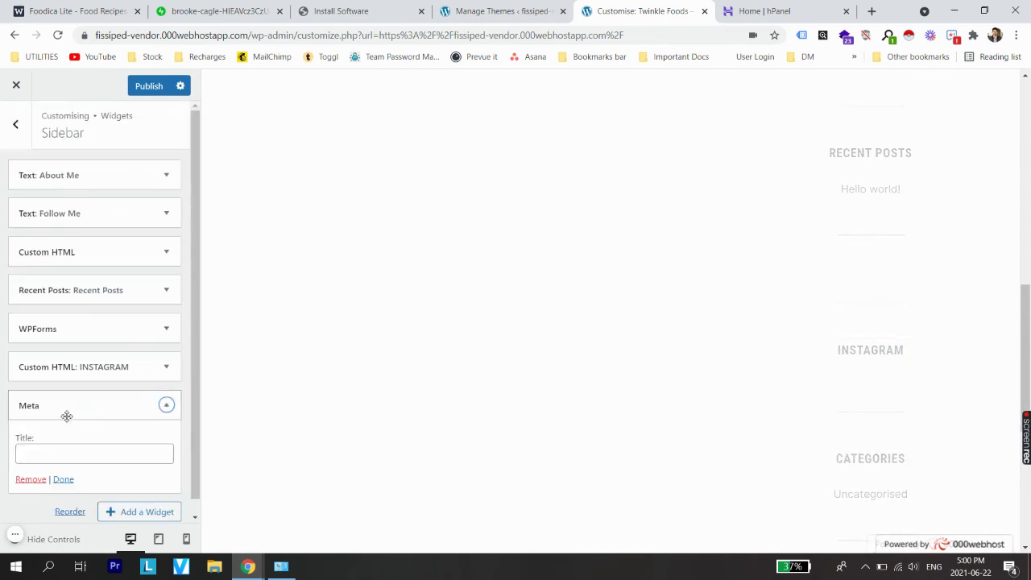
{"action": "left_click", "coordinate": [31, 465]}
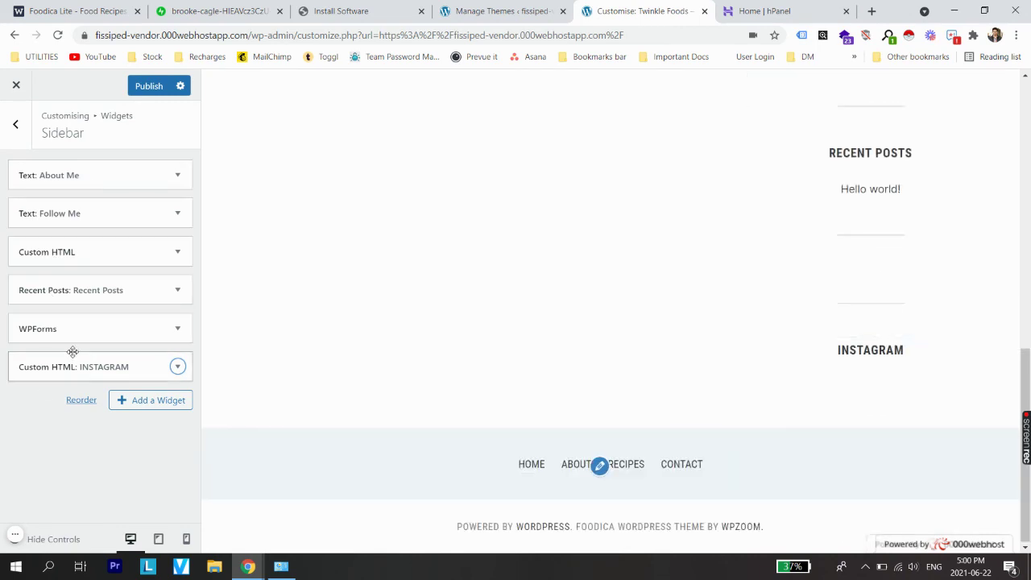
{"action": "left_click", "coordinate": [149, 85]}
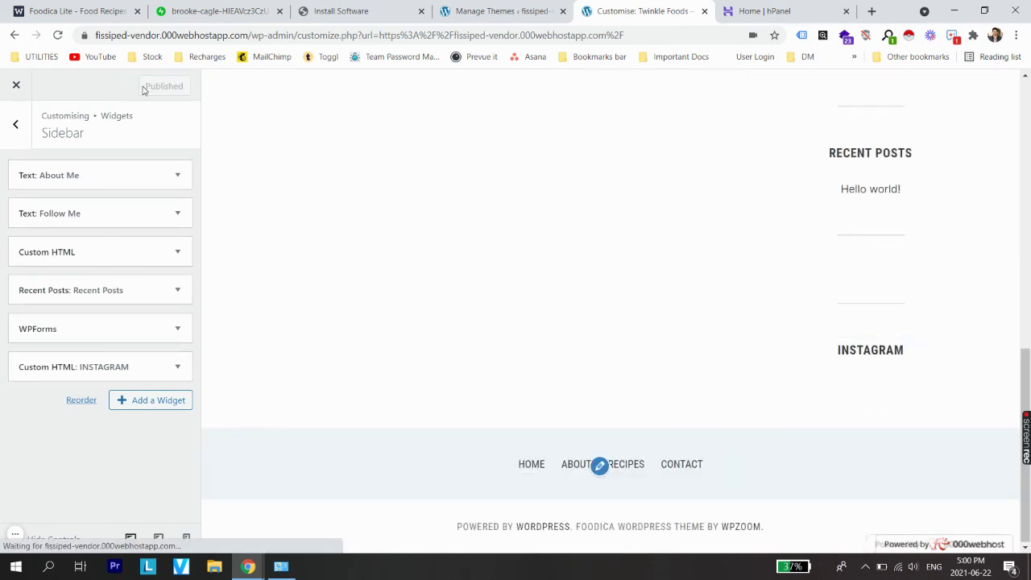
Step: Return from the Sidebar widgets to the Widgets panel's list of areas
{"action": "scroll", "coordinate": [508, 338], "scroll_direction": "up", "scroll_amount": 2}
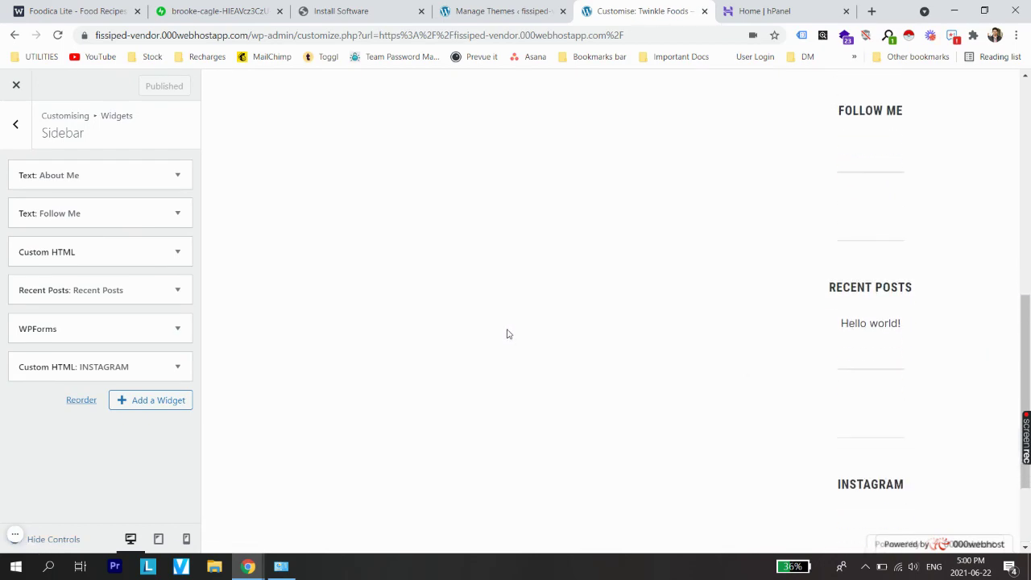
{"action": "scroll", "coordinate": [536, 303], "scroll_direction": "up", "scroll_amount": 8}
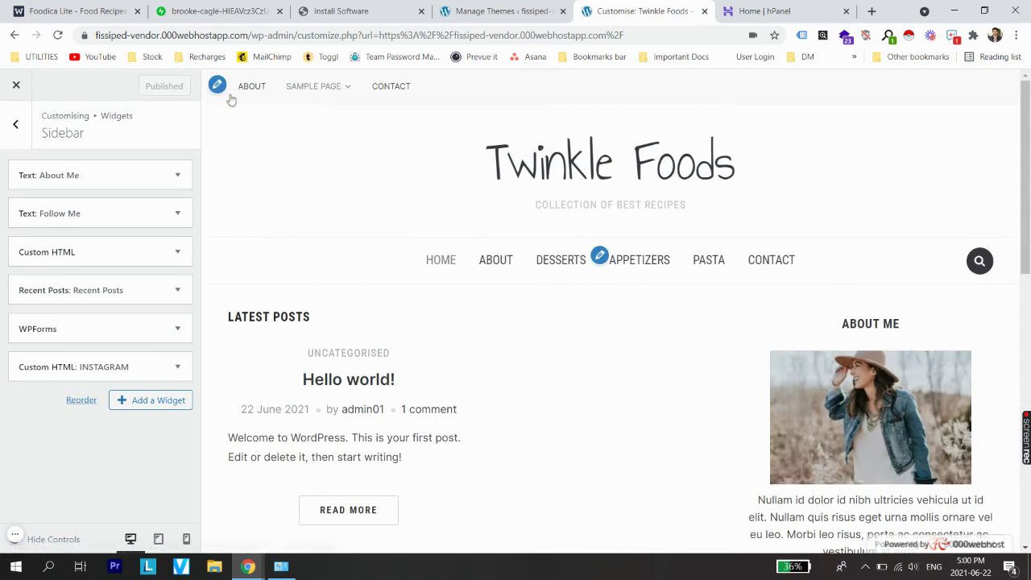
{"action": "left_click", "coordinate": [16, 125]}
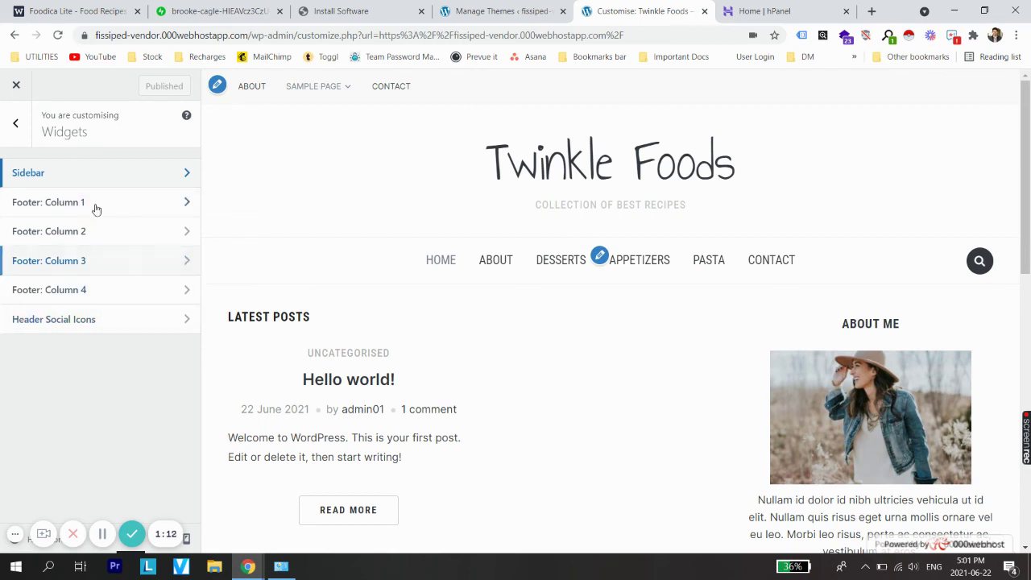
Step: Compare with the Foodica Lite demo footer, then briefly visit the Header Social Icons area
{"action": "left_click", "coordinate": [71, 9]}
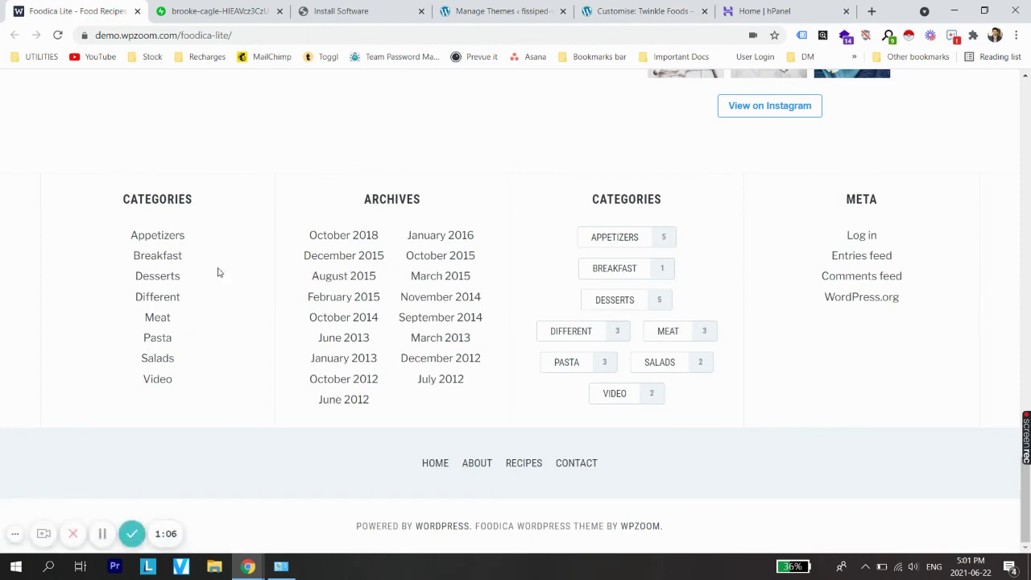
{"action": "left_click", "coordinate": [634, 5]}
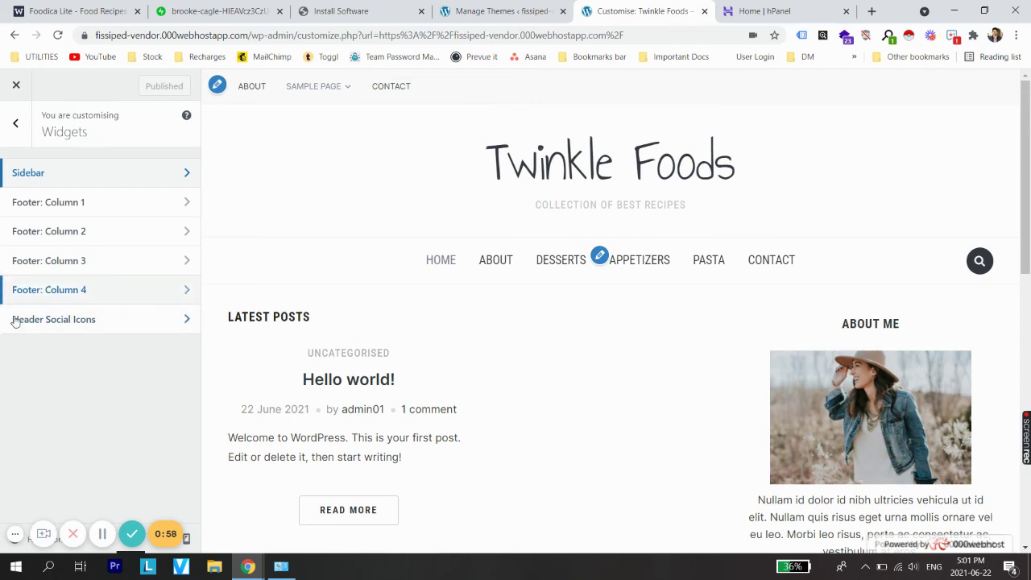
{"action": "left_click", "coordinate": [104, 9]}
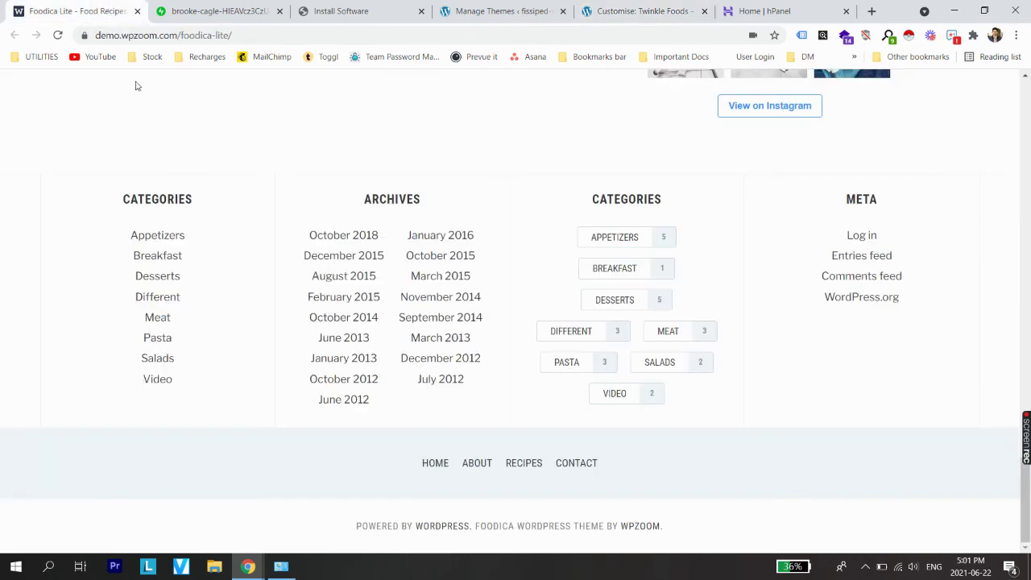
{"action": "left_click_drag", "start_coordinate": [1025, 508], "coordinate": [995, 88]}
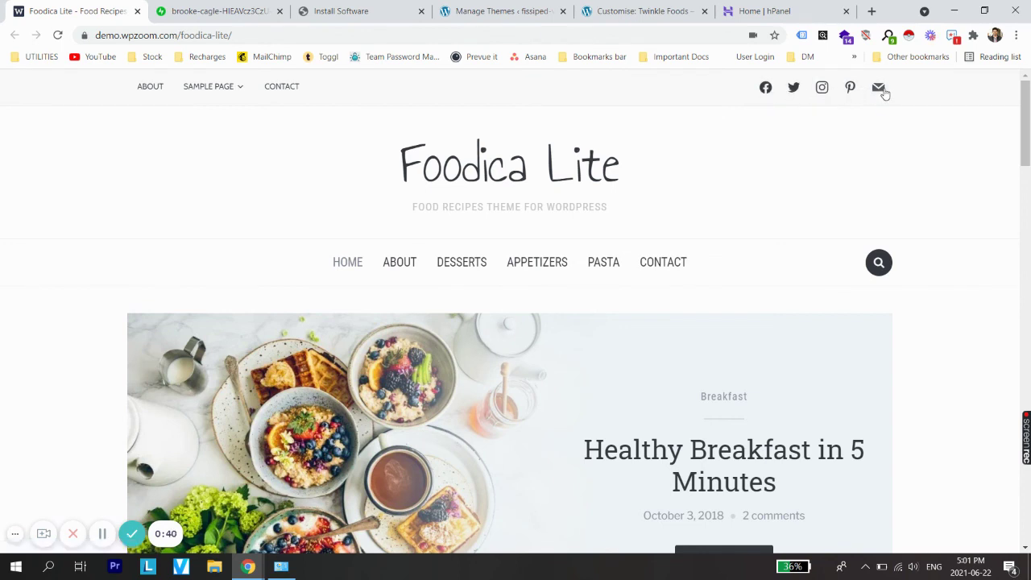
{"action": "left_click", "coordinate": [656, 11]}
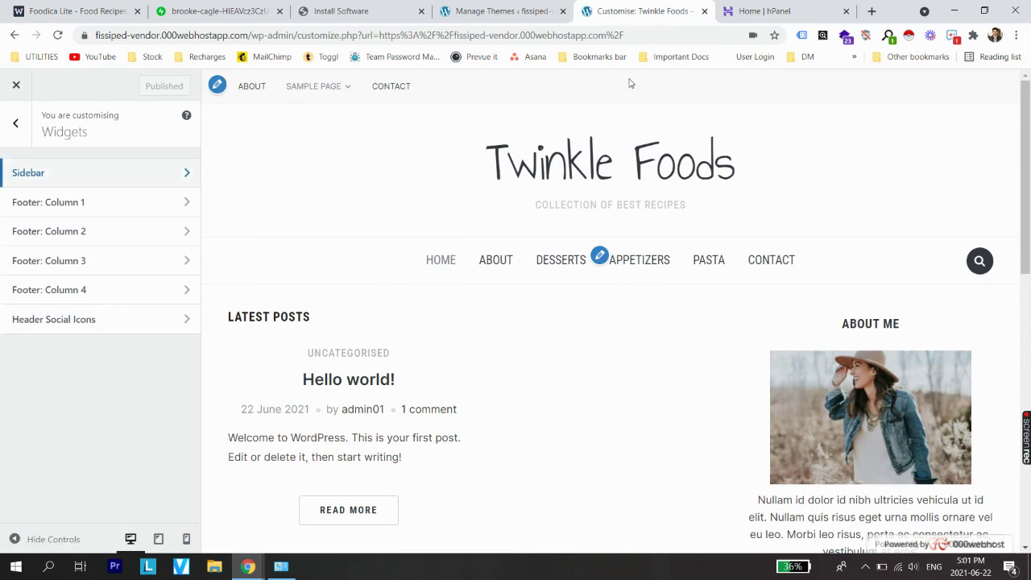
{"action": "left_click", "coordinate": [117, 330]}
{"action": "left_click", "coordinate": [141, 220]}
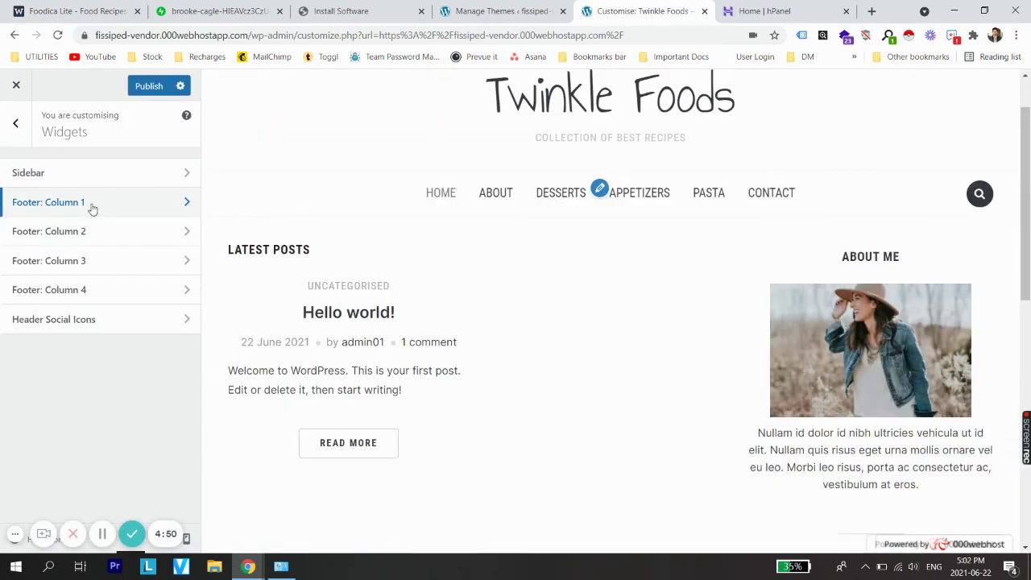
Step: Open Footer: Column 1 and check the demo footer's first column for reference
{"action": "left_click", "coordinate": [87, 208]}
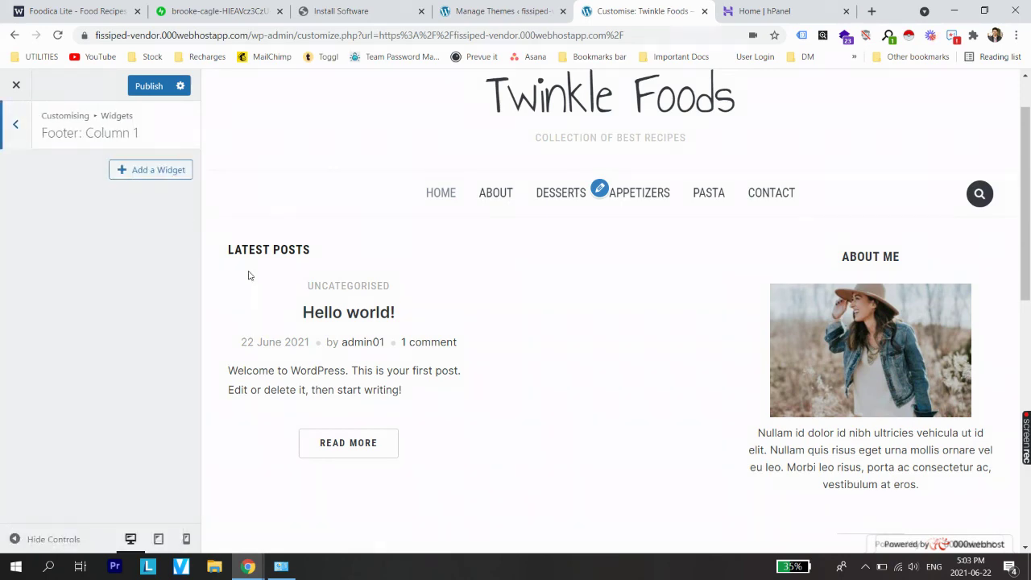
{"action": "left_click", "coordinate": [85, 8]}
{"action": "scroll", "coordinate": [161, 340], "scroll_direction": "down", "scroll_amount": 3}
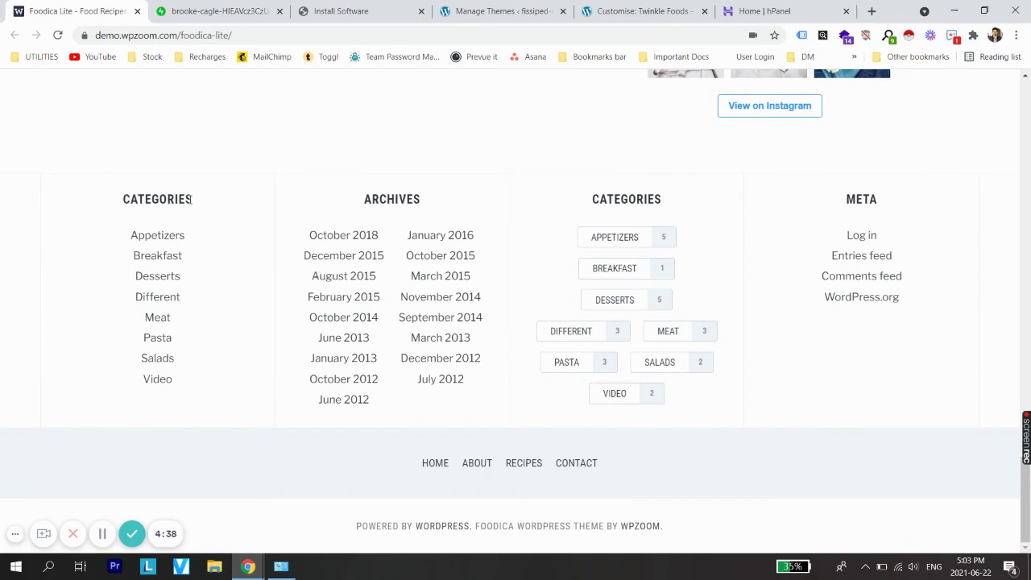
{"action": "left_click", "coordinate": [646, 10]}
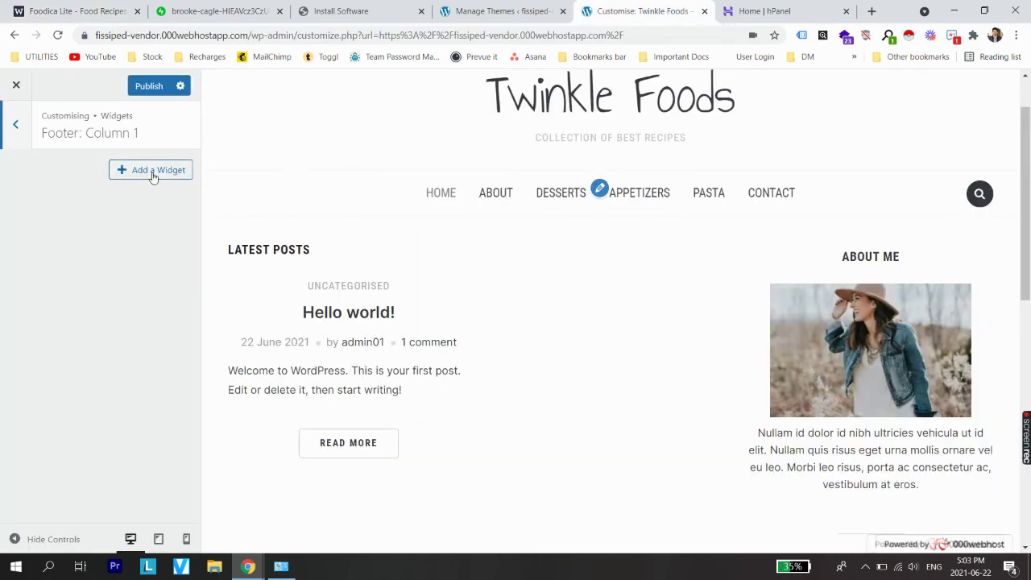
Step: Add a Categories widget titled 'Categories' to Footer: Column 1
{"action": "left_click", "coordinate": [152, 170]}
{"action": "scroll", "coordinate": [285, 336], "scroll_direction": "down", "scroll_amount": 2}
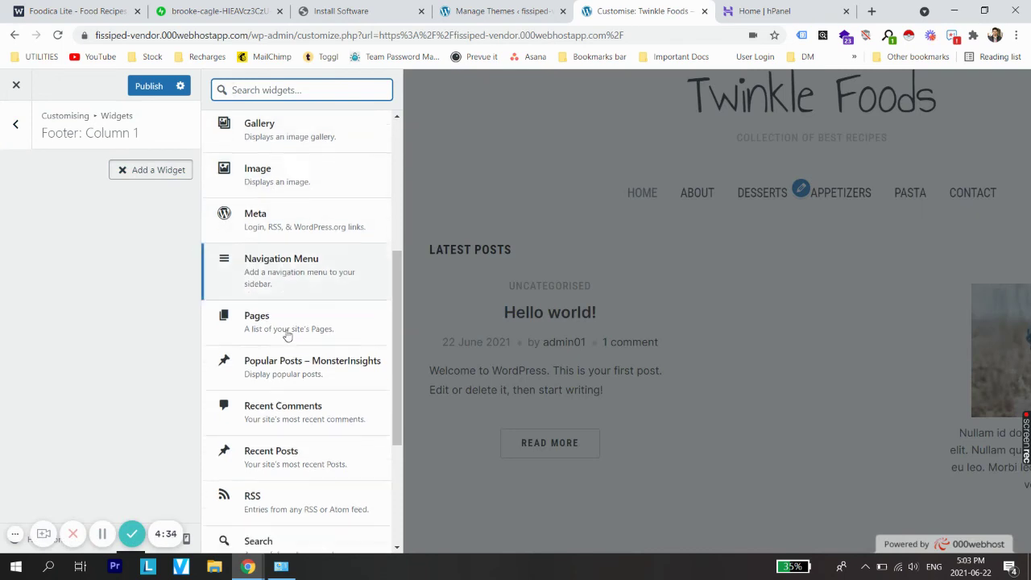
{"action": "scroll", "coordinate": [285, 407], "scroll_direction": "down", "scroll_amount": 2}
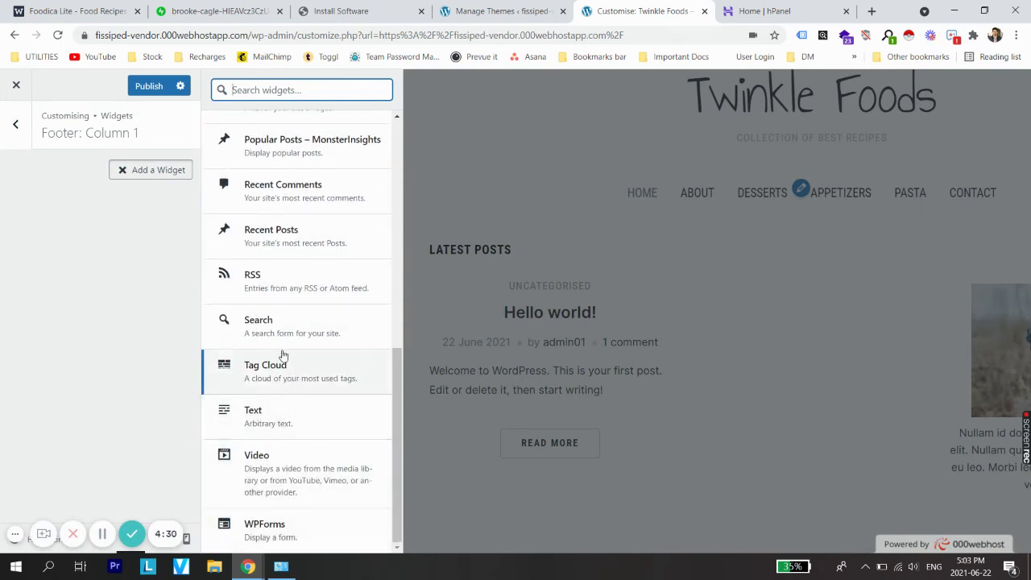
{"action": "scroll", "coordinate": [277, 328], "scroll_direction": "up", "scroll_amount": 5}
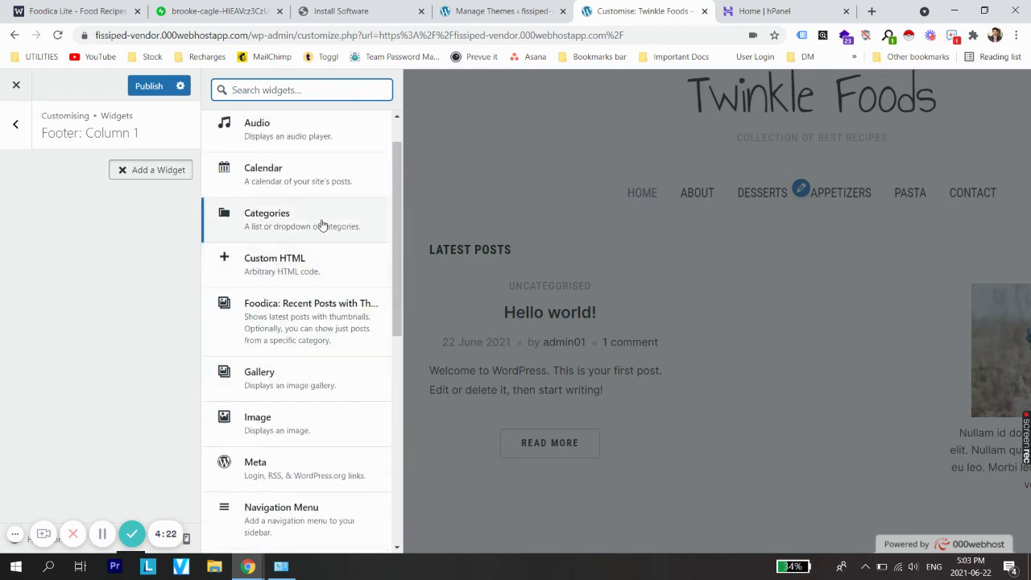
{"action": "left_click", "coordinate": [276, 226]}
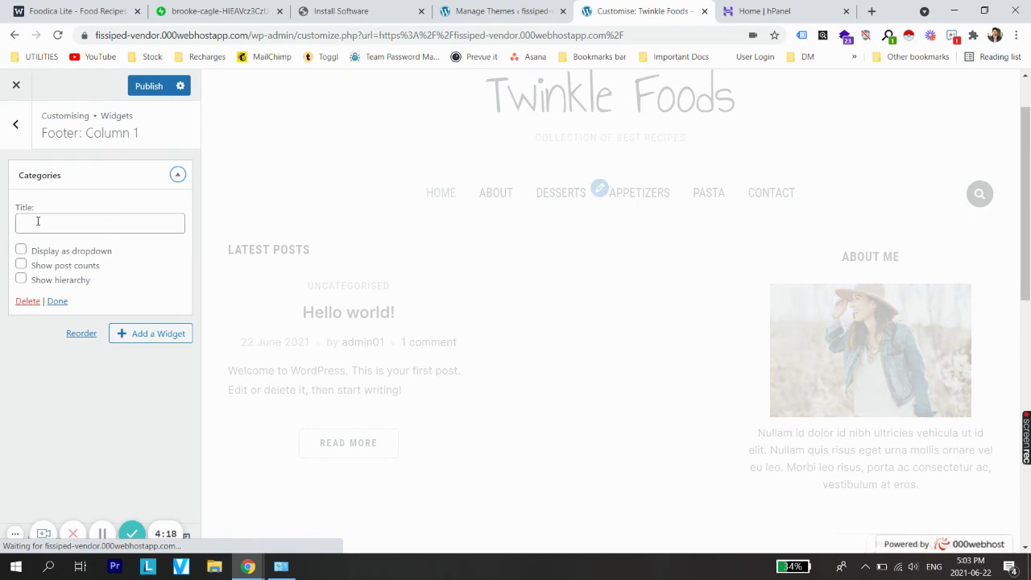
{"action": "left_click", "coordinate": [81, 16]}
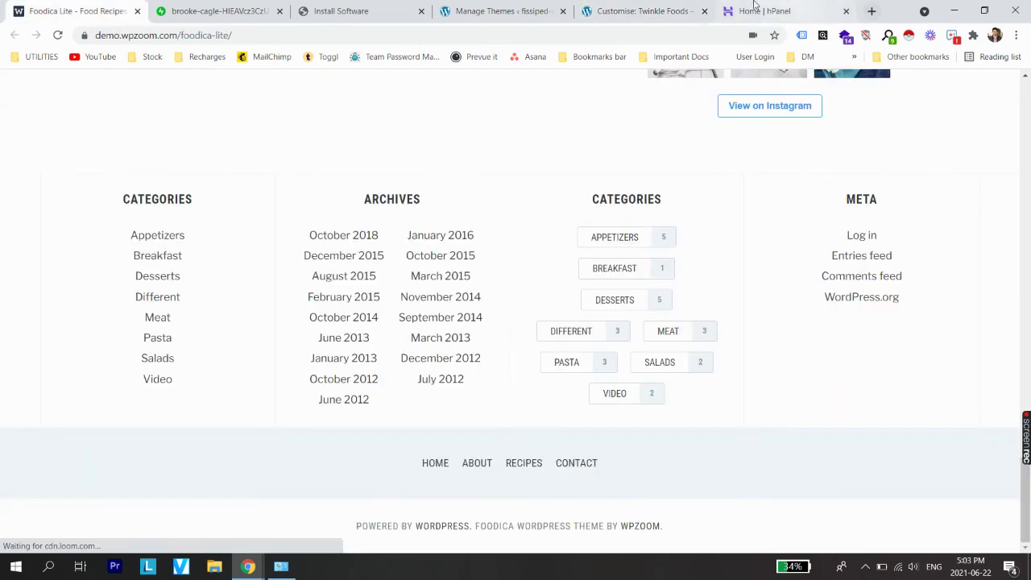
{"action": "key", "text": "ctrl+shift+Tab"}
{"action": "key", "text": "ctrl+shift+Tab"}
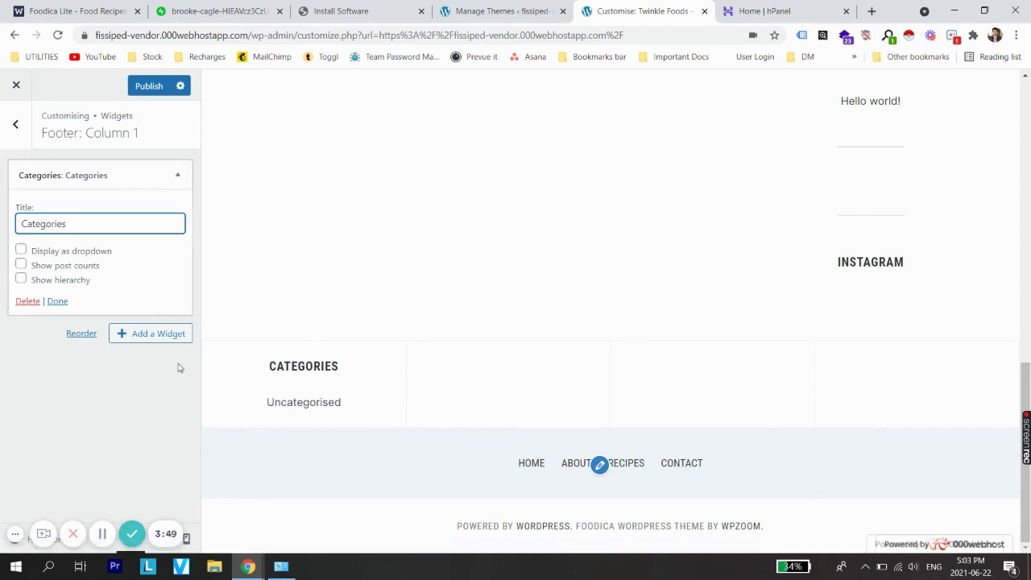
{"action": "left_click", "coordinate": [120, 334]}
{"action": "left_click", "coordinate": [15, 127]}
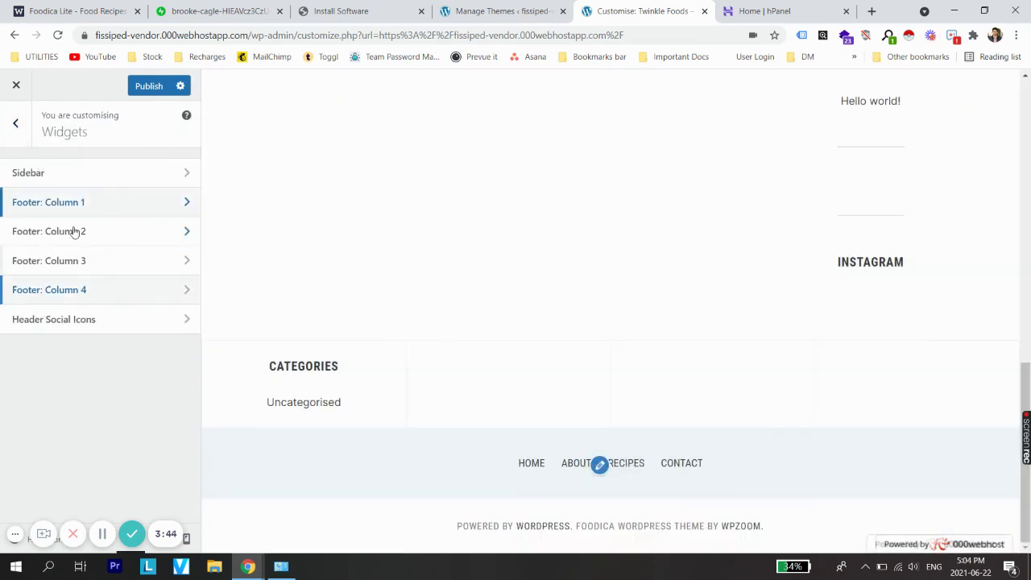
Step: Add an Archives widget titled 'Archives' to Footer: Column 2, matching the demo's second column
{"action": "left_click", "coordinate": [24, 235]}
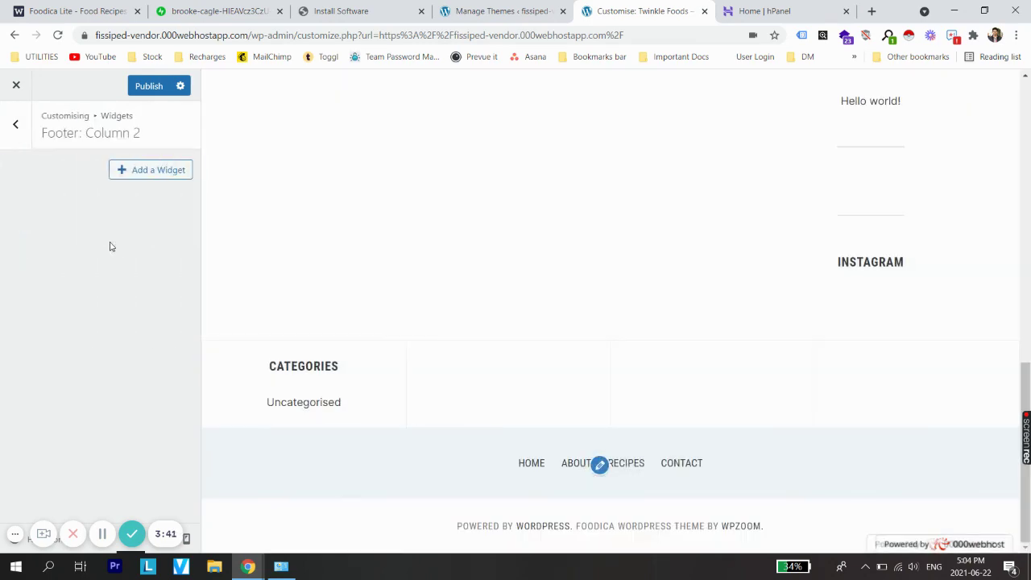
{"action": "left_click", "coordinate": [125, 170]}
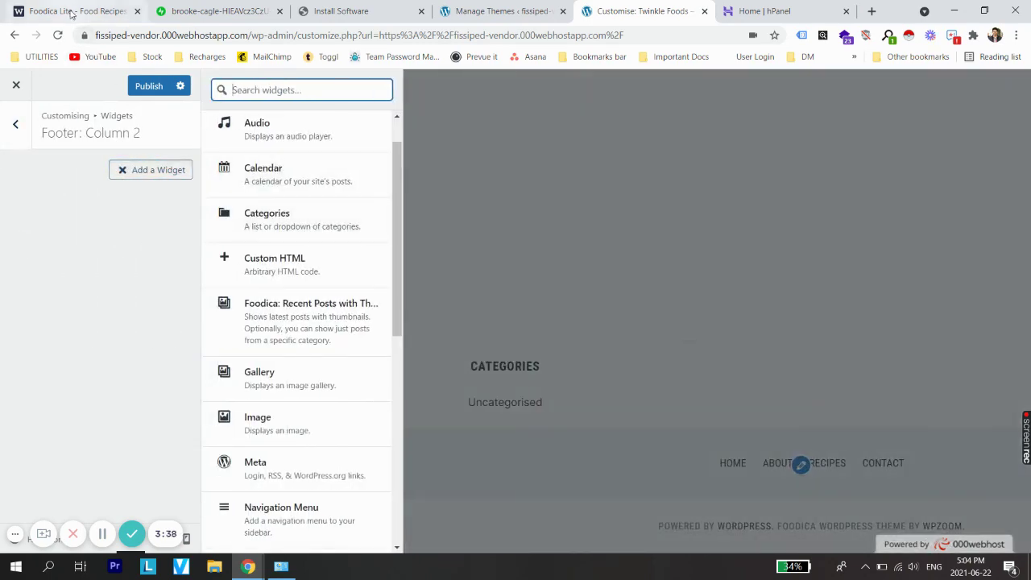
{"action": "left_click", "coordinate": [77, 12]}
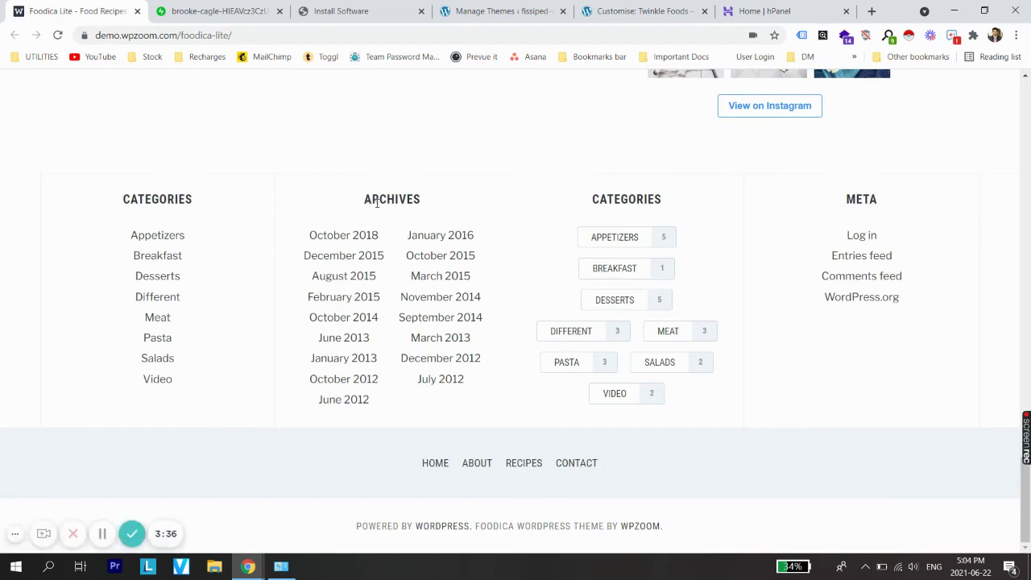
{"action": "left_click", "coordinate": [632, 11]}
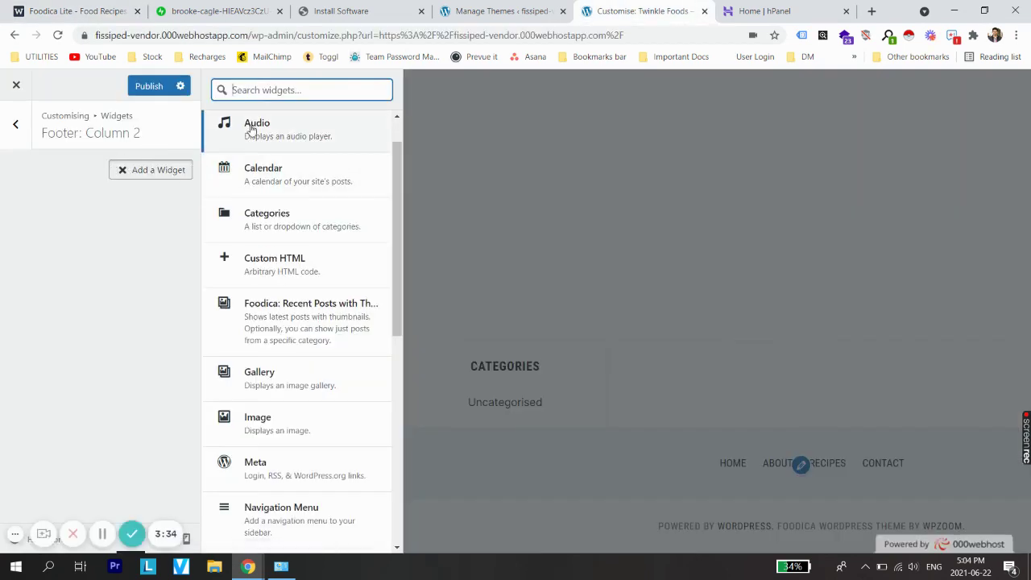
{"action": "scroll", "coordinate": [271, 211], "scroll_direction": "up", "scroll_amount": 1}
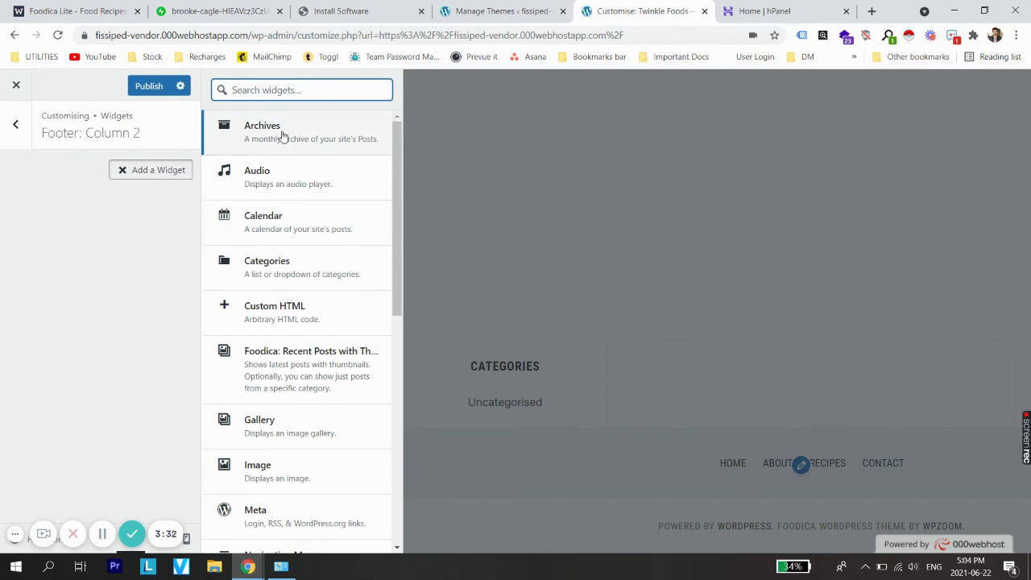
{"action": "left_click", "coordinate": [266, 133]}
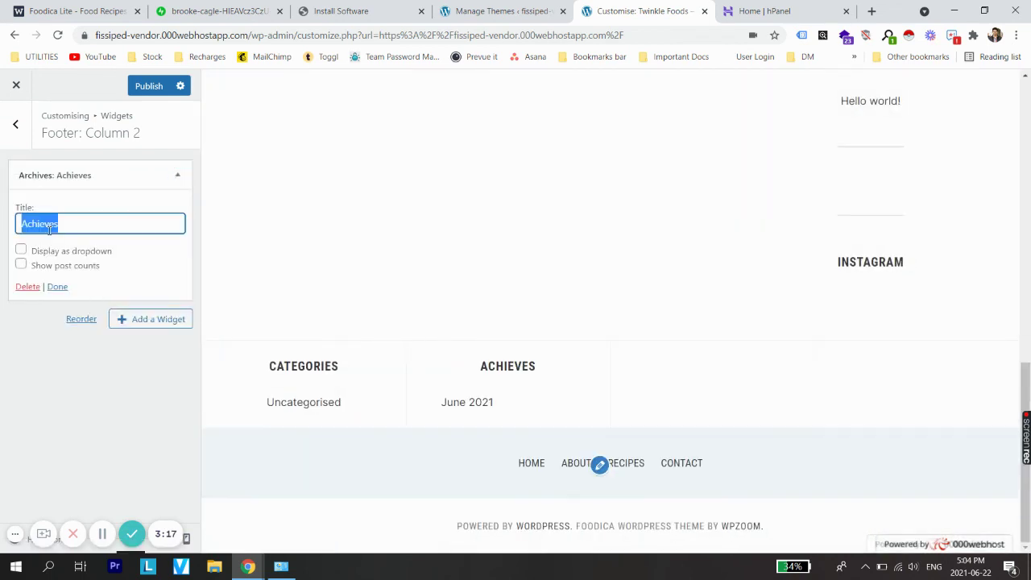
{"action": "type", "text": "A"}
{"action": "left_click", "coordinate": [14, 126]}
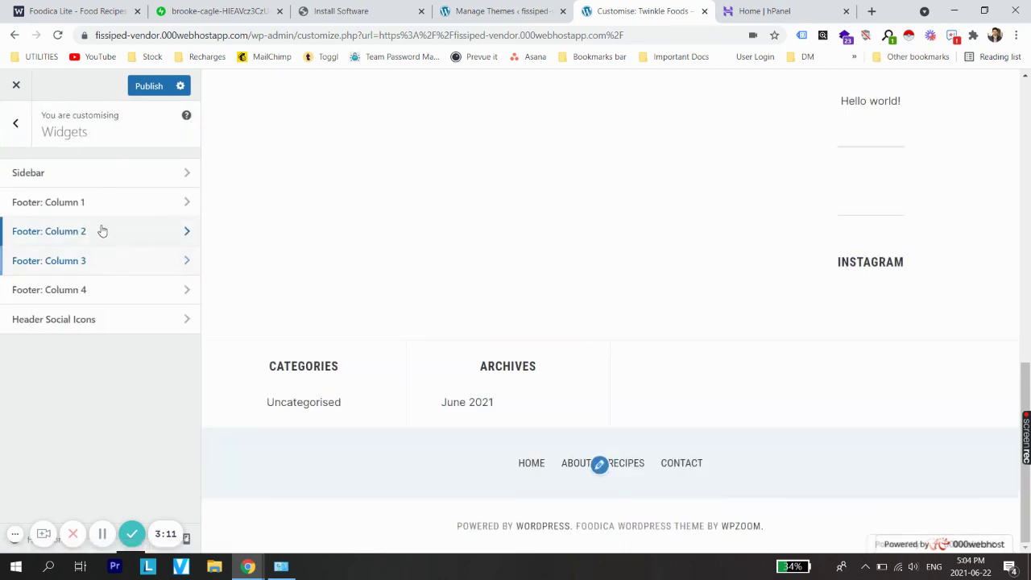
Step: Add a Categories widget titled 'Categories' with post counts shown to Footer: Column 3
{"action": "left_click", "coordinate": [113, 231]}
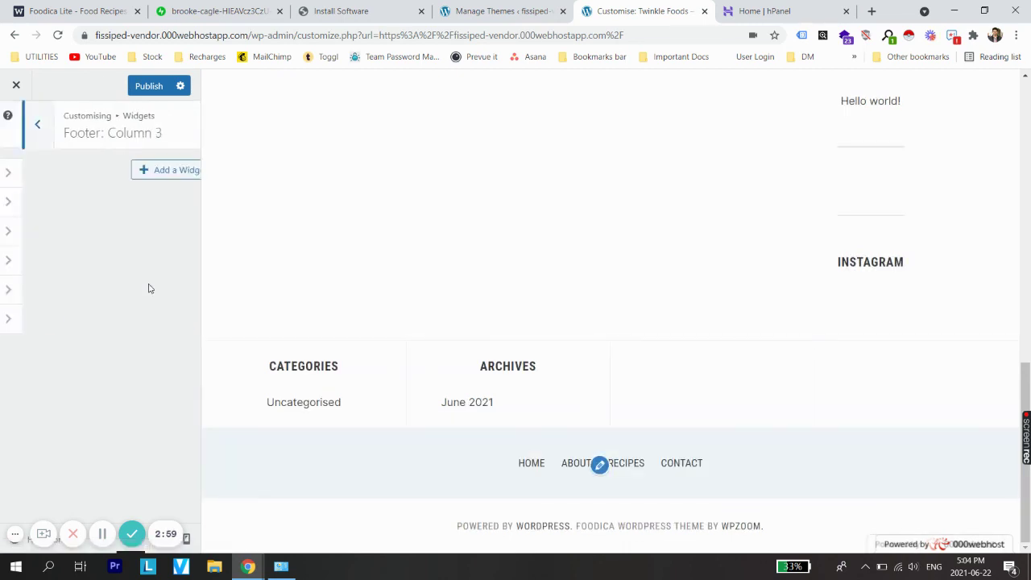
{"action": "left_click", "coordinate": [94, 270]}
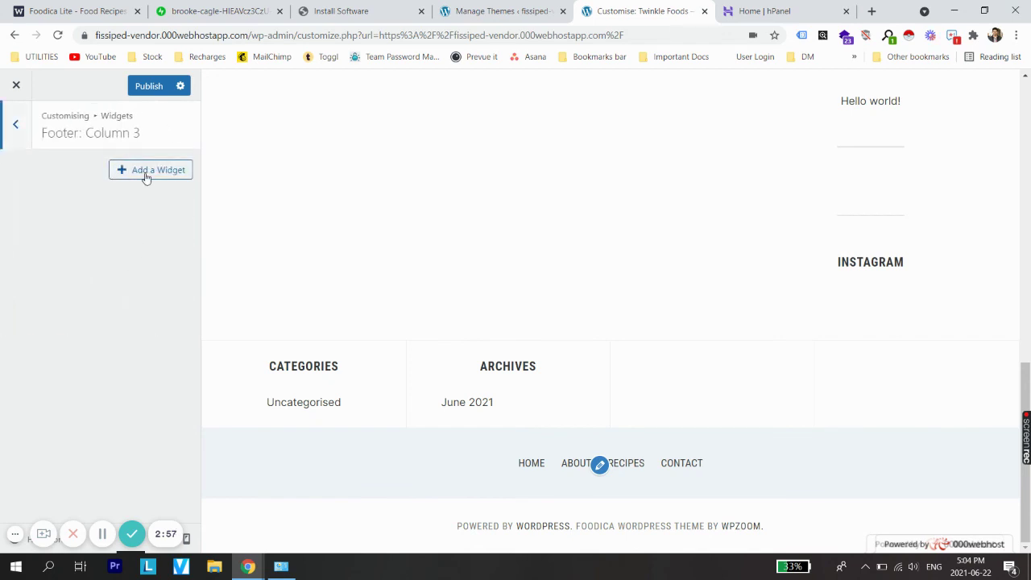
{"action": "left_click", "coordinate": [146, 173]}
{"action": "left_click", "coordinate": [65, 11]}
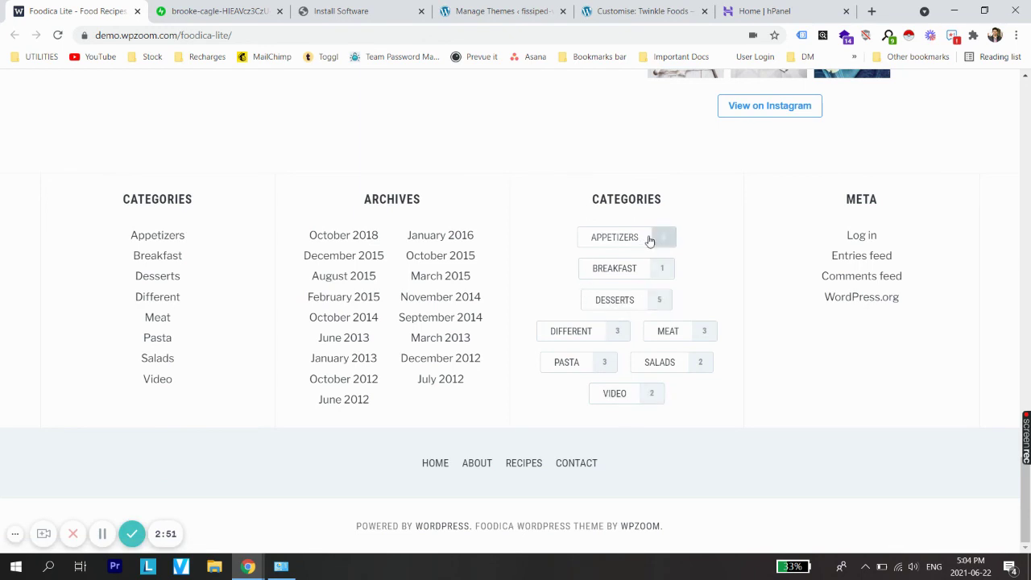
{"action": "left_click", "coordinate": [644, 11]}
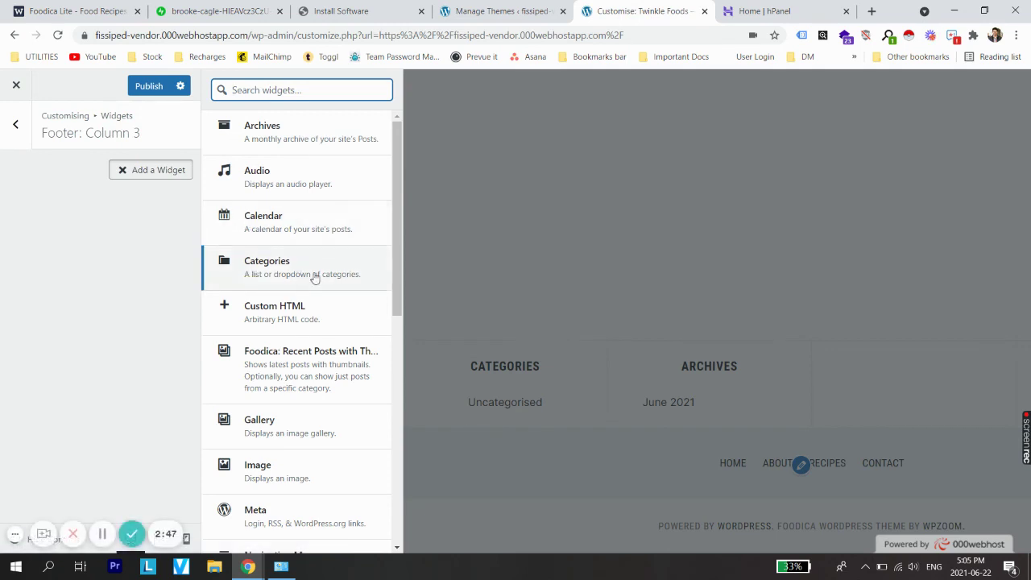
{"action": "left_click", "coordinate": [314, 277]}
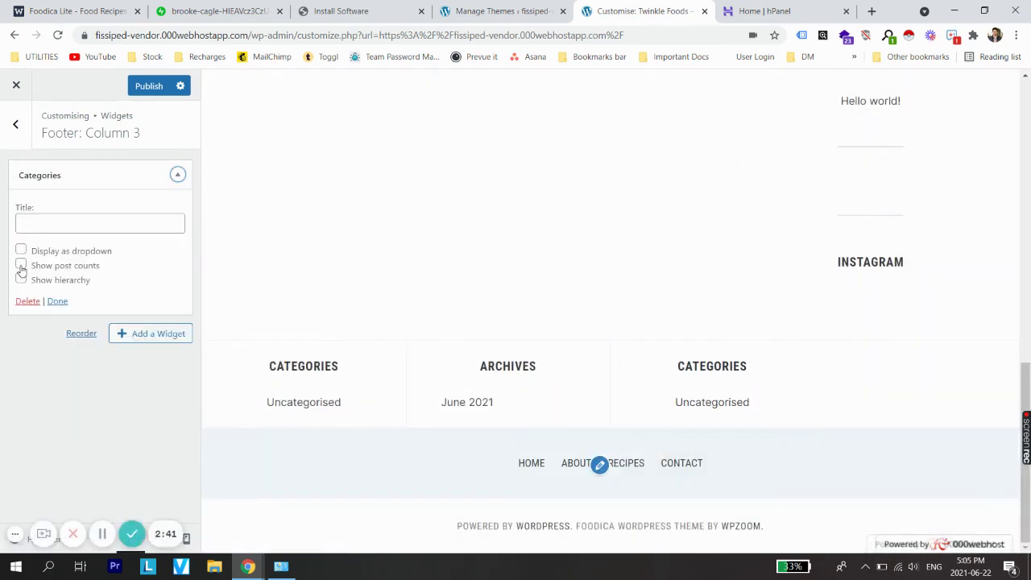
{"action": "left_click", "coordinate": [21, 264]}
{"action": "left_click", "coordinate": [31, 223]}
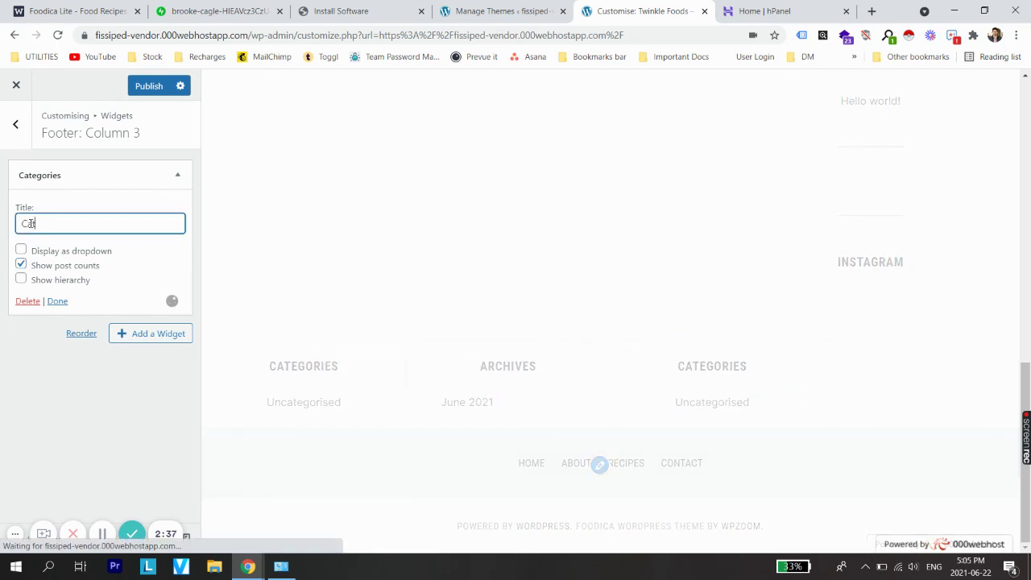
{"action": "type", "text": "Categories"}
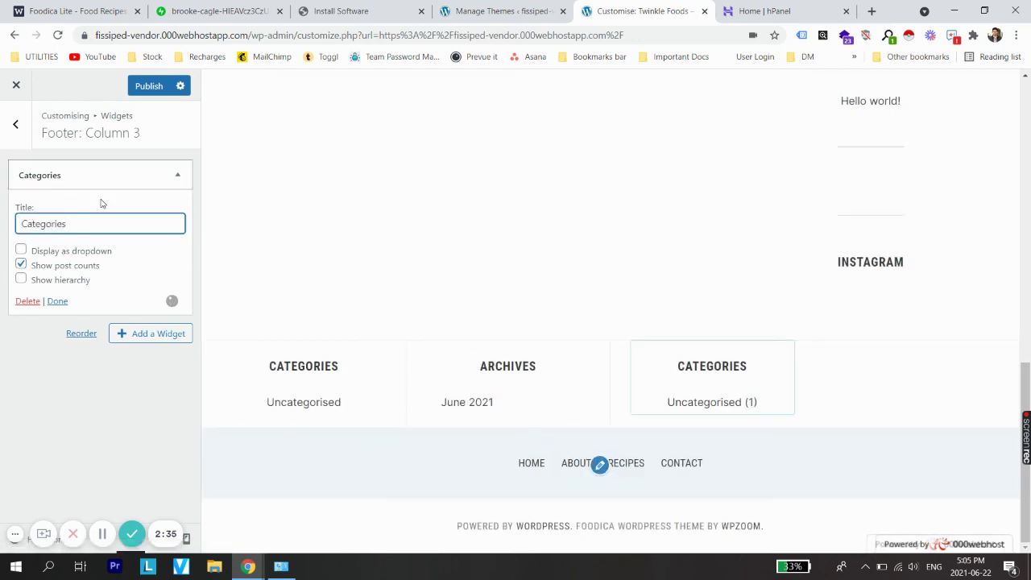
{"action": "left_click", "coordinate": [13, 127]}
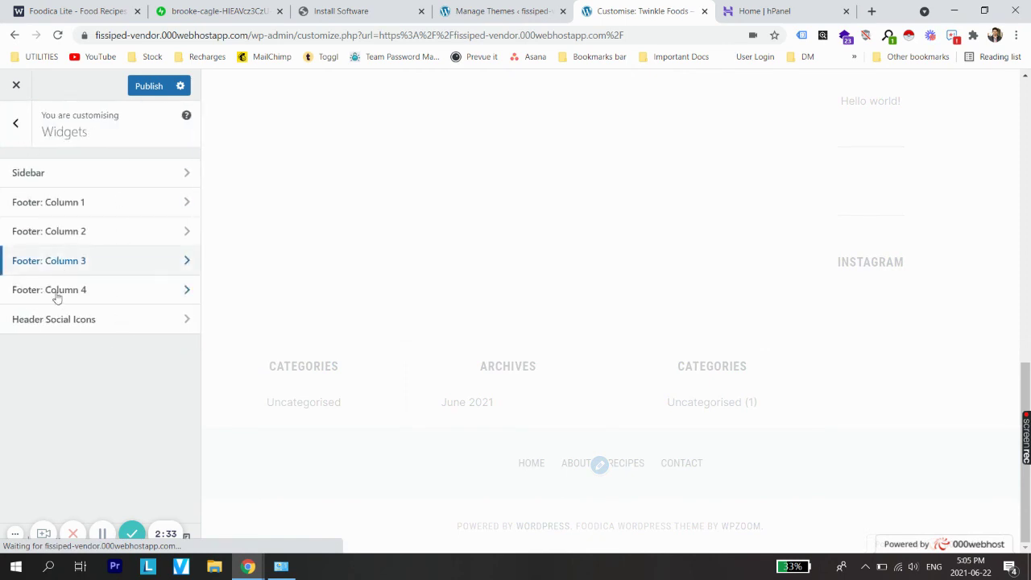
Step: Add a Meta widget titled 'Meta' to Footer: Column 4 and publish the footer changes
{"action": "left_click", "coordinate": [56, 295]}
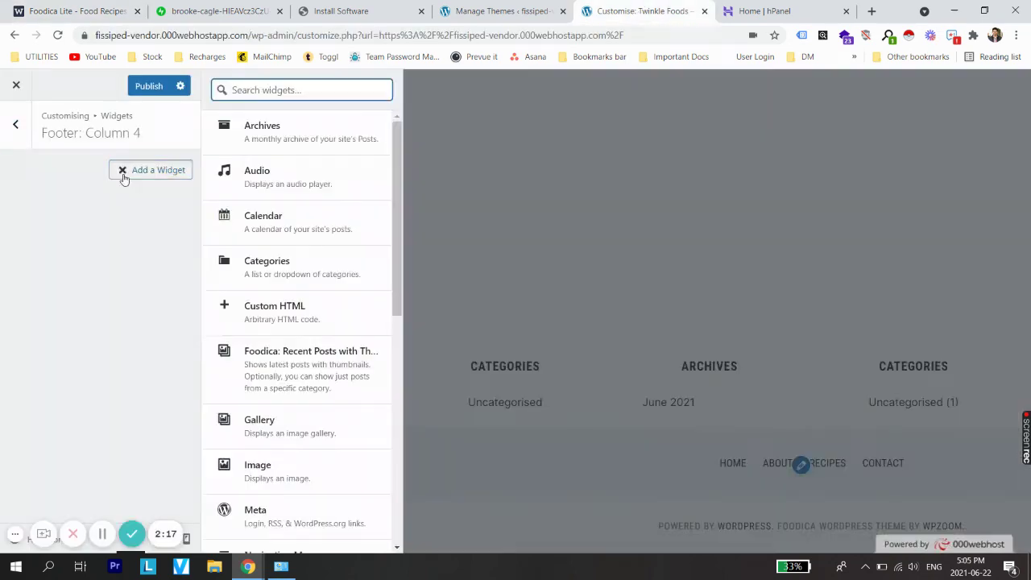
{"action": "left_click", "coordinate": [120, 177]}
{"action": "left_click", "coordinate": [121, 177]}
{"action": "scroll", "coordinate": [276, 230], "scroll_direction": "down", "scroll_amount": 5}
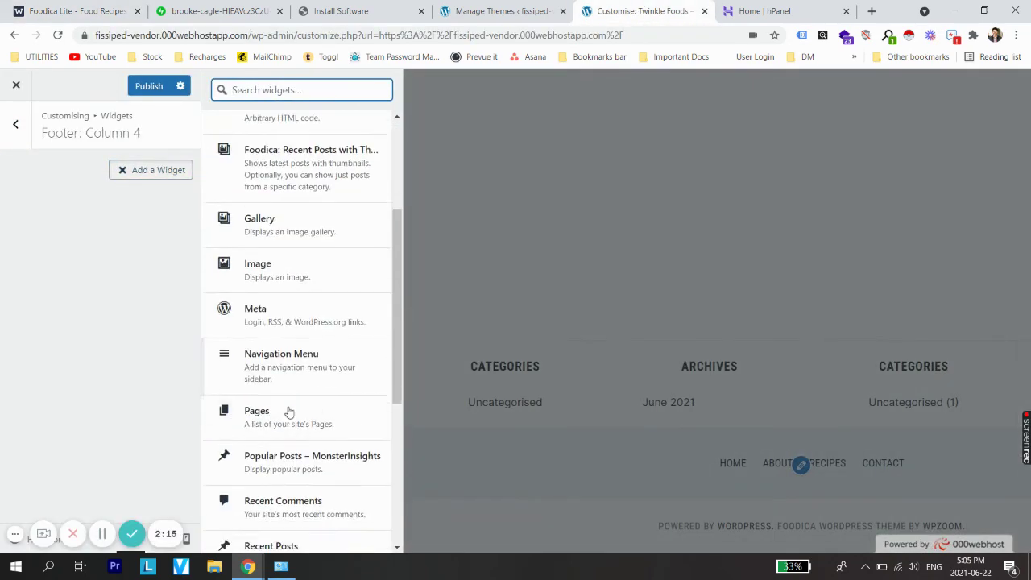
{"action": "scroll", "coordinate": [279, 362], "scroll_direction": "up", "scroll_amount": 3}
{"action": "left_click", "coordinate": [253, 246]}
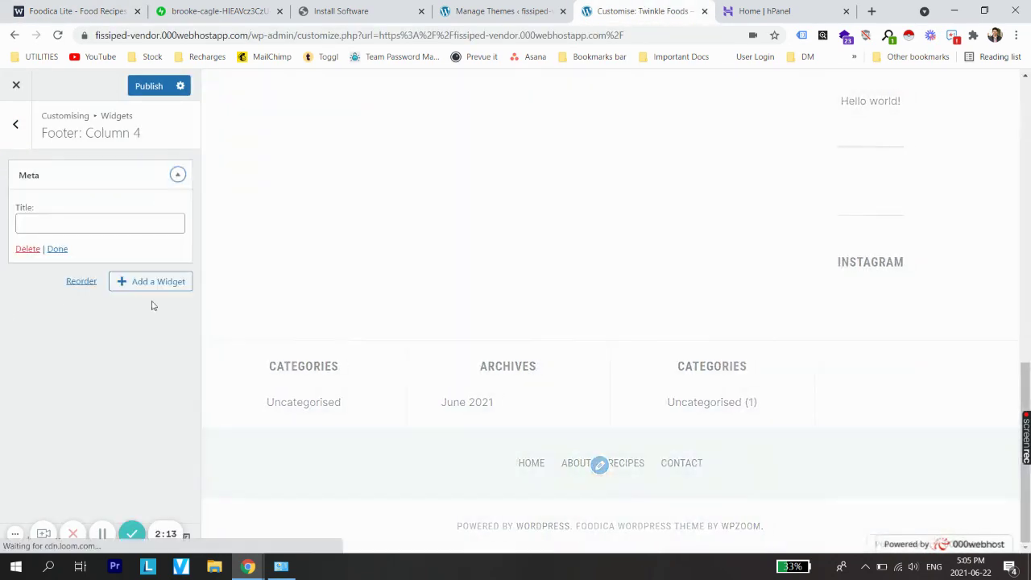
{"action": "left_click", "coordinate": [72, 230]}
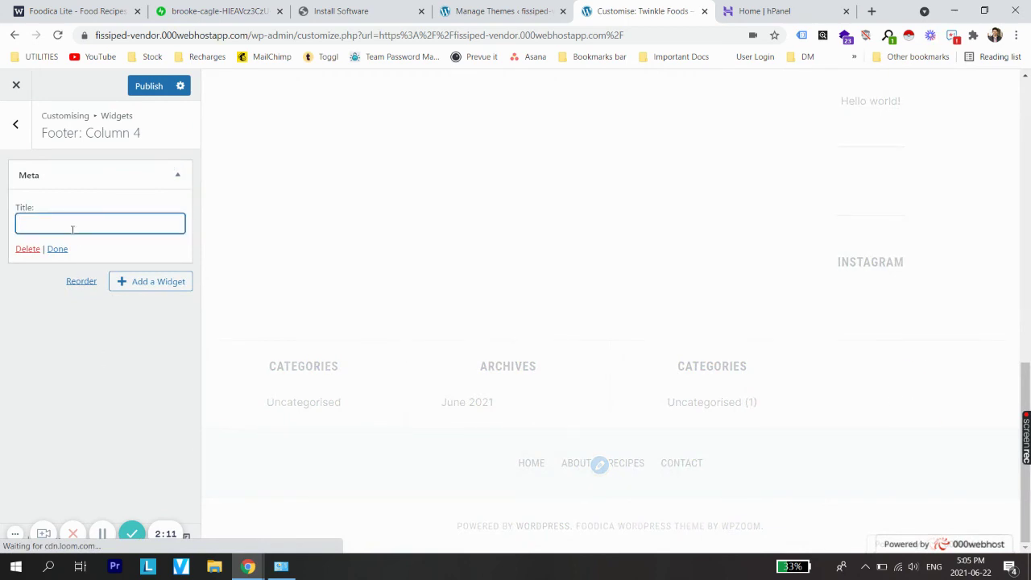
{"action": "type", "text": "Metg"}
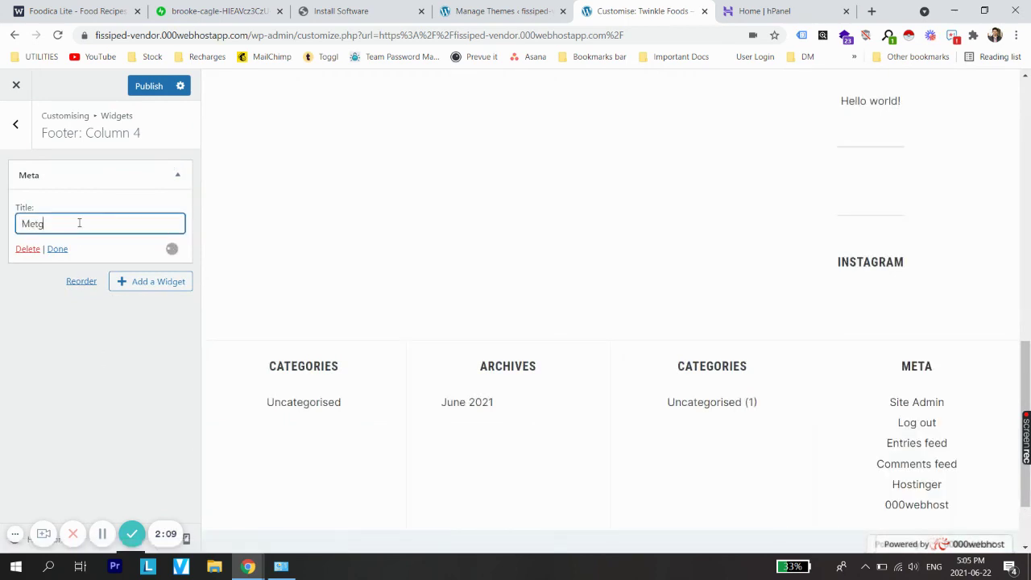
{"action": "type", "text": "a"}
{"action": "key", "text": "BackSpace"}
{"action": "key", "text": "BackSpace"}
{"action": "type", "text": "a"}
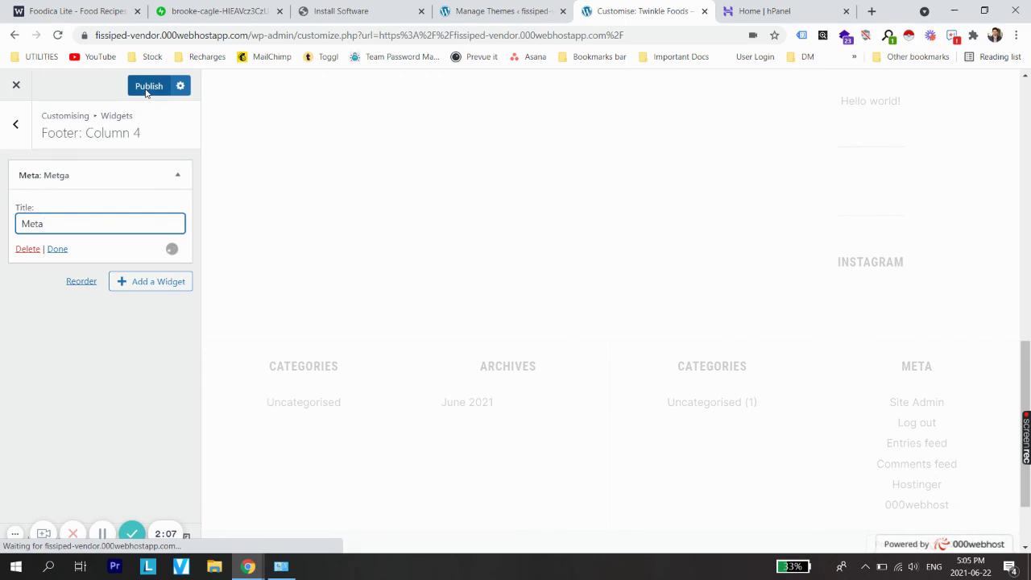
{"action": "left_click", "coordinate": [146, 86]}
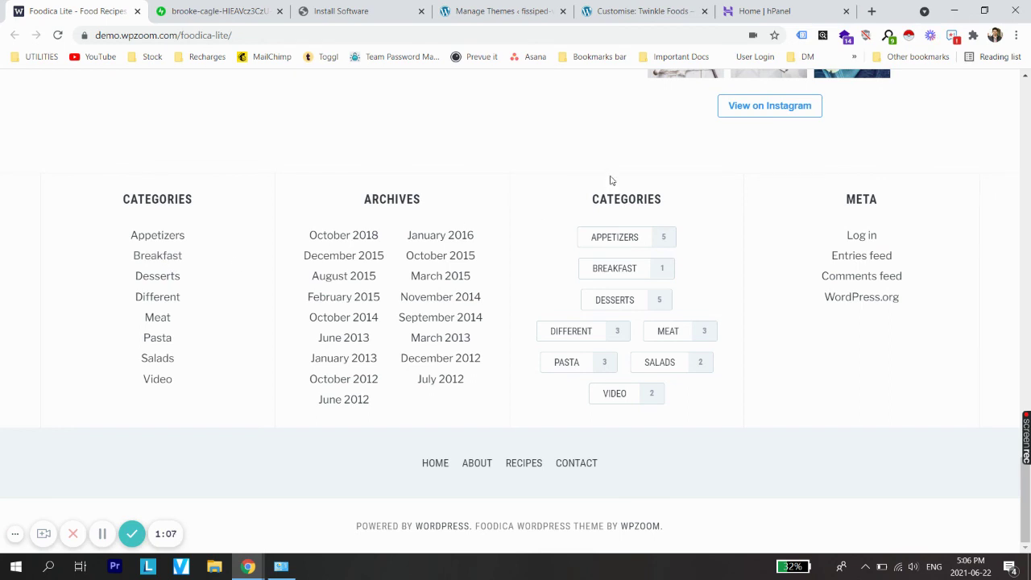
Step: Delete the Categories widget from Footer: Column 3
{"action": "left_click", "coordinate": [632, 10]}
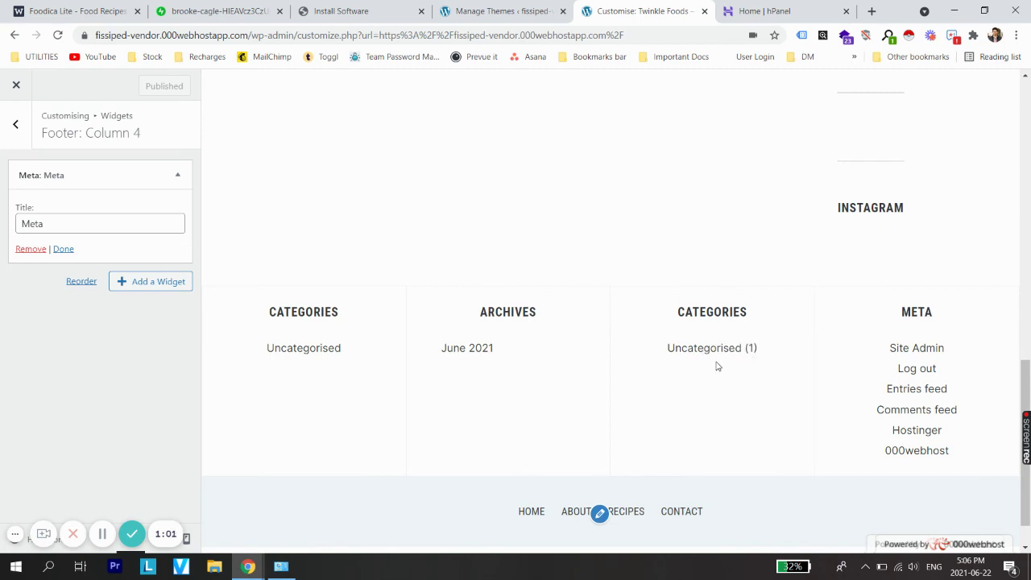
{"action": "left_click", "coordinate": [15, 124]}
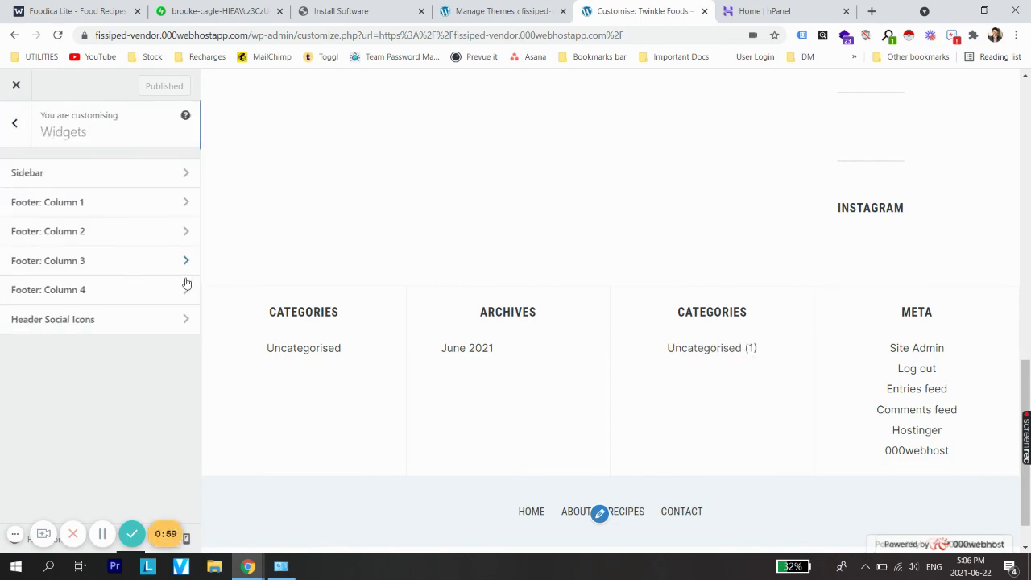
{"action": "left_click", "coordinate": [88, 268]}
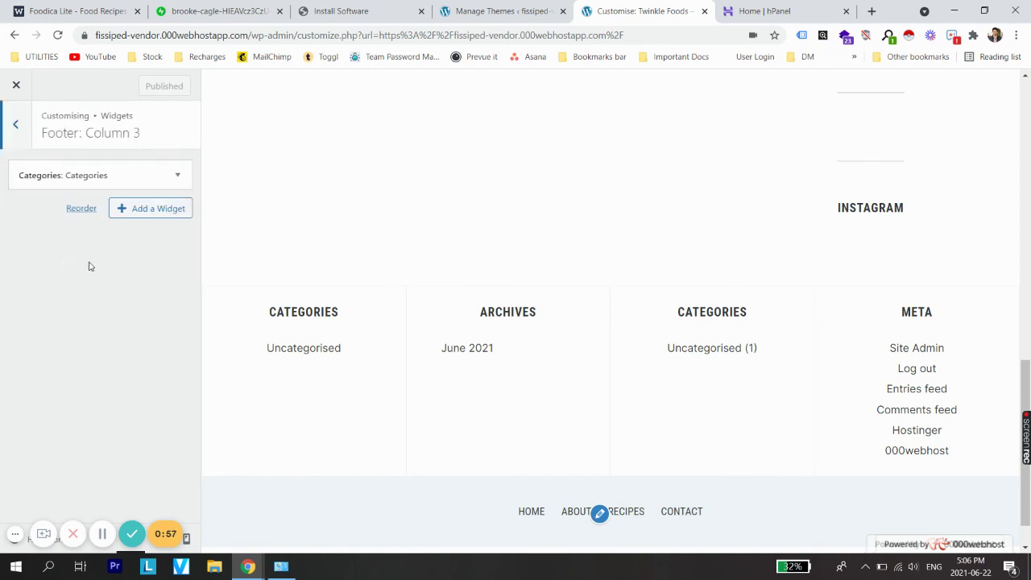
{"action": "left_click", "coordinate": [174, 181]}
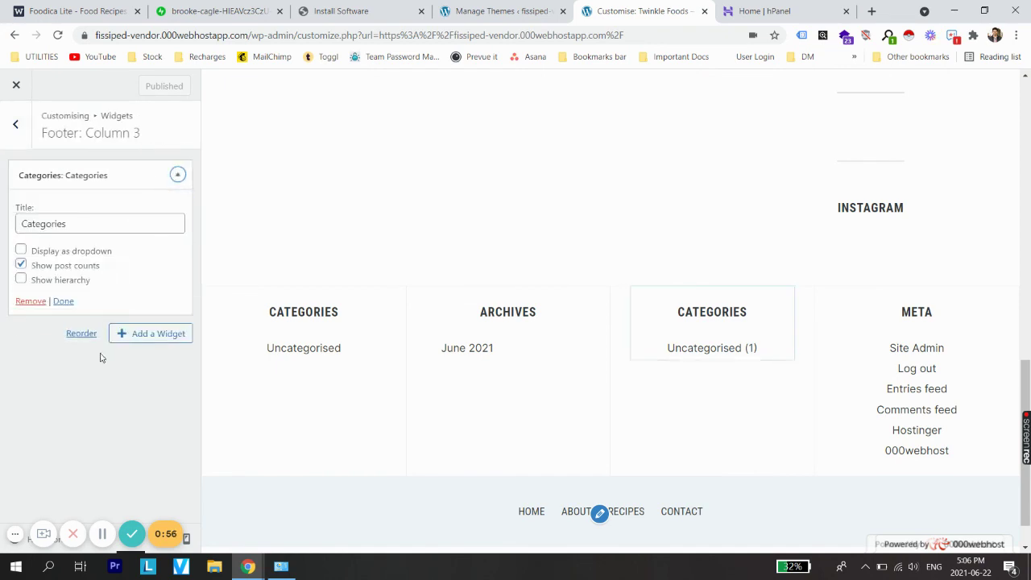
{"action": "left_click", "coordinate": [32, 301]}
Step: Add a Tag Cloud titled 'Categories' with tag counts to Column 3 and publish
{"action": "left_click", "coordinate": [145, 177]}
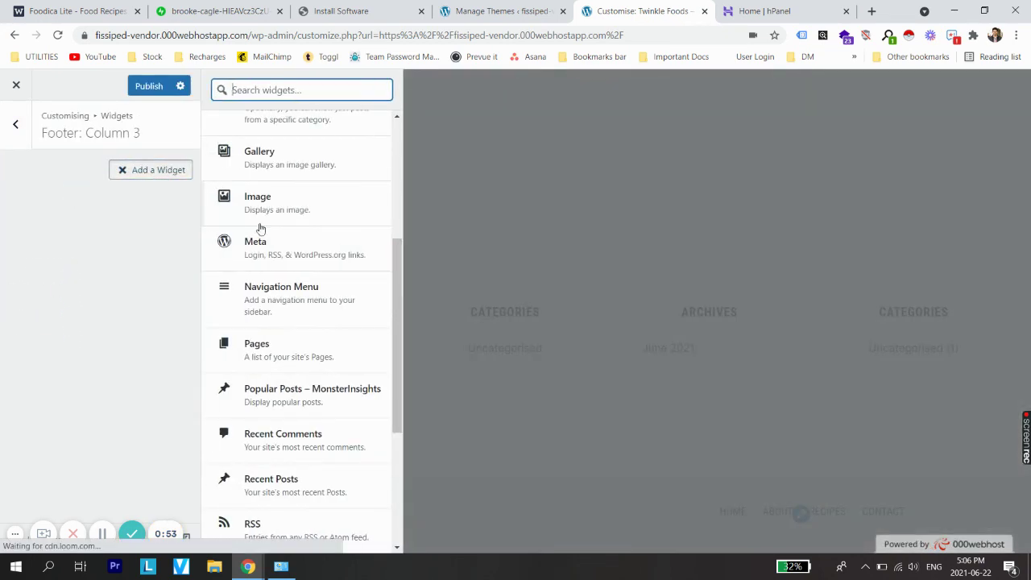
{"action": "scroll", "coordinate": [282, 451], "scroll_direction": "down", "scroll_amount": 2}
{"action": "scroll", "coordinate": [289, 464], "scroll_direction": "down", "scroll_amount": 1}
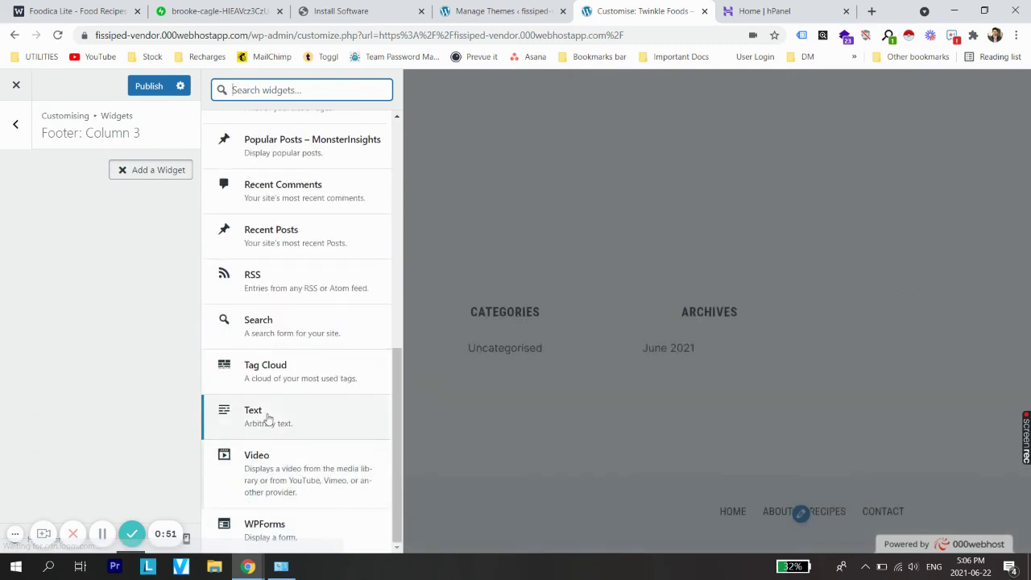
{"action": "left_click", "coordinate": [295, 372]}
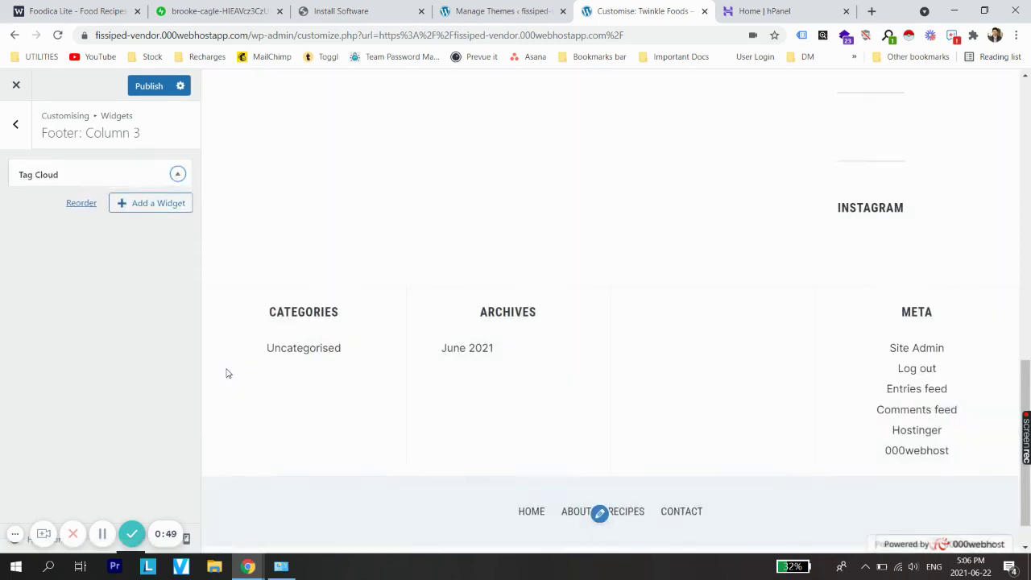
{"action": "left_click", "coordinate": [41, 225]}
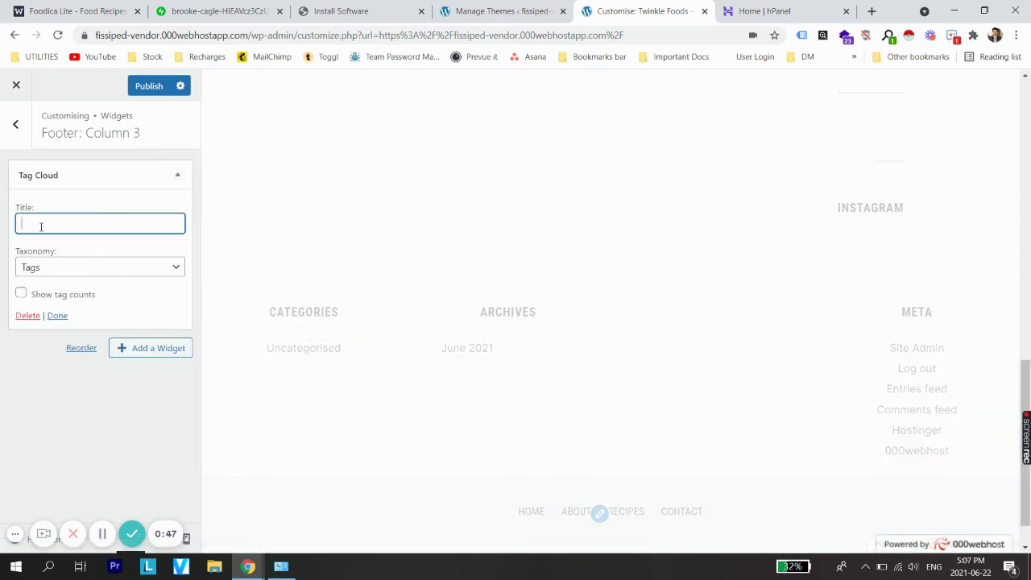
{"action": "type", "text": "Cl"}
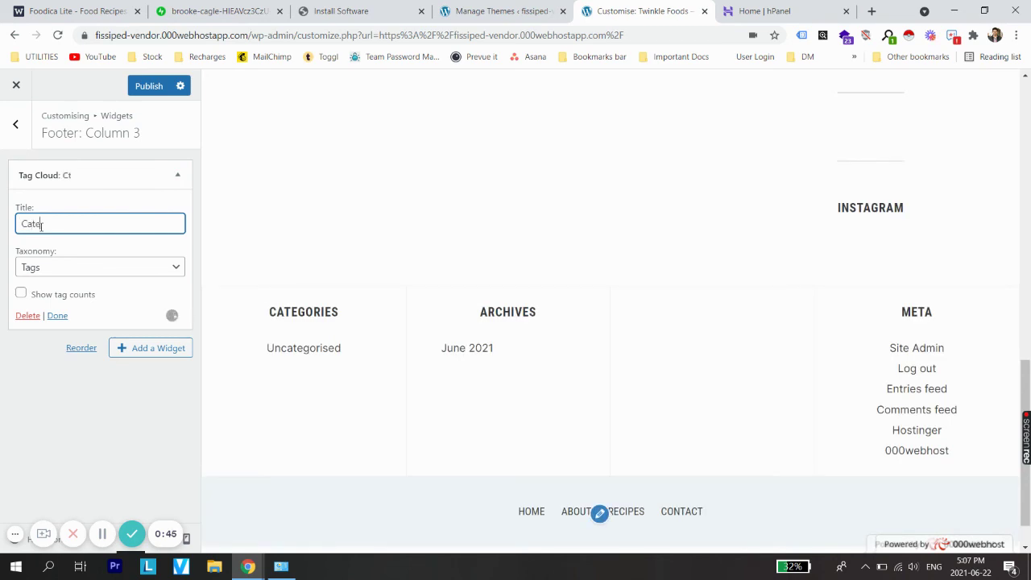
{"action": "type", "text": "tegories"}
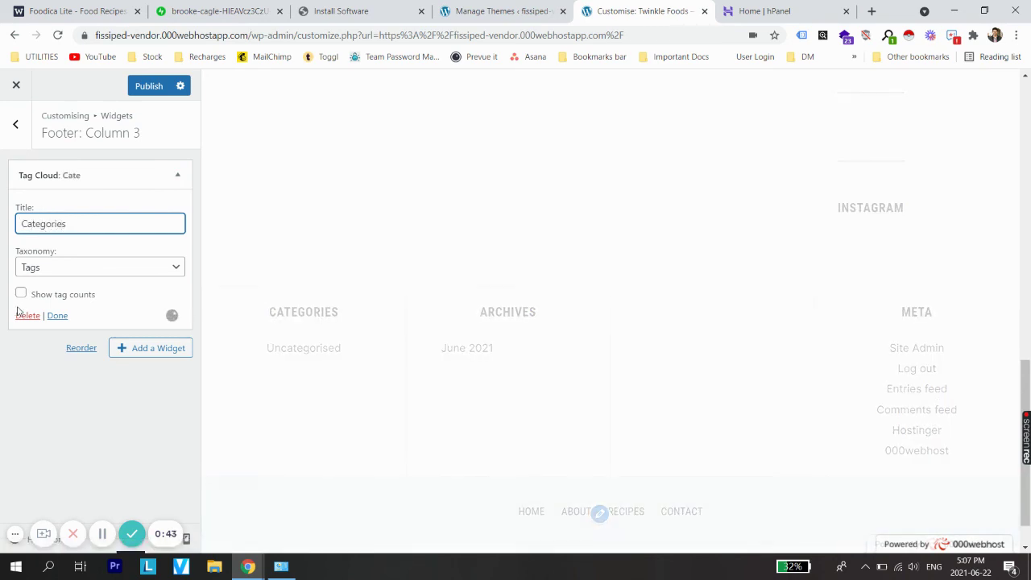
{"action": "left_click", "coordinate": [21, 295]}
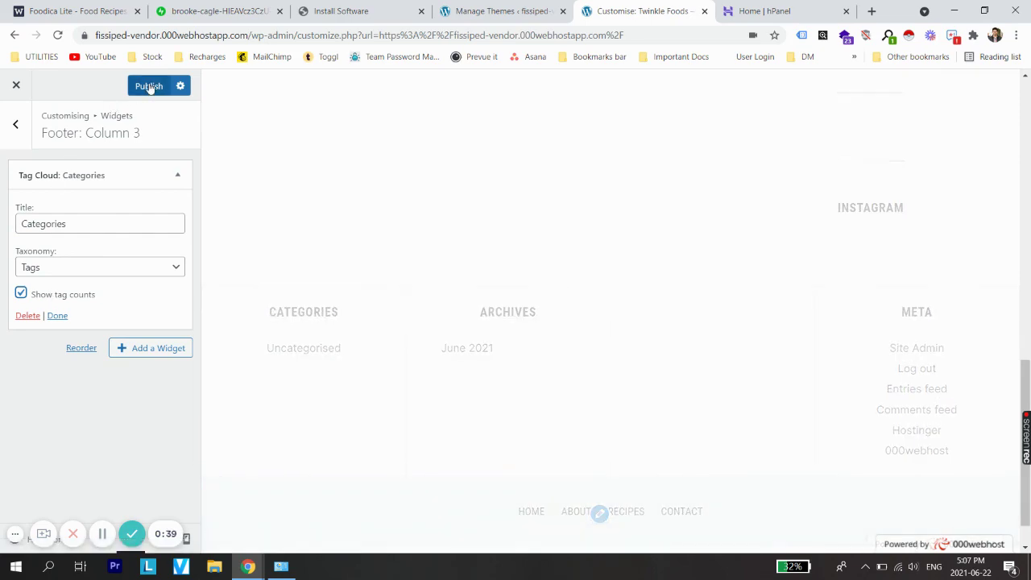
{"action": "left_click", "coordinate": [149, 86]}
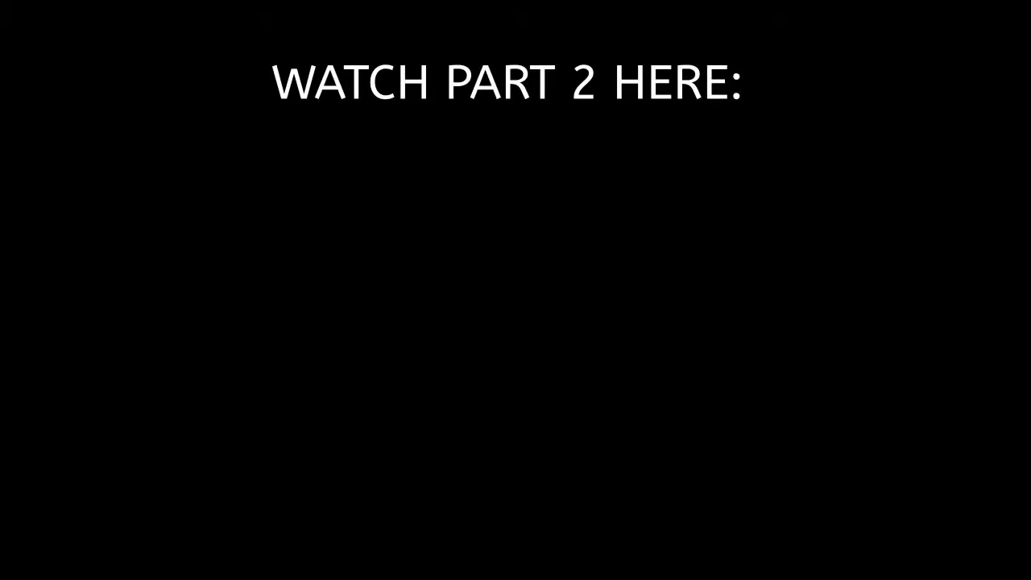